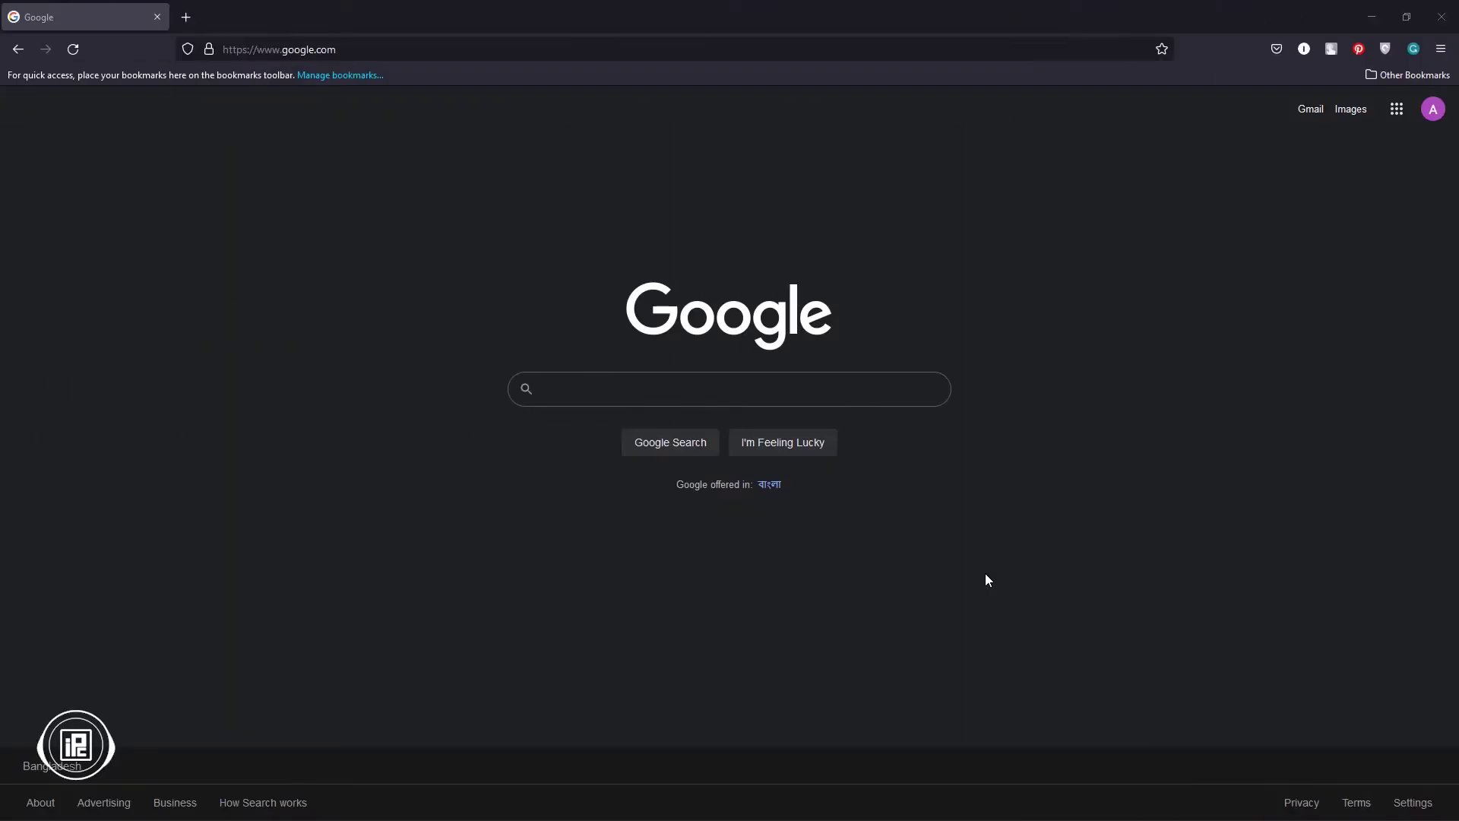
Search Google Images for 'destroy city' and preview the destroyed city wallpaper.
{"action": "left_click", "coordinate": [767, 393]}
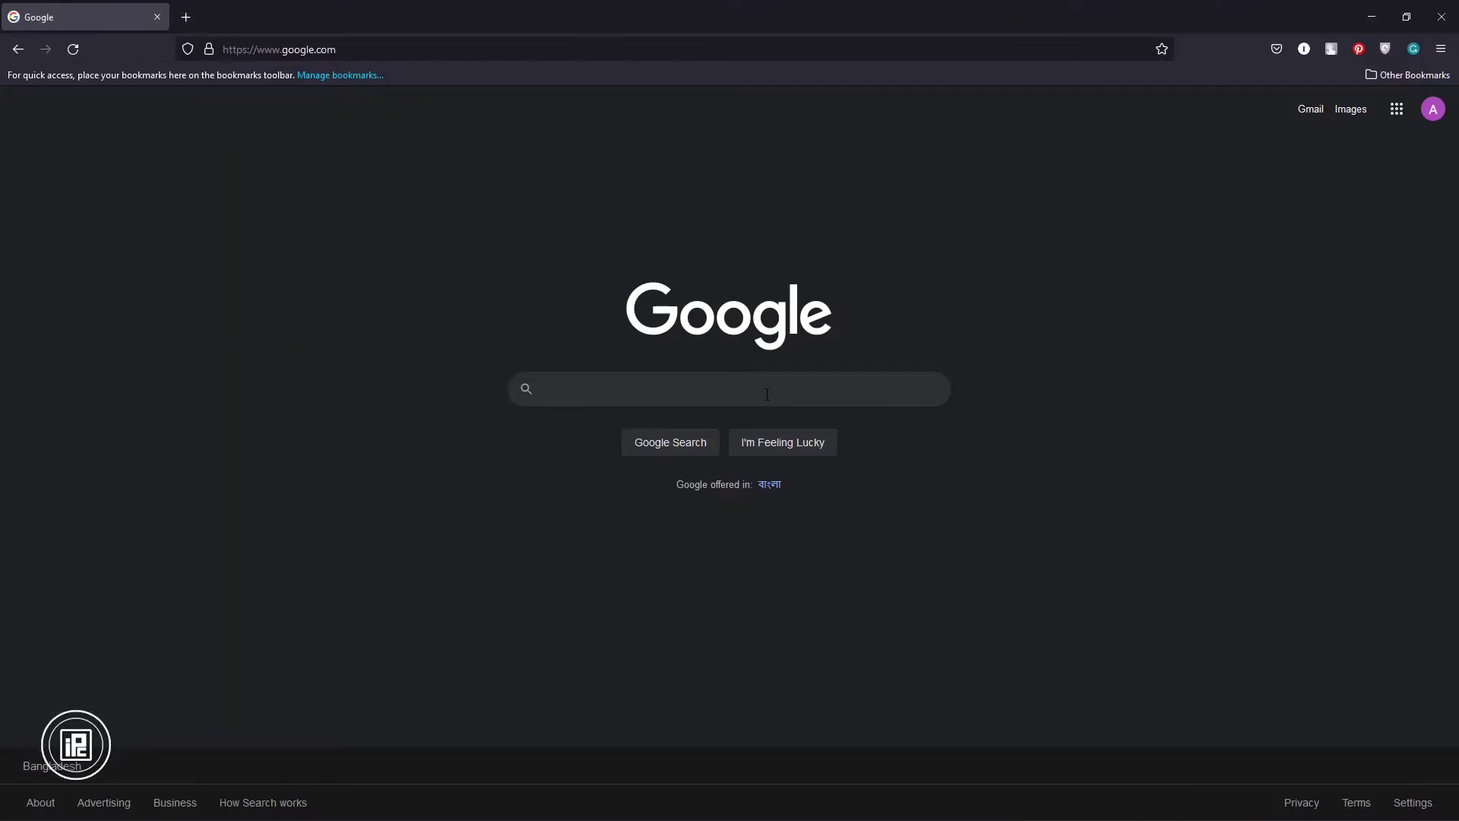
{"action": "type", "text": "destroy city"}
{"action": "key", "text": "Return"}
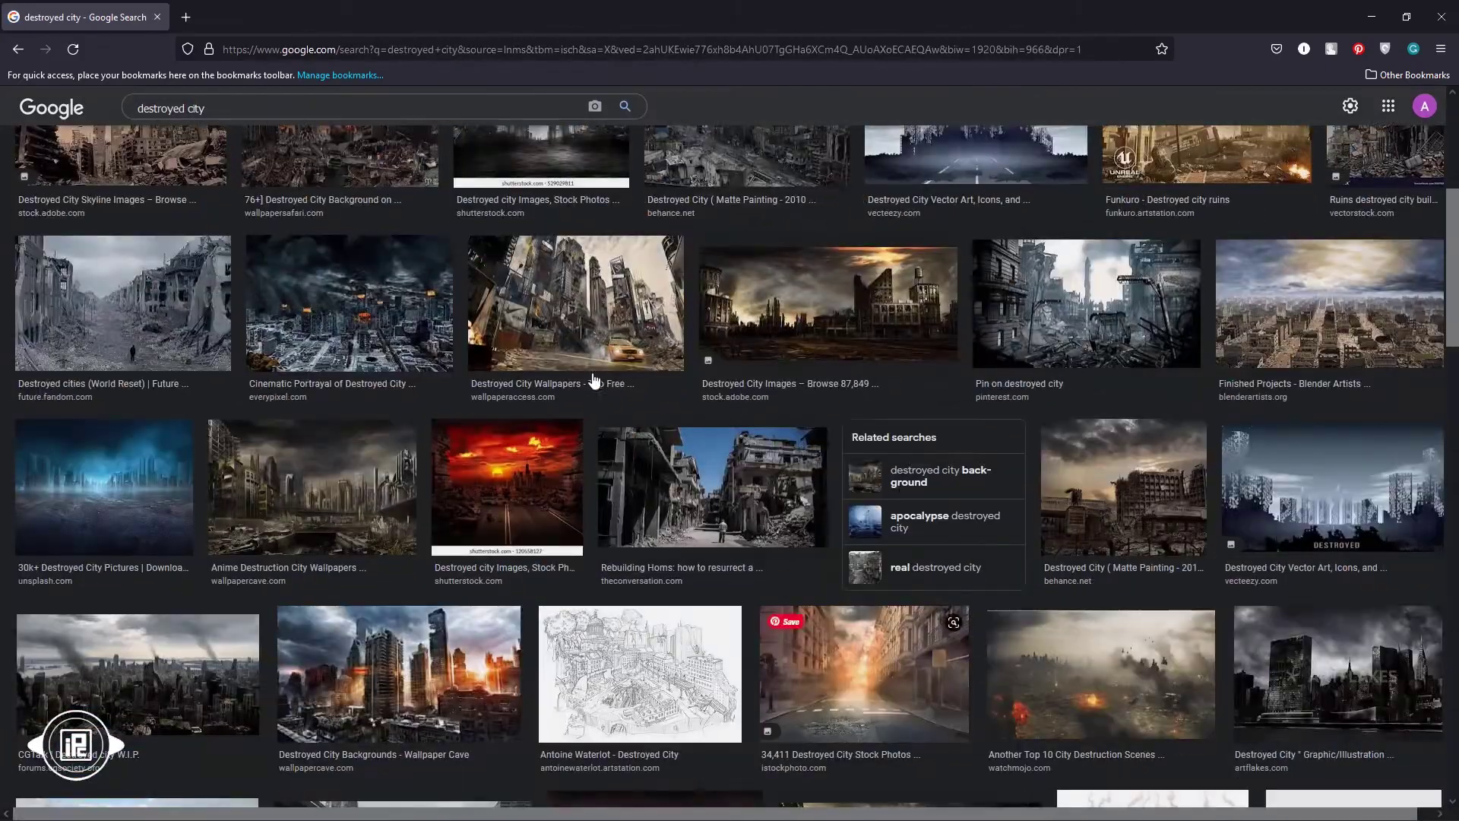
{"action": "left_click", "coordinate": [595, 380]}
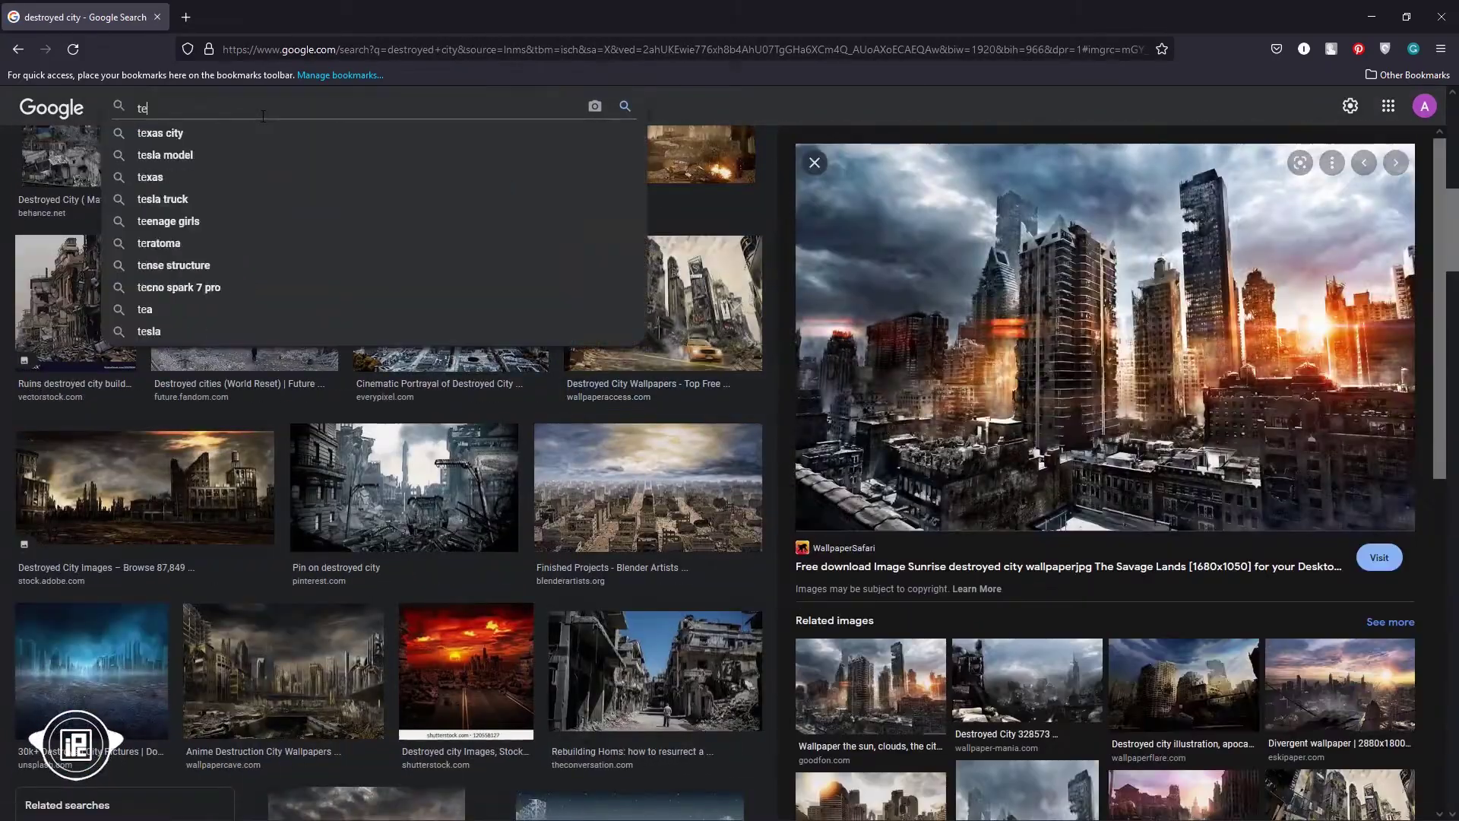
Search for a texture background and preview the red texture image.
{"action": "type", "text": "bg"}
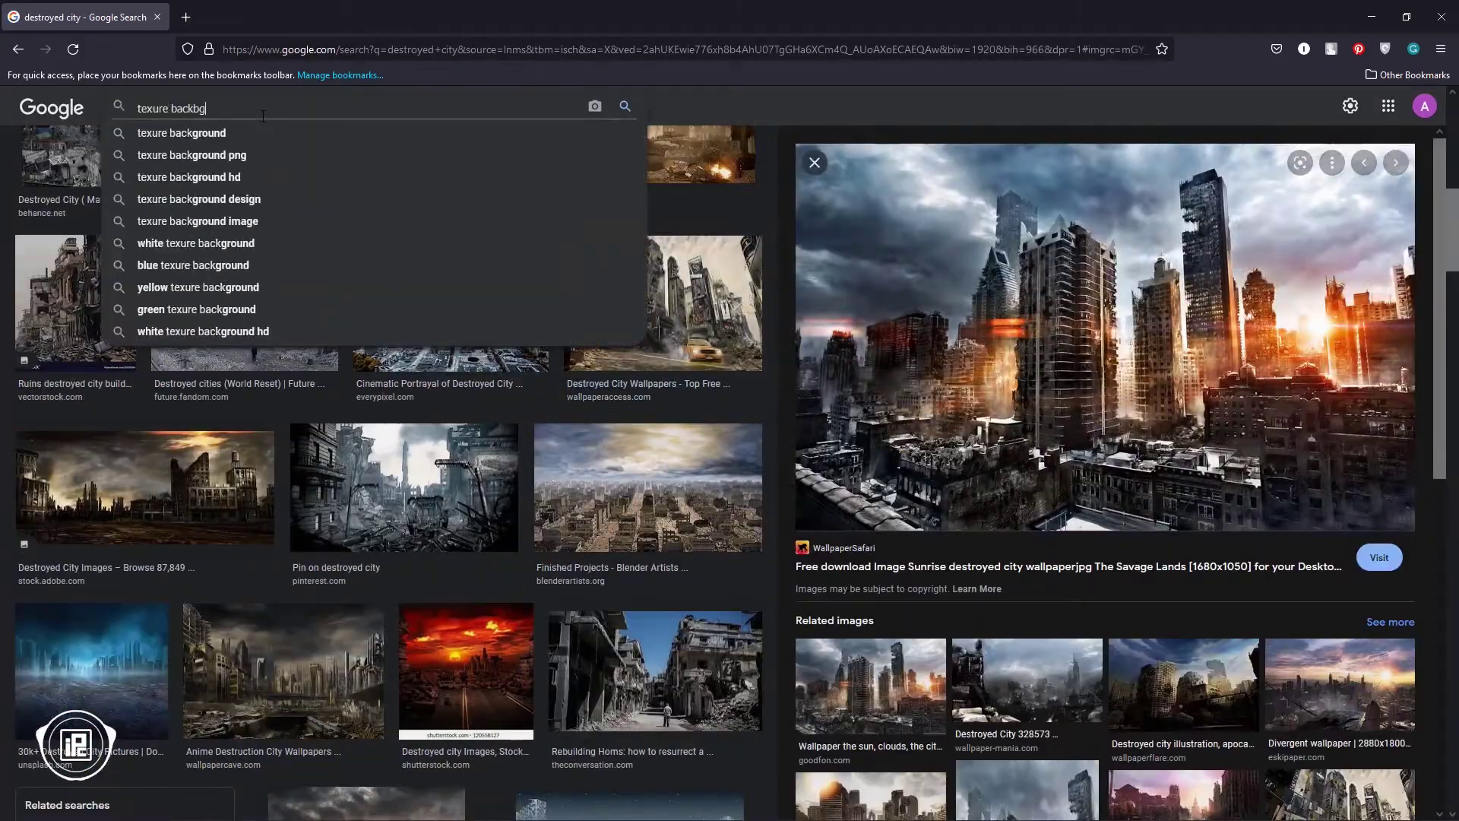
{"action": "type", "text": "round"}
{"action": "key", "text": "Return"}
{"action": "left_click", "coordinate": [996, 539]}
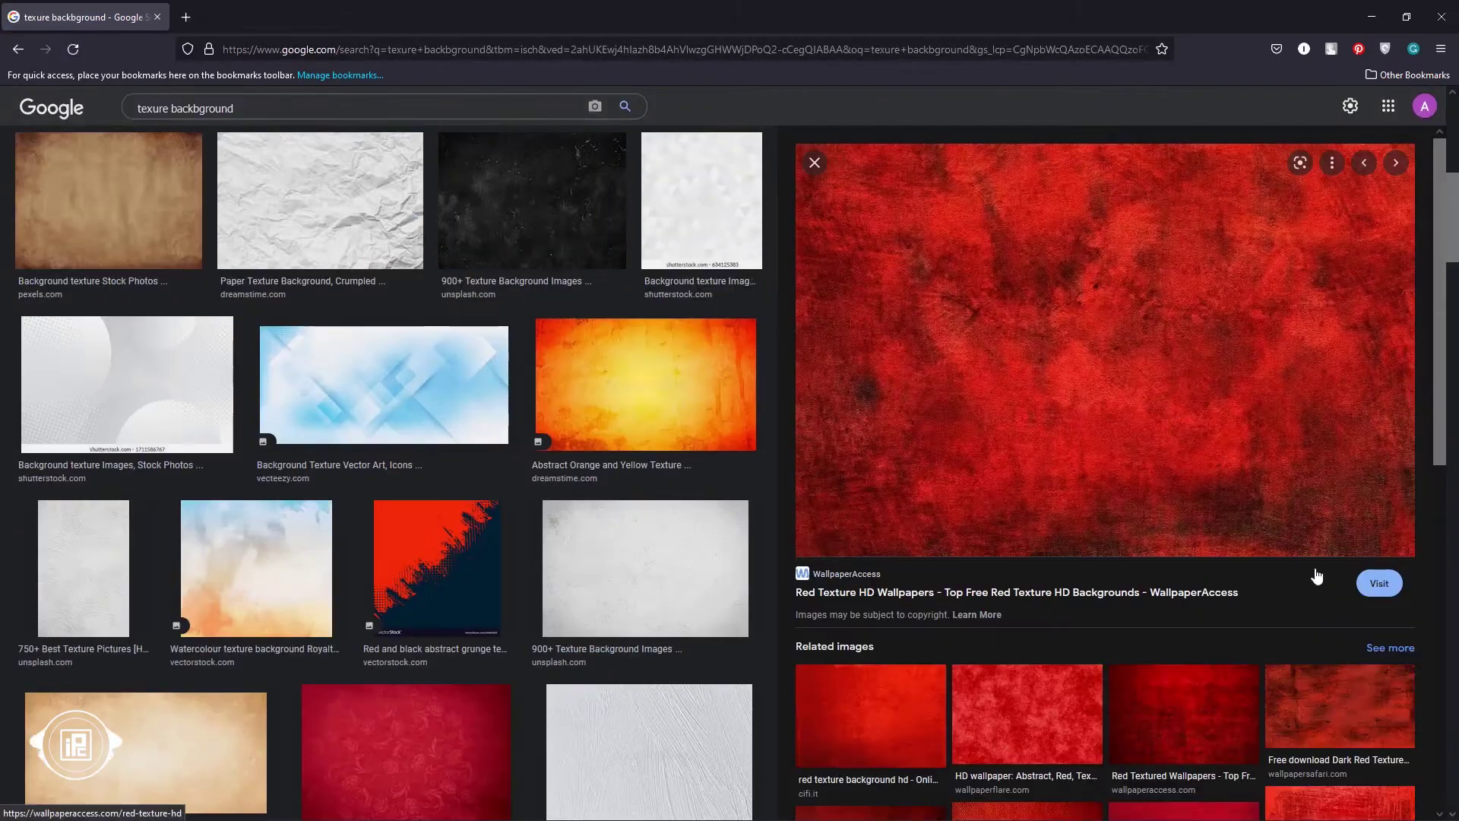
Search for 'dust image' and preview two dust images.
{"action": "triple_click", "coordinate": [272, 106]}
{"action": "type", "text": "dust "}
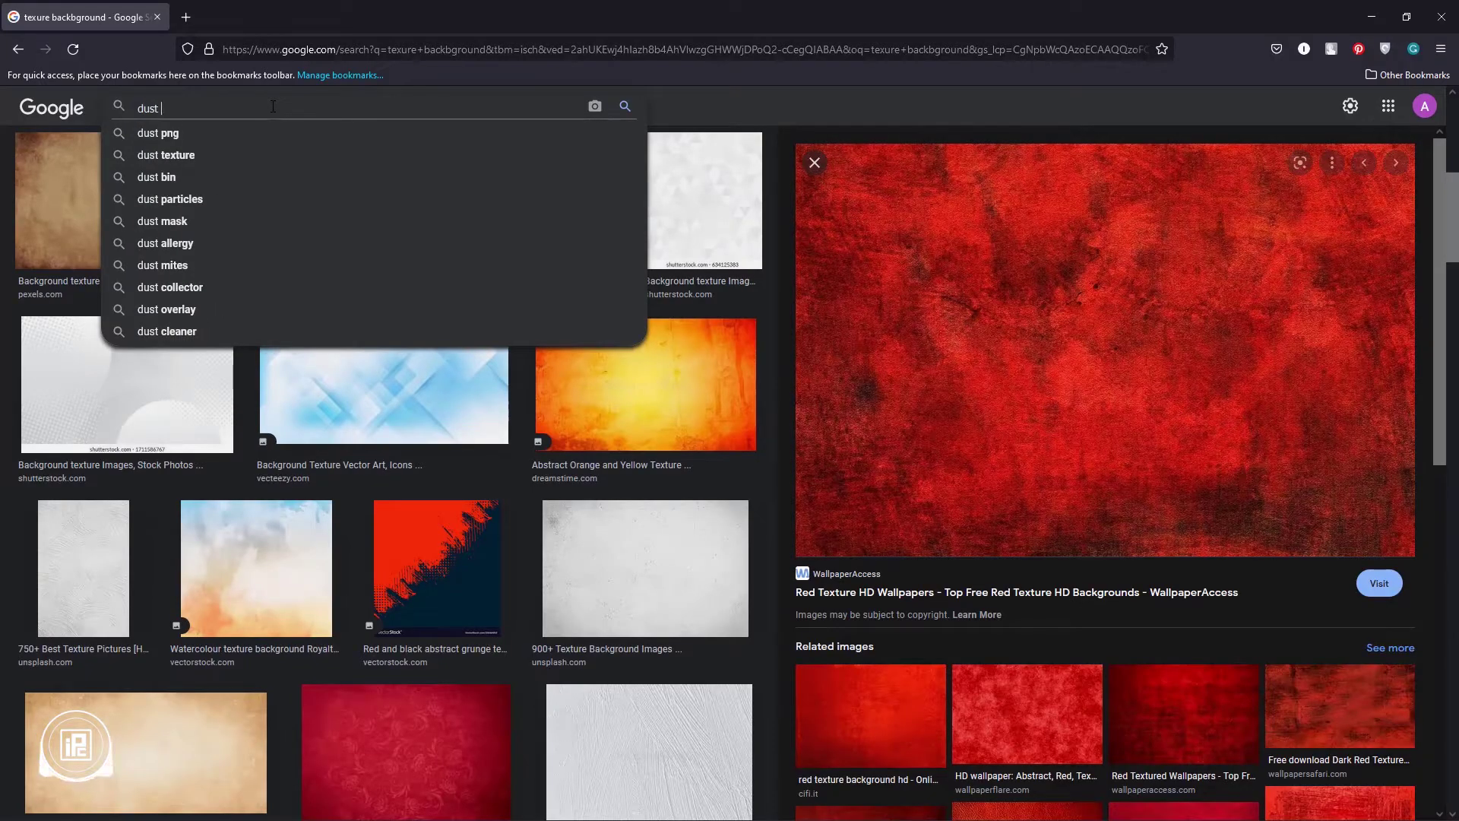
{"action": "type", "text": "image"}
{"action": "key", "text": "Return"}
{"action": "left_click", "coordinate": [699, 319]}
{"action": "left_click", "coordinate": [111, 566]}
Search for 'light' and preview several flare and glowing light effect images.
{"action": "triple_click", "coordinate": [201, 108]}
{"action": "type", "text": "light"}
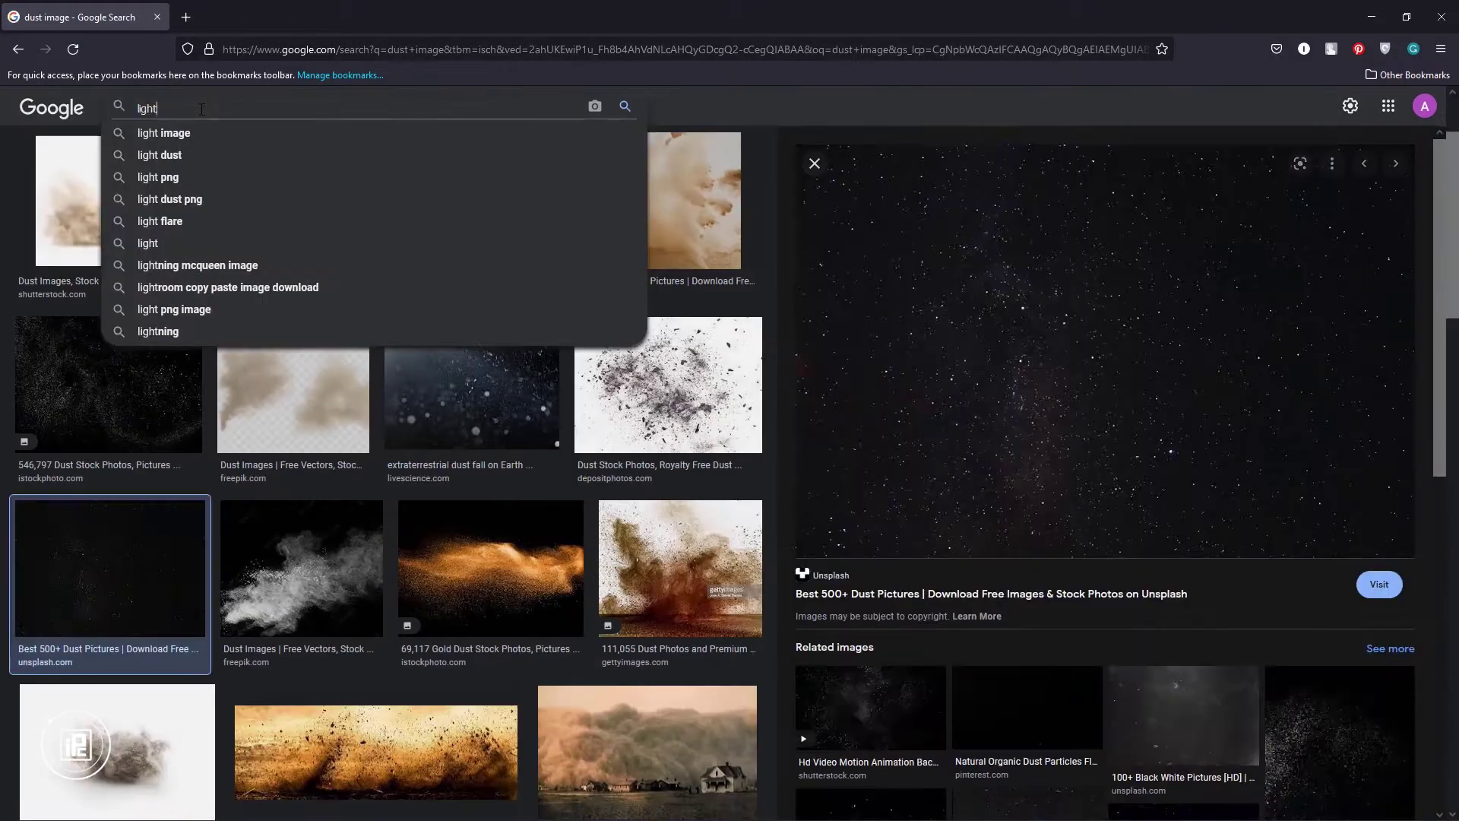
{"action": "key", "text": "Return"}
{"action": "scroll", "coordinate": [730, 456], "scroll_direction": "down", "scroll_amount": 1}
{"action": "left_click", "coordinate": [1319, 243]}
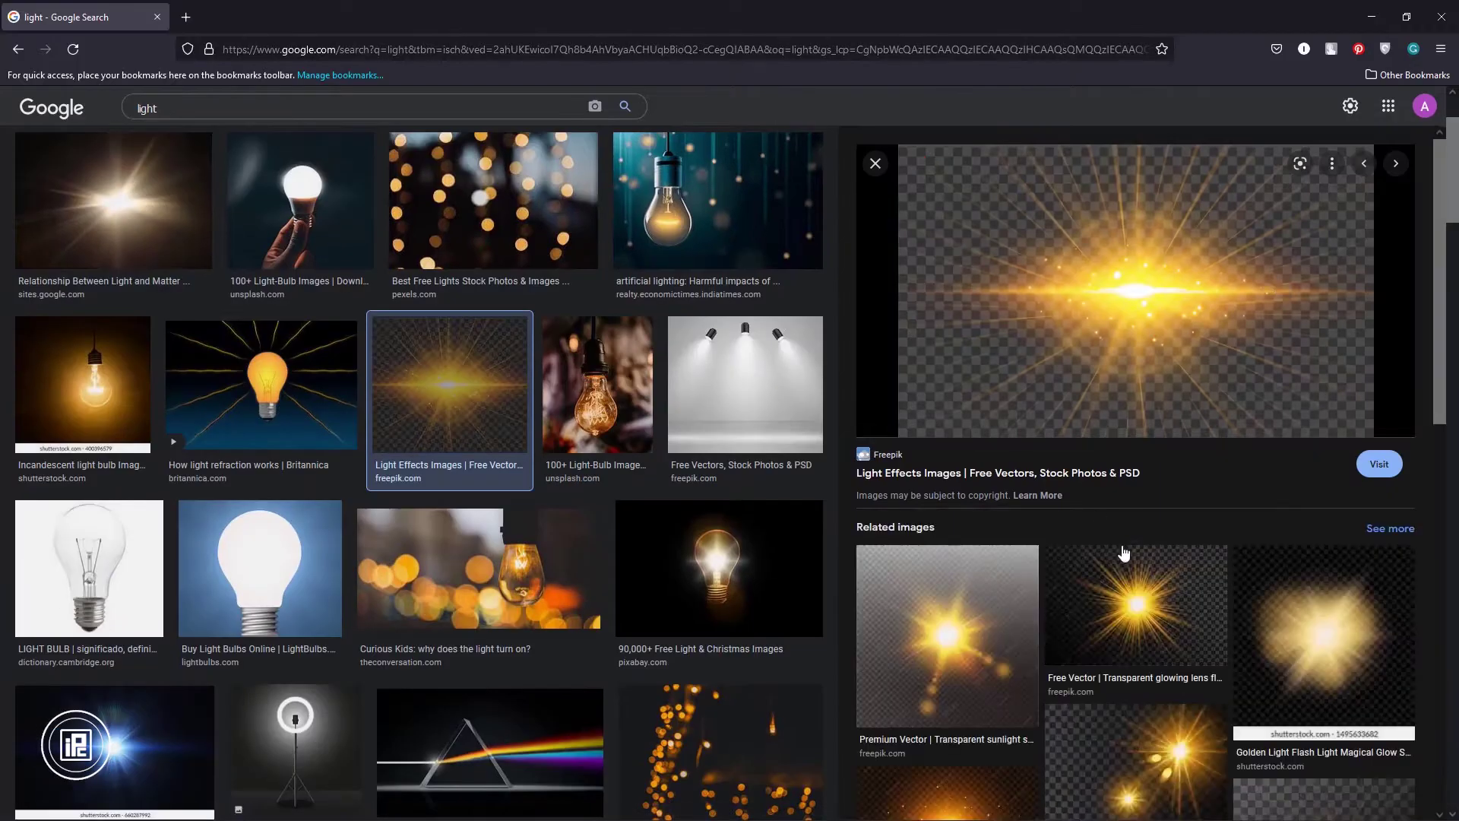
{"action": "scroll", "coordinate": [1123, 553], "scroll_direction": "down", "scroll_amount": 5}
{"action": "left_click", "coordinate": [112, 471]}
{"action": "scroll", "coordinate": [966, 449], "scroll_direction": "down", "scroll_amount": 3}
{"action": "left_click", "coordinate": [988, 547]}
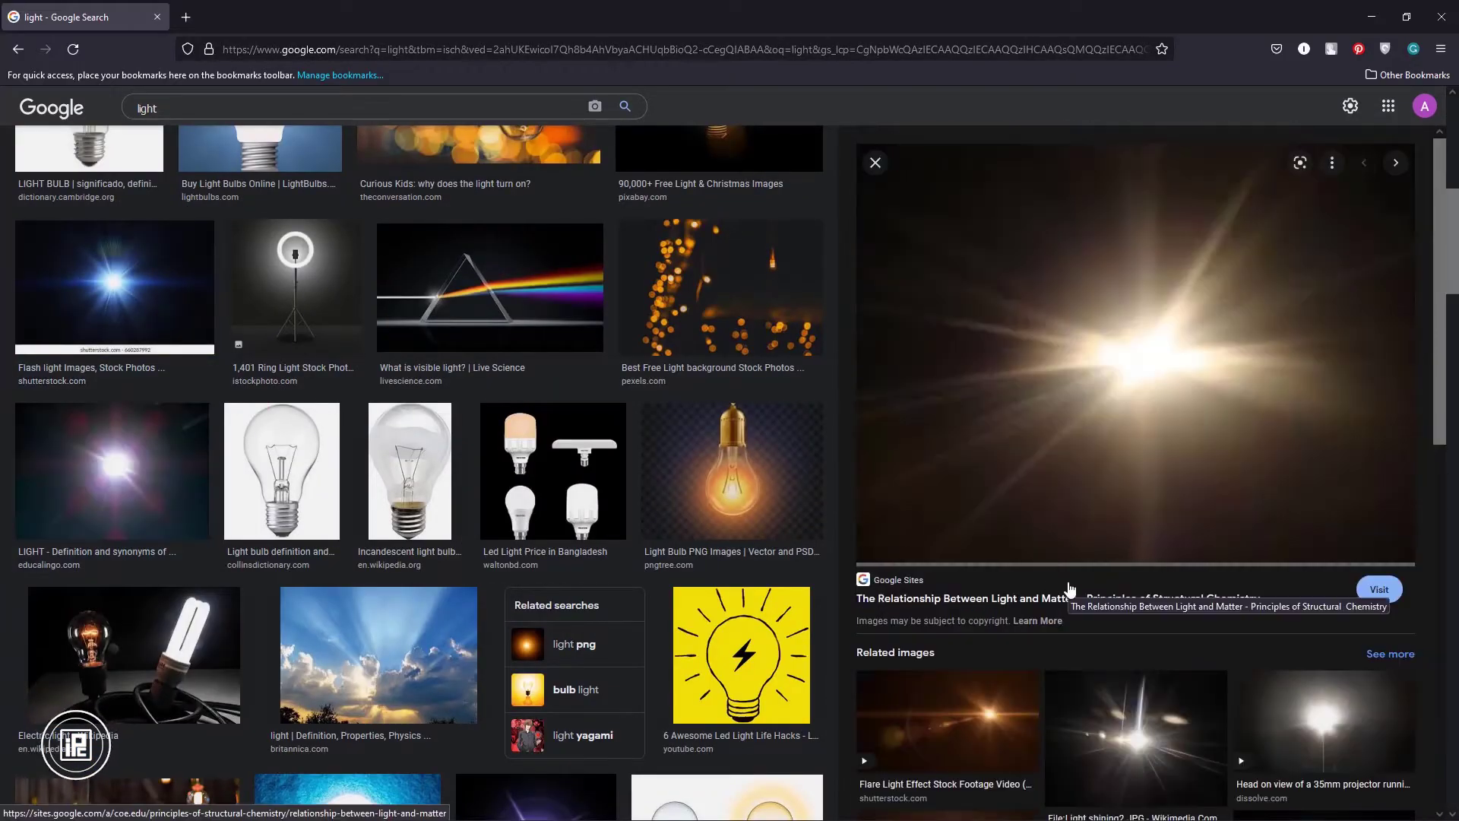
{"action": "left_click", "coordinate": [977, 559]}
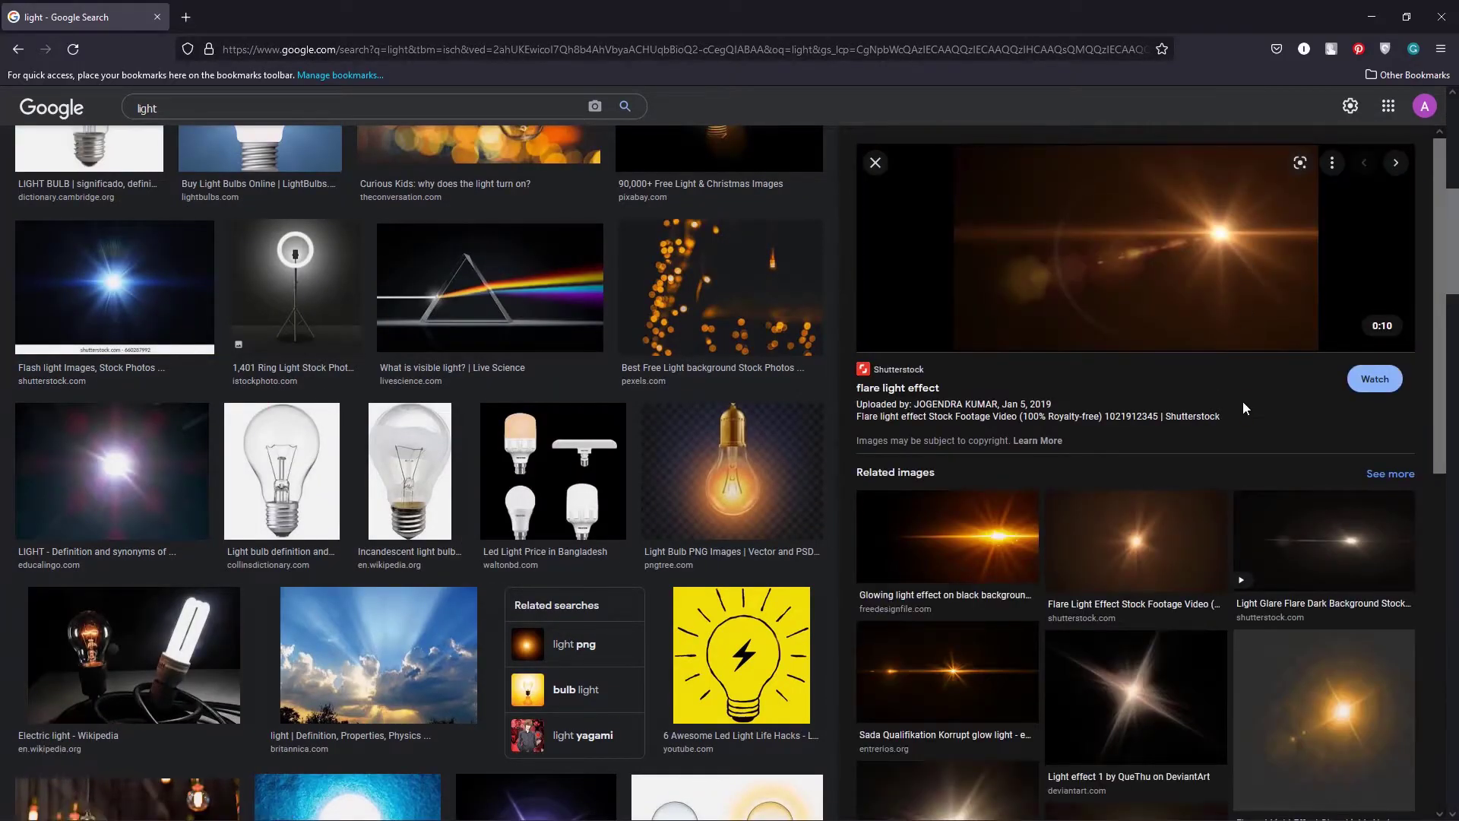
{"action": "left_click", "coordinate": [1010, 565]}
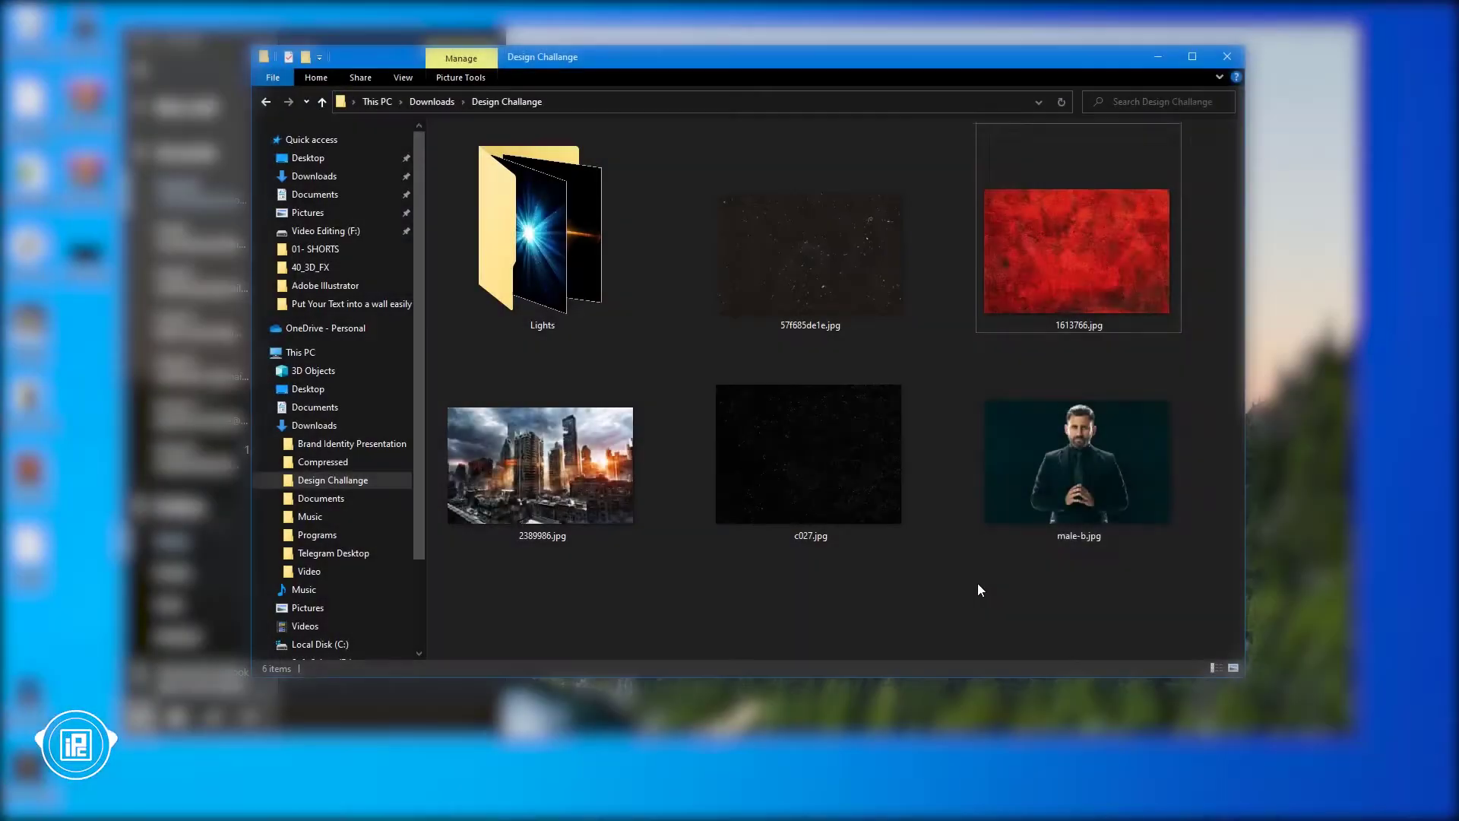
{"action": "left_click", "coordinate": [1056, 536]}
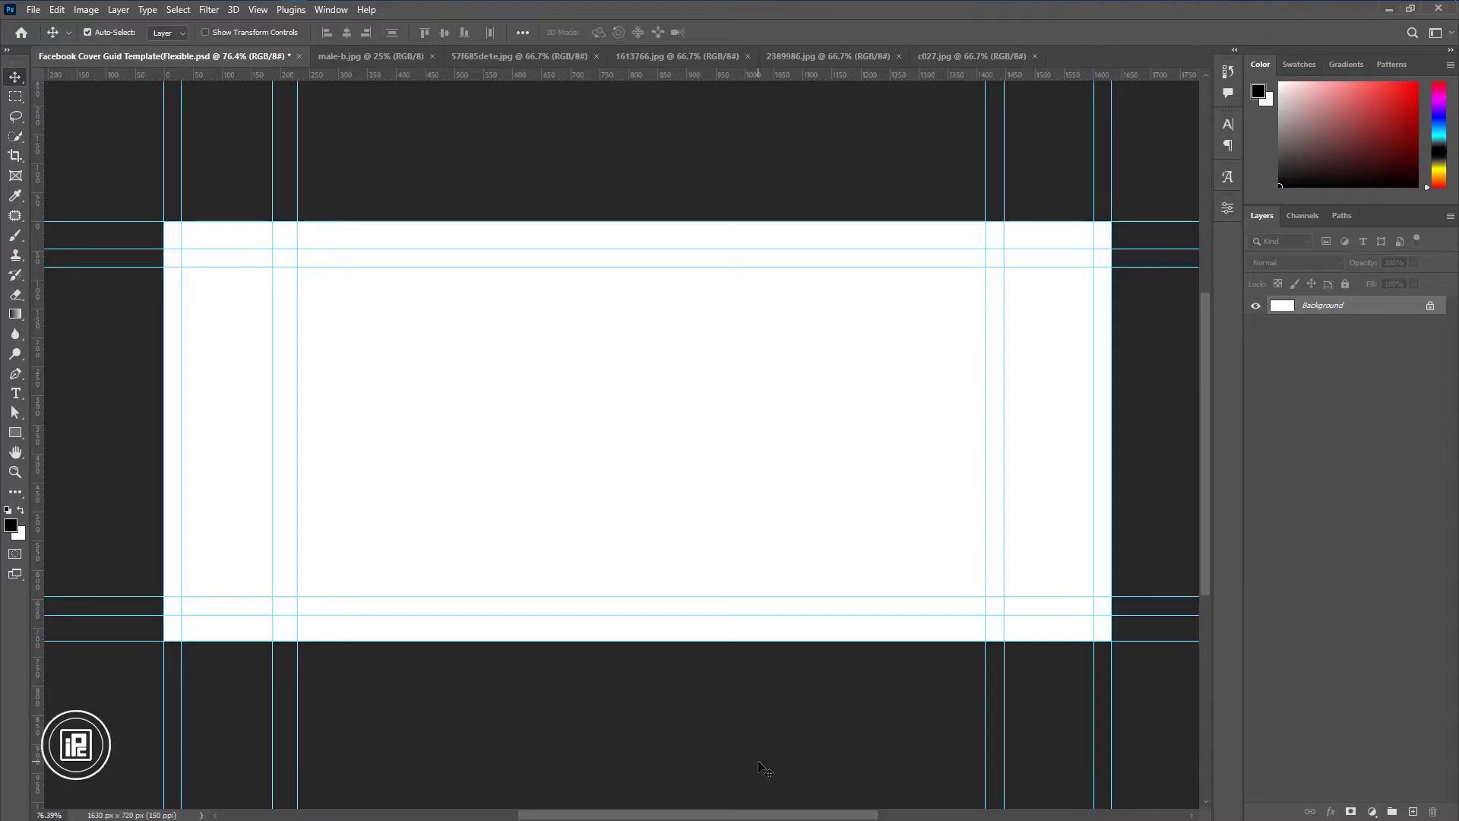
Bring up the male-b.jpg portrait document and fit it to the window.
{"action": "left_click", "coordinate": [384, 58]}
{"action": "key", "text": "ctrl+0"}
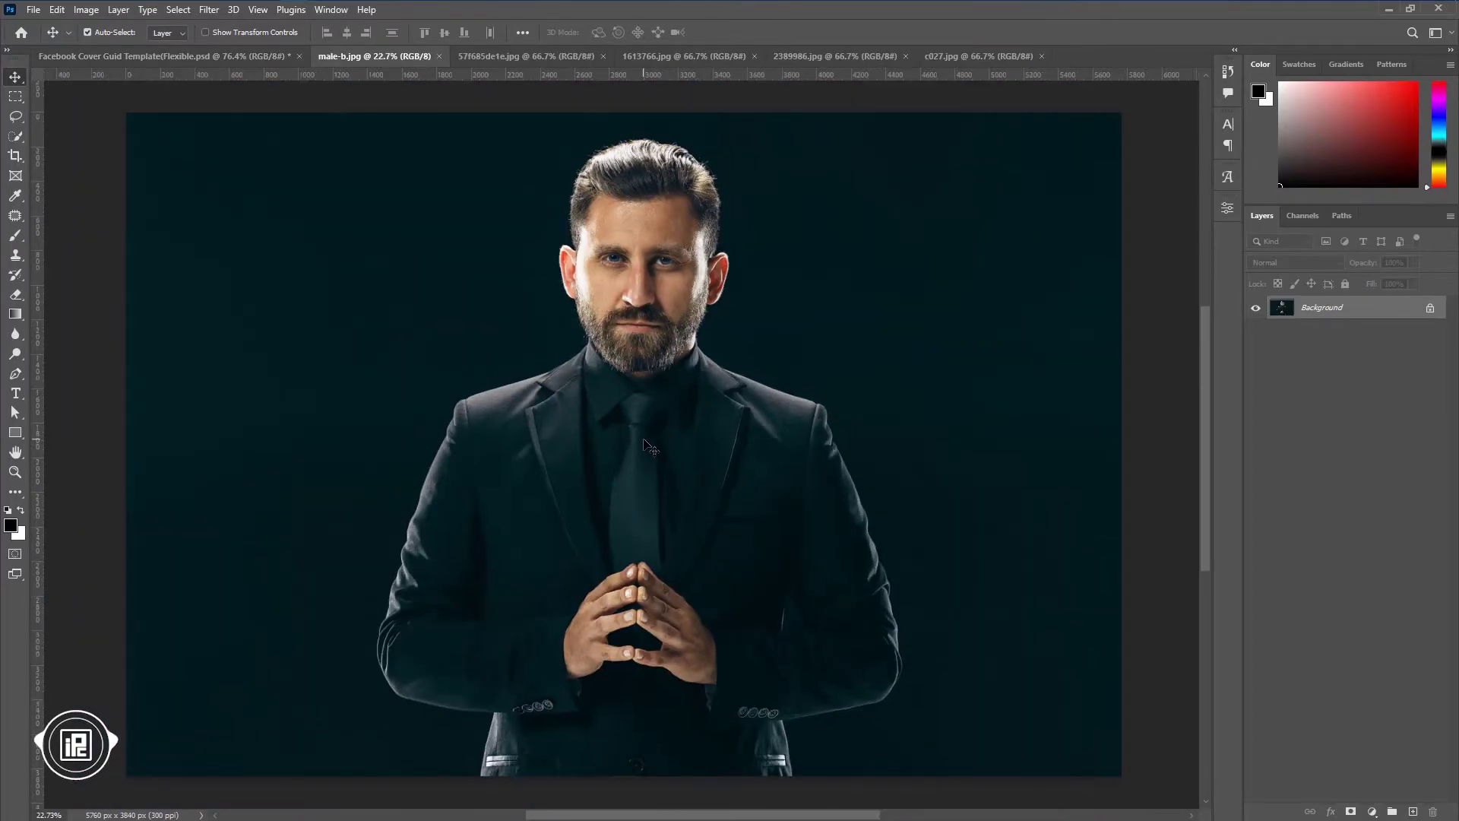
{"action": "left_click", "coordinate": [15, 136]}
In Select and Mask, paint a selection over the man's body, hands and hair.
{"action": "left_click", "coordinate": [528, 32]}
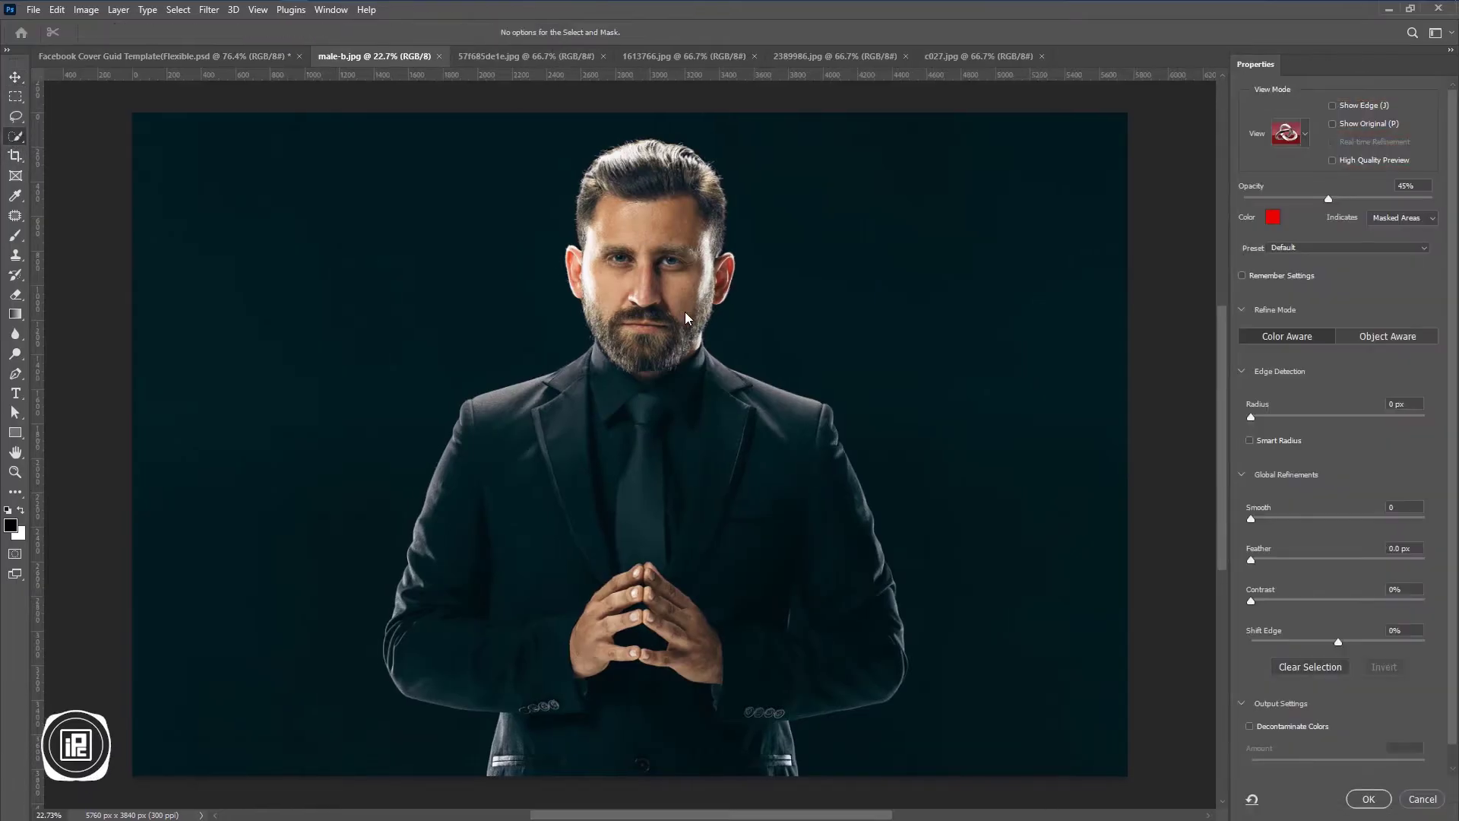
{"action": "mouse_move", "coordinate": [652, 221]}
{"action": "left_mouse_down"}
{"action": "mouse_move", "coordinate": [482, 489]}
{"action": "mouse_move", "coordinate": [729, 579]}
{"action": "left_mouse_up"}
{"action": "left_click", "coordinate": [653, 156]}
{"action": "scroll", "coordinate": [752, 258], "scroll_direction": "up", "scroll_amount": 5}
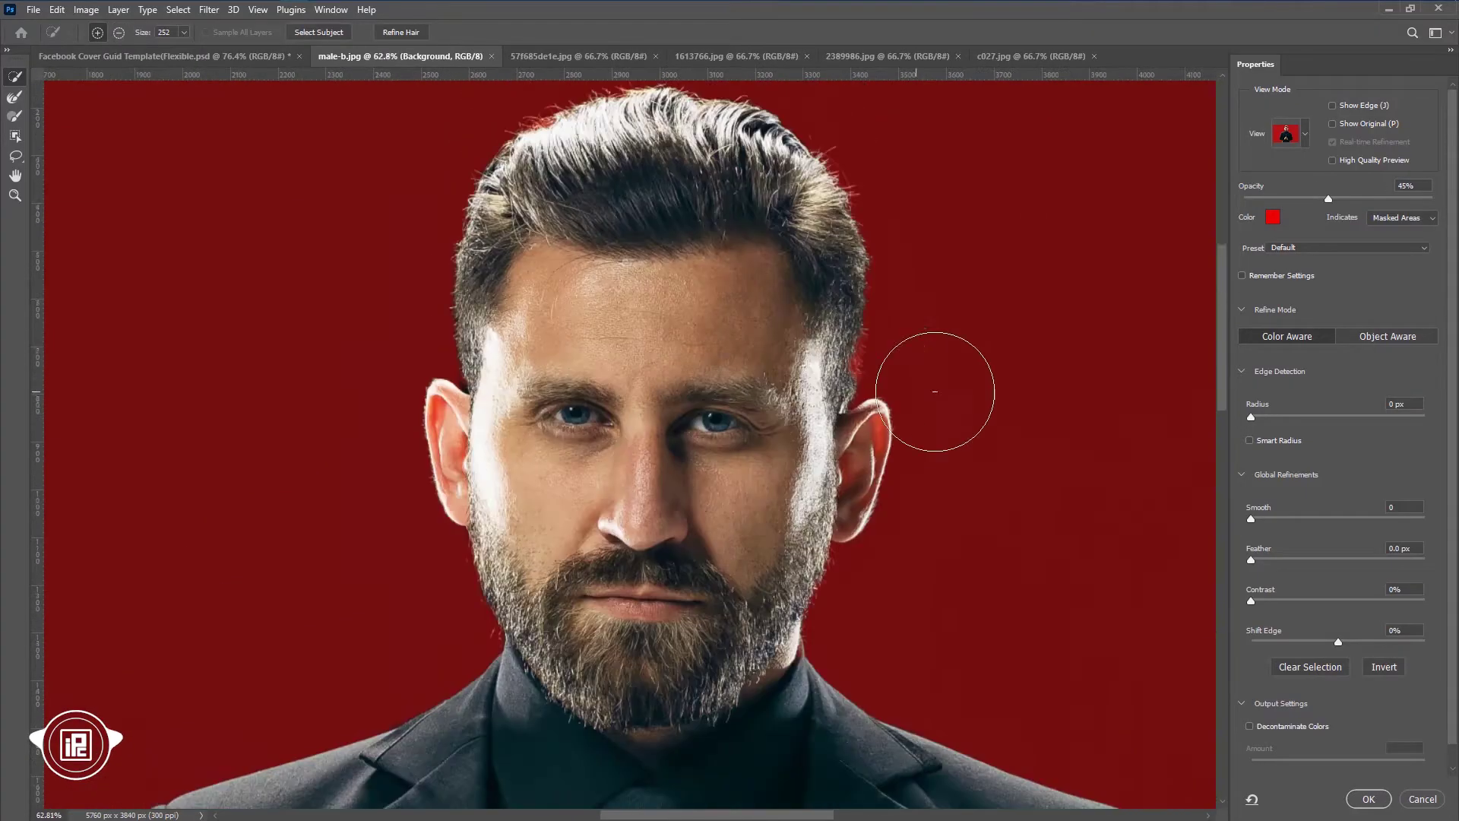
{"action": "scroll", "coordinate": [874, 383], "scroll_direction": "up", "scroll_amount": 3}
Refine the hair and beard edges with the Refine Edge Brush.
{"action": "key", "text": "r"}
{"action": "scroll", "coordinate": [865, 376], "scroll_direction": "up", "scroll_amount": 3}
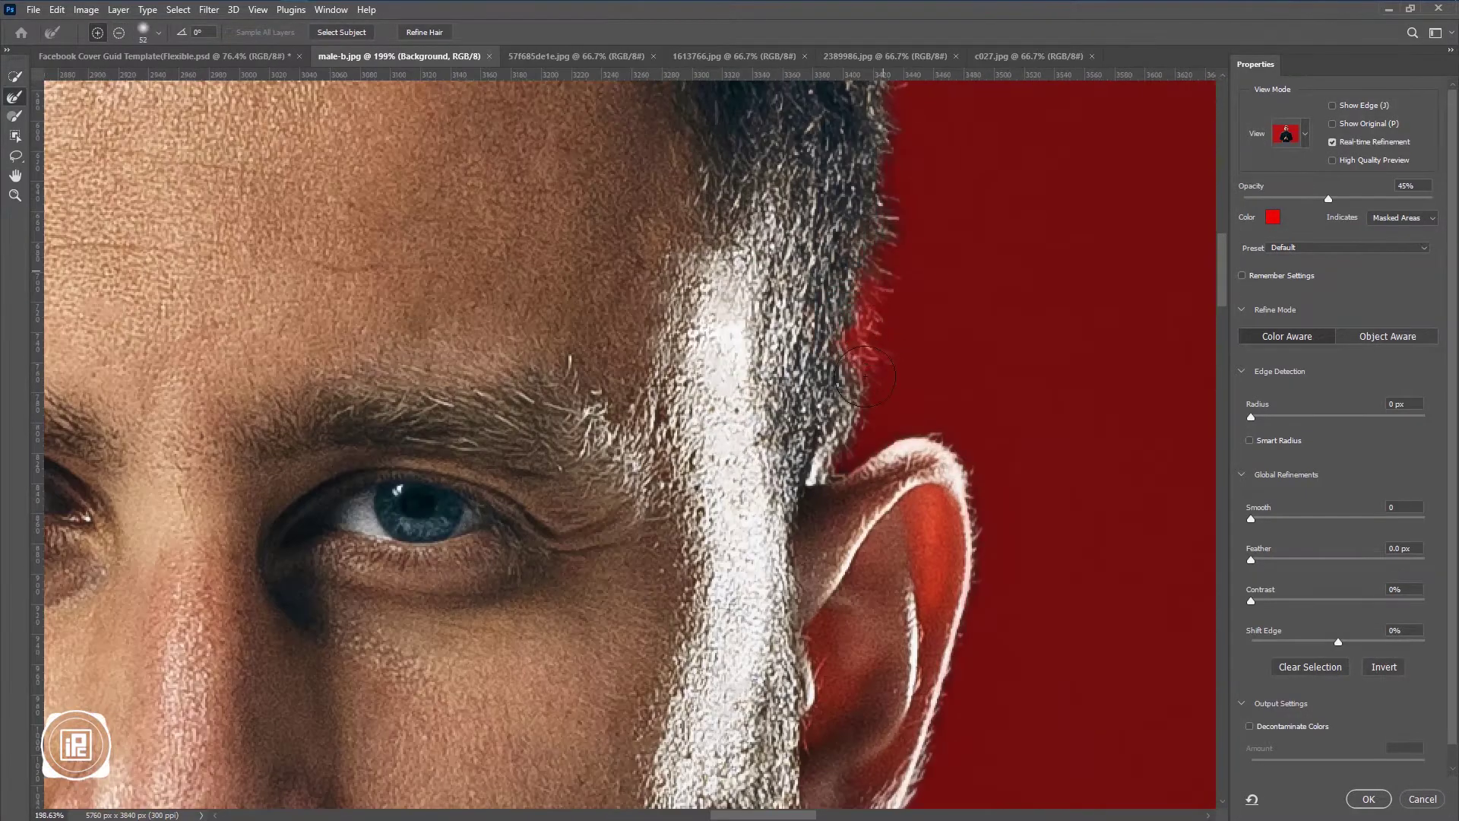
{"action": "scroll", "coordinate": [752, 304], "scroll_direction": "up", "scroll_amount": 5}
{"action": "scroll", "coordinate": [684, 182], "scroll_direction": "up", "scroll_amount": 5}
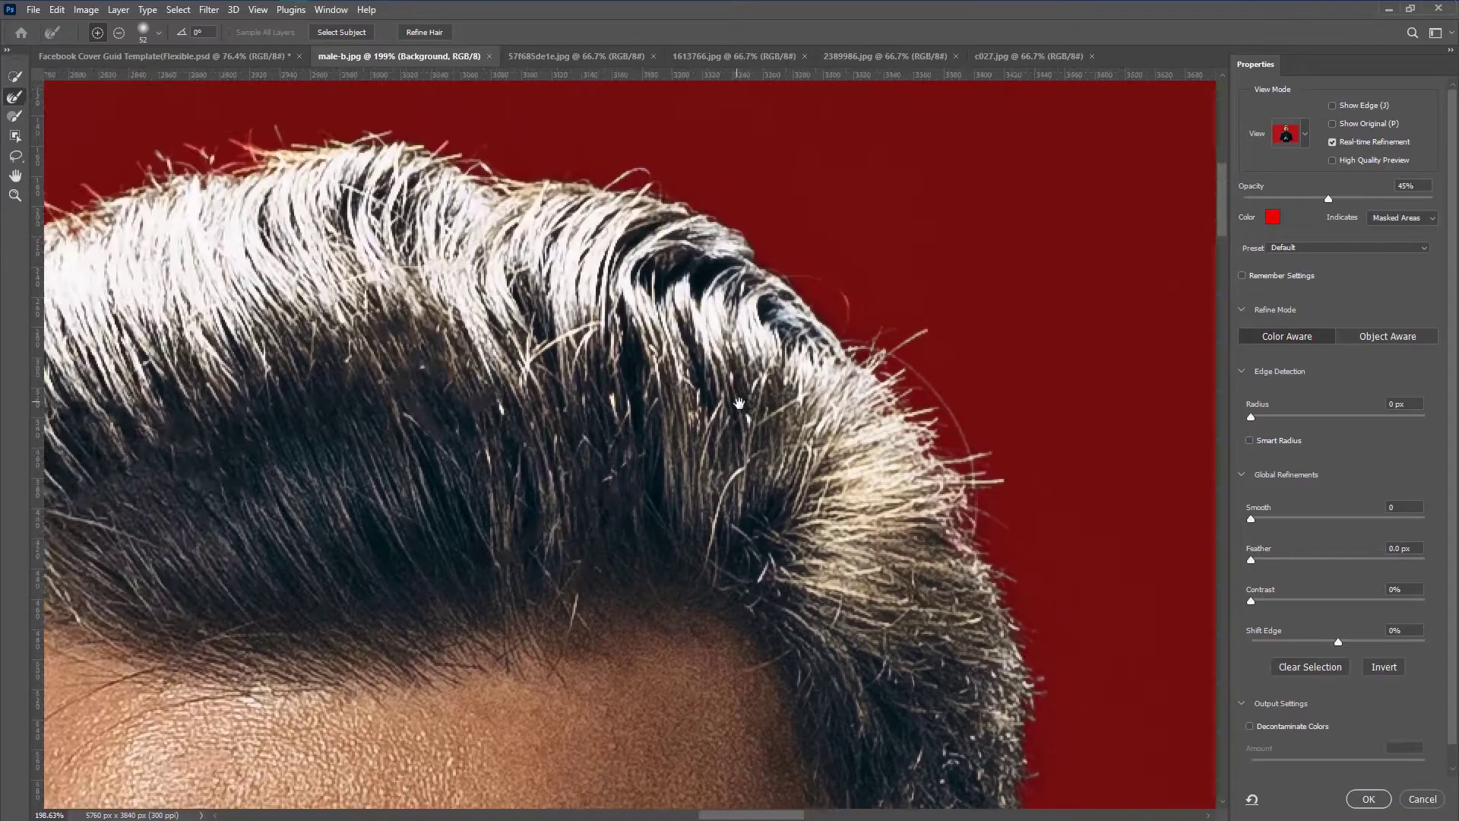
{"action": "scroll", "coordinate": [448, 239], "scroll_direction": "left", "scroll_amount": 5}
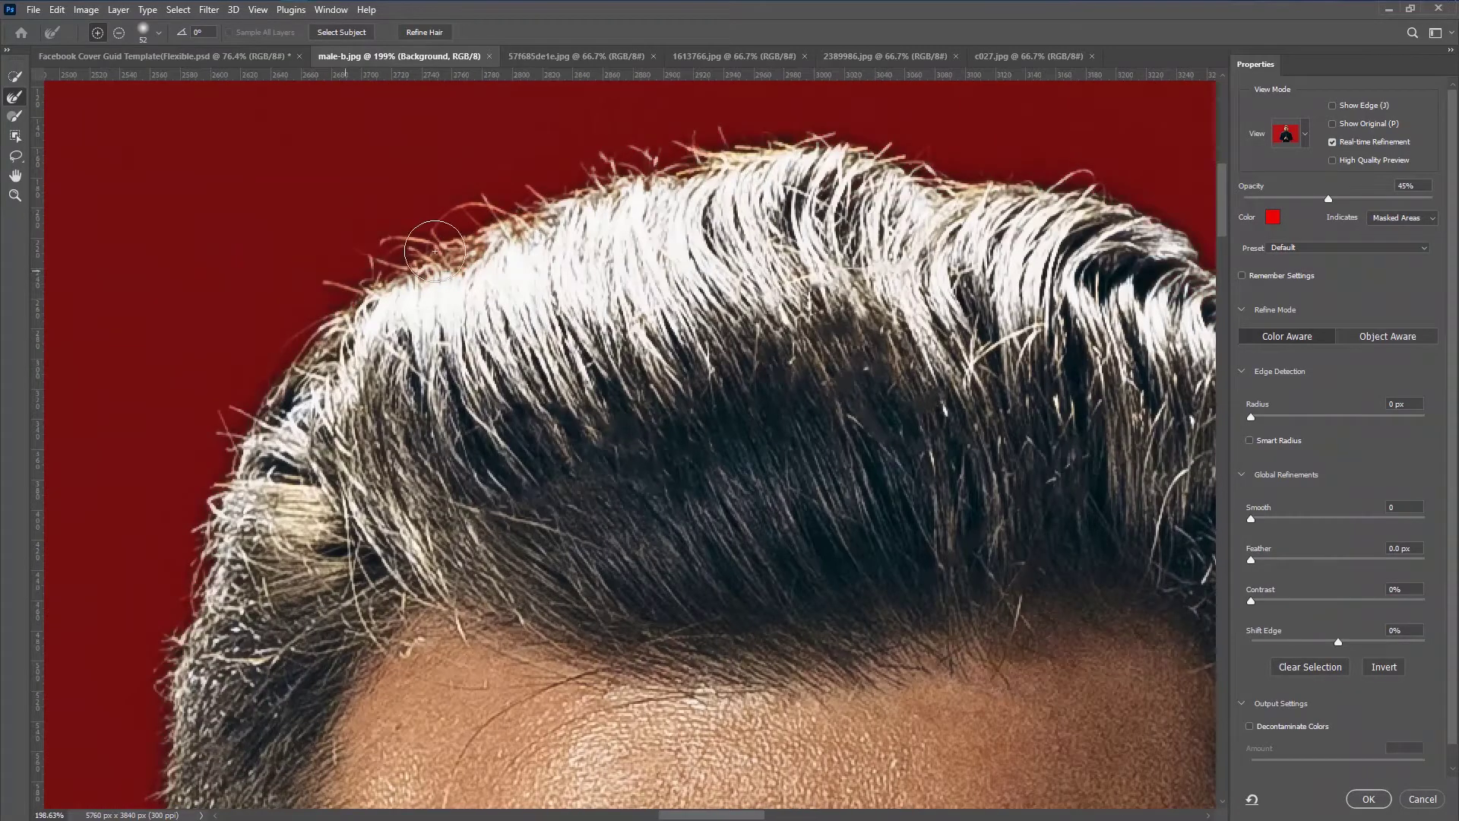
{"action": "scroll", "coordinate": [207, 598], "scroll_direction": "down", "scroll_amount": 5}
{"action": "scroll", "coordinate": [405, 285], "scroll_direction": "left", "scroll_amount": 3}
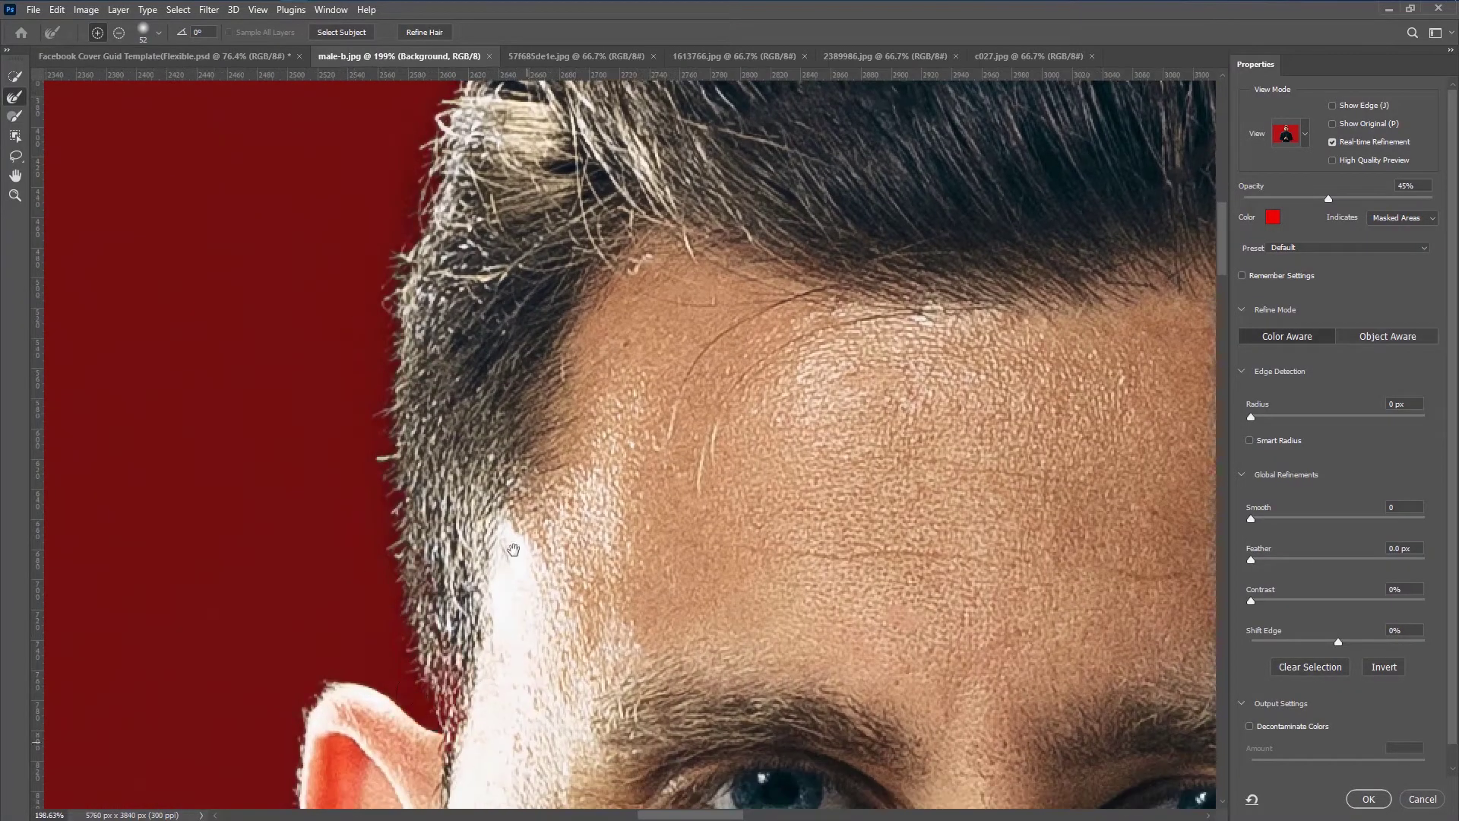
{"action": "scroll", "coordinate": [544, 390], "scroll_direction": "down", "scroll_amount": 10}
{"action": "scroll", "coordinate": [1149, 367], "scroll_direction": "right", "scroll_amount": 5}
{"action": "scroll", "coordinate": [996, 402], "scroll_direction": "right", "scroll_amount": 3}
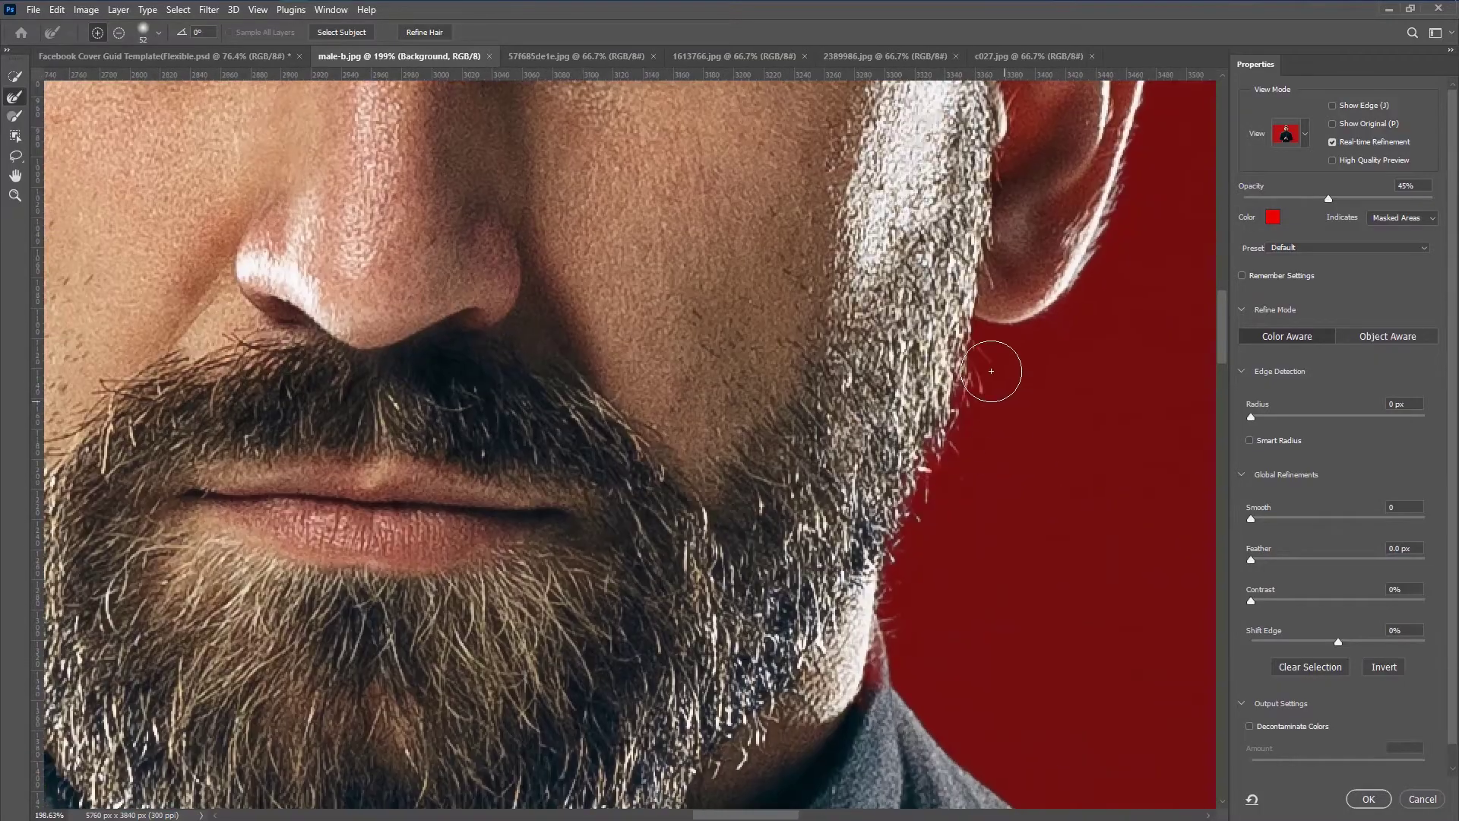
{"action": "scroll", "coordinate": [968, 449], "scroll_direction": "down", "scroll_amount": 7}
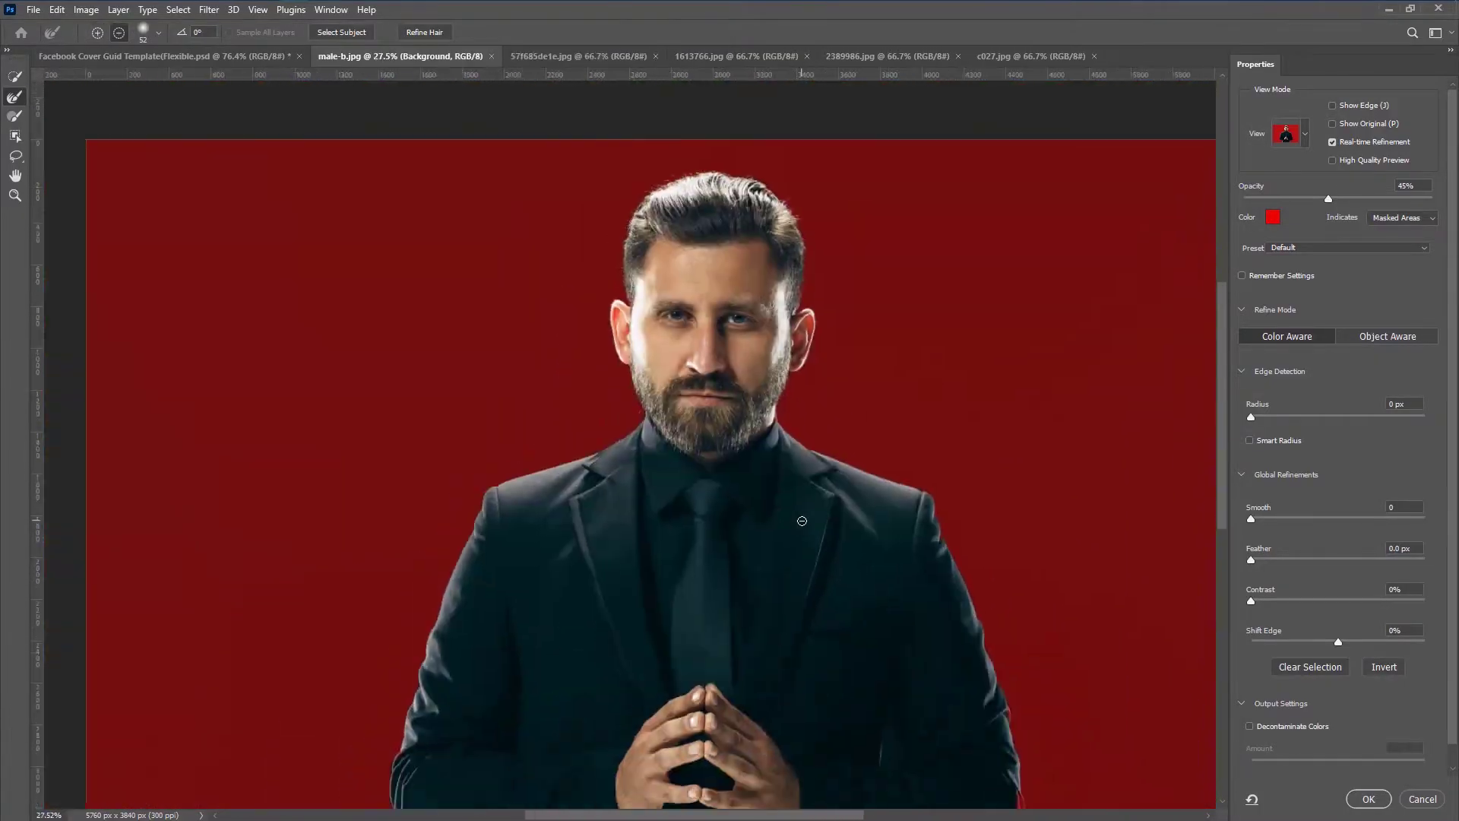
{"action": "scroll", "coordinate": [1427, 806], "scroll_direction": "down", "scroll_amount": 1}
Output the cutout as a masked layer and place the scaled man in the cover.
{"action": "left_click", "coordinate": [1368, 798]}
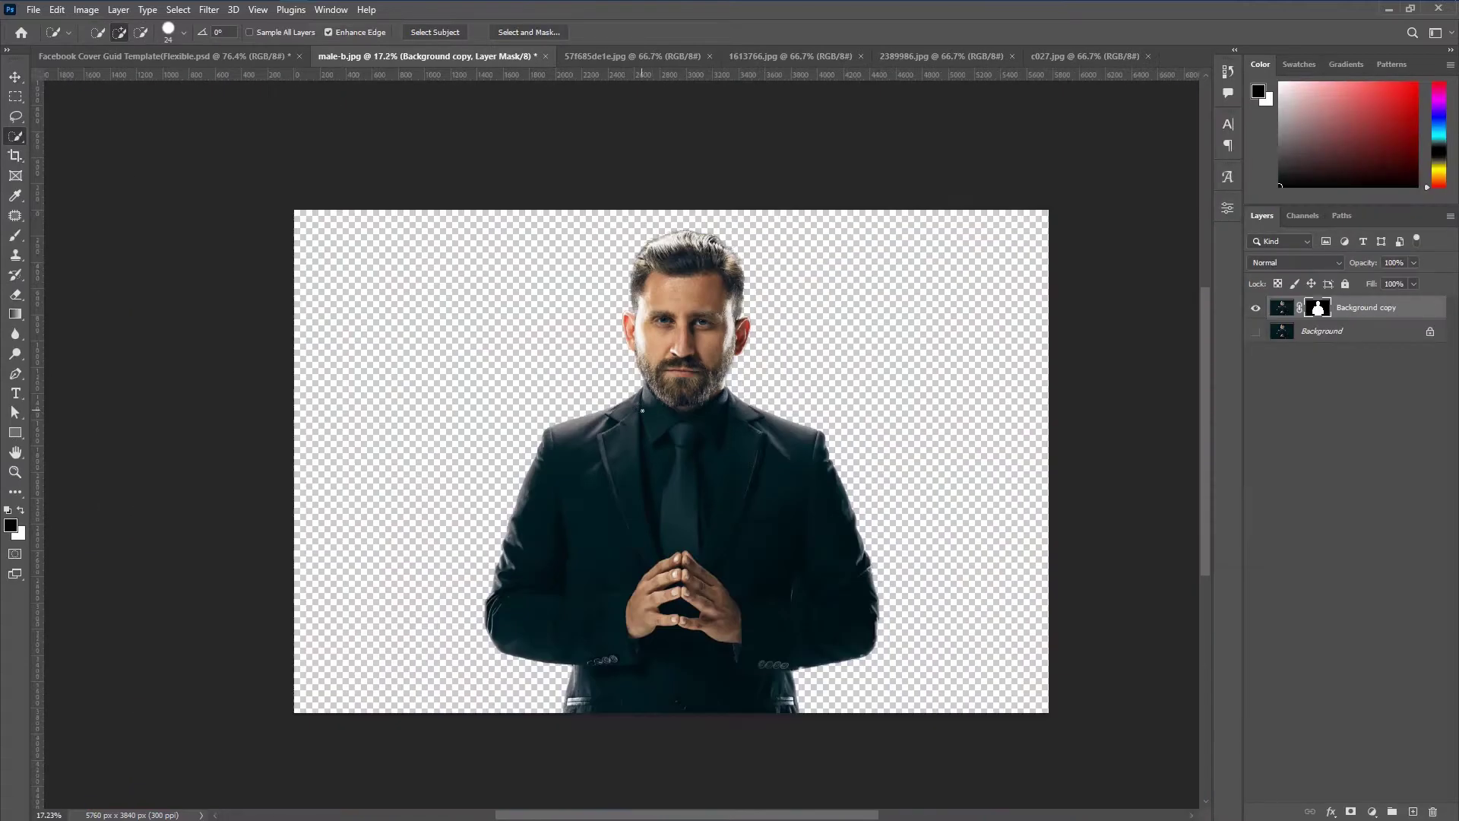
{"action": "left_click_drag", "start_coordinate": [612, 389], "coordinate": [684, 433]}
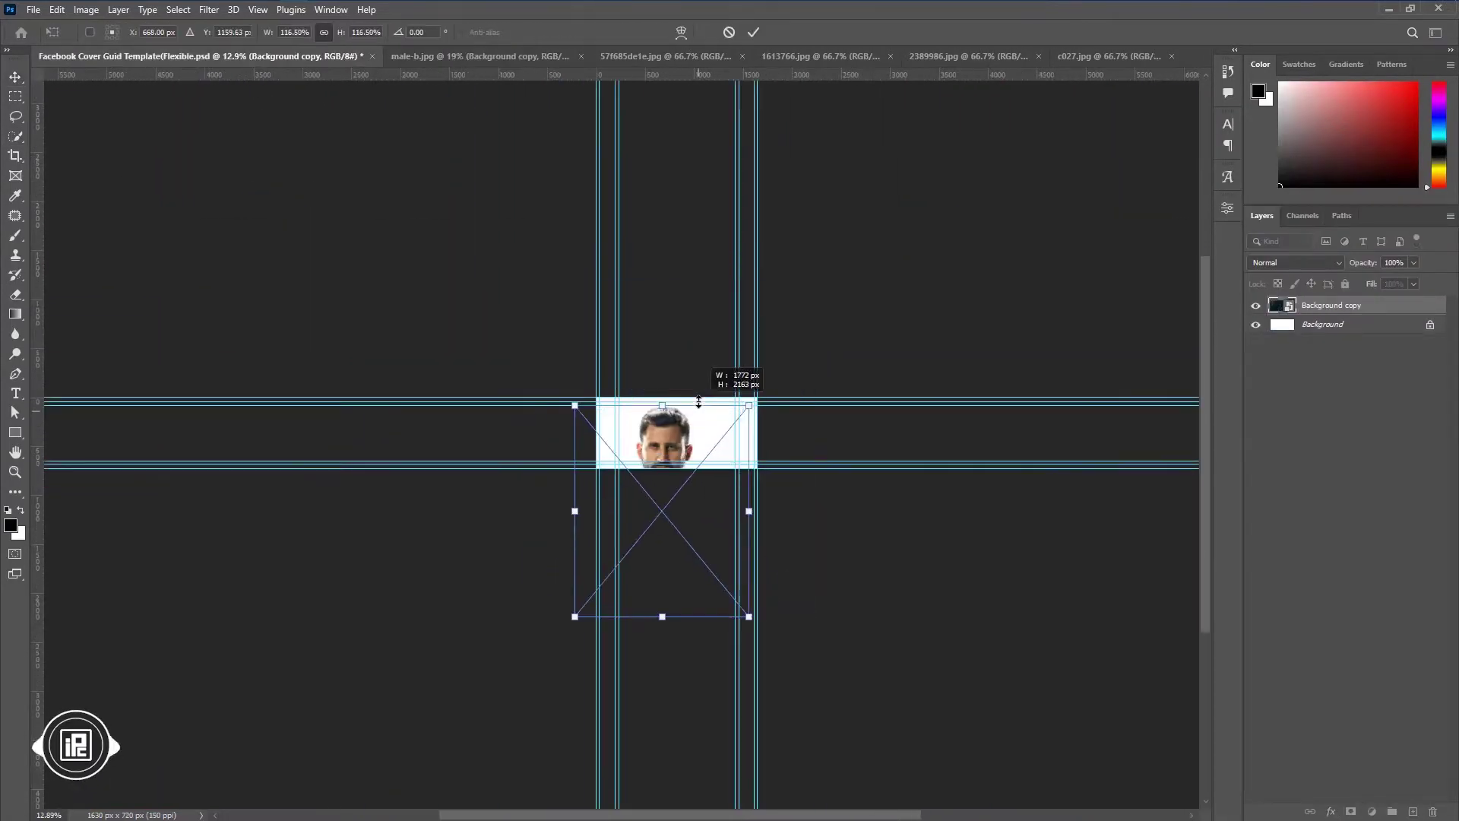
{"action": "left_click_drag", "start_coordinate": [698, 401], "coordinate": [758, 439]}
{"action": "scroll", "coordinate": [672, 439], "scroll_direction": "up", "scroll_amount": 6}
{"action": "key", "text": "Return"}
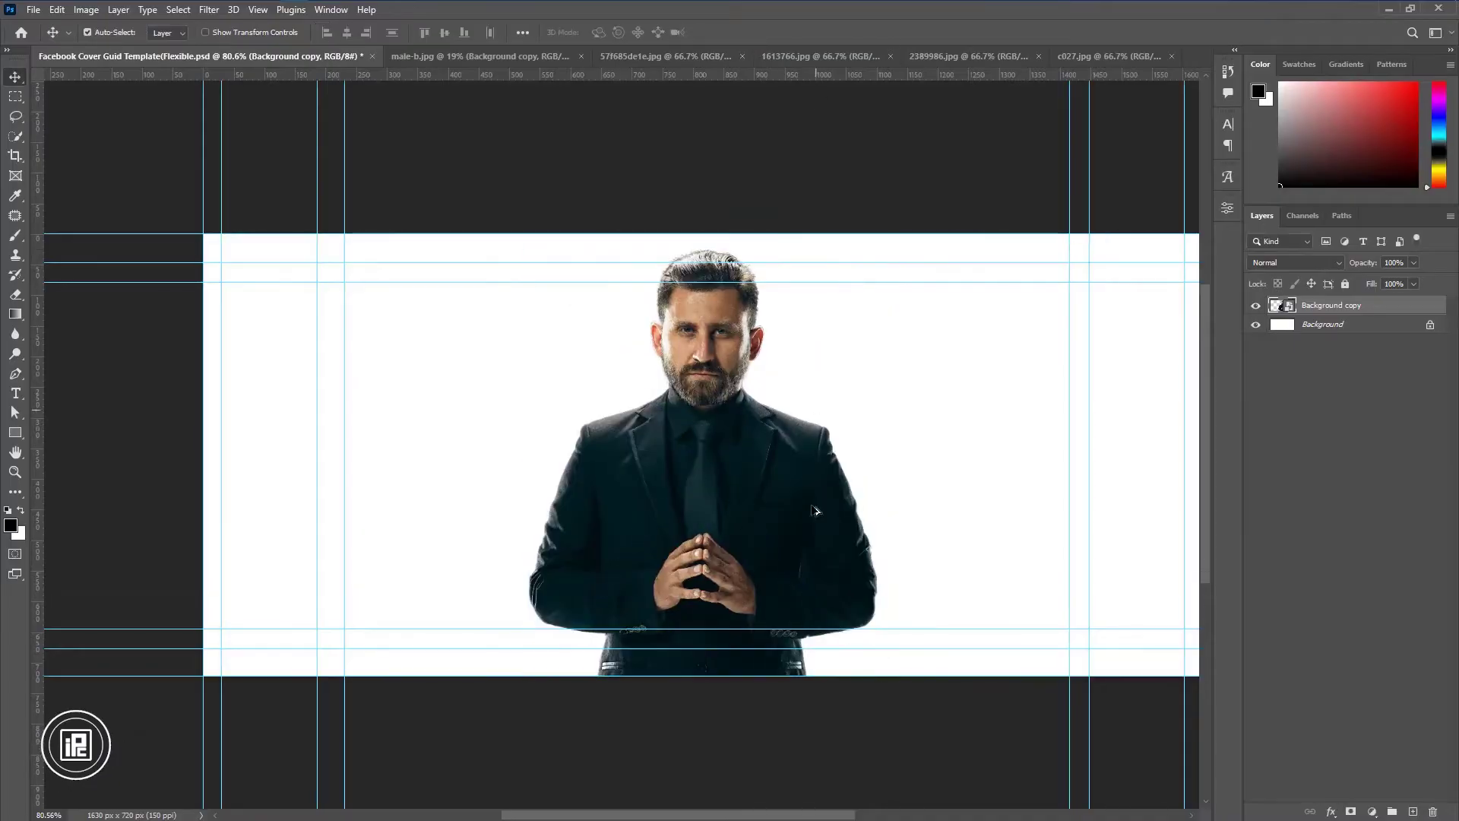
Place the destroyed city behind the man and apply a 3.4 px Gaussian Blur.
{"action": "left_click", "coordinate": [653, 56]}
{"action": "left_click", "coordinate": [820, 57]}
{"action": "left_click_drag", "start_coordinate": [1087, 394], "coordinate": [714, 467]}
{"action": "key", "text": "ctrl+bracketleft"}
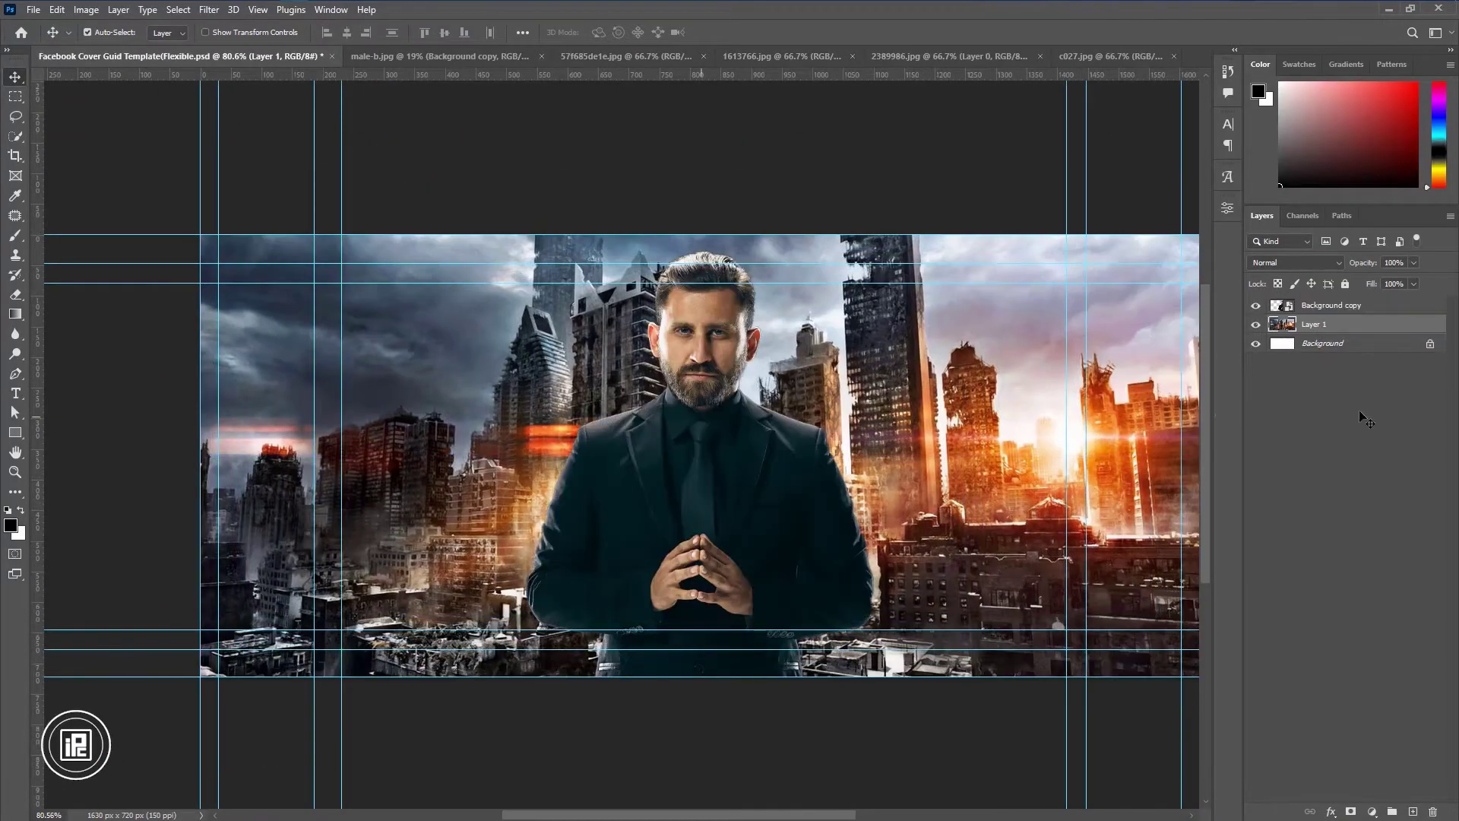
{"action": "left_click", "coordinate": [209, 9]}
{"action": "left_click", "coordinate": [426, 261]}
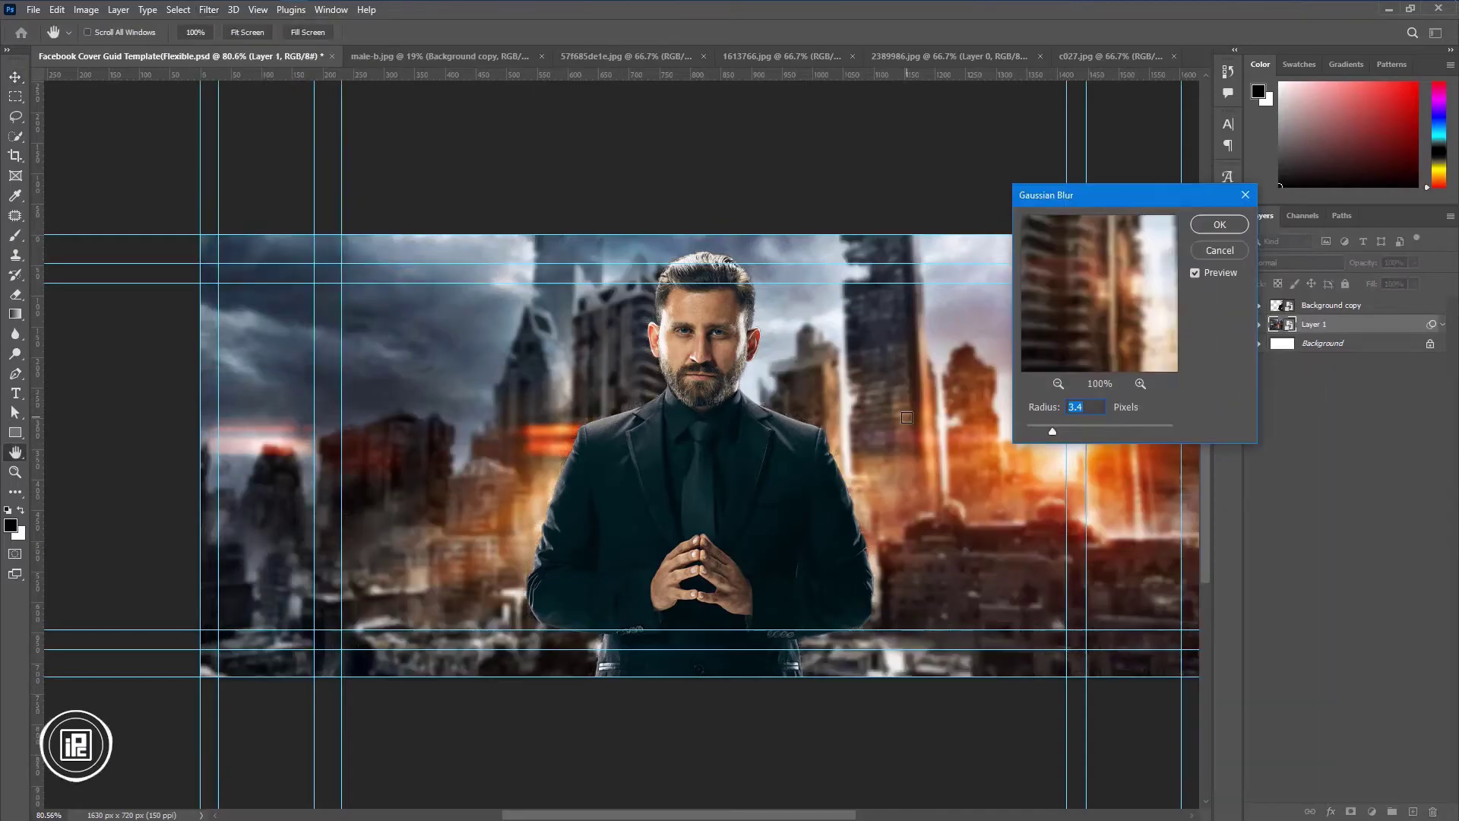
{"action": "key", "text": "Return"}
Bring the red texture into the cover and resize it to the cover width.
{"action": "left_click", "coordinate": [627, 56]}
{"action": "left_click", "coordinate": [781, 56]}
{"action": "left_click_drag", "start_coordinate": [684, 380], "coordinate": [932, 477]}
{"action": "key", "text": "ctrl+t"}
{"action": "left_click_drag", "start_coordinate": [1122, 441], "coordinate": [1097, 440]}
{"action": "left_click_drag", "start_coordinate": [433, 441], "coordinate": [456, 424]}
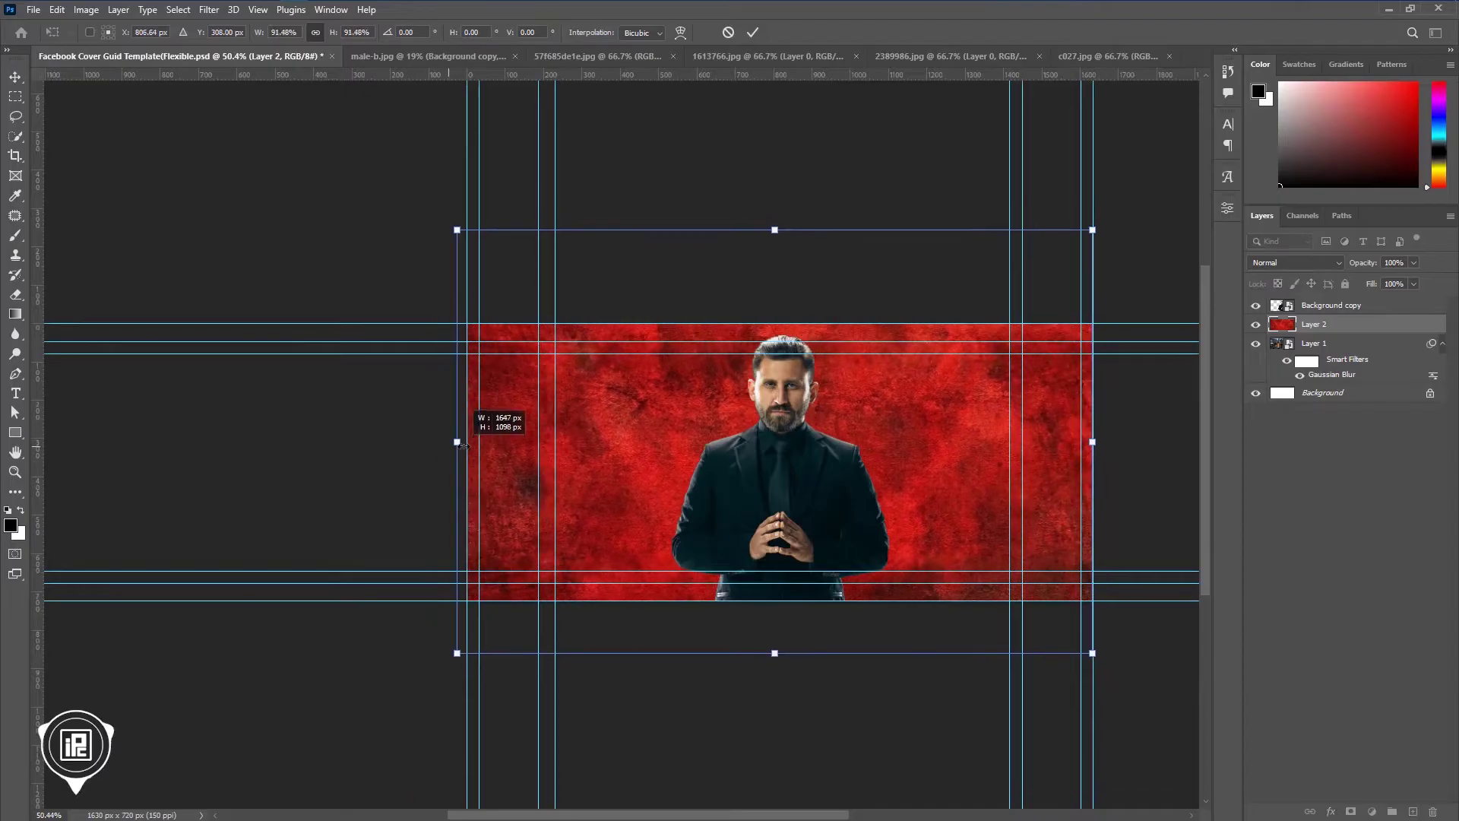
{"action": "key", "text": "Return"}
{"action": "scroll", "coordinate": [1103, 531], "scroll_direction": "up", "scroll_amount": 3}
Set the red texture layer to Multiply and soften it with Gaussian Blur.
{"action": "left_click", "coordinate": [1328, 263]}
{"action": "left_click", "coordinate": [1294, 325]}
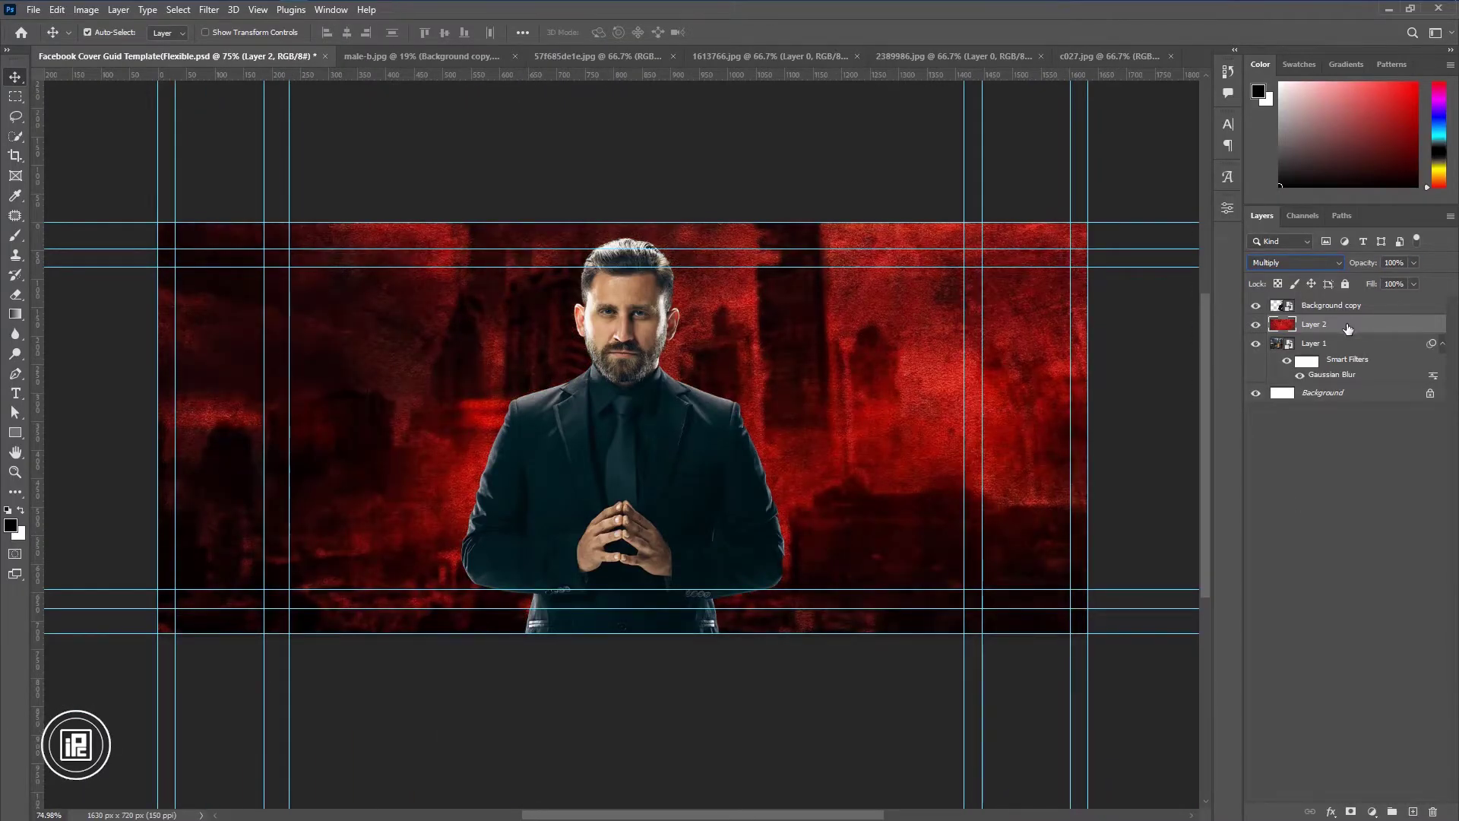
{"action": "left_click", "coordinate": [209, 10]}
{"action": "mouse_move", "coordinate": [228, 202]}
{"action": "left_click", "coordinate": [426, 260]}
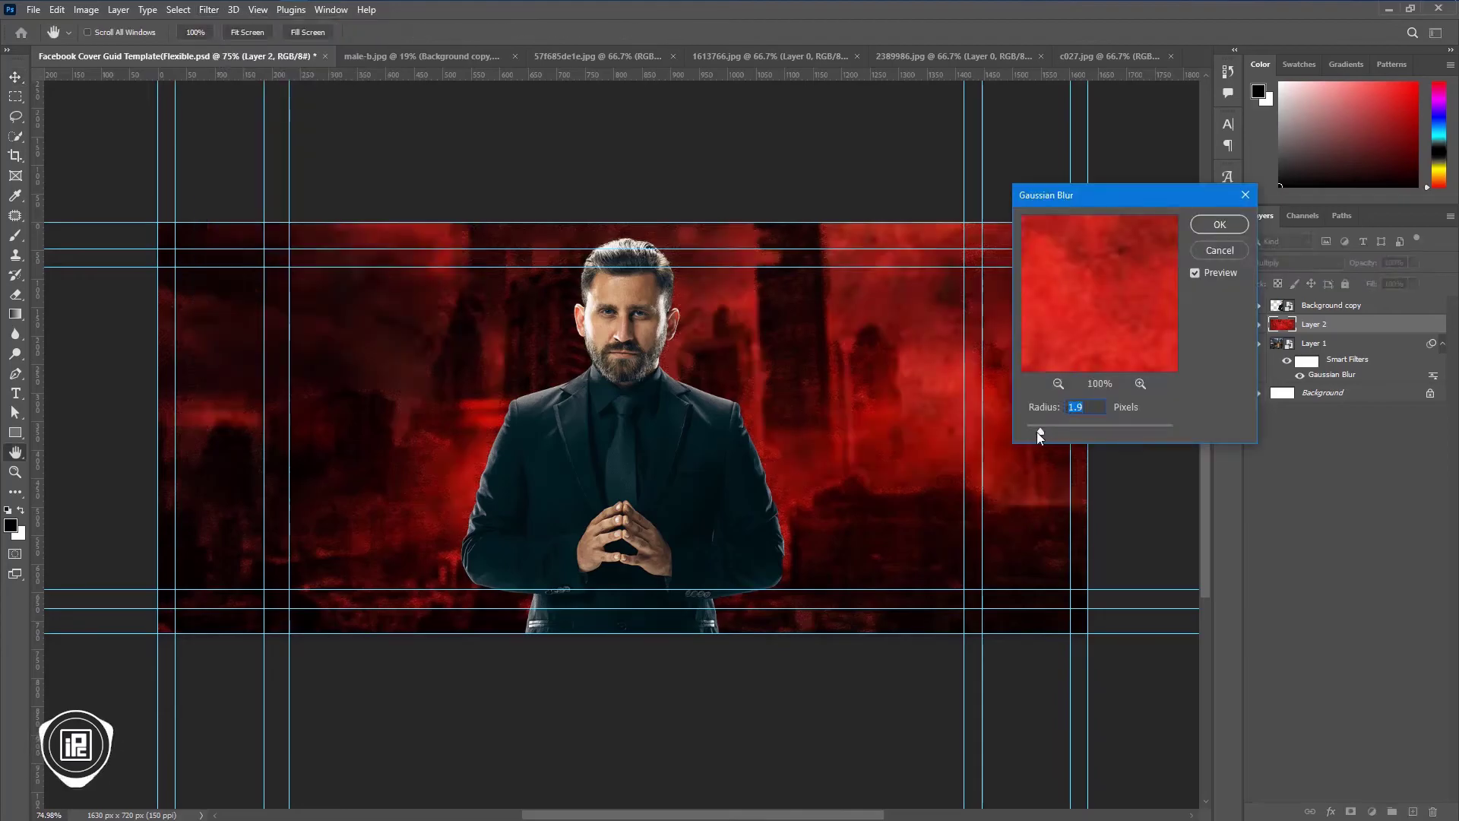
{"action": "key", "text": "Return"}
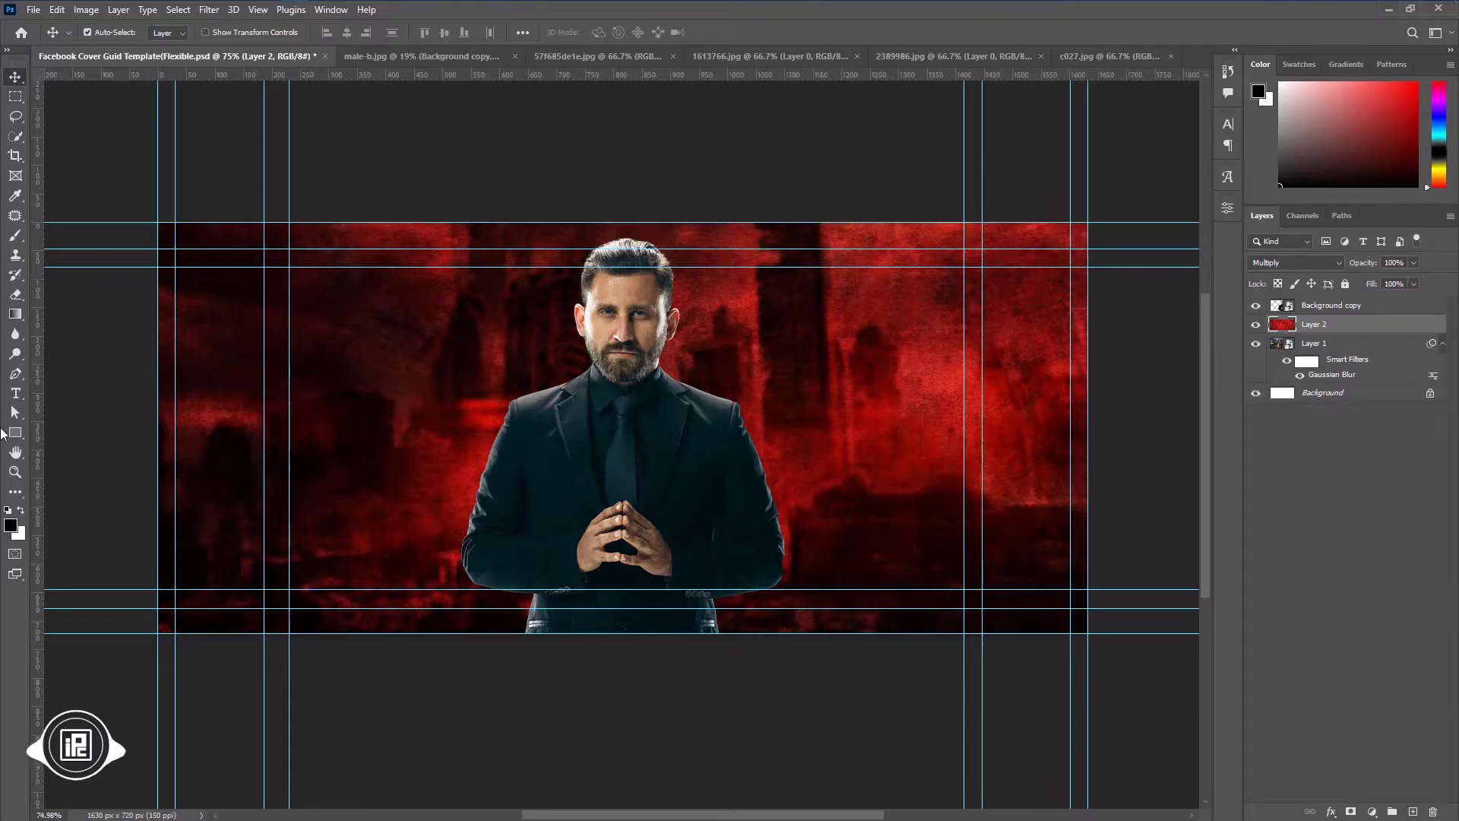
{"action": "key", "text": "t"}
{"action": "left_click", "coordinate": [267, 377]}
{"action": "left_click", "coordinate": [1227, 123]}
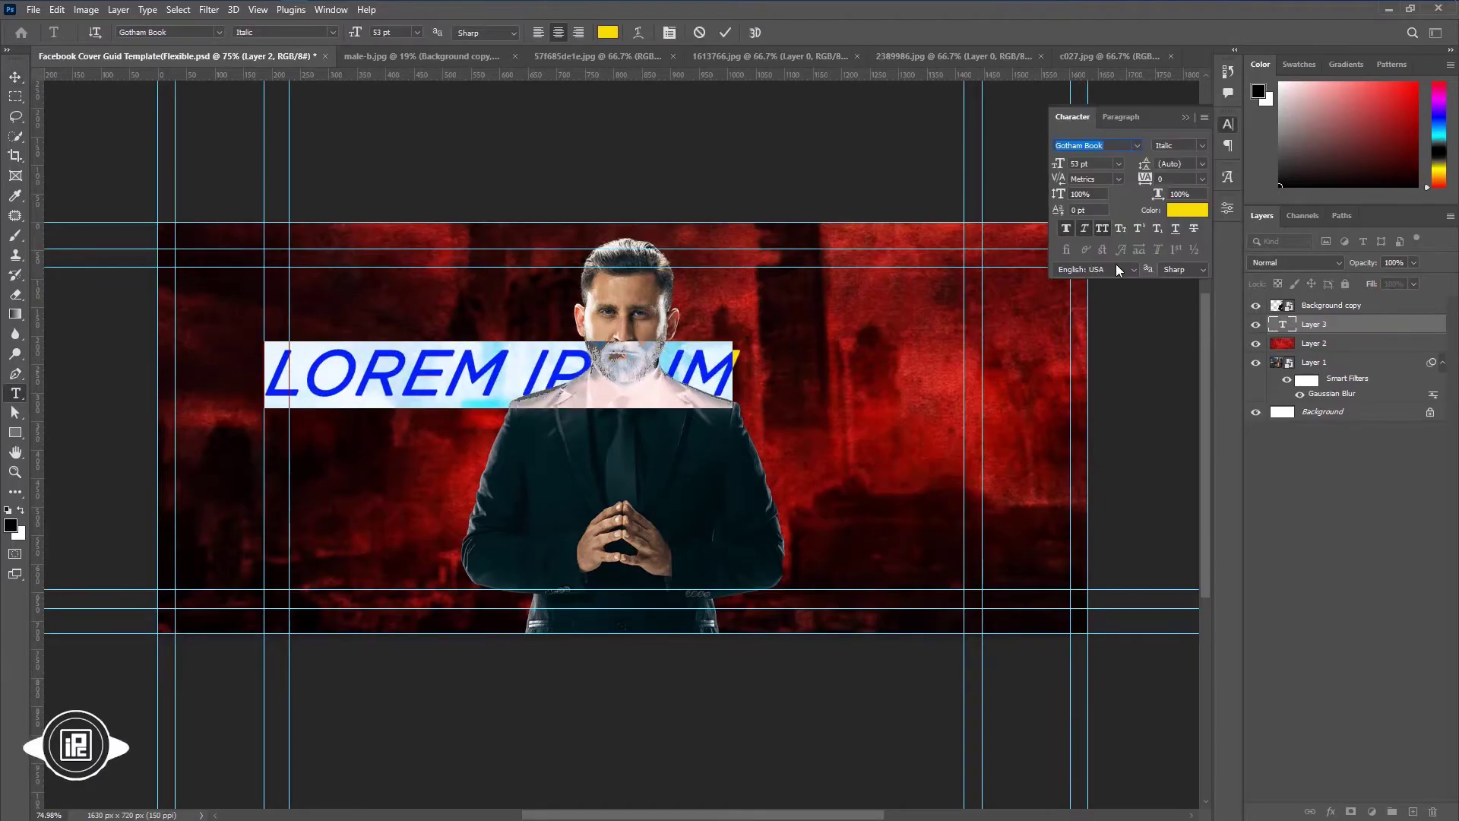
{"action": "type", "text": "olh"}
{"action": "key", "text": "BackSpace"}
{"action": "key", "text": "BackSpace"}
{"action": "key", "text": "BackSpace"}
{"action": "type", "text": "gobold"}
{"action": "key", "text": "Down"}
{"action": "key", "text": "Down"}
{"action": "key", "text": "Return"}
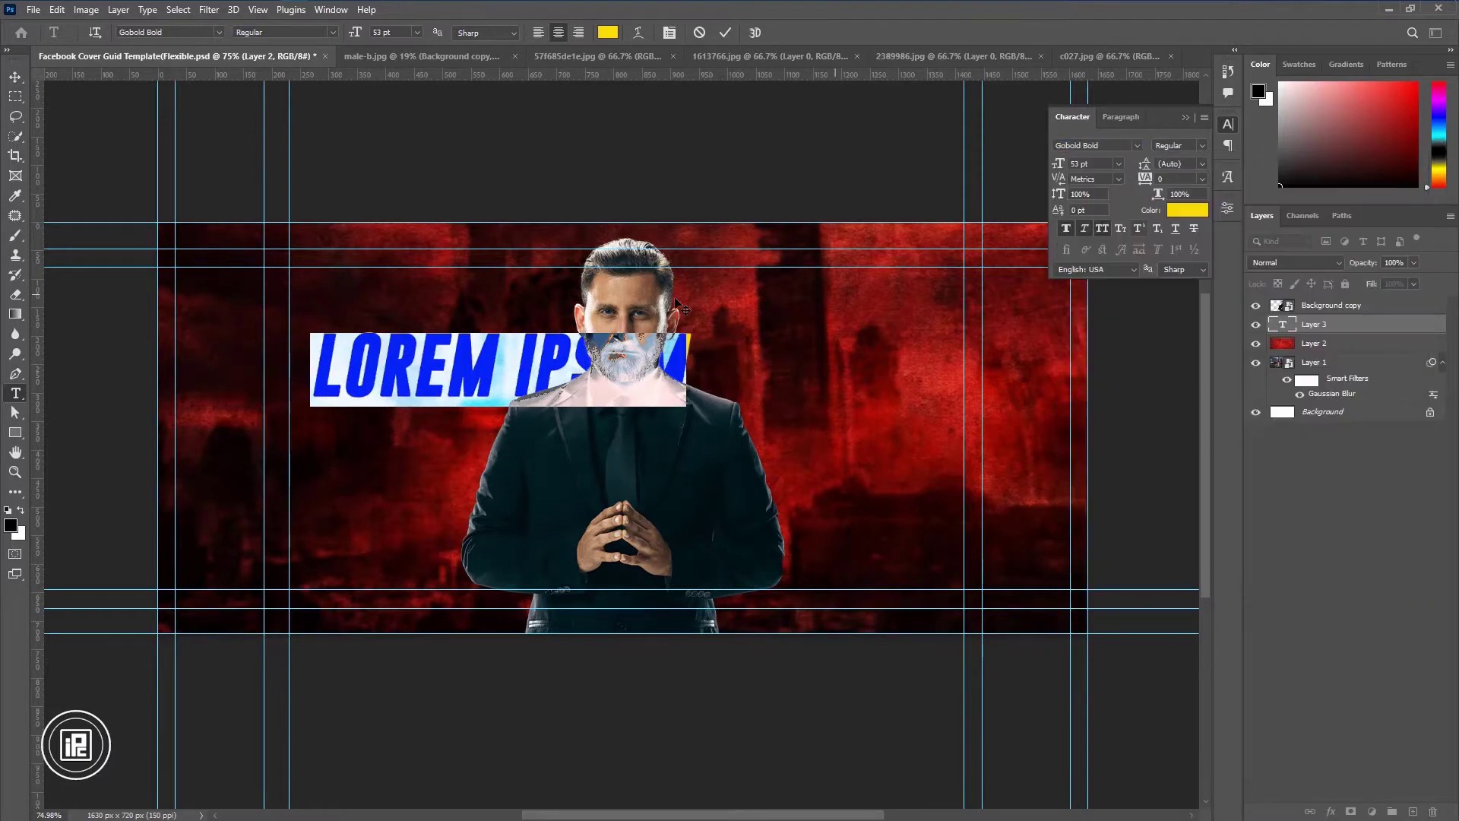
{"action": "key", "text": "BackSpace"}
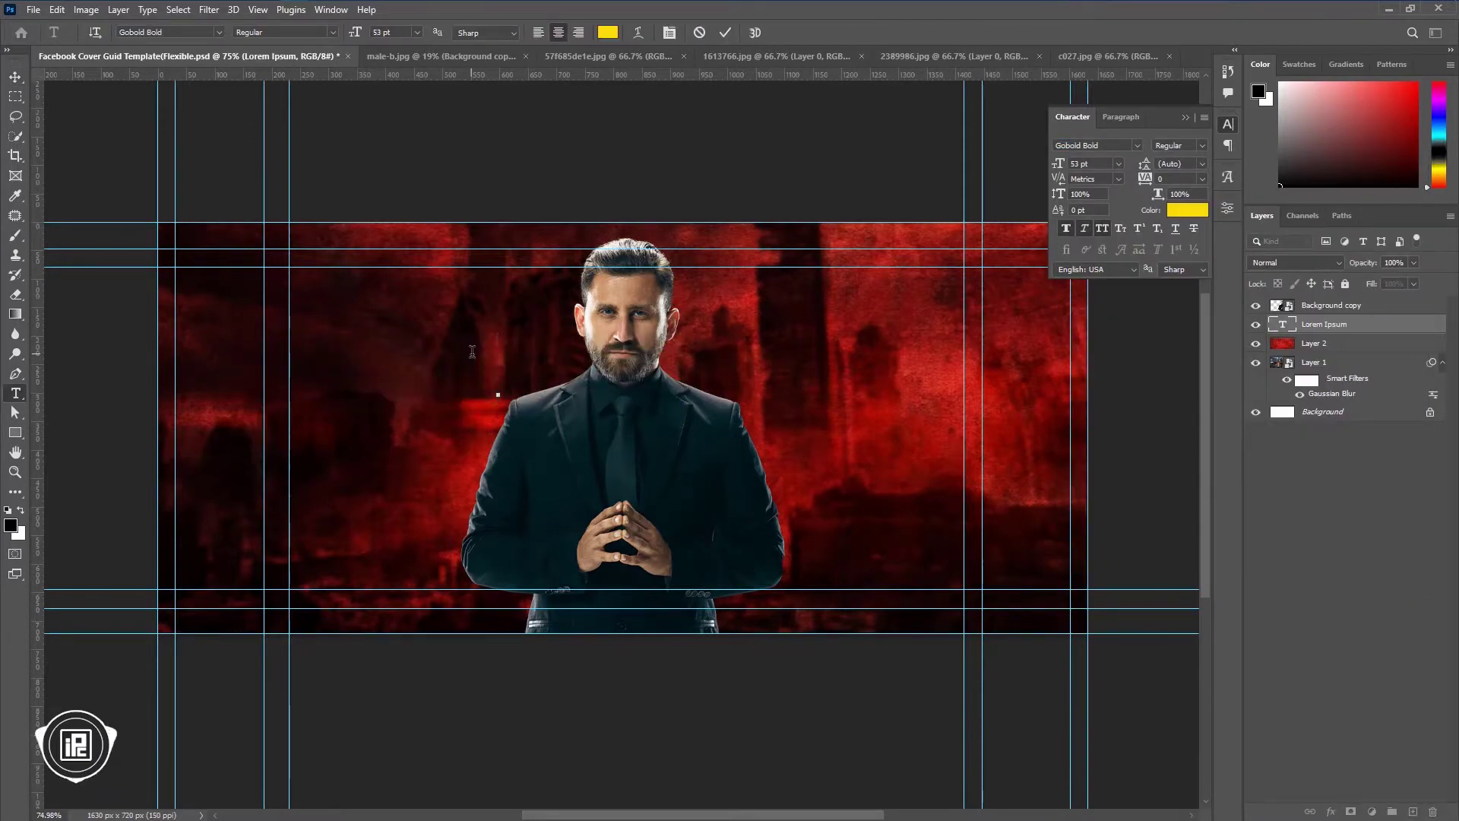
{"action": "type", "text": "prince"}
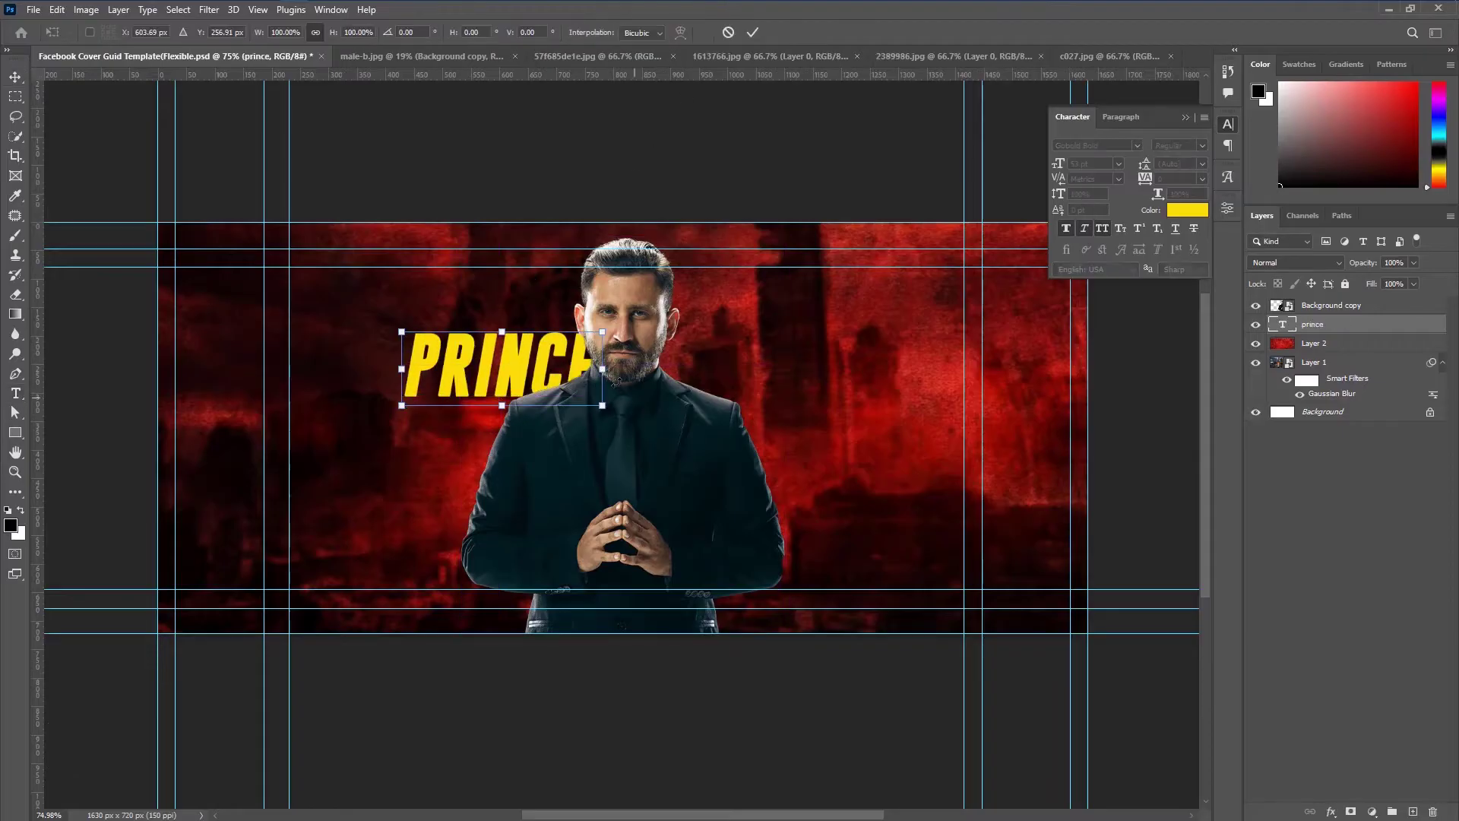
Enlarge PRINCE to about 240% and slant it sideways.
{"action": "left_click_drag", "start_coordinate": [585, 414], "coordinate": [774, 455]}
{"action": "left_click_drag", "start_coordinate": [866, 434], "coordinate": [901, 424]}
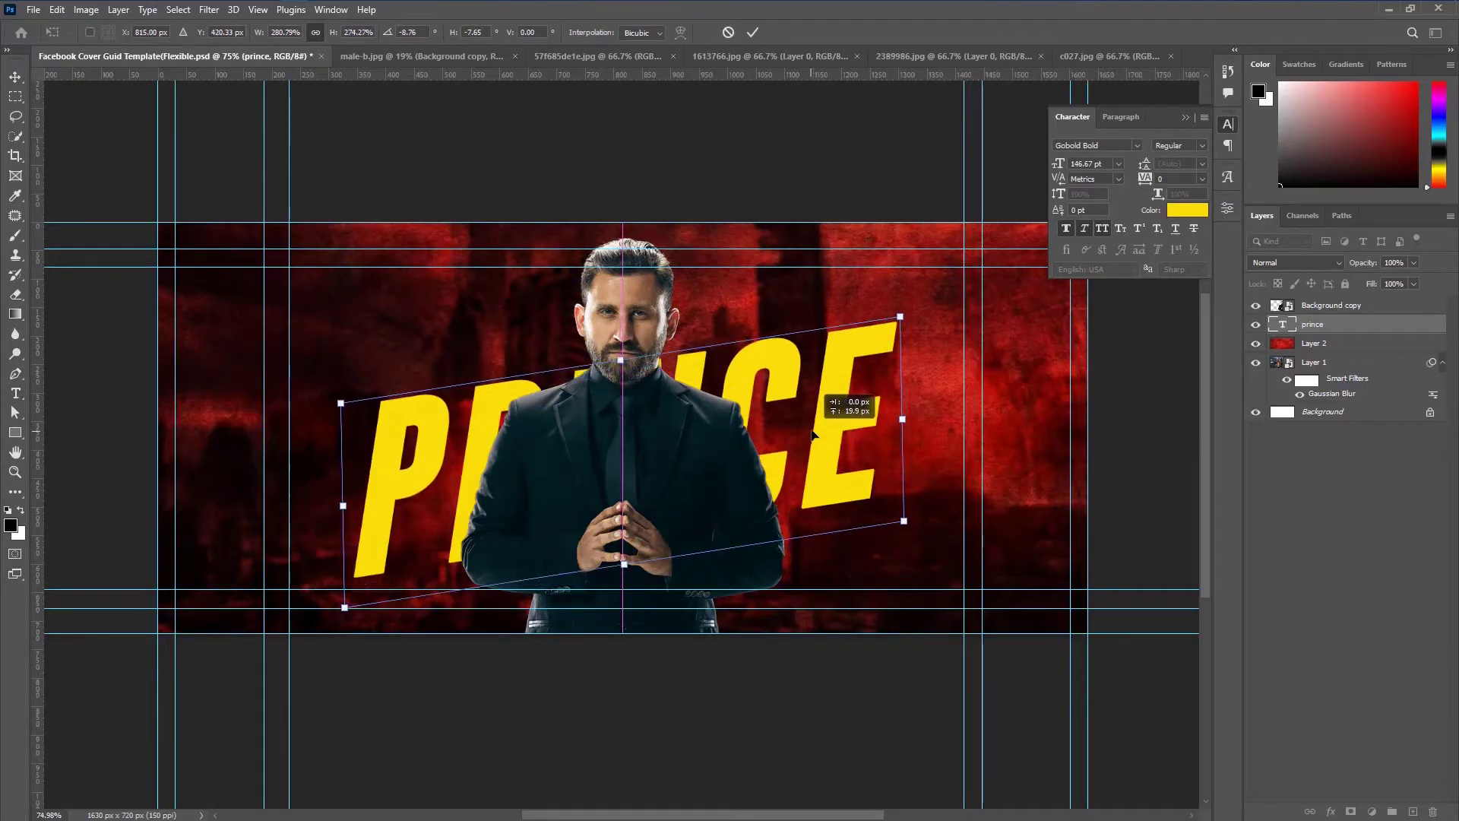
{"action": "left_click", "coordinate": [753, 32]}
Duplicate PRINCE above the man with 0% fill and an outline stroke.
{"action": "key", "text": "ctrl+j"}
{"action": "key", "text": "ctrl+shift+bracketright"}
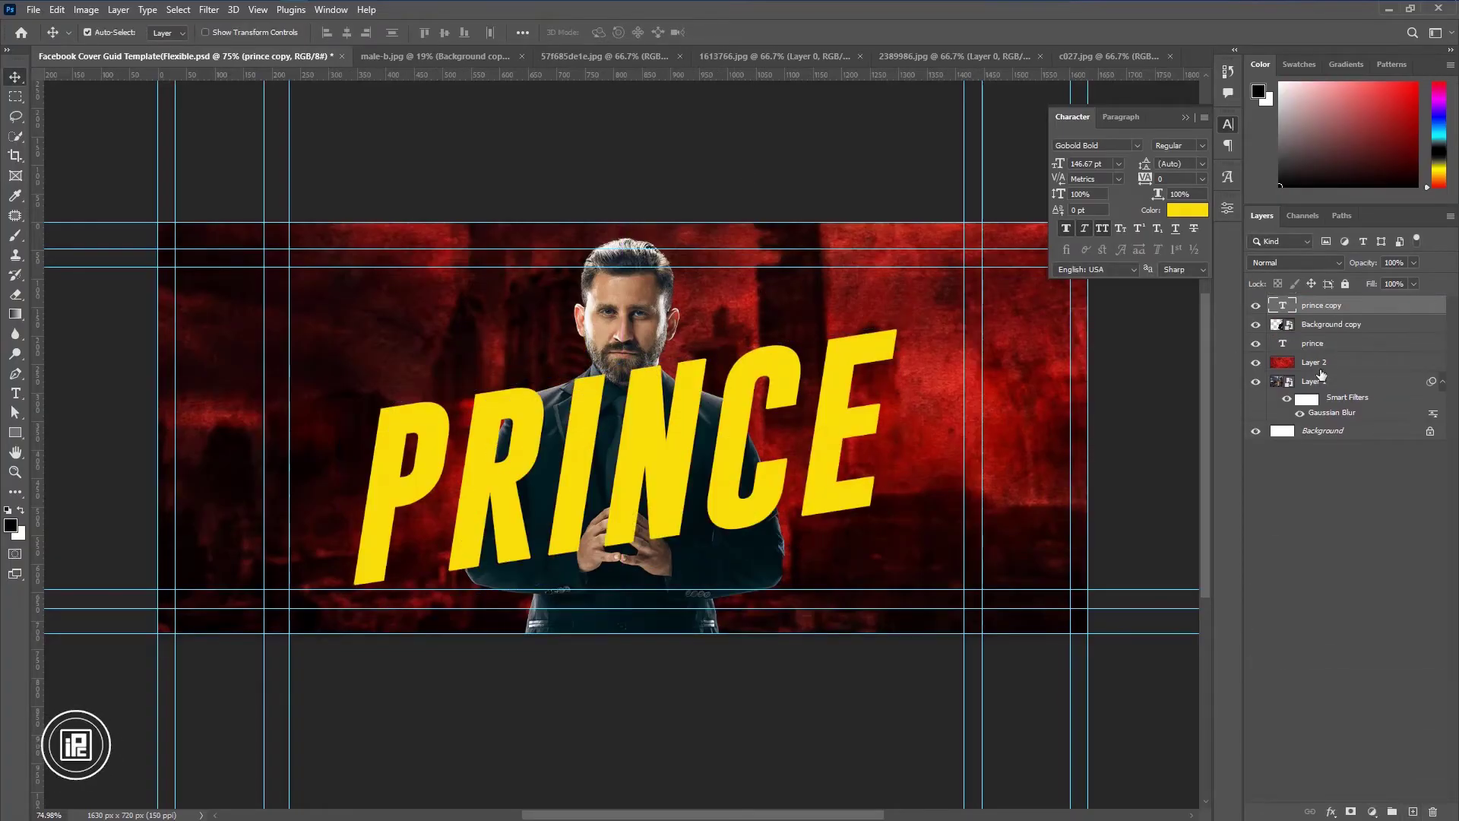
{"action": "double_click", "coordinate": [1382, 306]}
{"action": "left_click_drag", "start_coordinate": [1125, 354], "coordinate": [1054, 354]}
{"action": "left_click", "coordinate": [807, 367]}
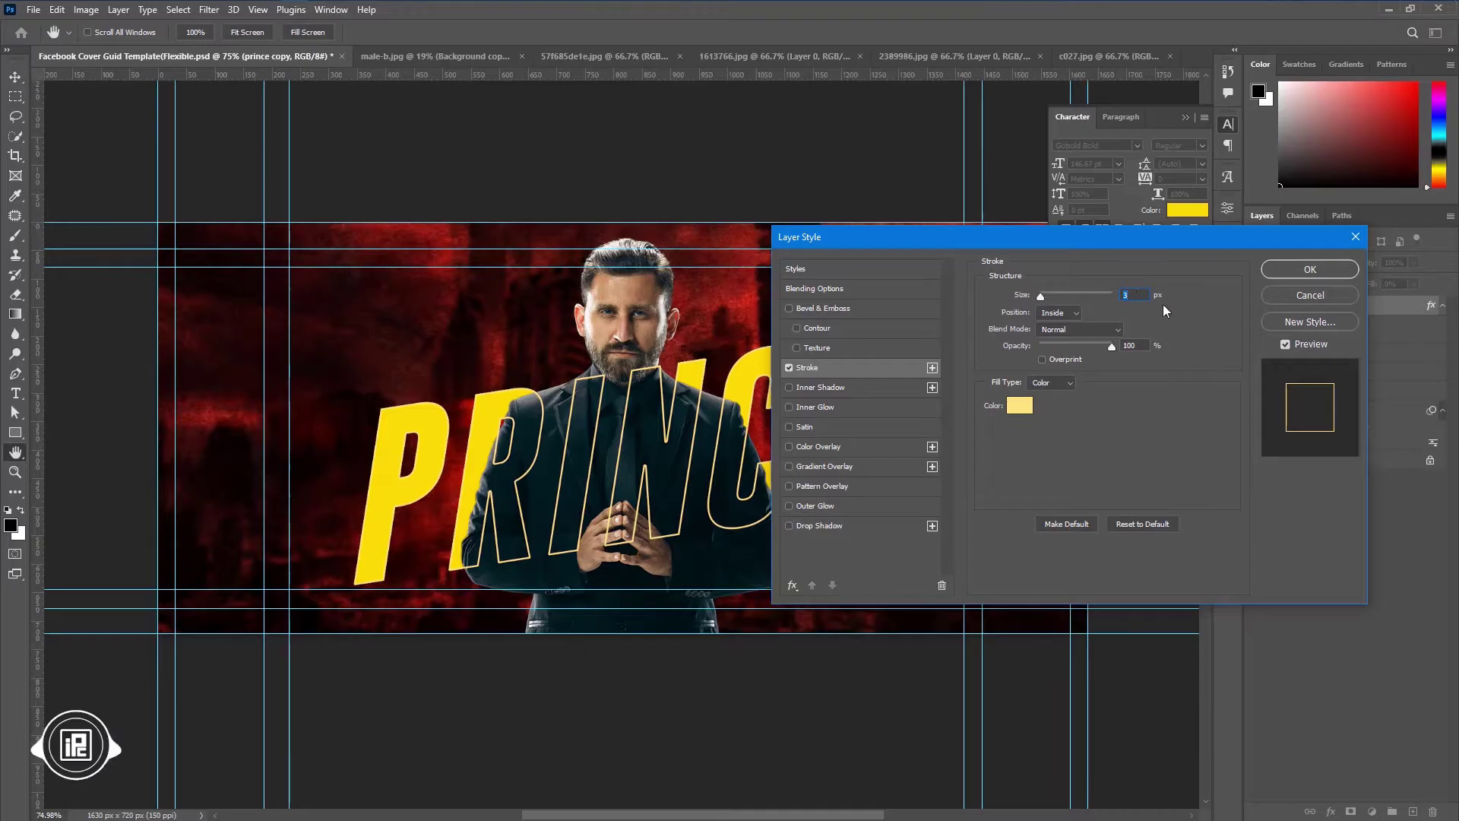
Confirm the stroke, then add a reduced-scale gradient overlay to the original PRINCE.
{"action": "left_click", "coordinate": [1310, 269]}
{"action": "double_click", "coordinate": [1360, 374]}
{"action": "left_click", "coordinate": [824, 466]}
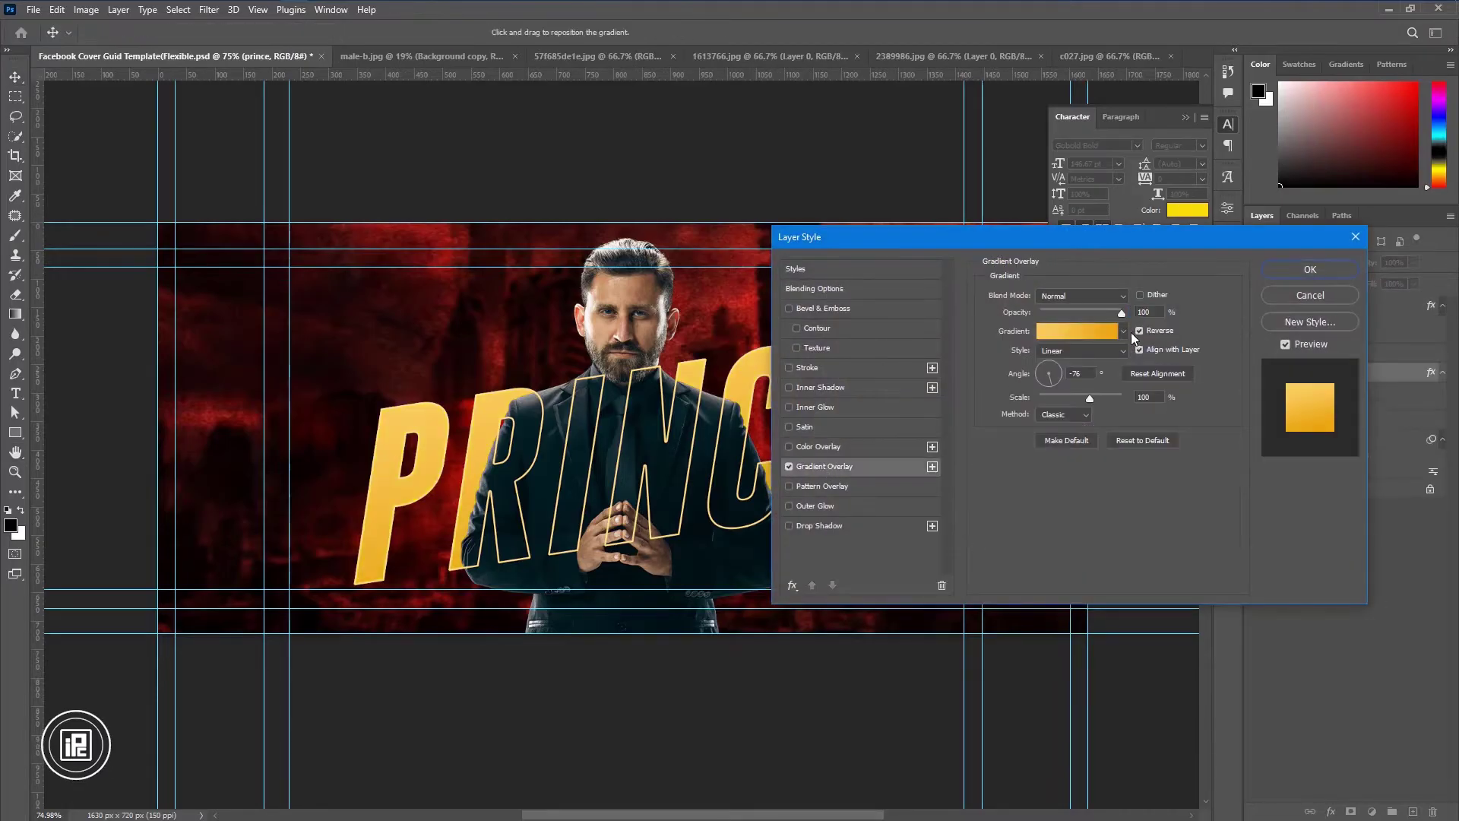
{"action": "left_click_drag", "start_coordinate": [1064, 237], "coordinate": [1221, 248]}
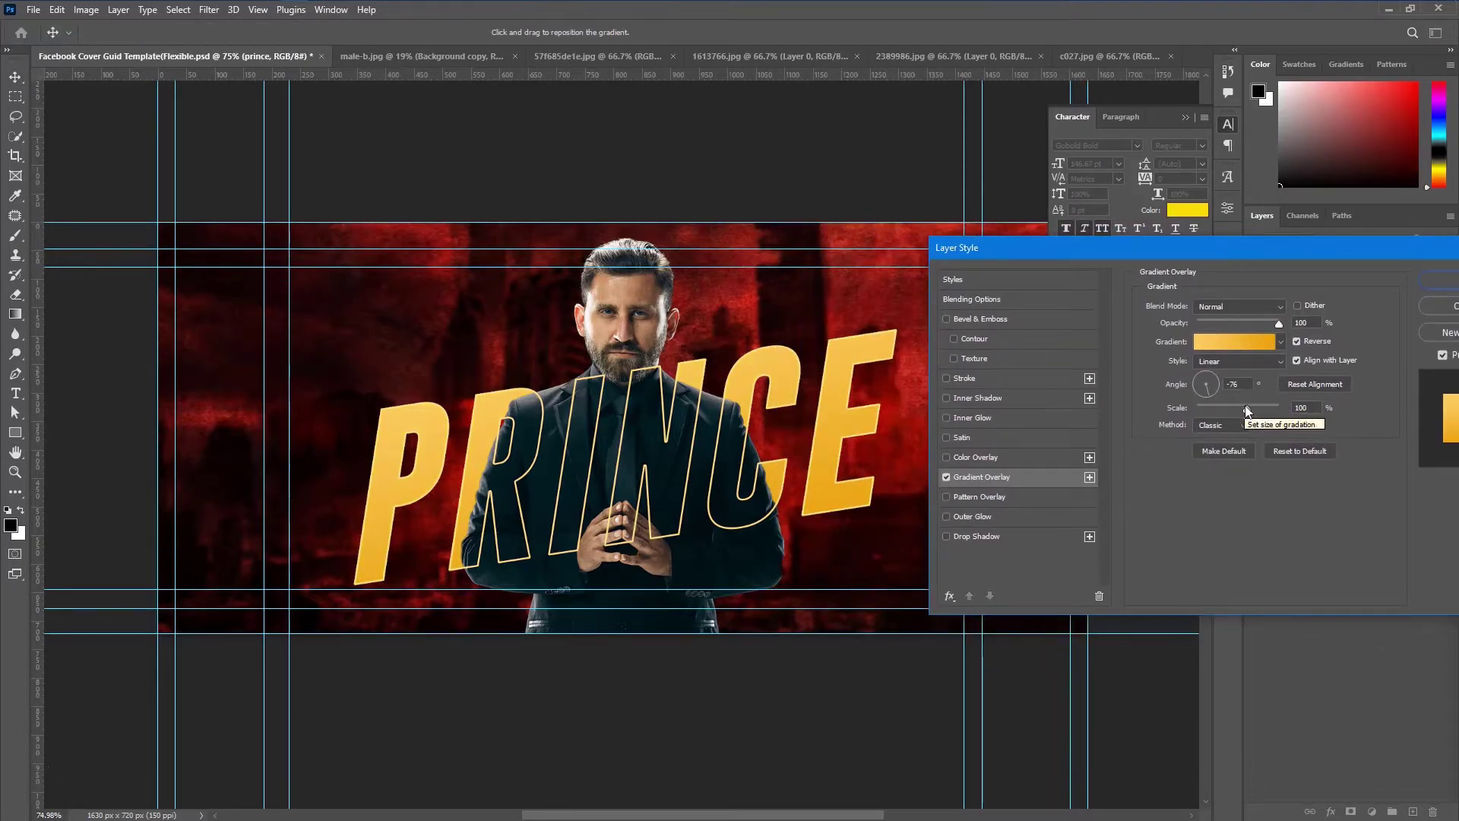
{"action": "left_click_drag", "start_coordinate": [1246, 409], "coordinate": [1175, 416]}
Set the gradient stops to yellow and orange and apply the overlay.
{"action": "left_click", "coordinate": [1220, 343]}
{"action": "double_click", "coordinate": [1301, 395]}
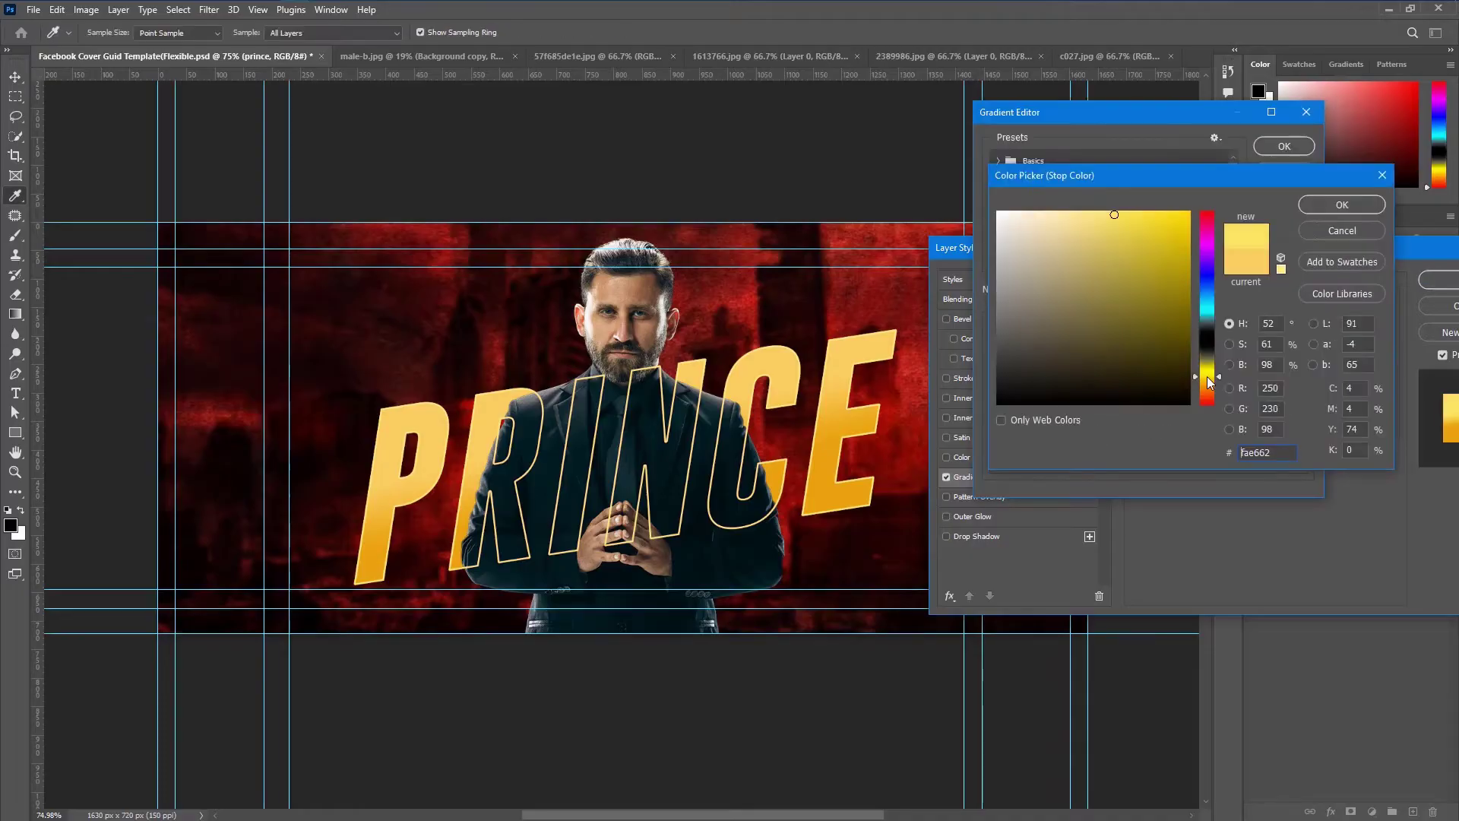
{"action": "key", "text": "Return"}
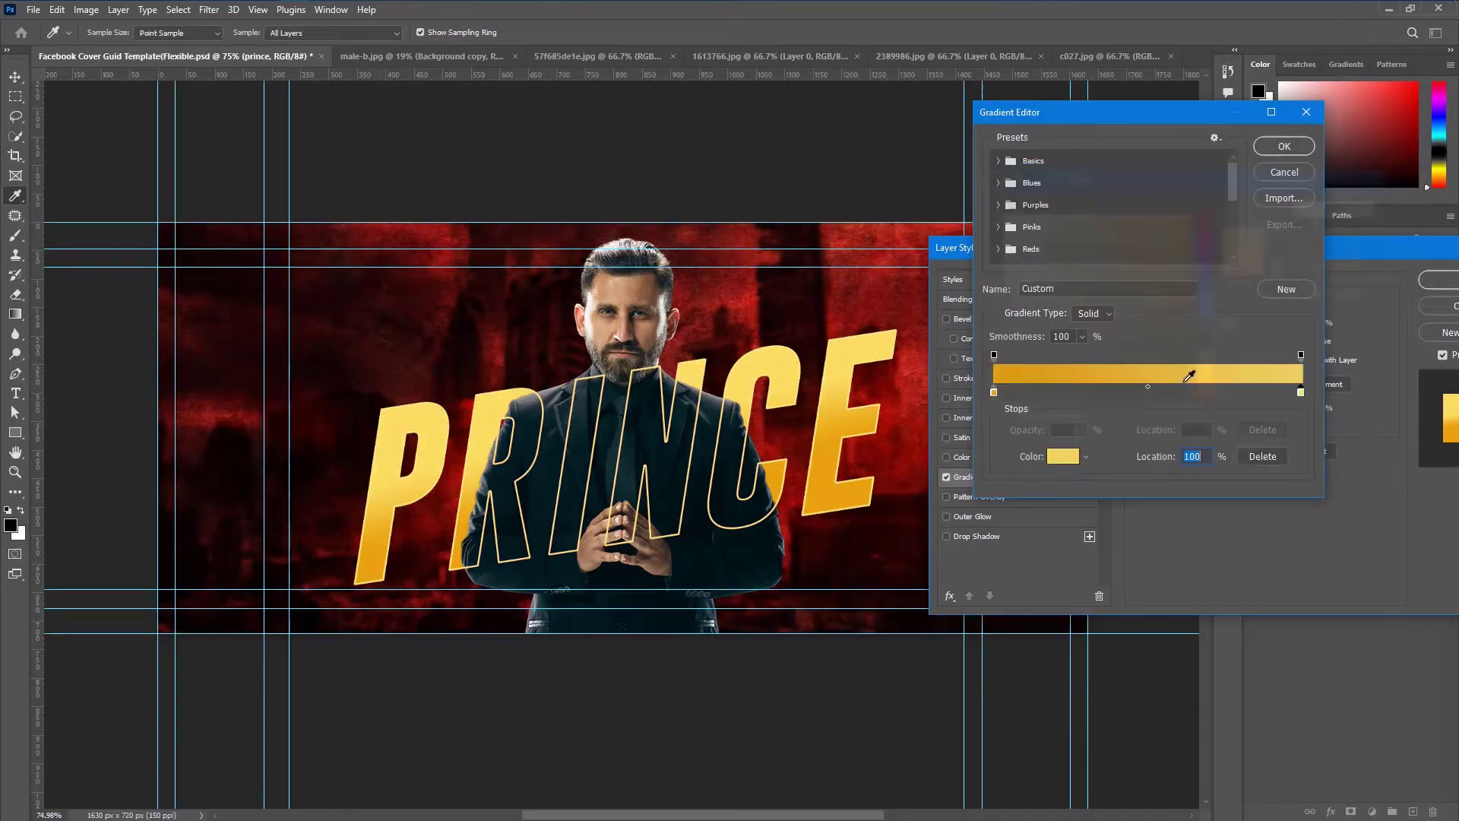
{"action": "double_click", "coordinate": [993, 395]}
{"action": "left_click", "coordinate": [1342, 204]}
{"action": "left_click", "coordinate": [1284, 146]}
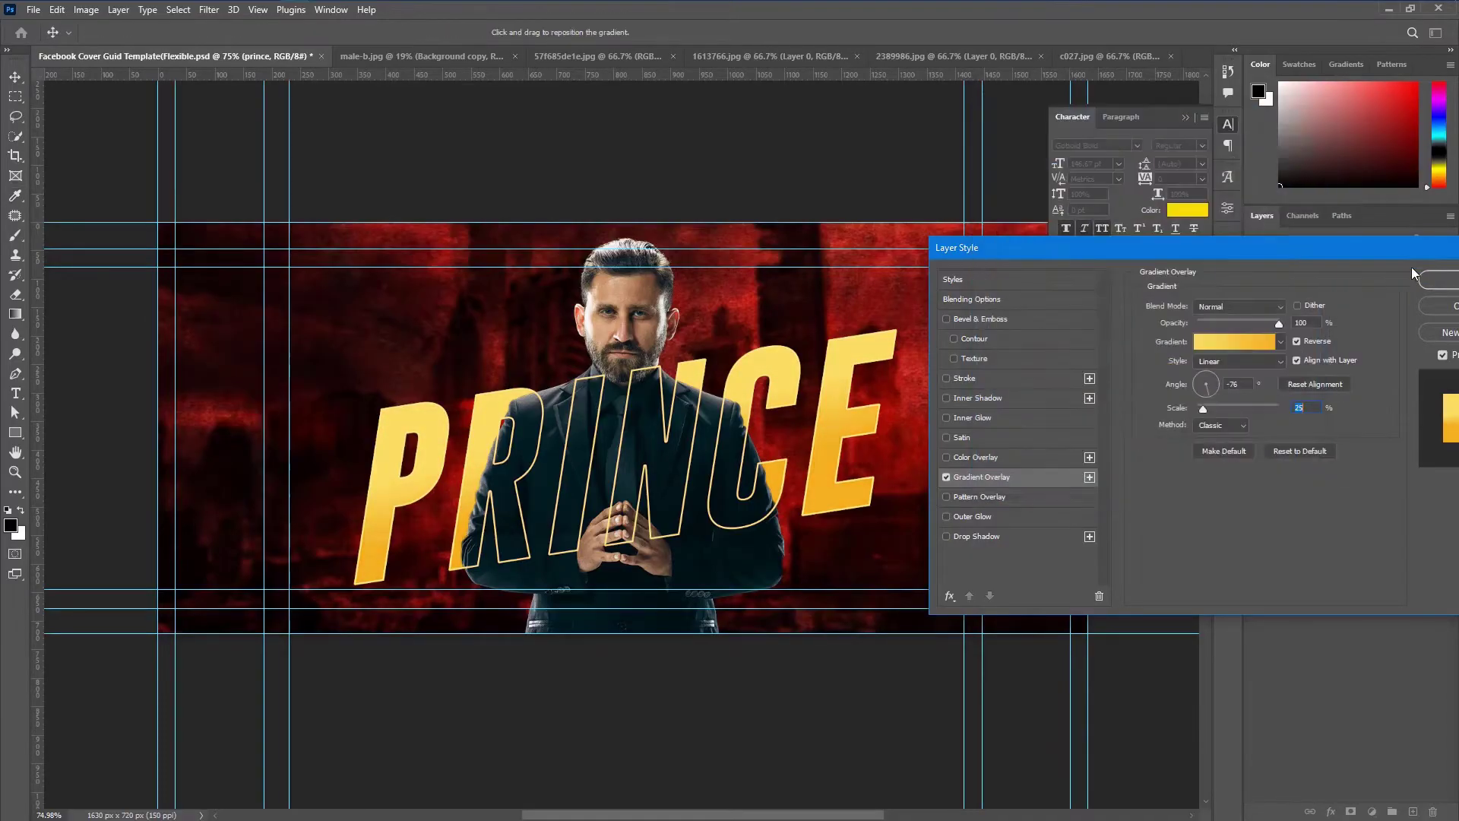
{"action": "left_click", "coordinate": [1438, 279]}
Type 'Christopher' and set it in the Angelface font.
{"action": "left_click", "coordinate": [15, 392]}
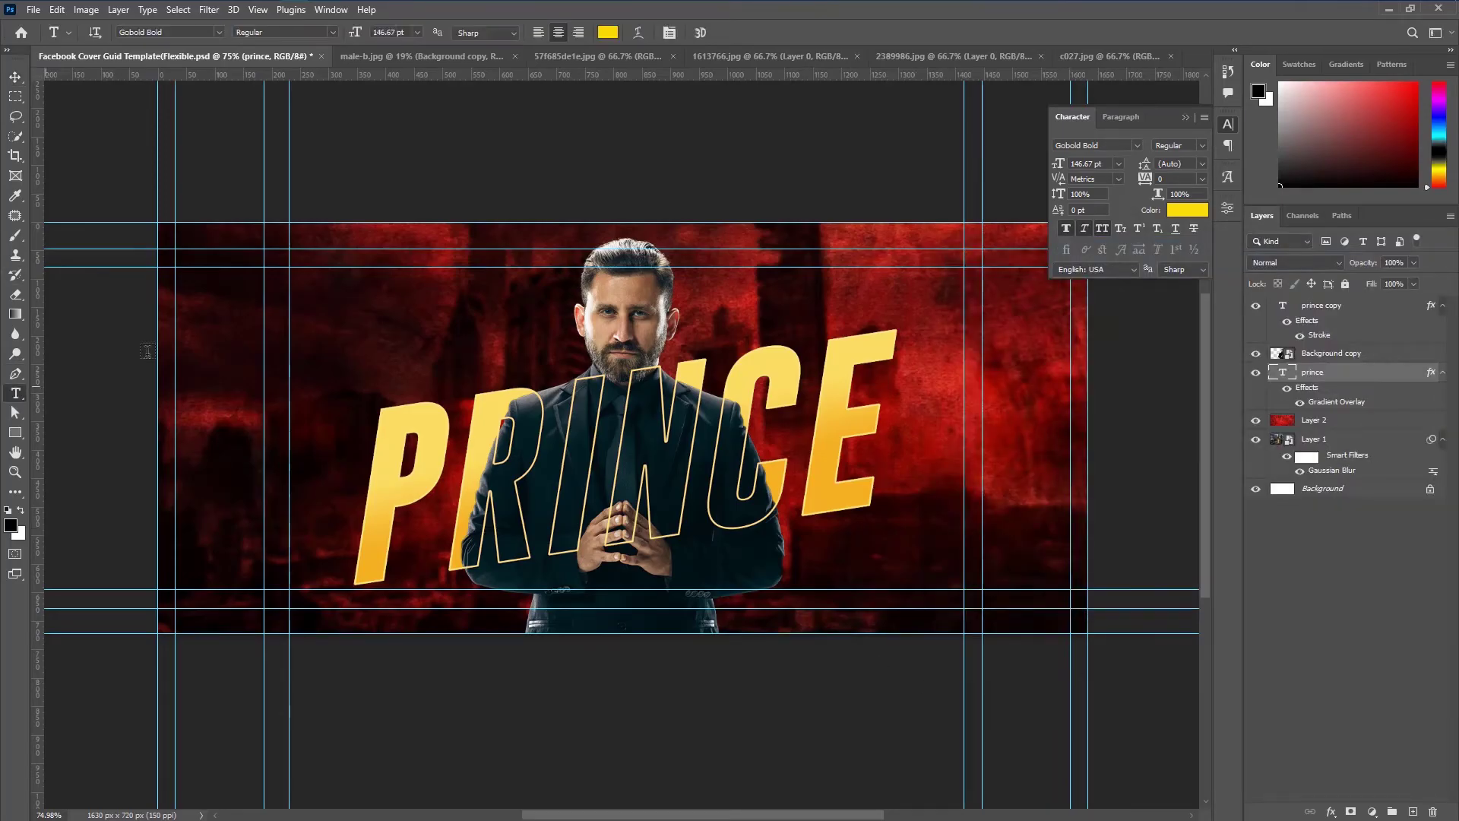
{"action": "left_click", "coordinate": [343, 319]}
{"action": "type", "text": "Christopher"}
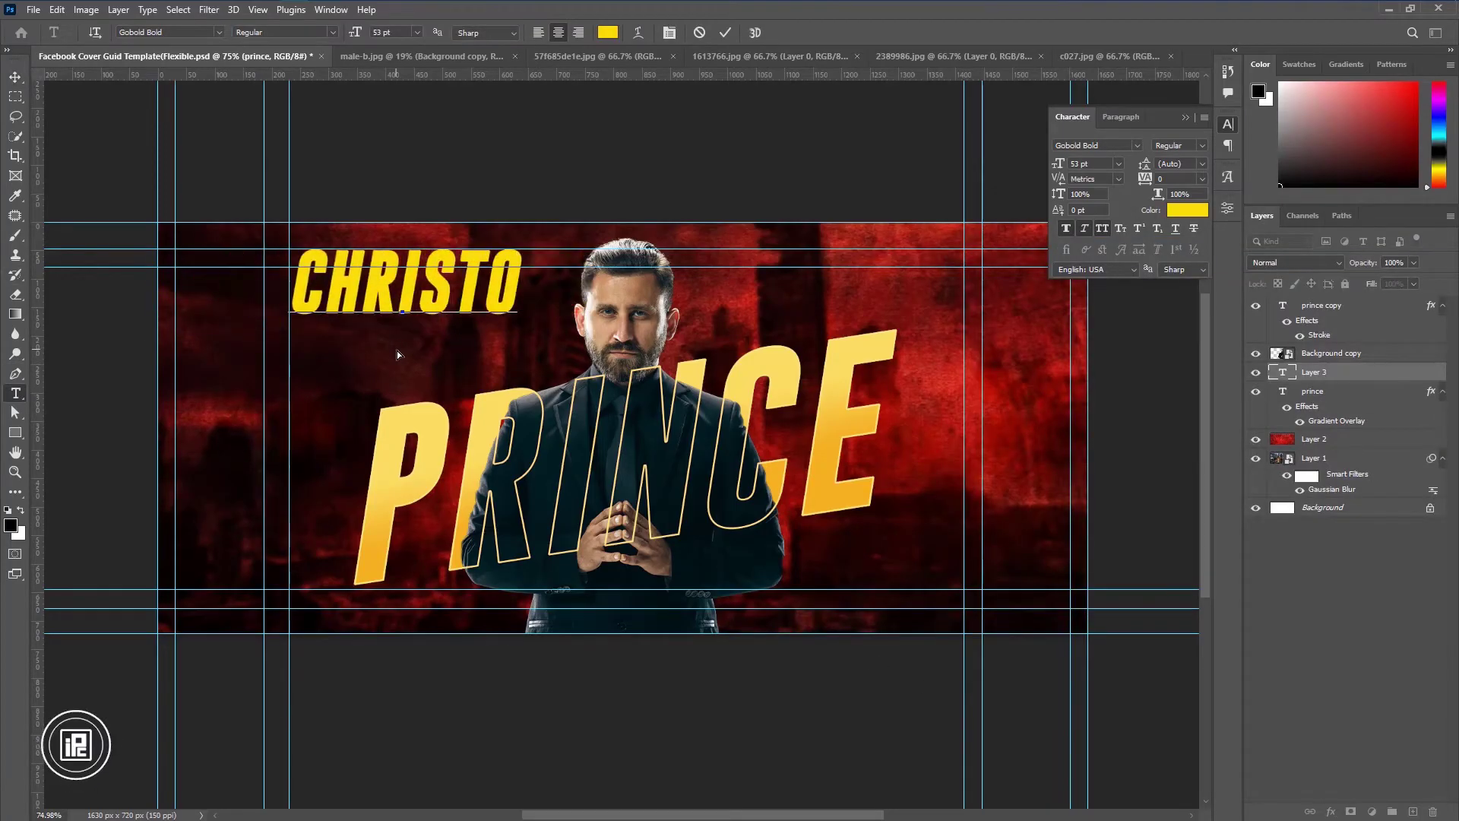
{"action": "key", "text": "ctrl+Return"}
{"action": "left_click", "coordinate": [1131, 147]}
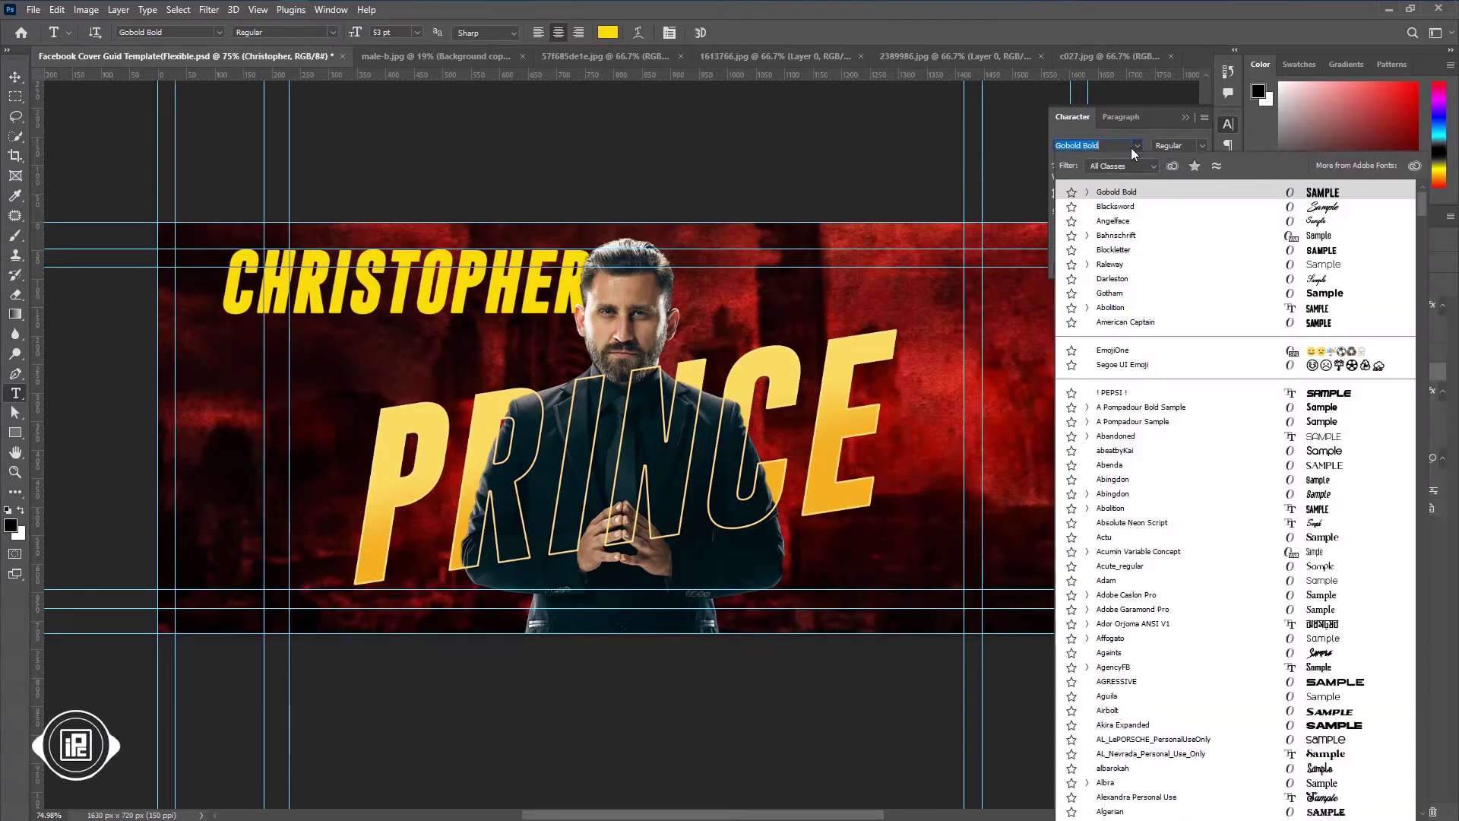
{"action": "left_click", "coordinate": [1135, 220]}
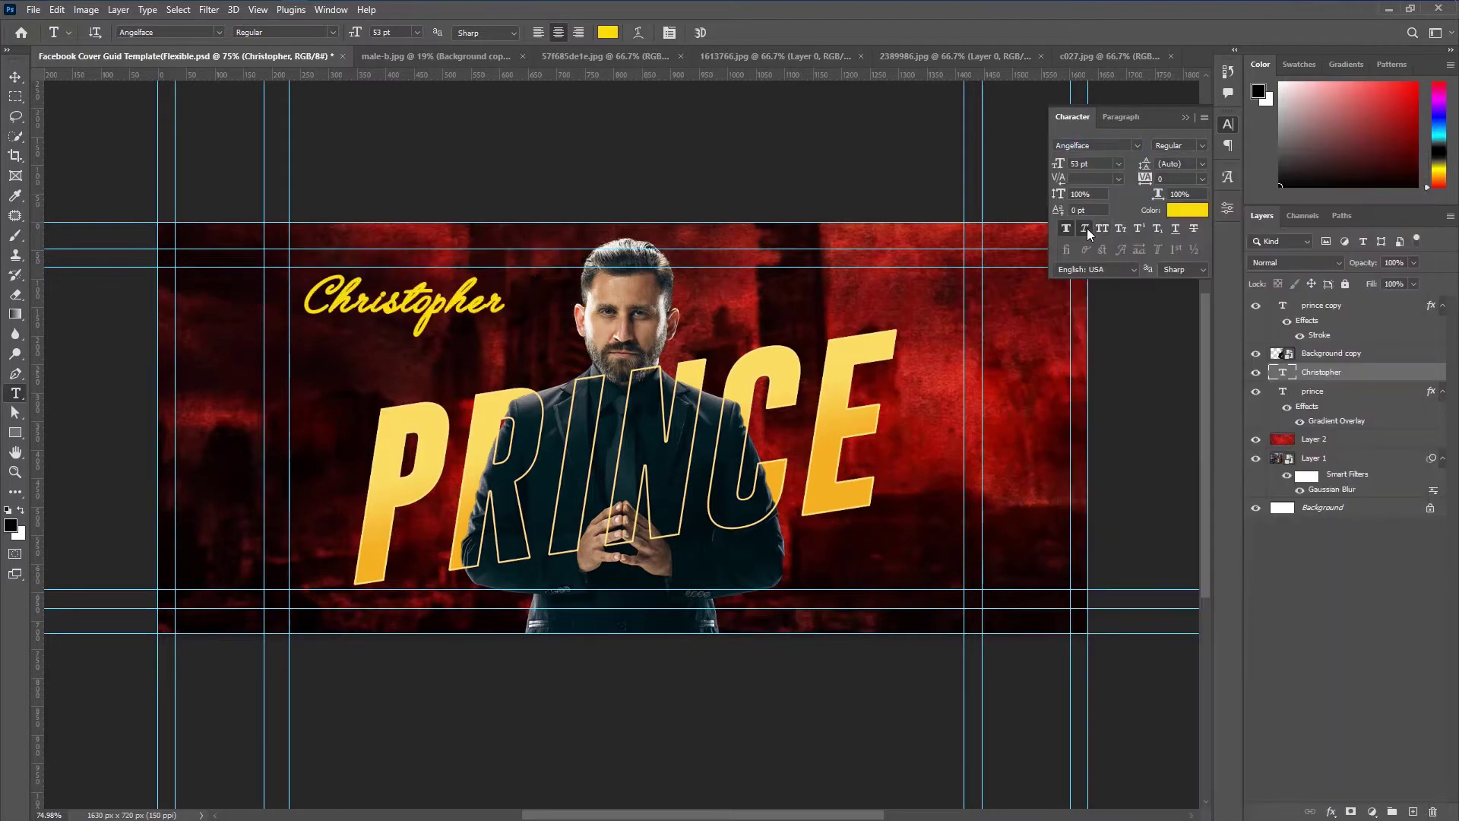
Move Christopher to the top layer, enlarging it over PRINCE.
{"action": "key", "text": "v"}
{"action": "left_click_drag", "start_coordinate": [402, 304], "coordinate": [590, 479]}
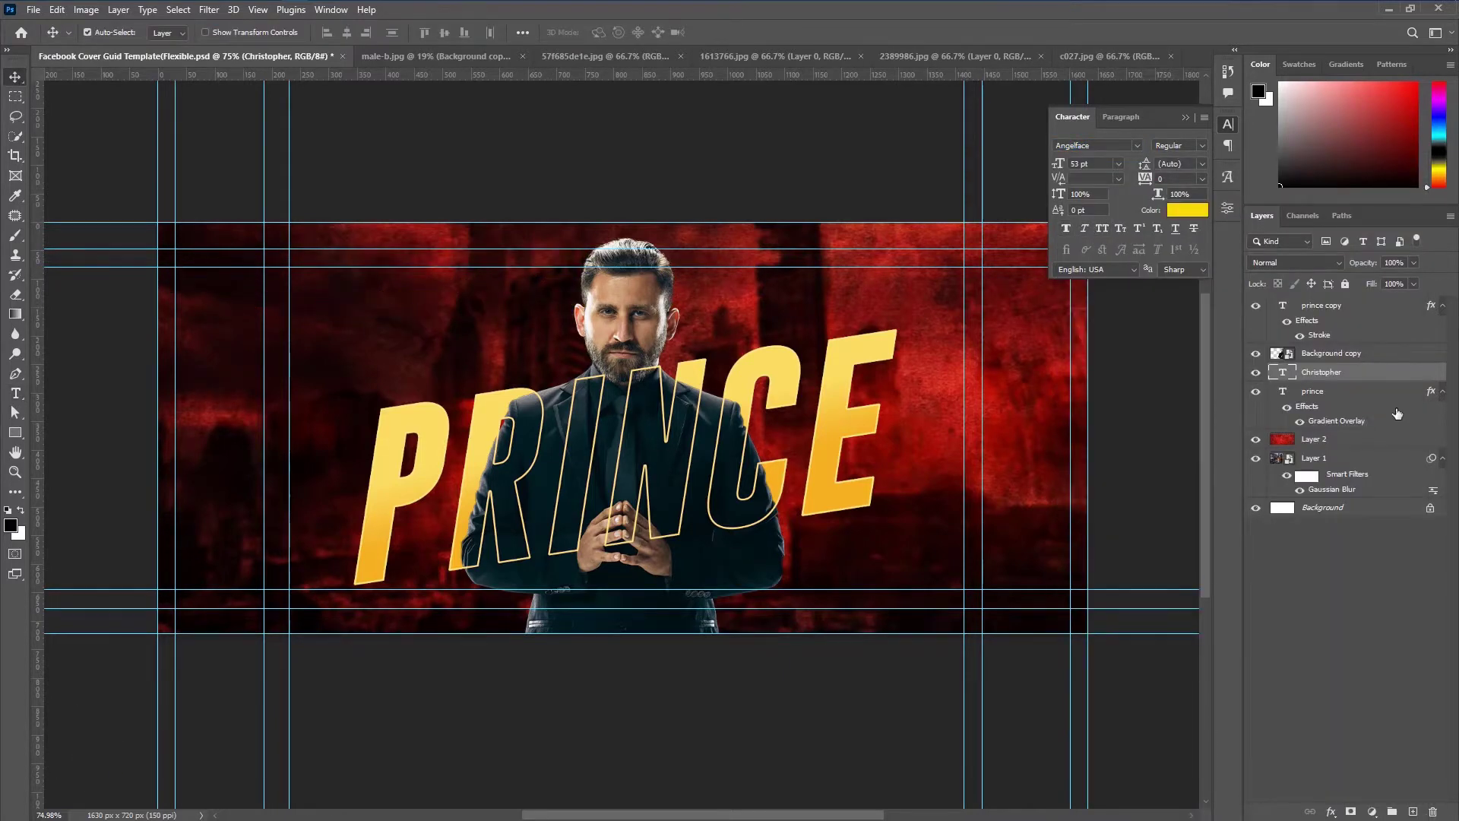
{"action": "key", "text": "ctrl+shift+bracketright"}
{"action": "key", "text": "ctrl+t"}
{"action": "left_click_drag", "start_coordinate": [689, 479], "coordinate": [895, 486]}
{"action": "left_click_drag", "start_coordinate": [752, 494], "coordinate": [654, 553]}
{"action": "key", "text": "Return"}
Switch Christopher to Boheme Floral and enlarge it to about 129 pt.
{"action": "type", "text": "boh"}
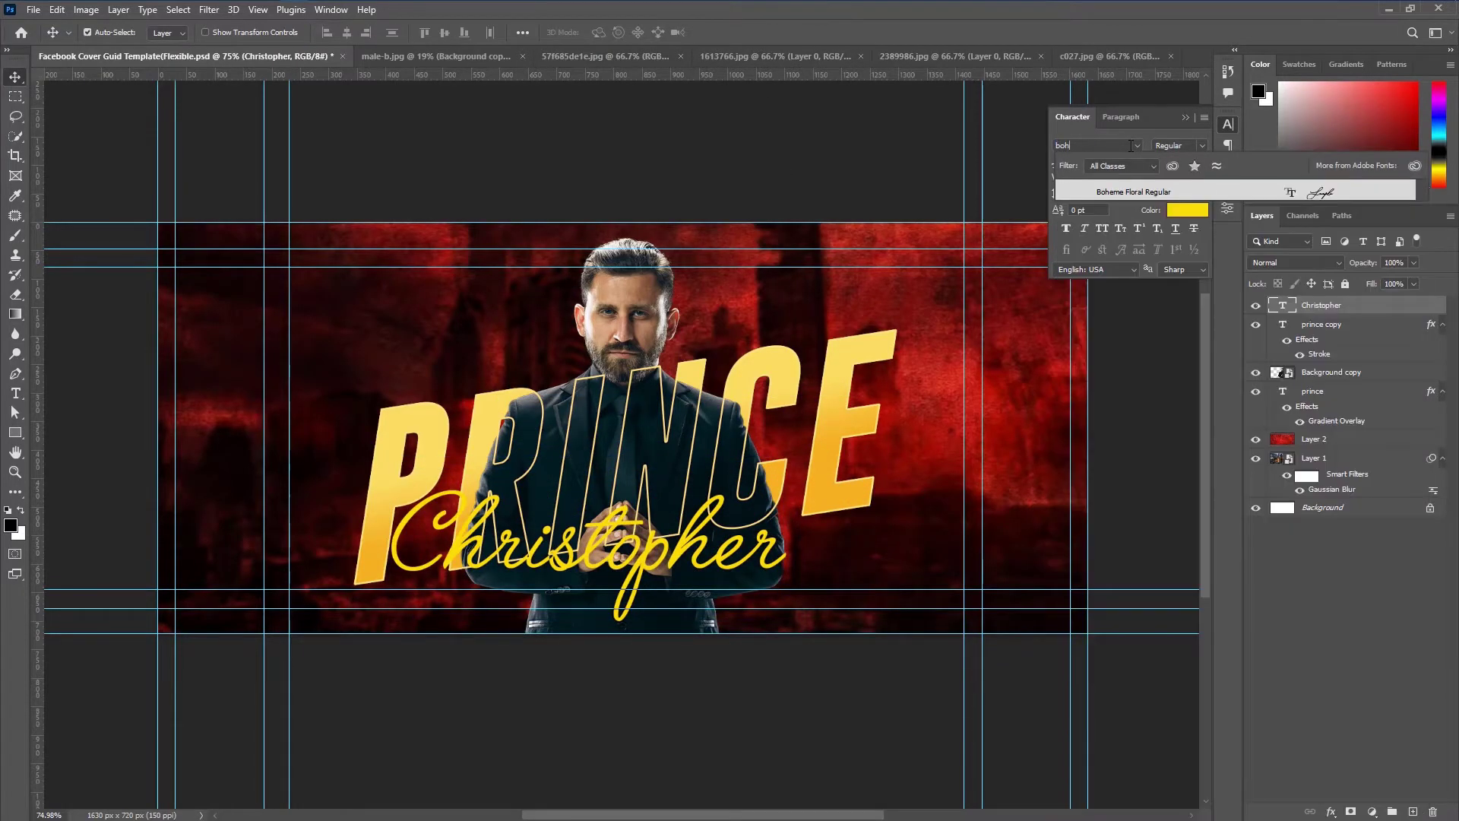
{"action": "key", "text": "Return"}
{"action": "key", "text": "ctrl+t"}
{"action": "left_click_drag", "start_coordinate": [807, 542], "coordinate": [866, 536]}
{"action": "key", "text": "Return"}
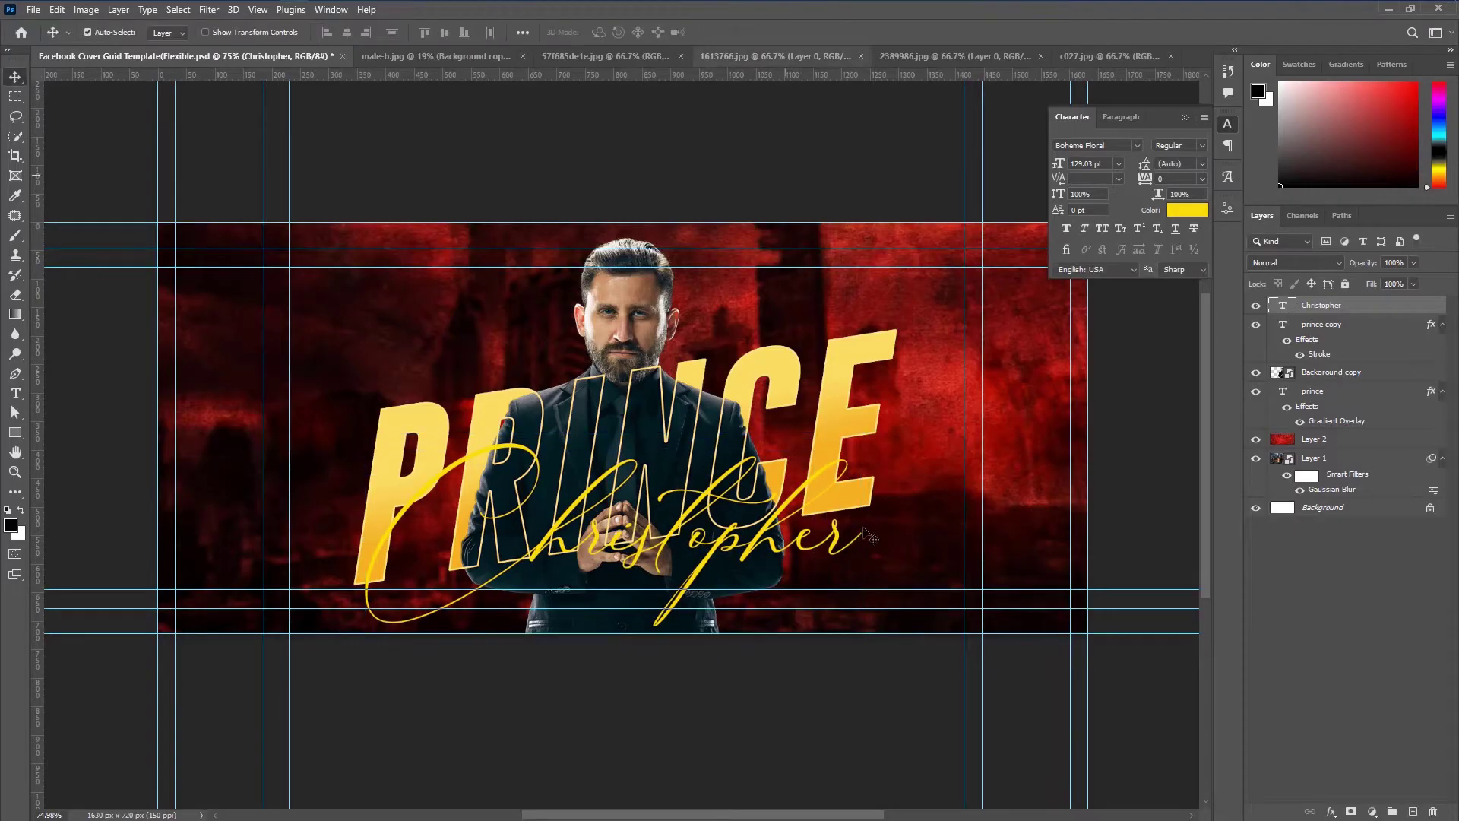
Make Christopher white with -25 tracking and nudge it into place.
{"action": "left_click", "coordinate": [1186, 210]}
{"action": "left_click", "coordinate": [1335, 204]}
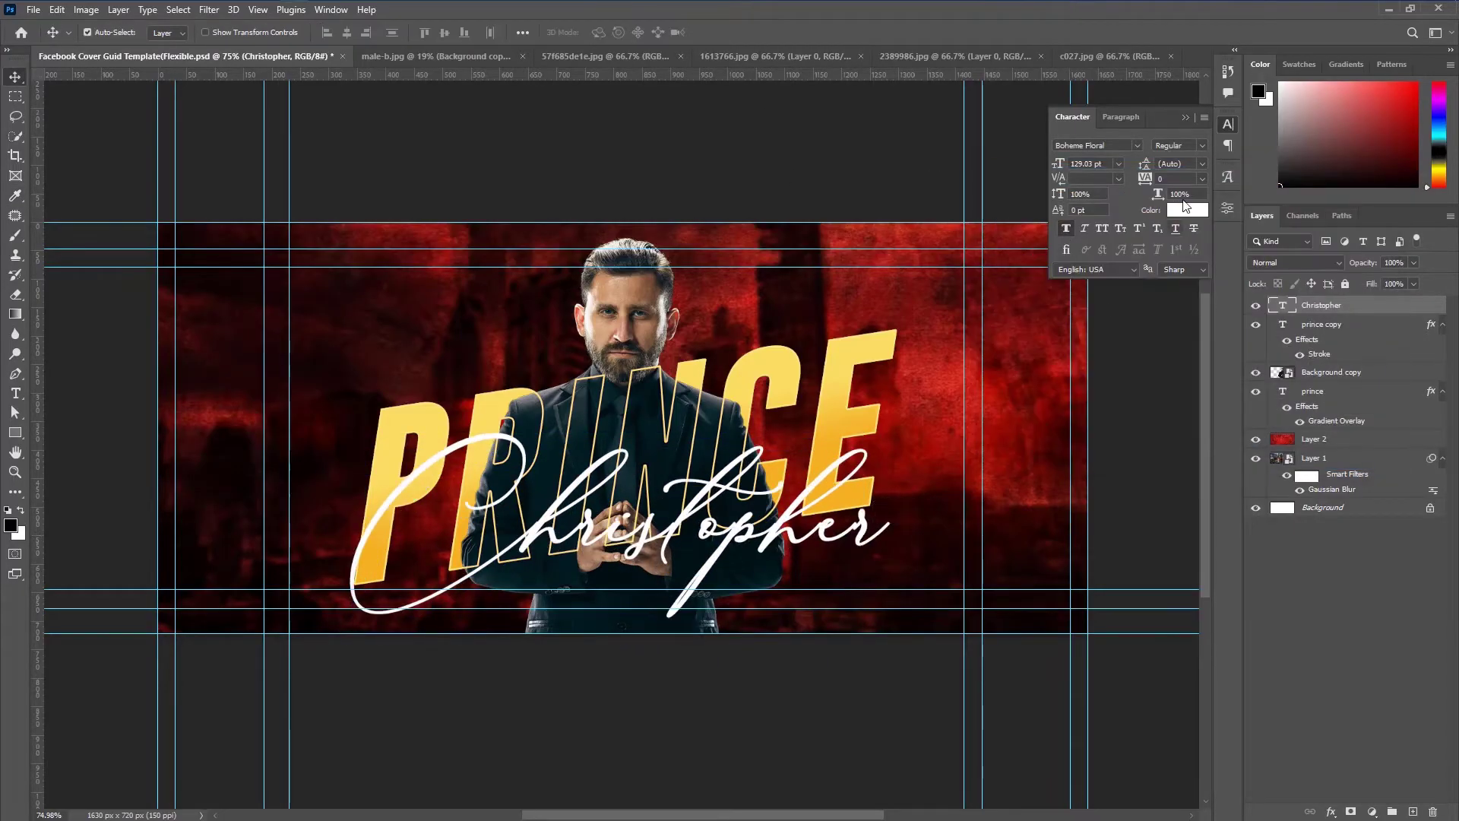
{"action": "double_click", "coordinate": [872, 524]}
{"action": "key", "text": "ctrl+Return"}
{"action": "key", "text": "v"}
{"action": "left_click", "coordinate": [1201, 178]}
{"action": "left_click", "coordinate": [1174, 228]}
{"action": "left_click_drag", "start_coordinate": [829, 516], "coordinate": [838, 537]}
Add a layer mask to Christopher and start brushing out the script where it crosses PRINCE.
{"action": "left_click", "coordinate": [1350, 811]}
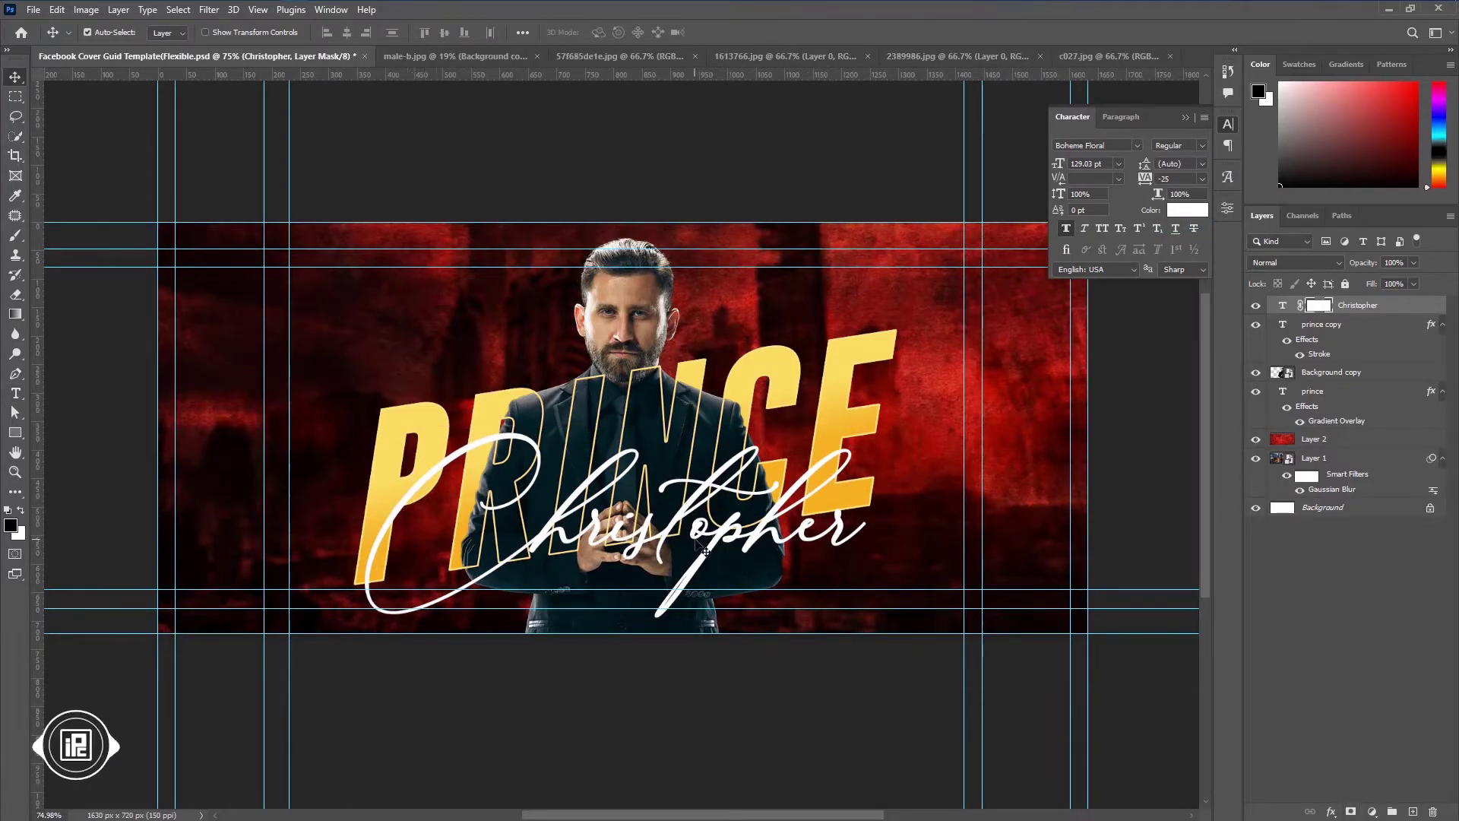
{"action": "scroll", "coordinate": [362, 554], "scroll_direction": "up", "scroll_amount": 3}
{"action": "key", "text": "b"}
{"action": "scroll", "coordinate": [646, 470], "scroll_direction": "up", "scroll_amount": 8}
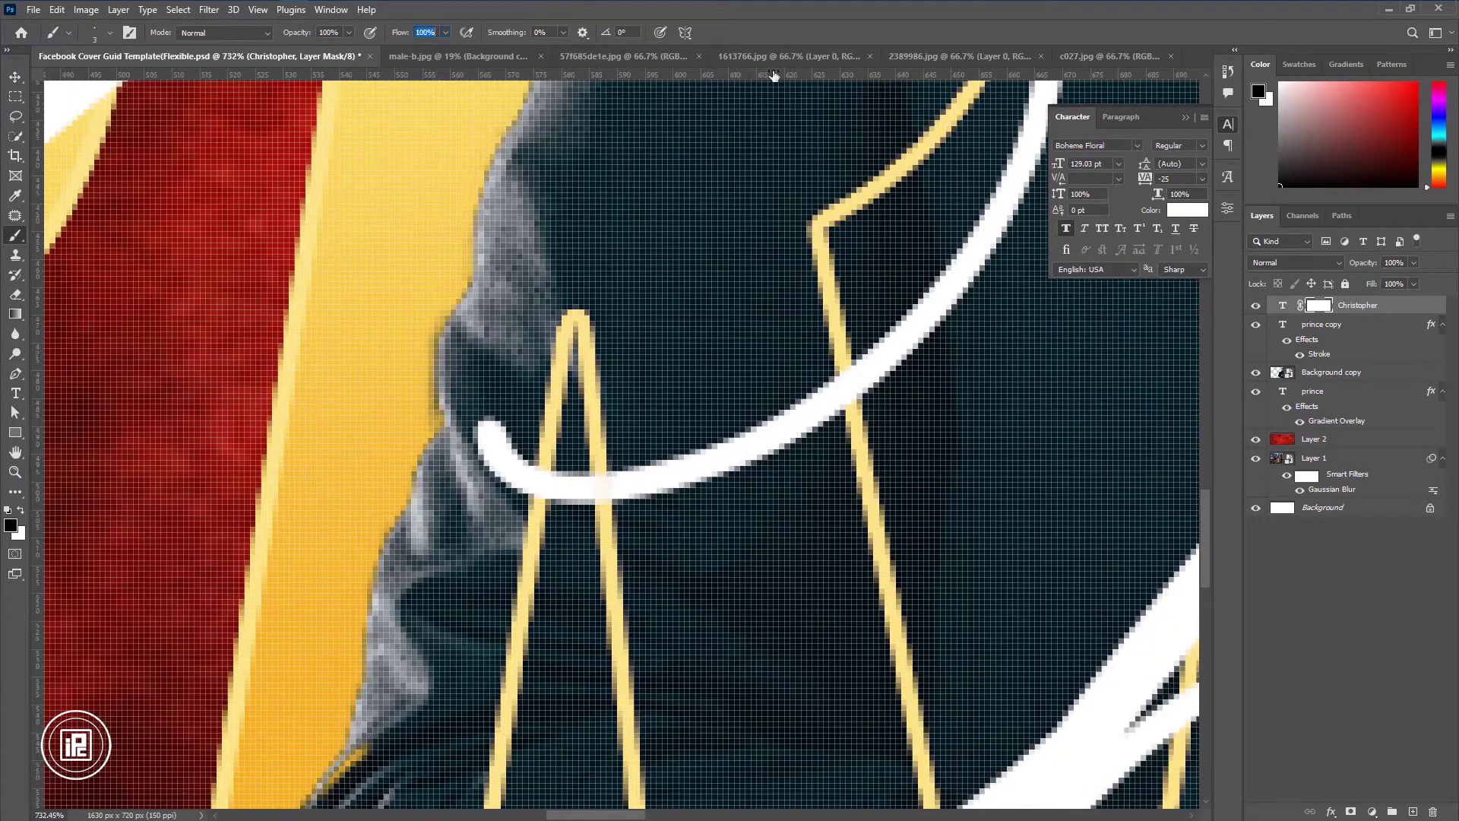
{"action": "scroll", "coordinate": [597, 490], "scroll_direction": "down", "scroll_amount": 3}
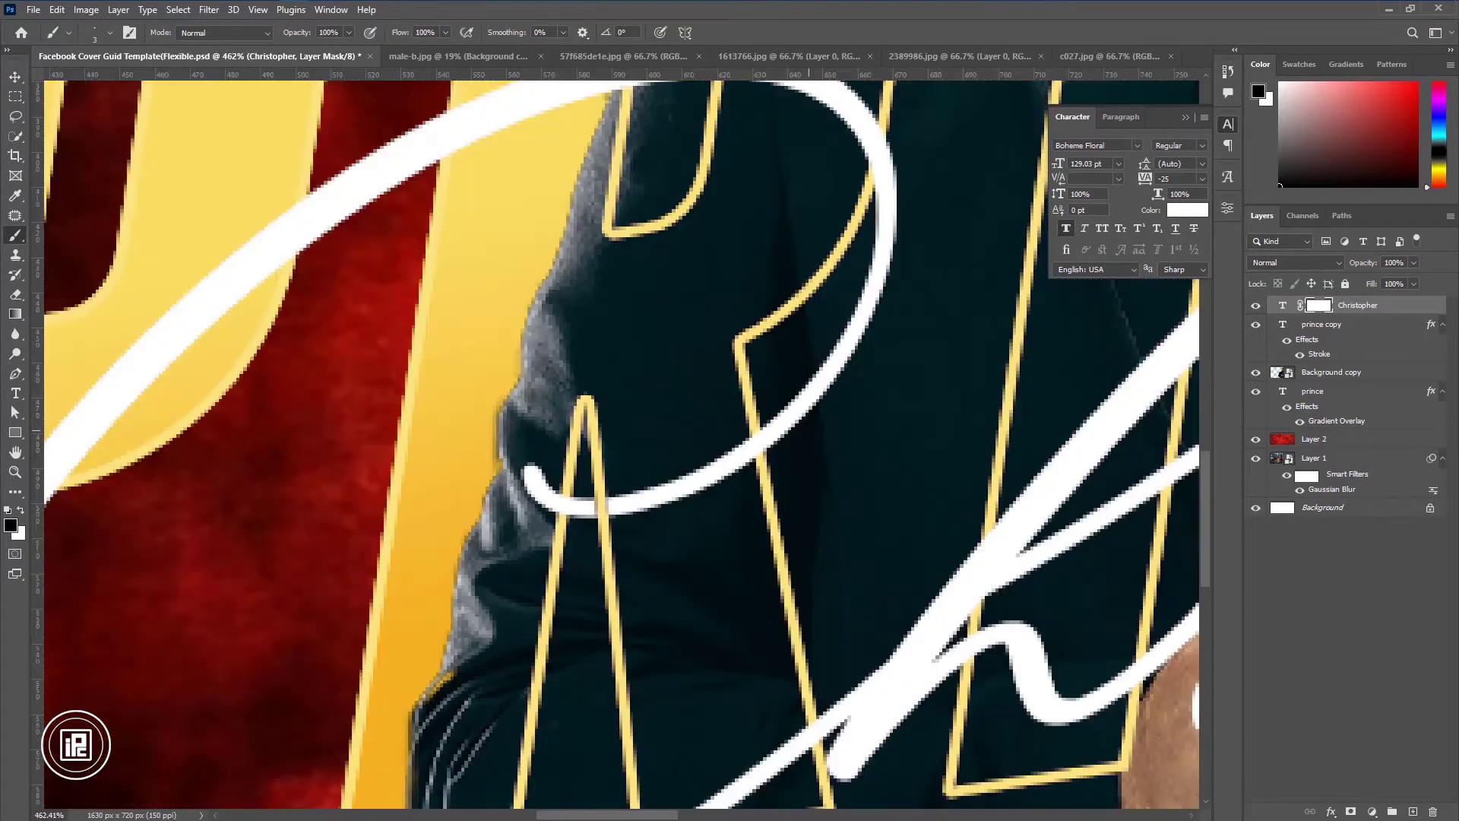
{"action": "scroll", "coordinate": [865, 339], "scroll_direction": "up", "scroll_amount": 4}
{"action": "scroll", "coordinate": [842, 437], "scroll_direction": "down", "scroll_amount": 2}
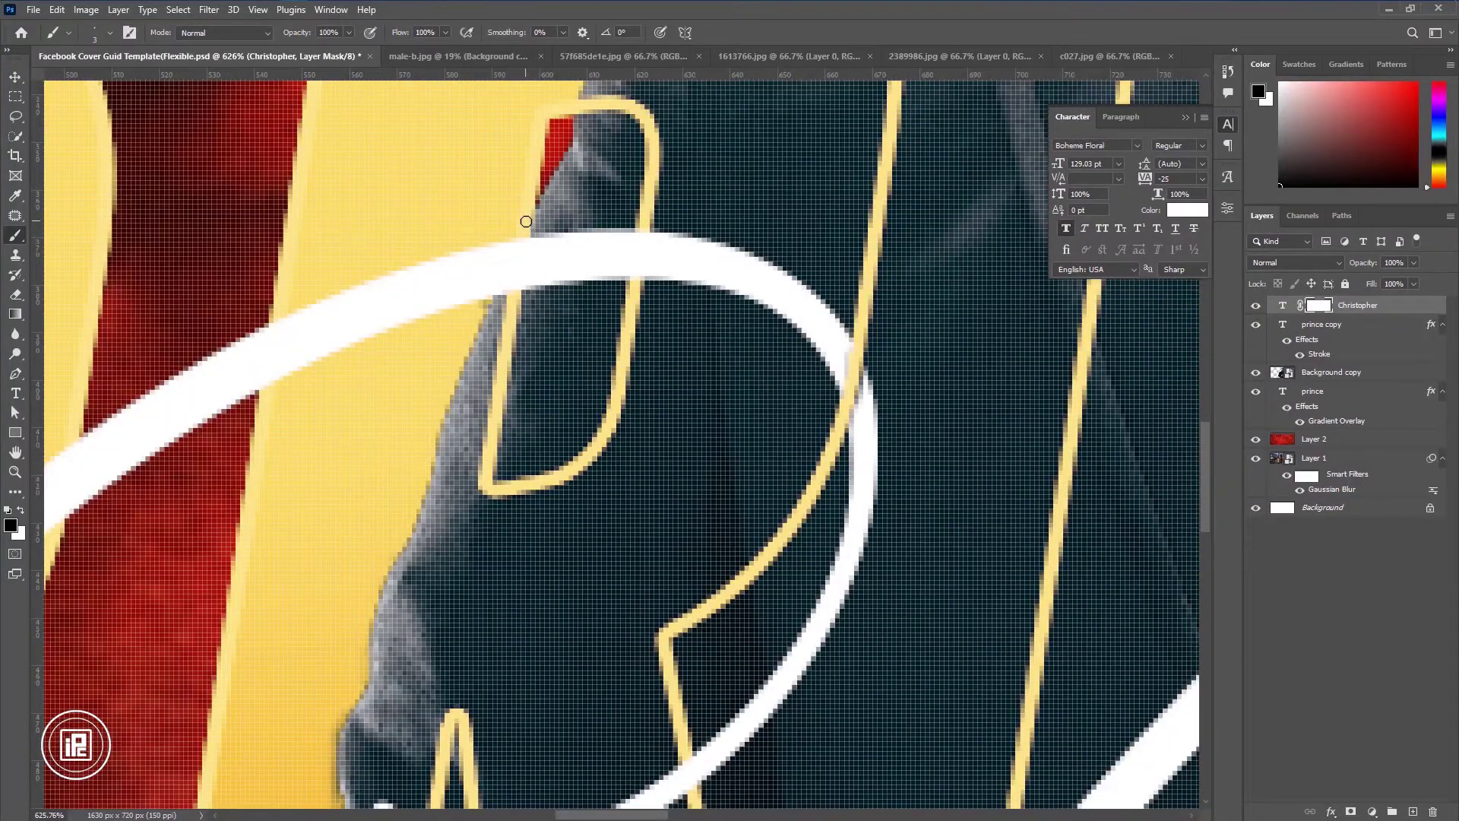
{"action": "scroll", "coordinate": [513, 322], "scroll_direction": "up", "scroll_amount": 2}
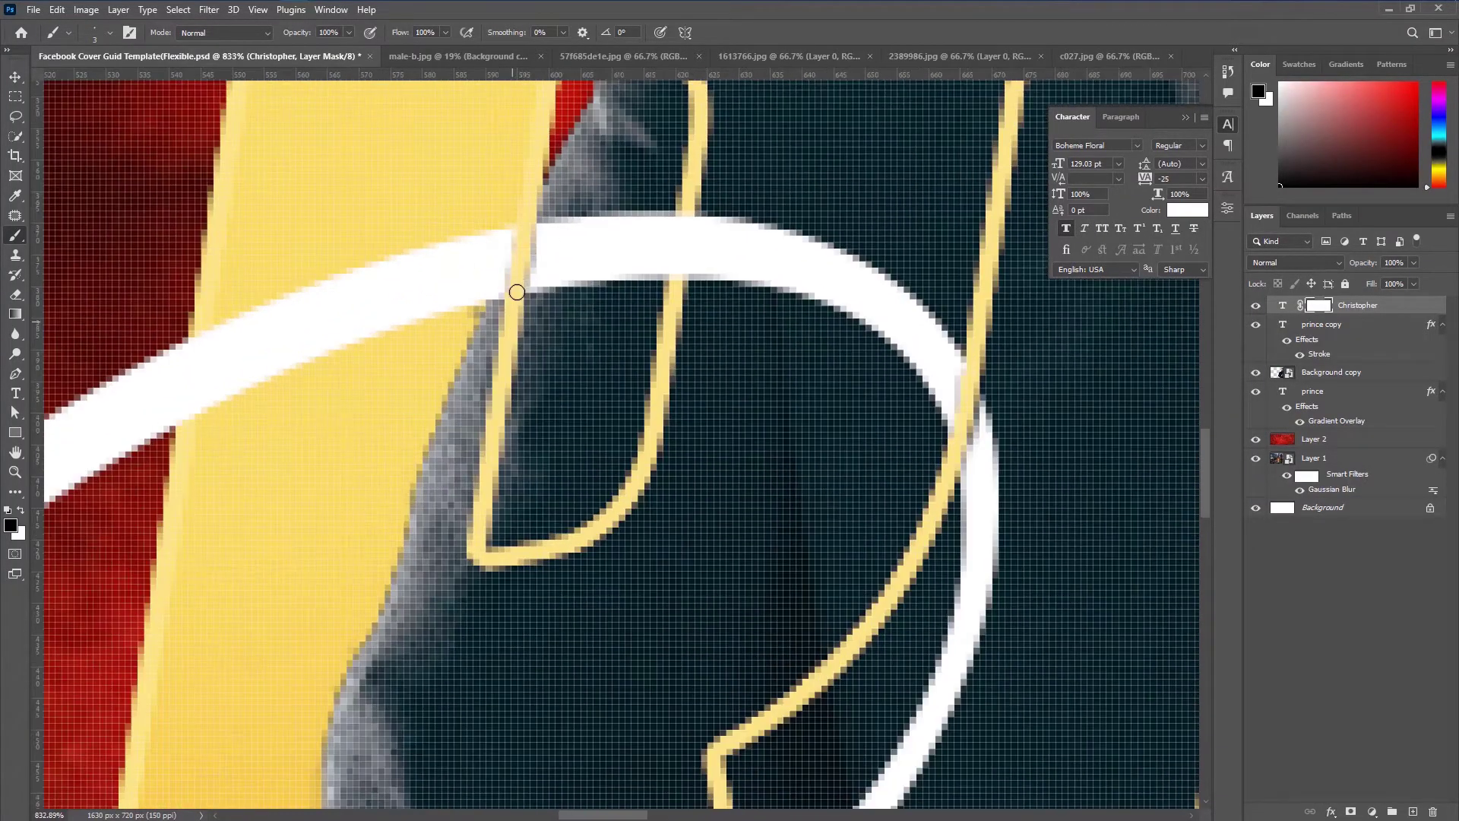
{"action": "scroll", "coordinate": [510, 287], "scroll_direction": "down", "scroll_amount": 6}
{"action": "scroll", "coordinate": [406, 414], "scroll_direction": "up", "scroll_amount": 5}
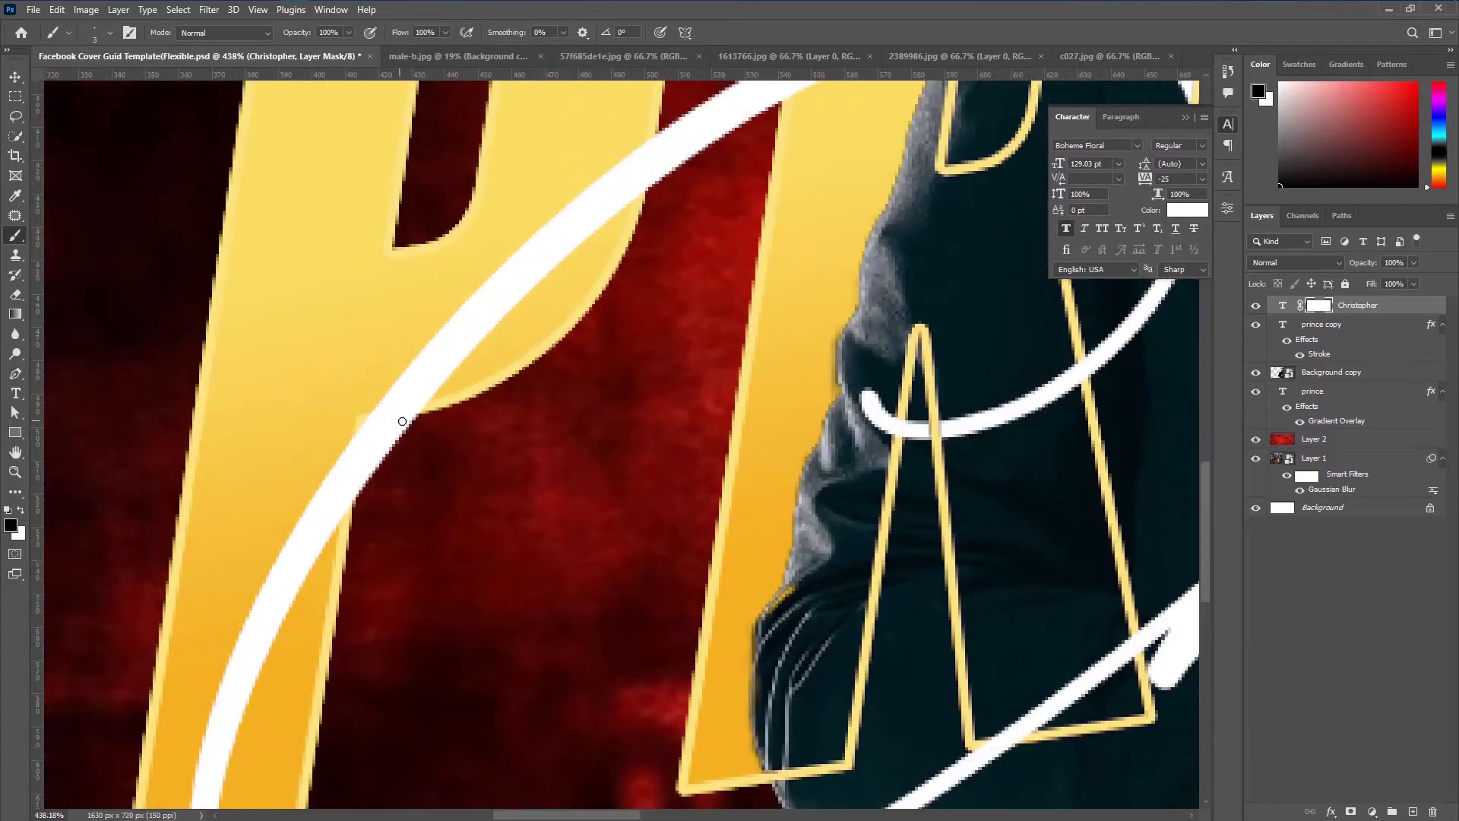
{"action": "scroll", "coordinate": [368, 417], "scroll_direction": "up", "scroll_amount": 3}
Swap the paint colours, check brush size and hardness, and keep masking the script overlaps.
{"action": "key", "text": "x"}
{"action": "scroll", "coordinate": [381, 420], "scroll_direction": "down", "scroll_amount": 5}
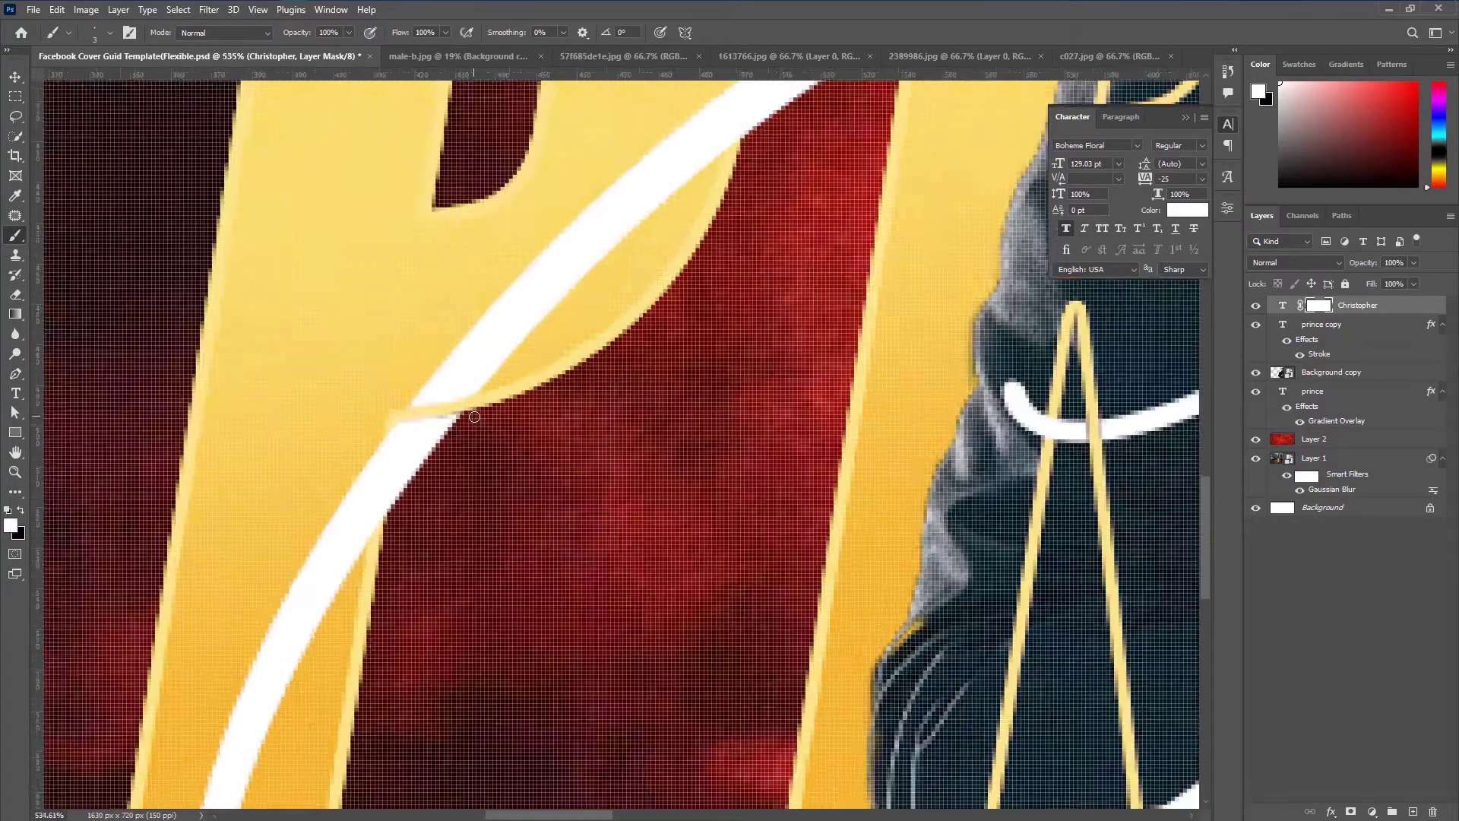
{"action": "scroll", "coordinate": [441, 650], "scroll_direction": "up", "scroll_amount": 4}
{"action": "right_click", "coordinate": [441, 650]}
{"action": "key", "text": "Escape"}
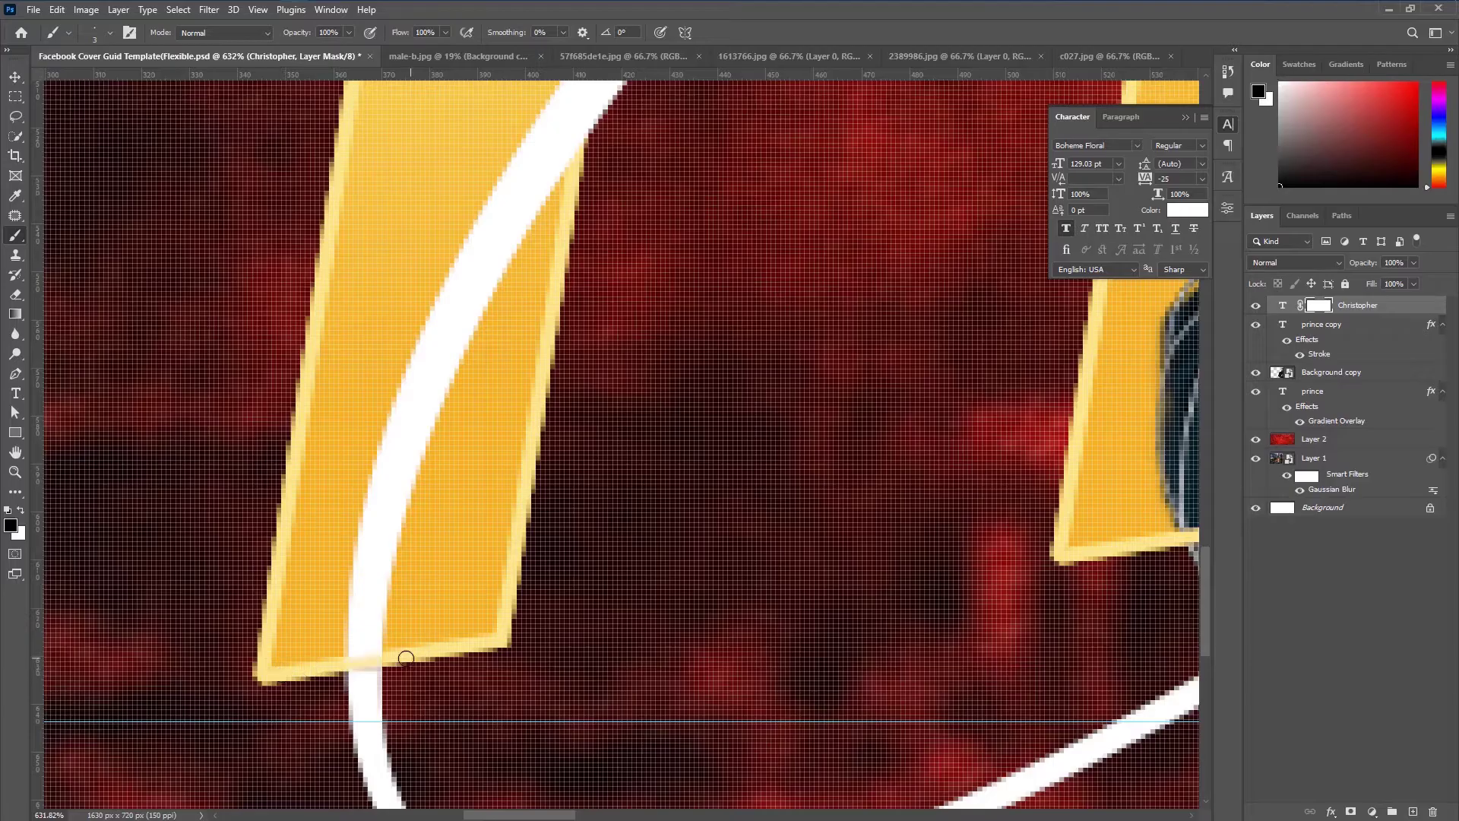
{"action": "scroll", "coordinate": [344, 664], "scroll_direction": "down", "scroll_amount": 5}
{"action": "scroll", "coordinate": [674, 546], "scroll_direction": "up", "scroll_amount": 4}
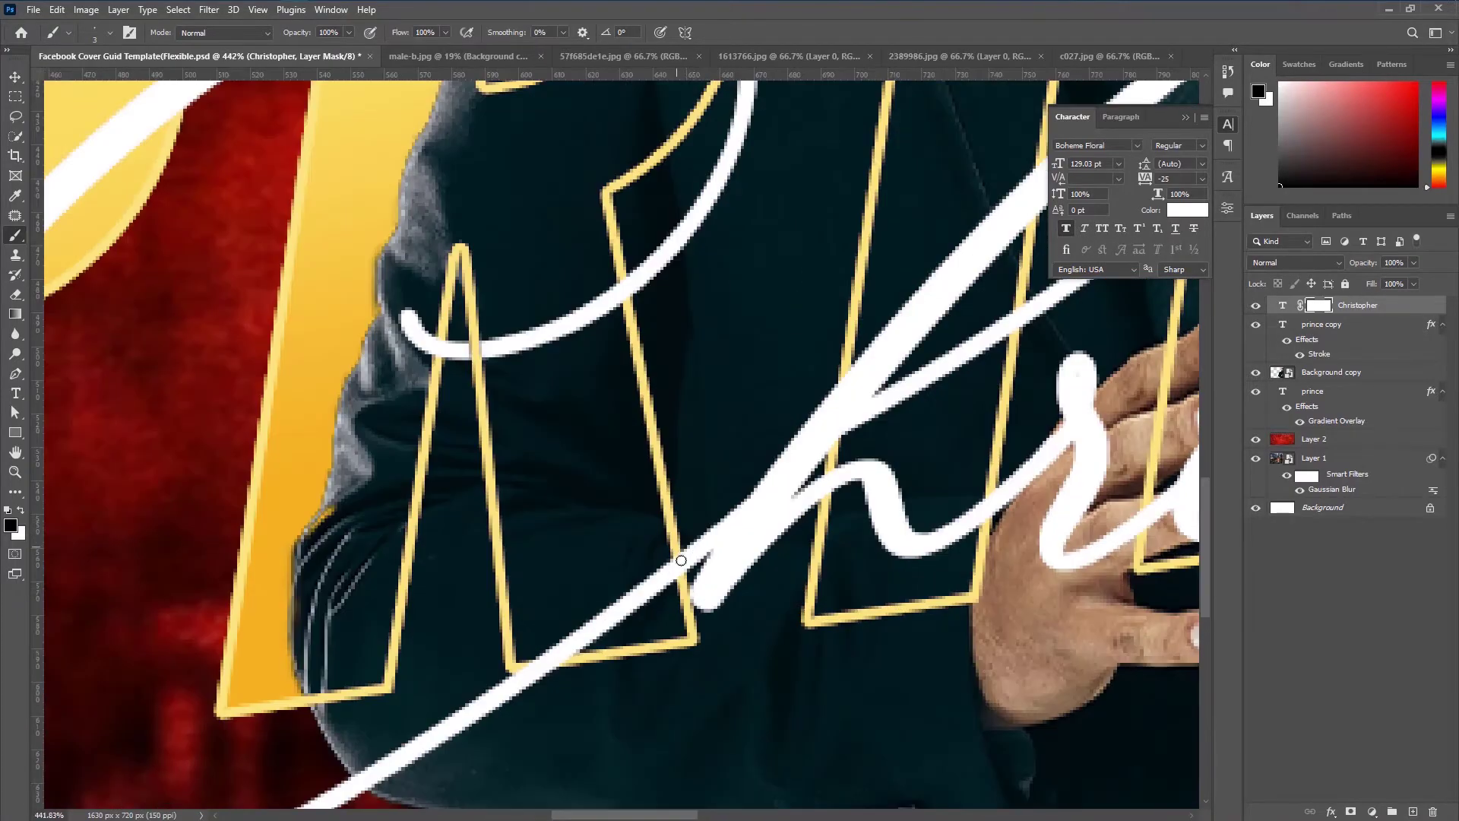
{"action": "scroll", "coordinate": [682, 579], "scroll_direction": "up", "scroll_amount": 2}
{"action": "scroll", "coordinate": [682, 579], "scroll_direction": "right", "scroll_amount": 3}
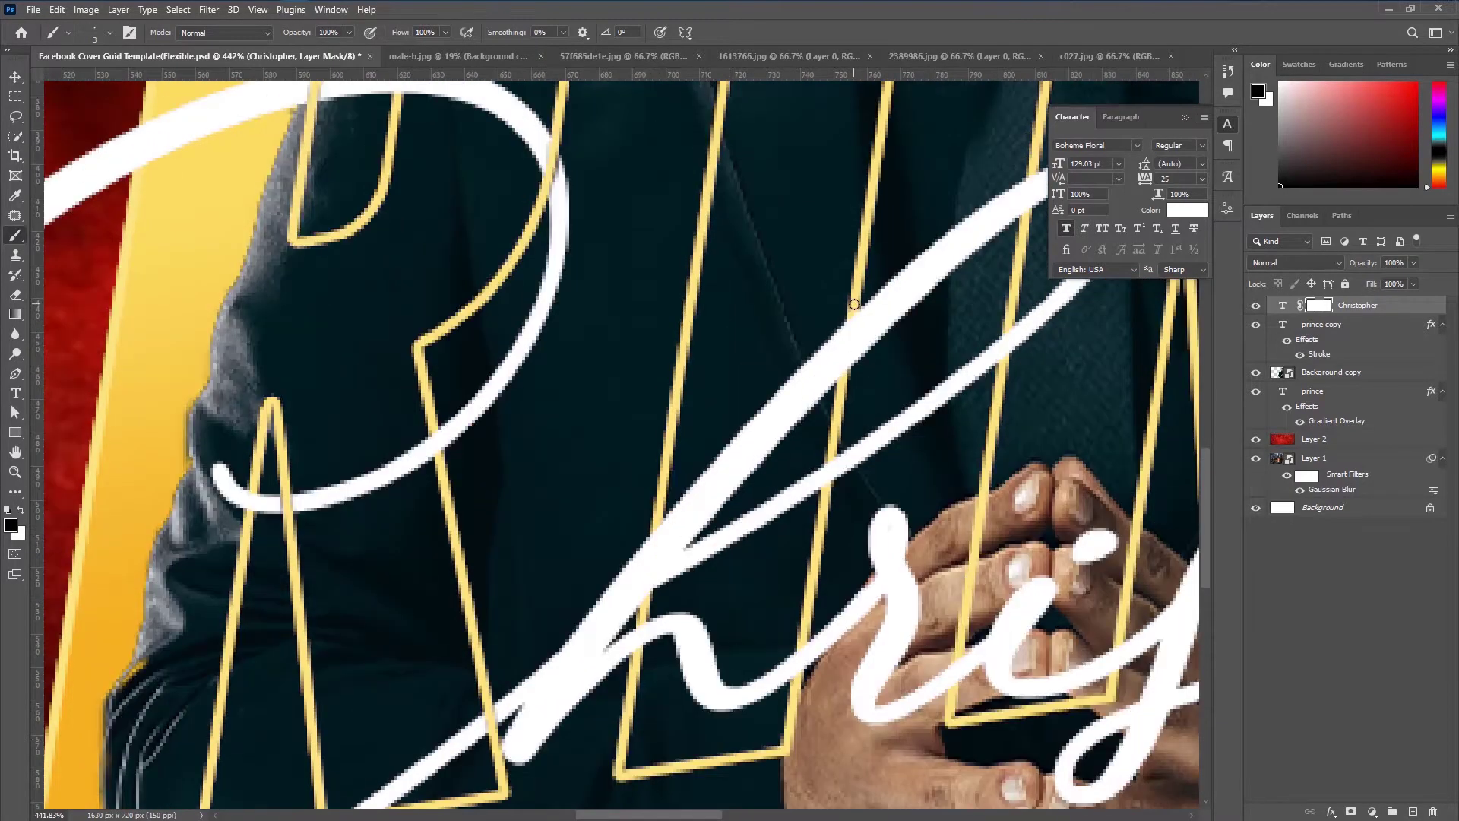
{"action": "scroll", "coordinate": [837, 429], "scroll_direction": "up", "scroll_amount": 2}
{"action": "scroll", "coordinate": [893, 468], "scroll_direction": "right", "scroll_amount": 2}
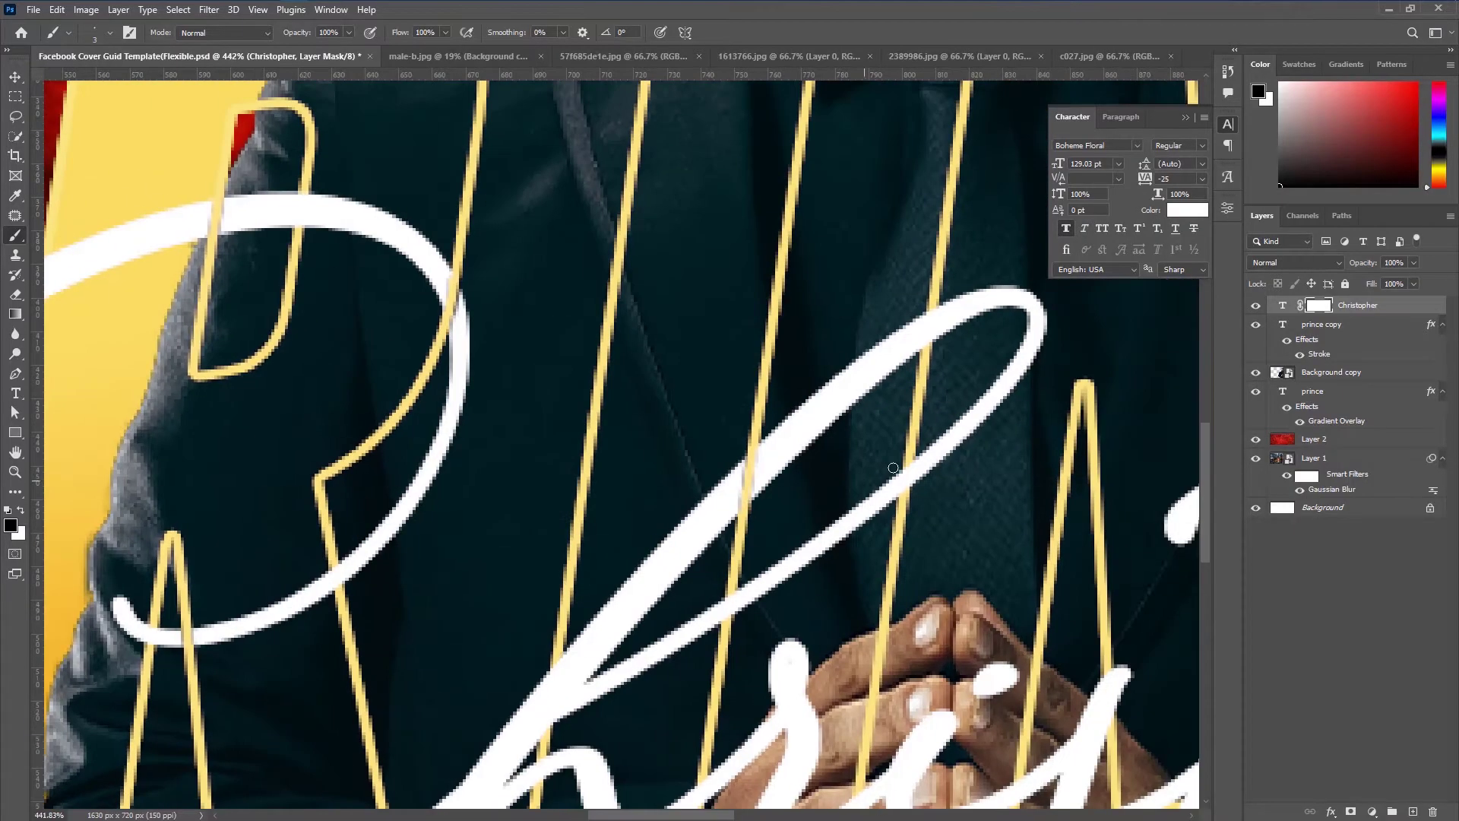
{"action": "scroll", "coordinate": [902, 509], "scroll_direction": "down", "scroll_amount": 5}
{"action": "scroll", "coordinate": [684, 562], "scroll_direction": "up", "scroll_amount": 1}
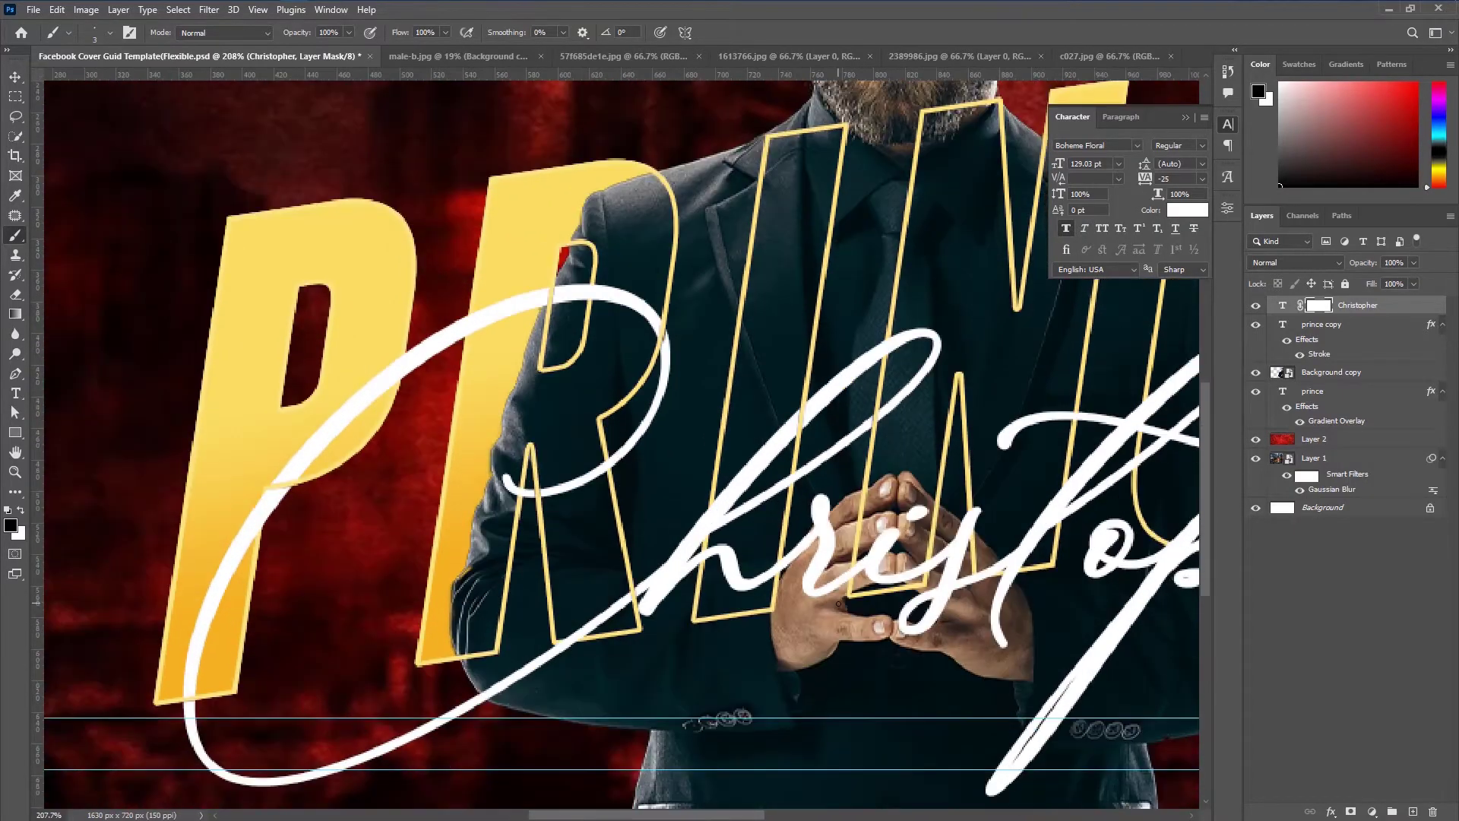
{"action": "scroll", "coordinate": [646, 600], "scroll_direction": "right", "scroll_amount": 2}
{"action": "scroll", "coordinate": [630, 618], "scroll_direction": "up", "scroll_amount": 2}
{"action": "scroll", "coordinate": [630, 618], "scroll_direction": "up", "scroll_amount": 4}
Adjust the brush diameter and hardness and keep masking Christopher over the PRINCE letters.
{"action": "right_click", "coordinate": [709, 537]}
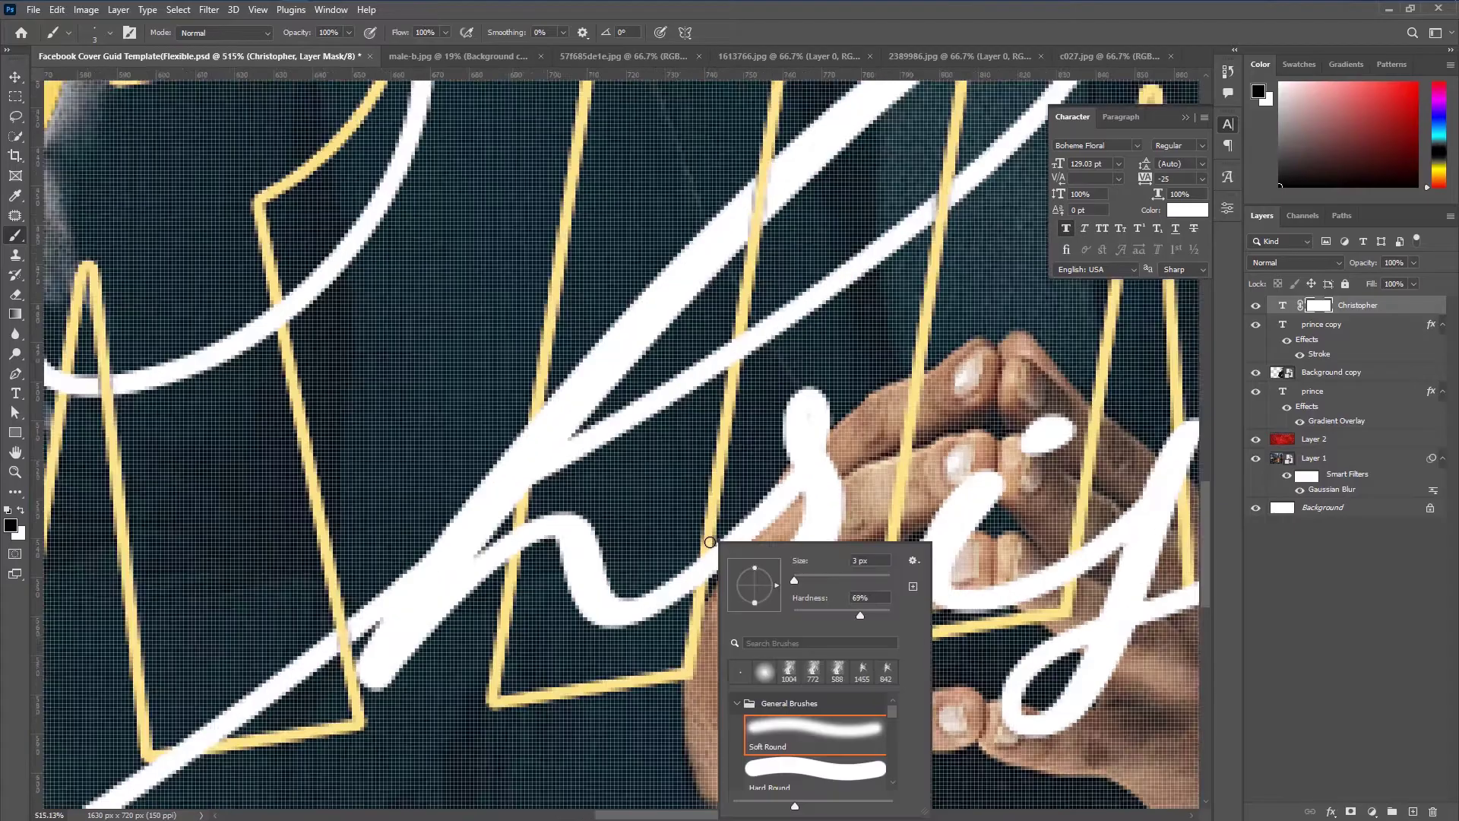
{"action": "key", "text": "Escape"}
{"action": "scroll", "coordinate": [692, 644], "scroll_direction": "down", "scroll_amount": 4}
{"action": "scroll", "coordinate": [790, 539], "scroll_direction": "up", "scroll_amount": 3}
{"action": "right_click", "coordinate": [790, 536]}
{"action": "key", "text": "Escape"}
{"action": "scroll", "coordinate": [787, 521], "scroll_direction": "down", "scroll_amount": 2}
{"action": "scroll", "coordinate": [790, 524], "scroll_direction": "up", "scroll_amount": 3}
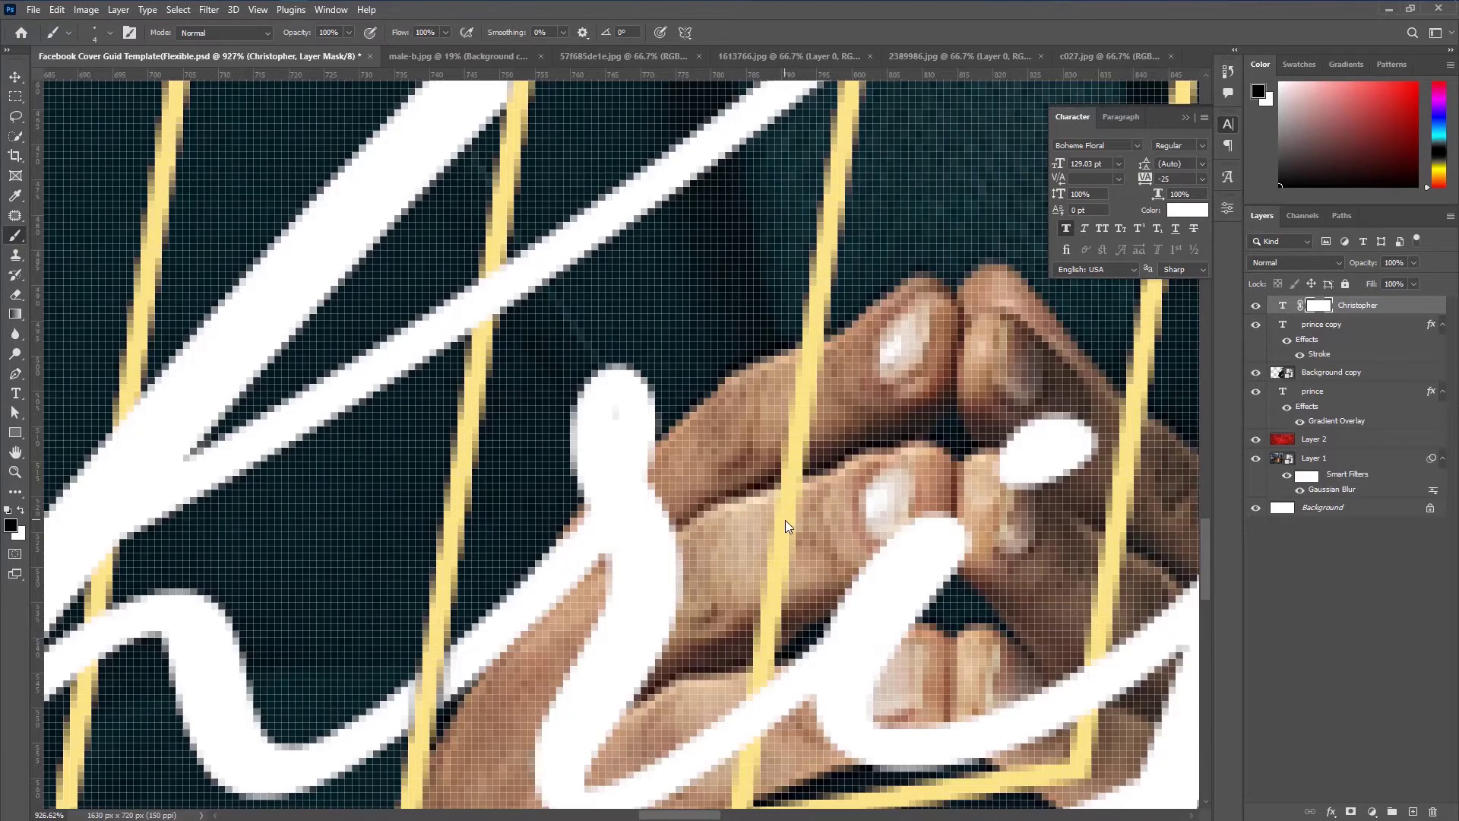
{"action": "scroll", "coordinate": [805, 547], "scroll_direction": "down", "scroll_amount": 3}
{"action": "scroll", "coordinate": [820, 569], "scroll_direction": "up", "scroll_amount": 2}
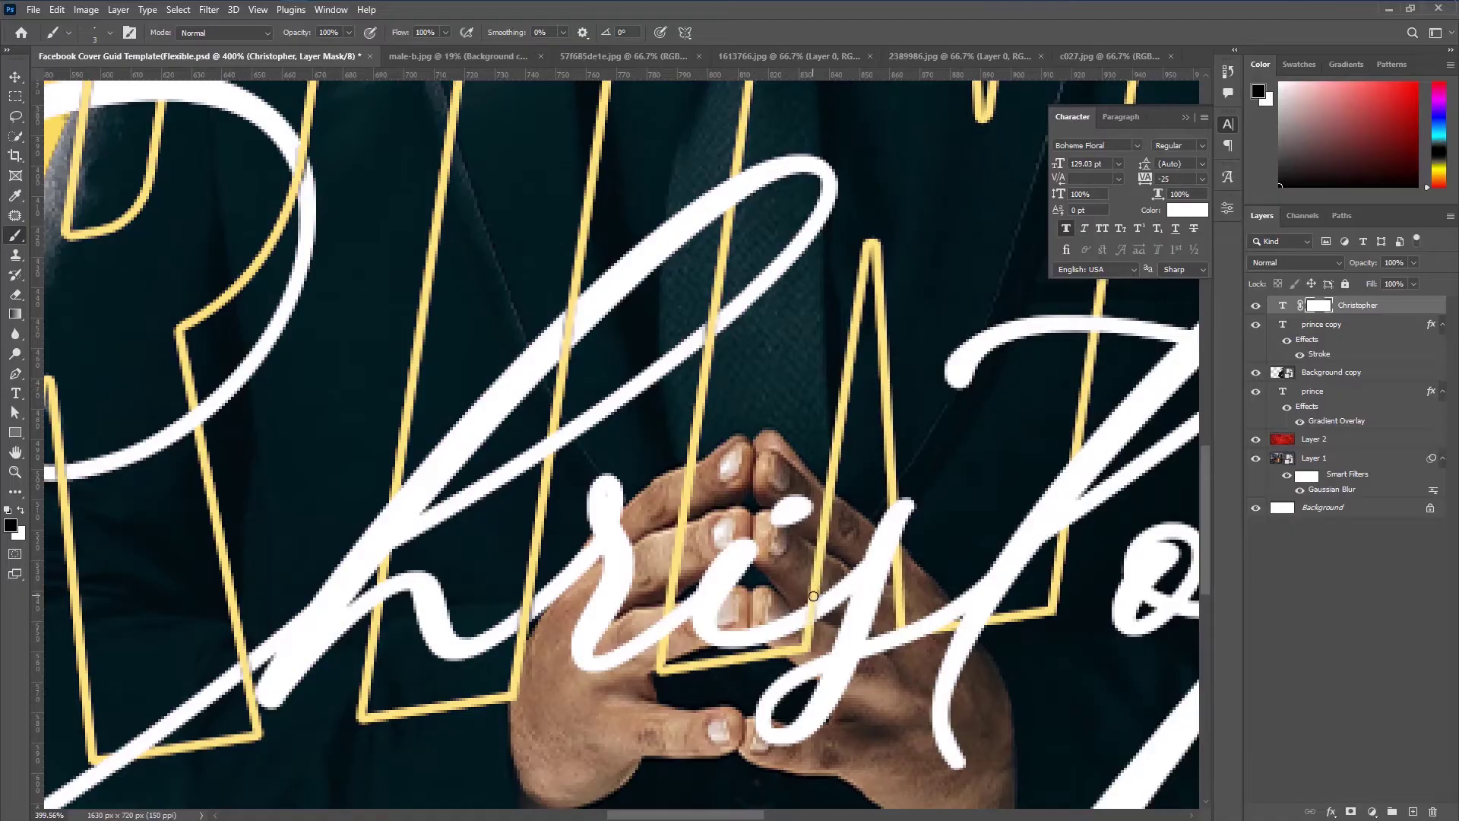
{"action": "scroll", "coordinate": [813, 597], "scroll_direction": "down", "scroll_amount": 2}
{"action": "scroll", "coordinate": [817, 654], "scroll_direction": "up", "scroll_amount": 5}
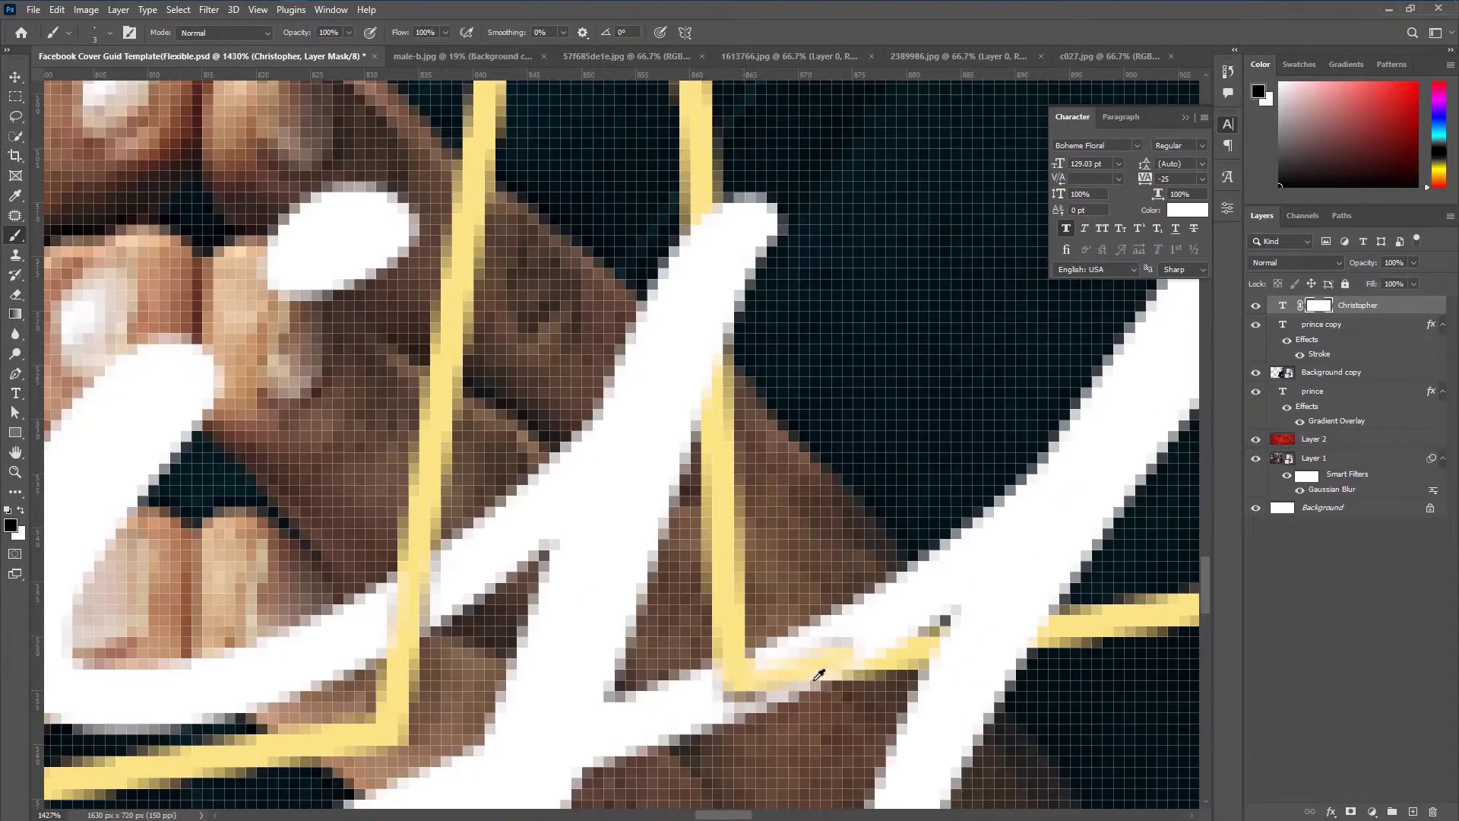
{"action": "scroll", "coordinate": [907, 654], "scroll_direction": "down", "scroll_amount": 5}
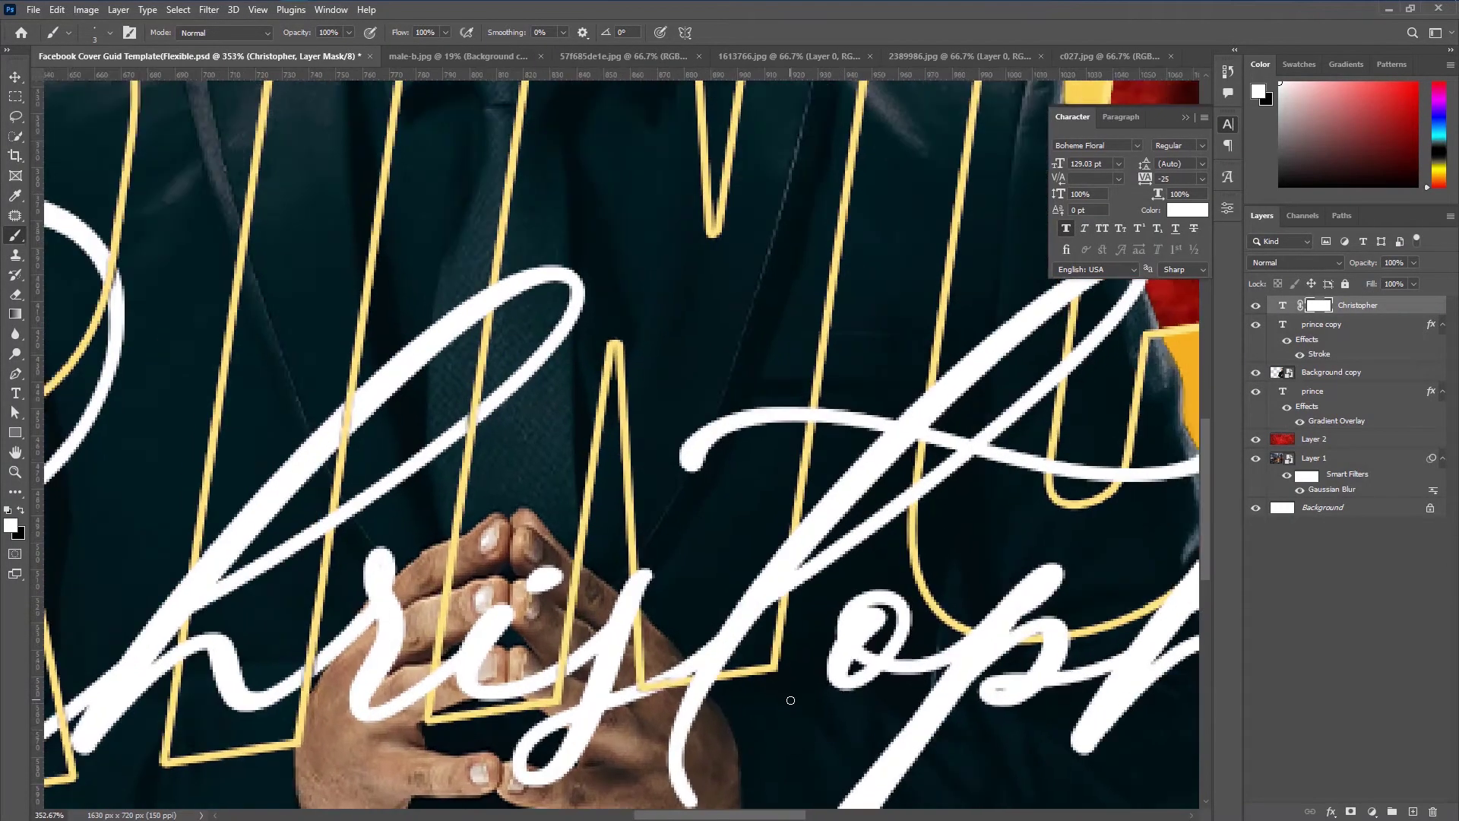
{"action": "scroll", "coordinate": [795, 706], "scroll_direction": "right", "scroll_amount": 3}
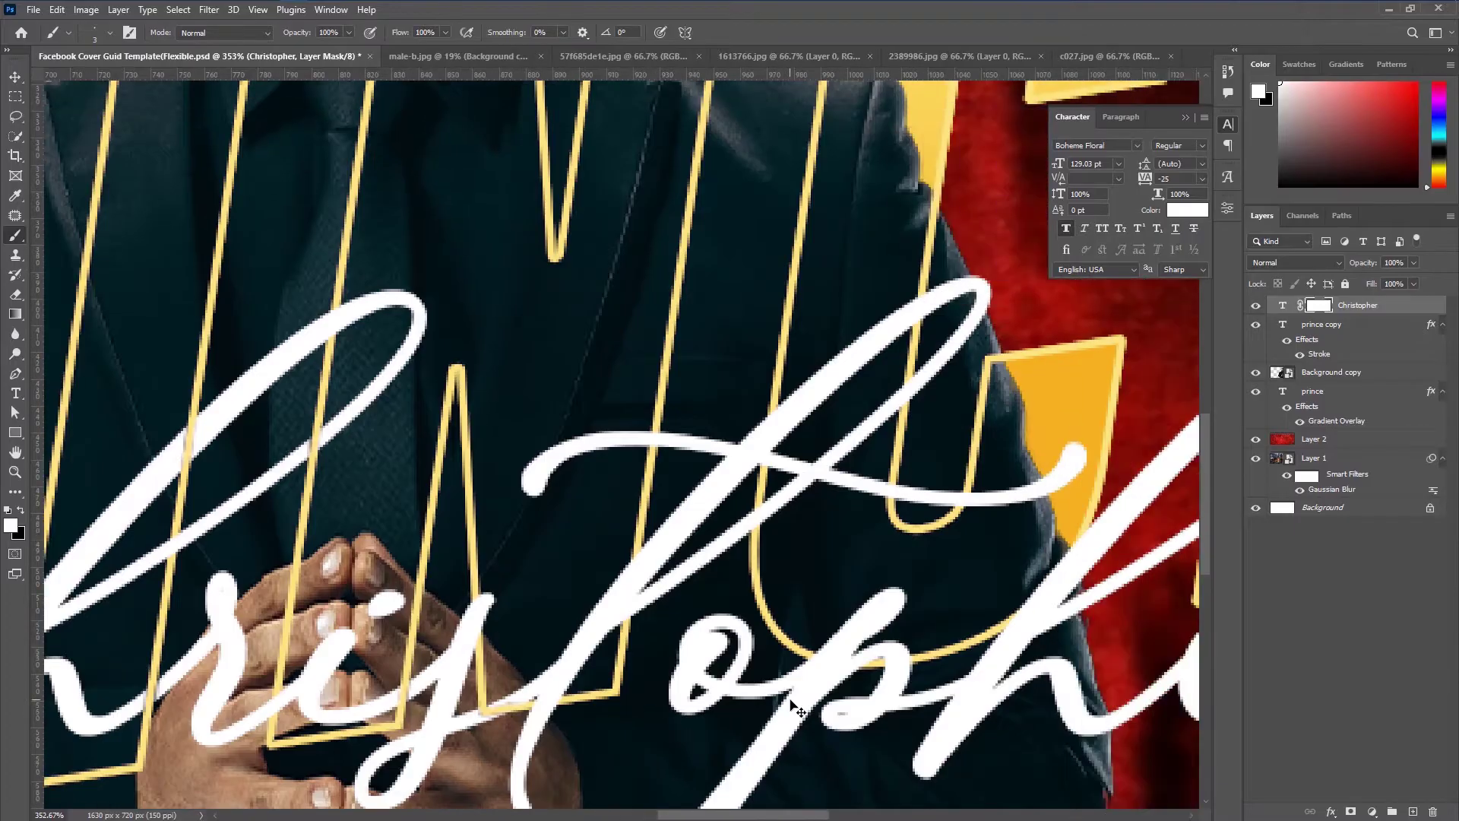
Zoom in closer and mask the finer script crossings with a one-pixel-smaller brush.
{"action": "key", "text": "z"}
{"action": "left_click", "coordinate": [773, 409]}
{"action": "key", "text": "b"}
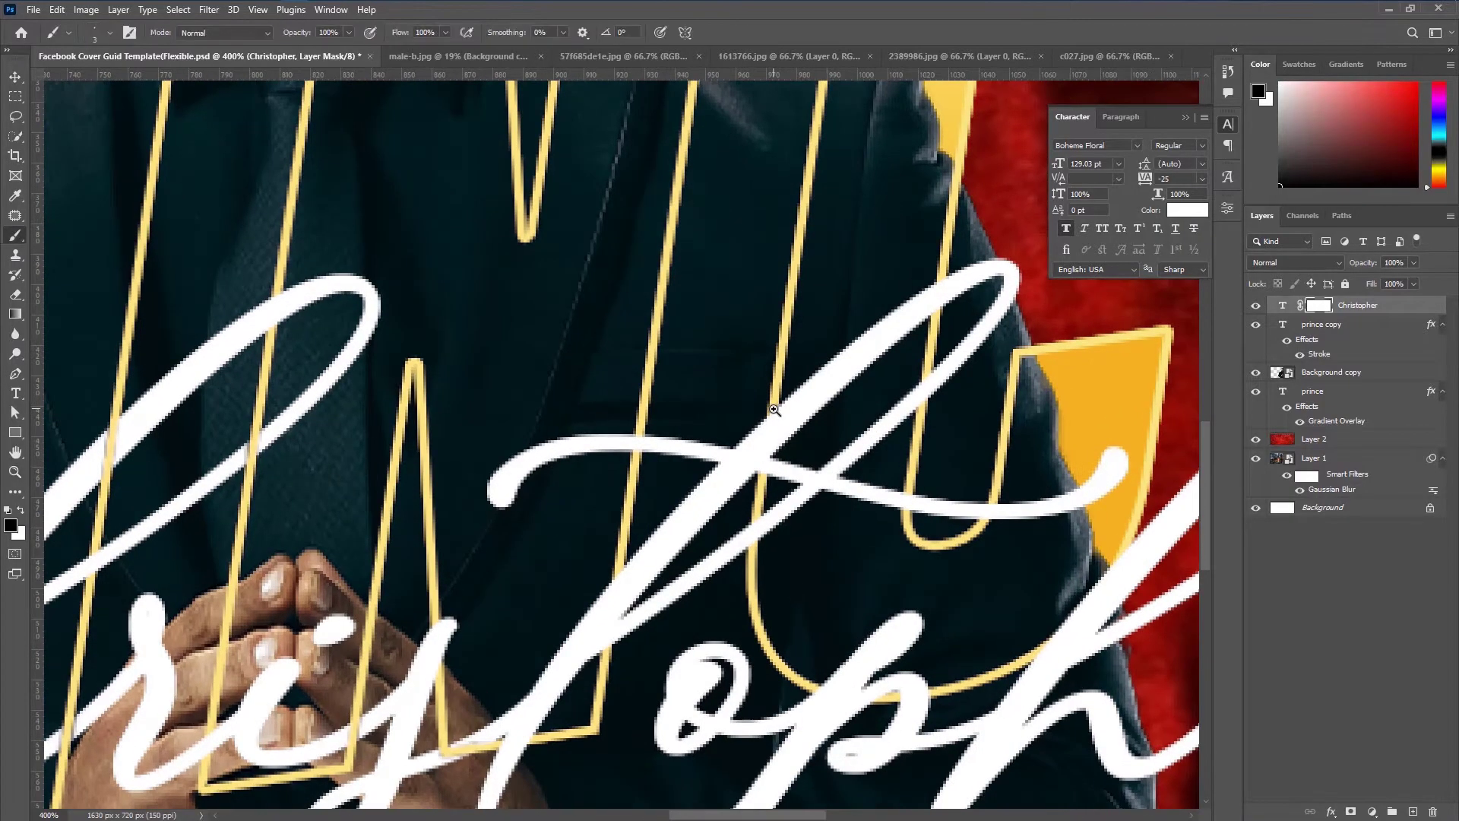
{"action": "scroll", "coordinate": [775, 406], "scroll_direction": "up", "scroll_amount": 3}
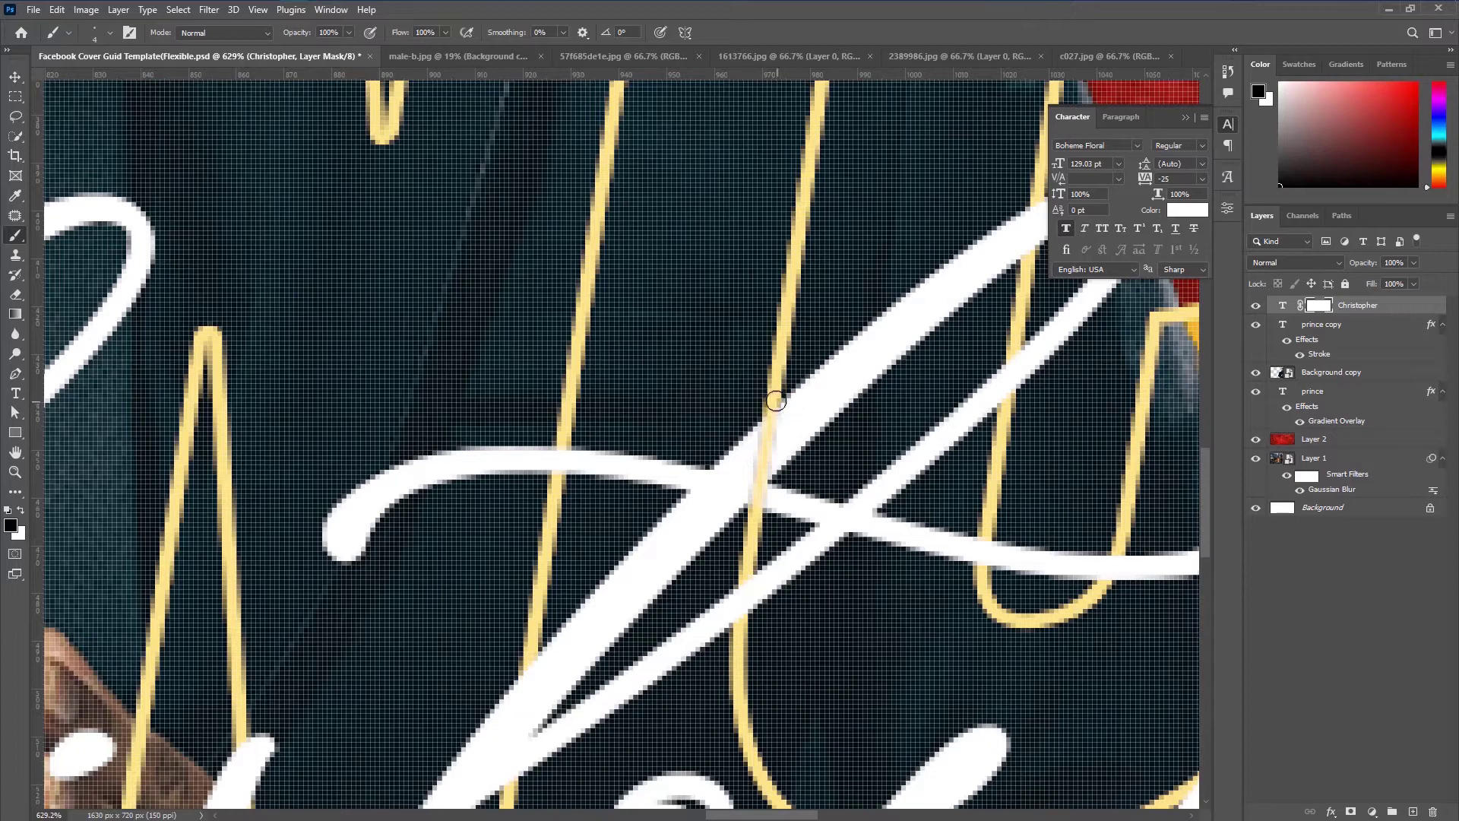
{"action": "key", "text": "bracketleft"}
{"action": "scroll", "coordinate": [753, 533], "scroll_direction": "down", "scroll_amount": 3}
{"action": "scroll", "coordinate": [898, 380], "scroll_direction": "up", "scroll_amount": 2}
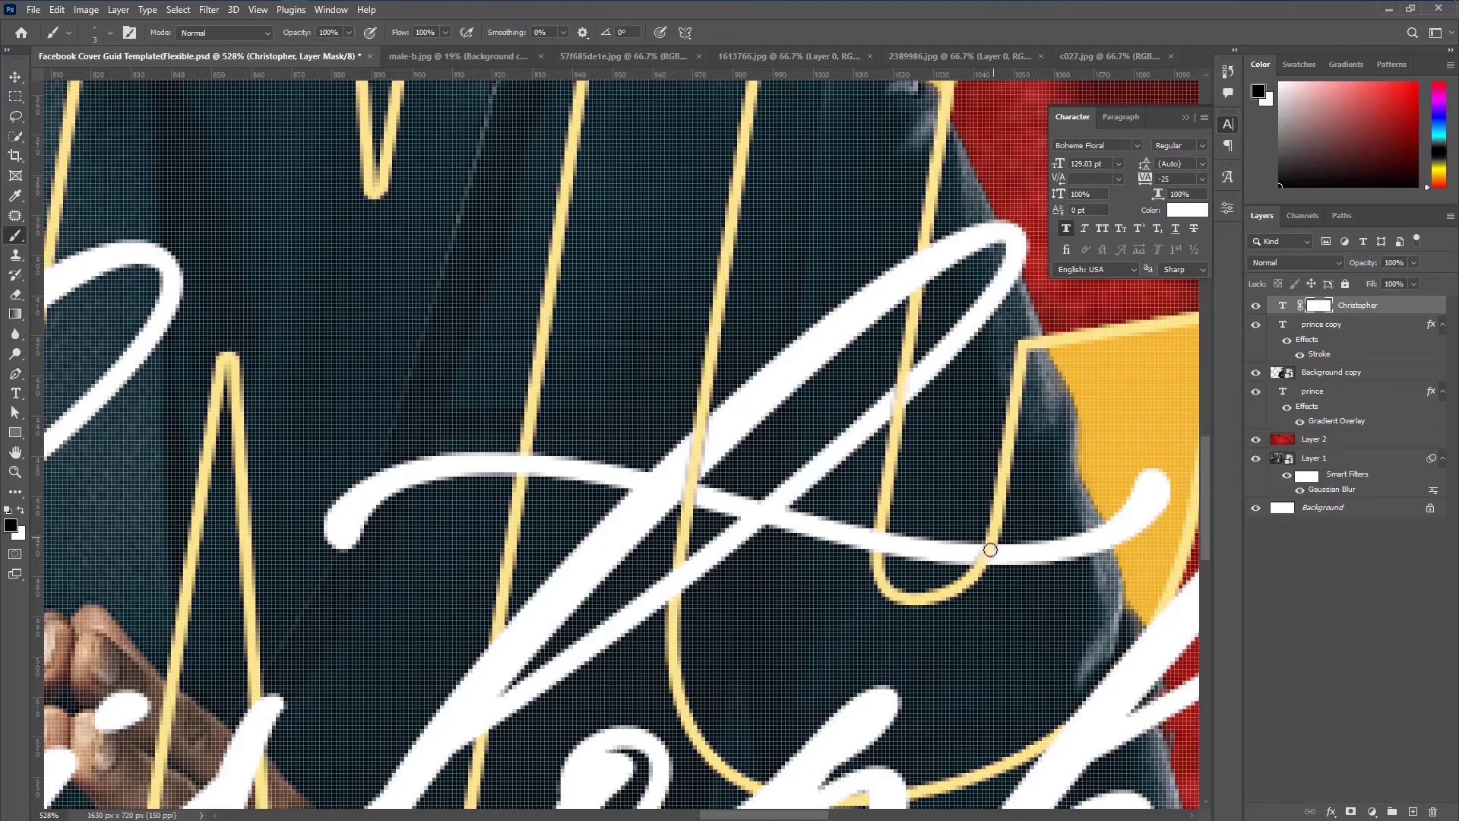
{"action": "scroll", "coordinate": [994, 541], "scroll_direction": "down", "scroll_amount": 5}
{"action": "scroll", "coordinate": [716, 560], "scroll_direction": "up", "scroll_amount": 5}
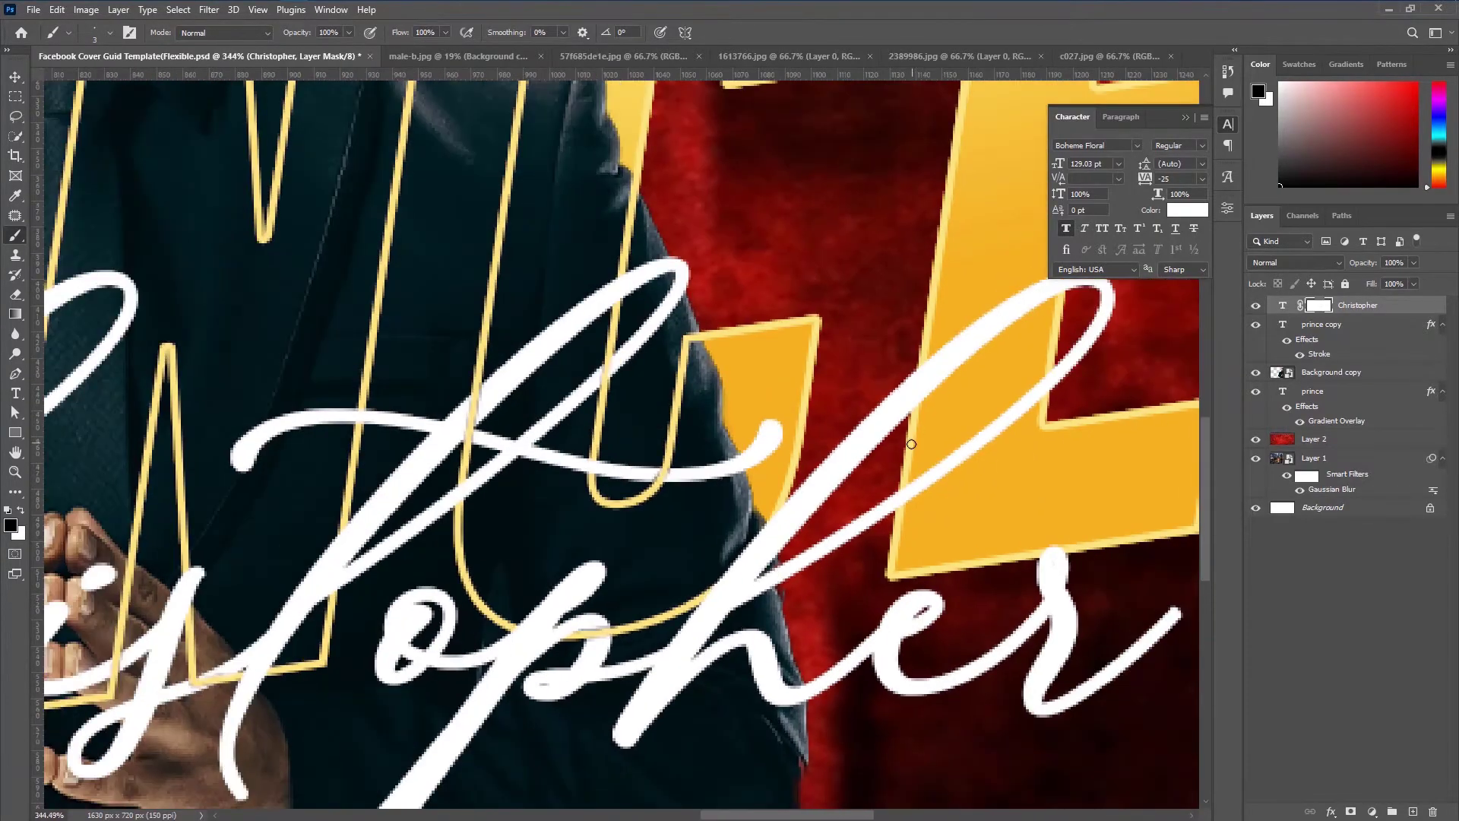
{"action": "scroll", "coordinate": [909, 446], "scroll_direction": "right", "scroll_amount": 3}
{"action": "scroll", "coordinate": [946, 399], "scroll_direction": "up", "scroll_amount": 2}
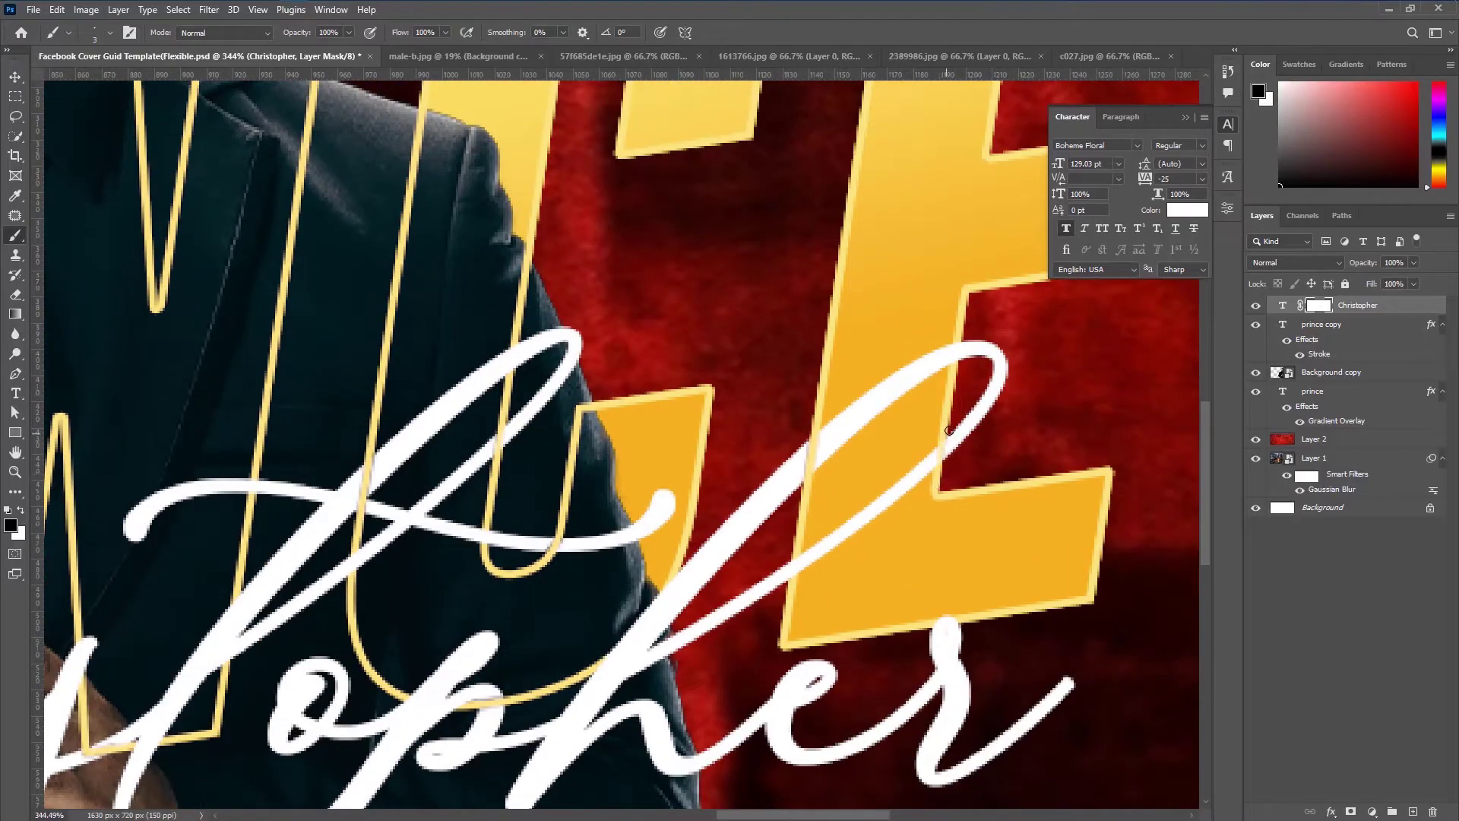
{"action": "scroll", "coordinate": [936, 484], "scroll_direction": "down", "scroll_amount": 5}
{"action": "scroll", "coordinate": [927, 486], "scroll_direction": "left", "scroll_amount": 1}
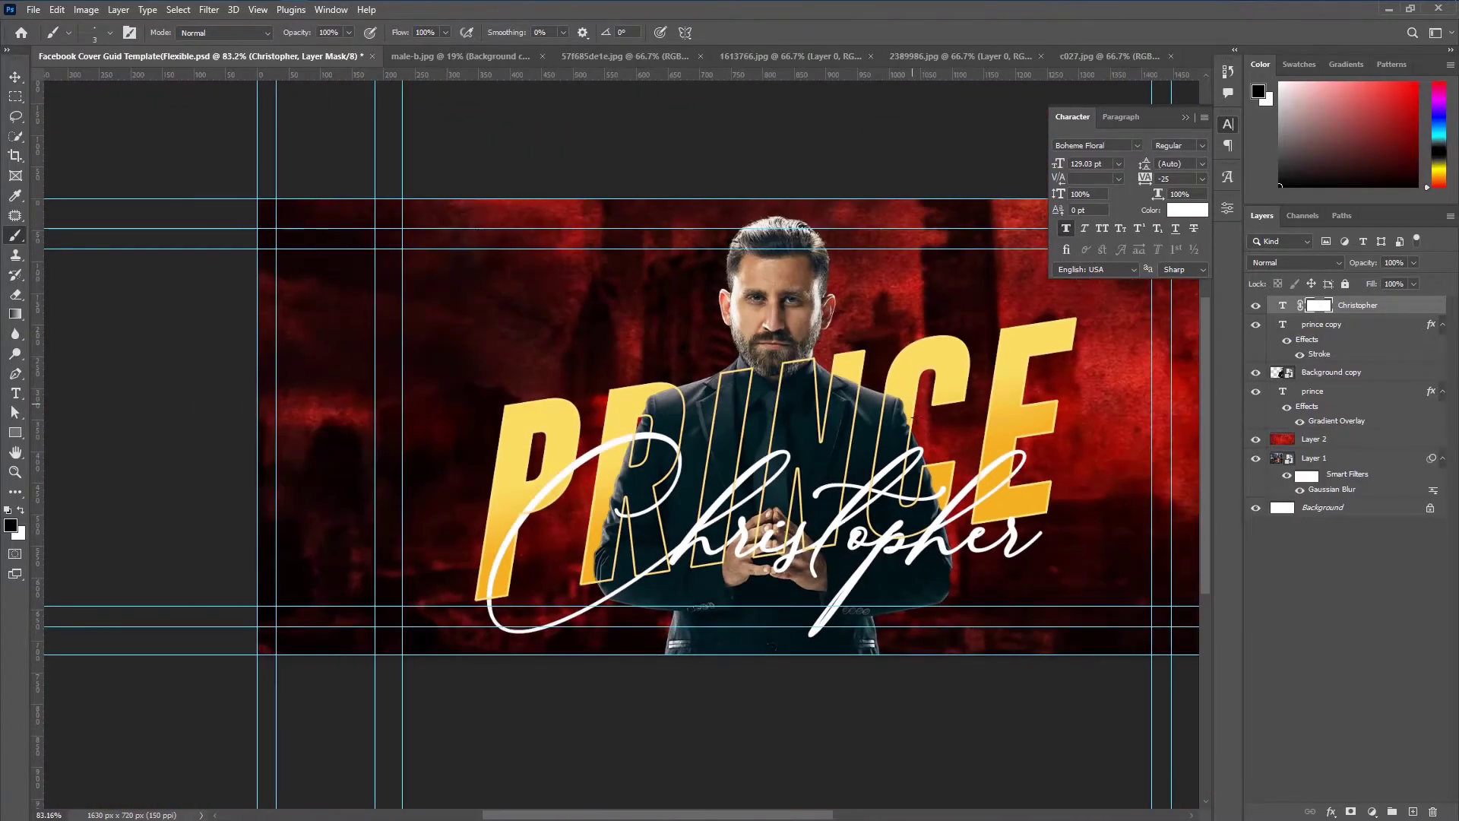
{"action": "scroll", "coordinate": [924, 489], "scroll_direction": "right", "scroll_amount": 2}
Give prince copy's Stroke a deeper yellow, then open Camera Raw on the man's Background copy.
{"action": "left_click", "coordinate": [16, 78]}
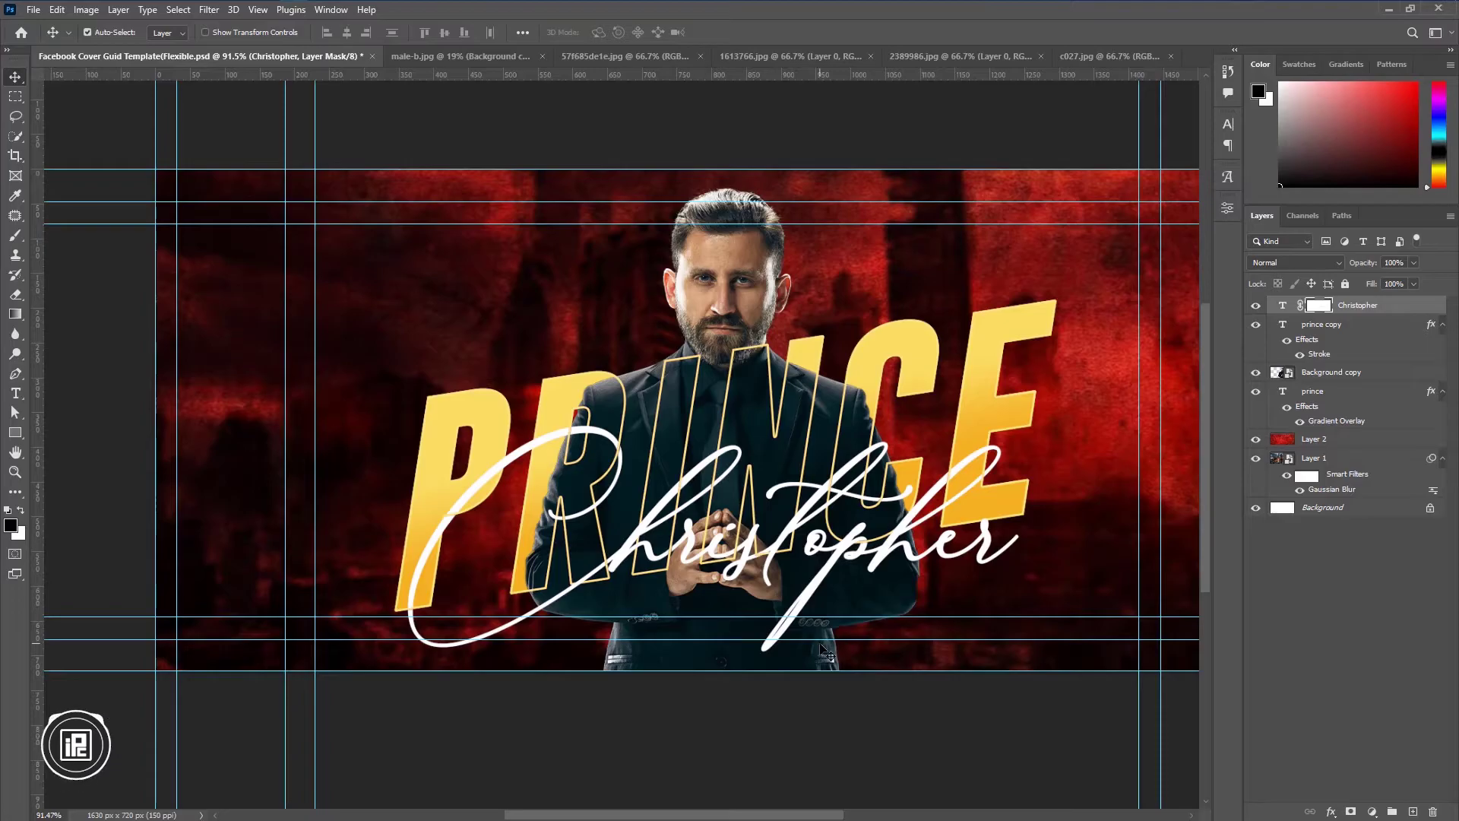
{"action": "scroll", "coordinate": [825, 651], "scroll_direction": "up", "scroll_amount": 1}
{"action": "scroll", "coordinate": [825, 651], "scroll_direction": "right", "scroll_amount": 1}
{"action": "double_click", "coordinate": [1319, 354]}
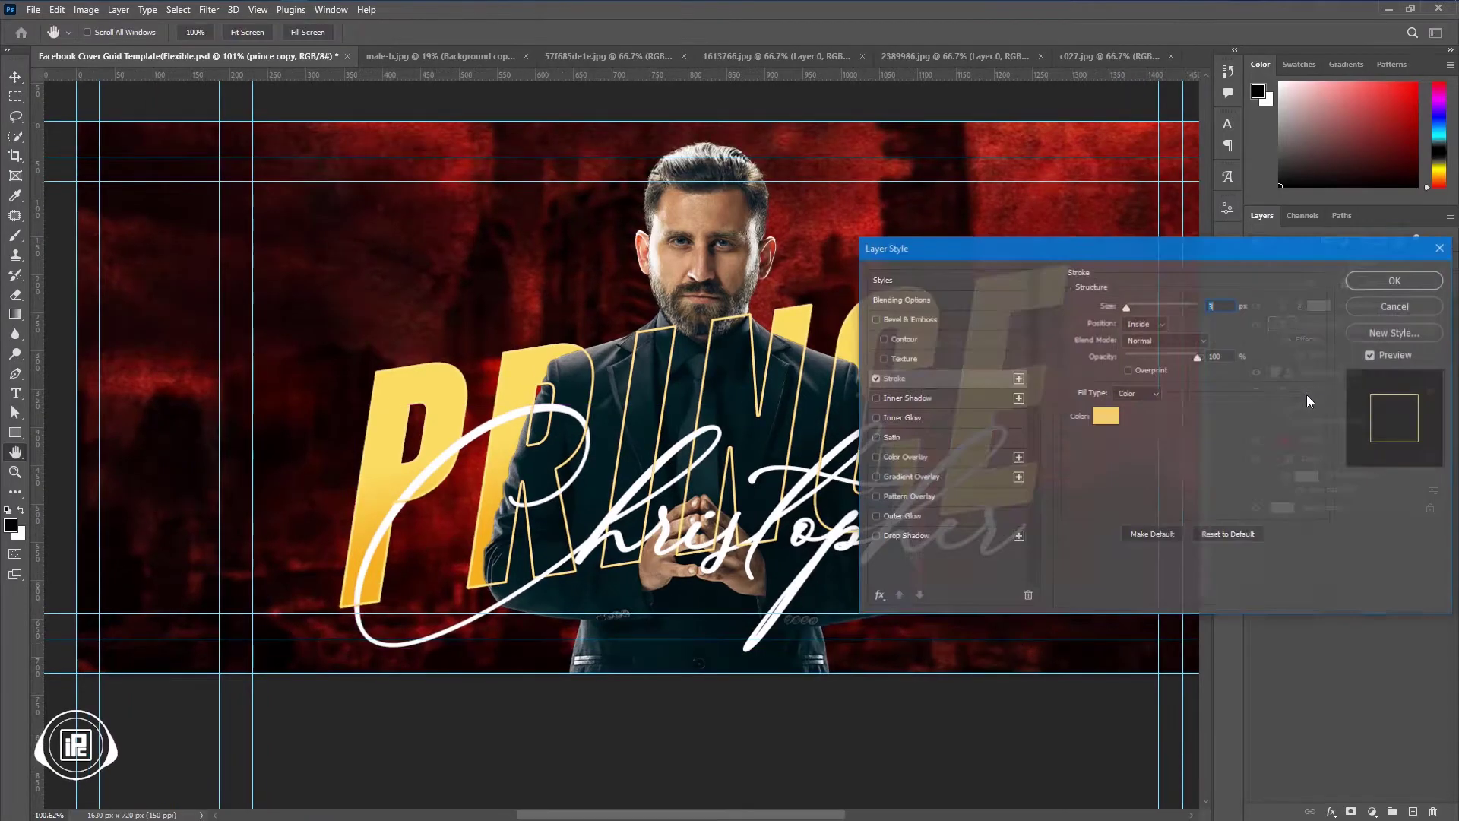
{"action": "left_click", "coordinate": [1105, 421]}
{"action": "key", "text": "Return"}
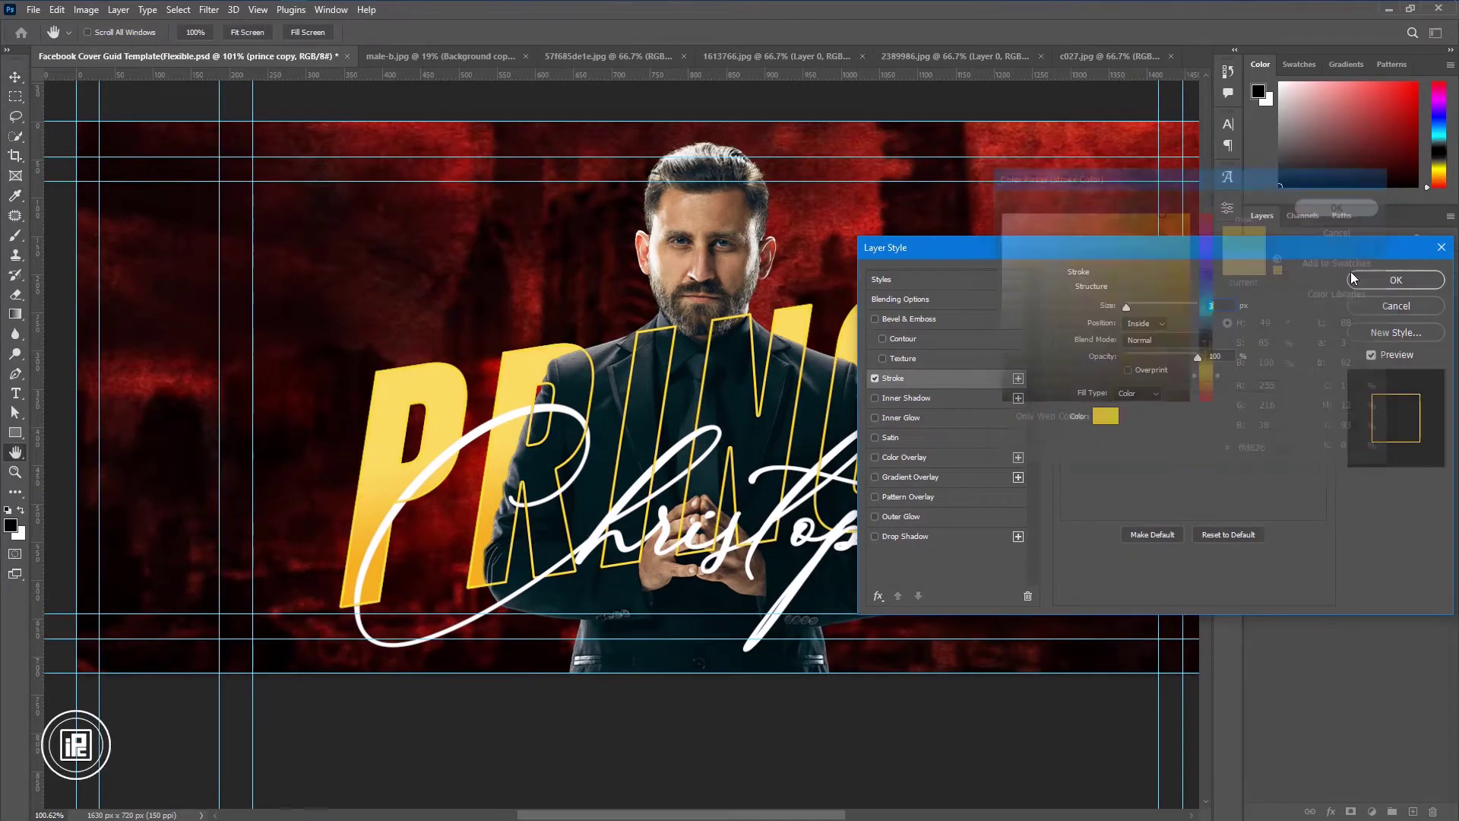
{"action": "key", "text": "Return"}
{"action": "scroll", "coordinate": [869, 549], "scroll_direction": "down", "scroll_amount": 3}
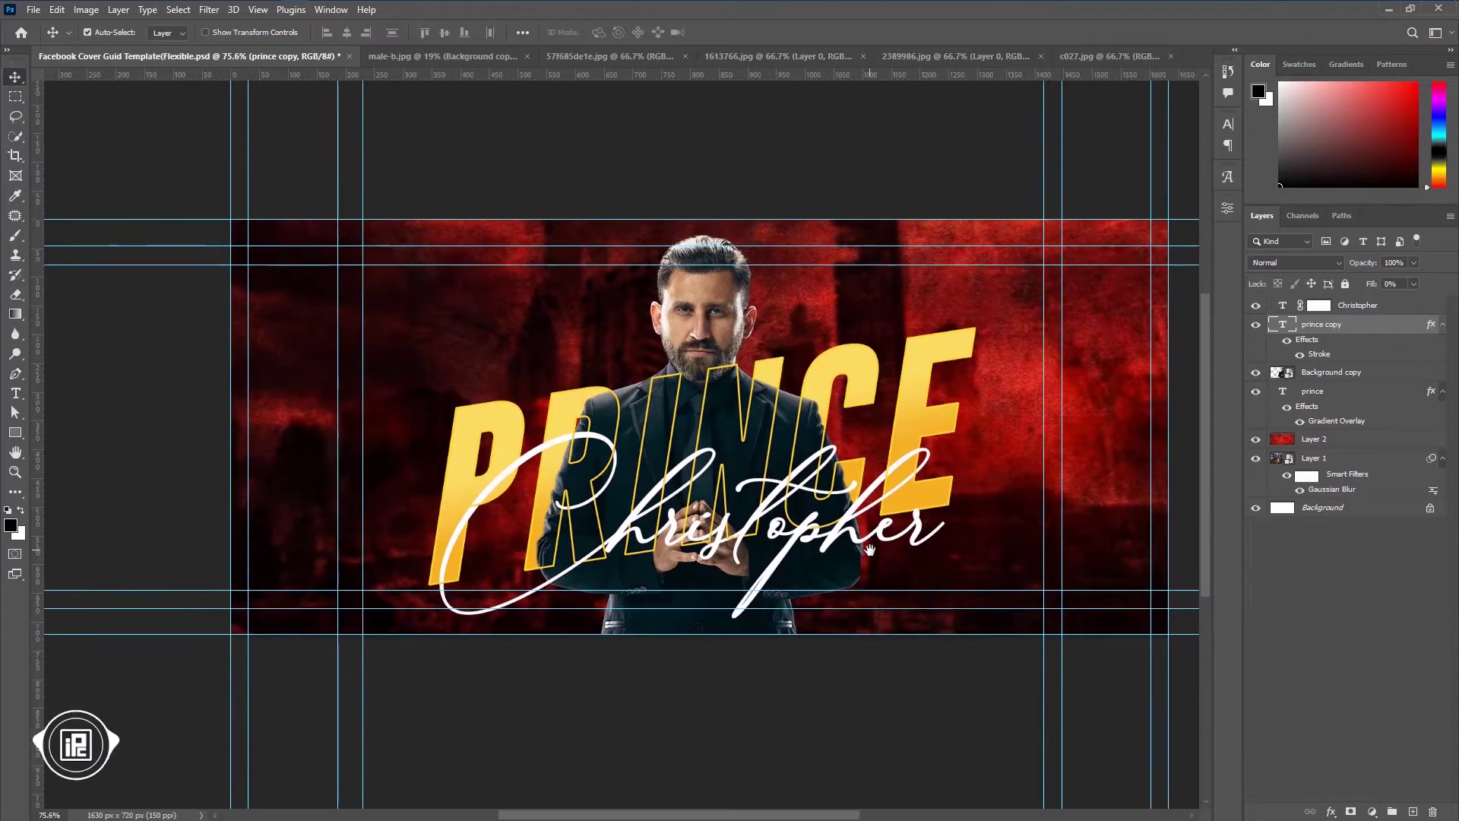
{"action": "left_click", "coordinate": [1330, 371]}
{"action": "key", "text": "shift+ctrl+a"}
In Camera Raw, raise contrast, texture and clarity, then review the saturation and luminance mixer.
{"action": "left_click_drag", "start_coordinate": [1204, 377], "coordinate": [1200, 401]}
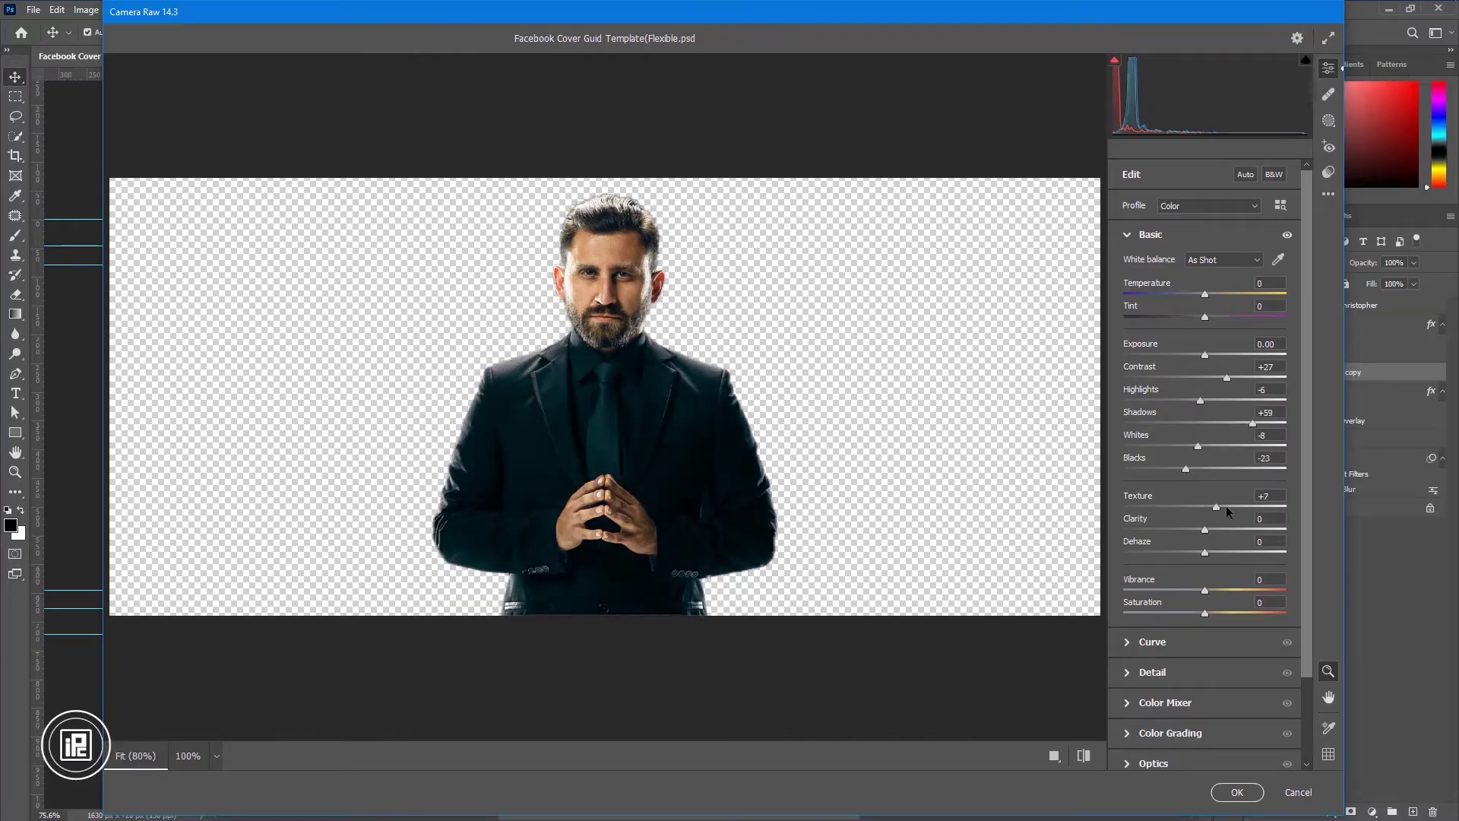
{"action": "left_click_drag", "start_coordinate": [1225, 505], "coordinate": [1241, 507]}
{"action": "left_click_drag", "start_coordinate": [1204, 529], "coordinate": [1235, 529]}
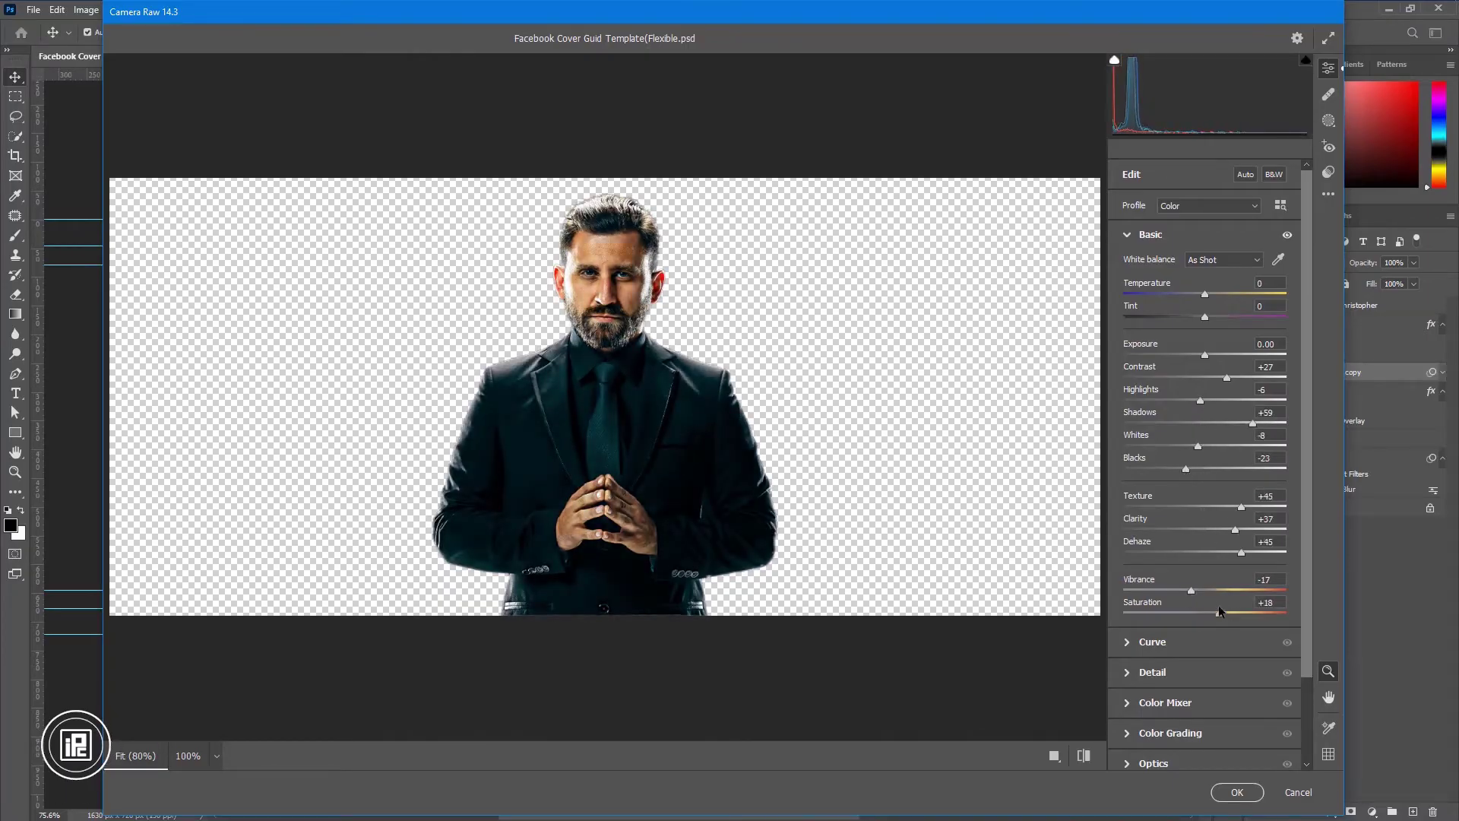
{"action": "left_click", "coordinate": [1165, 703]}
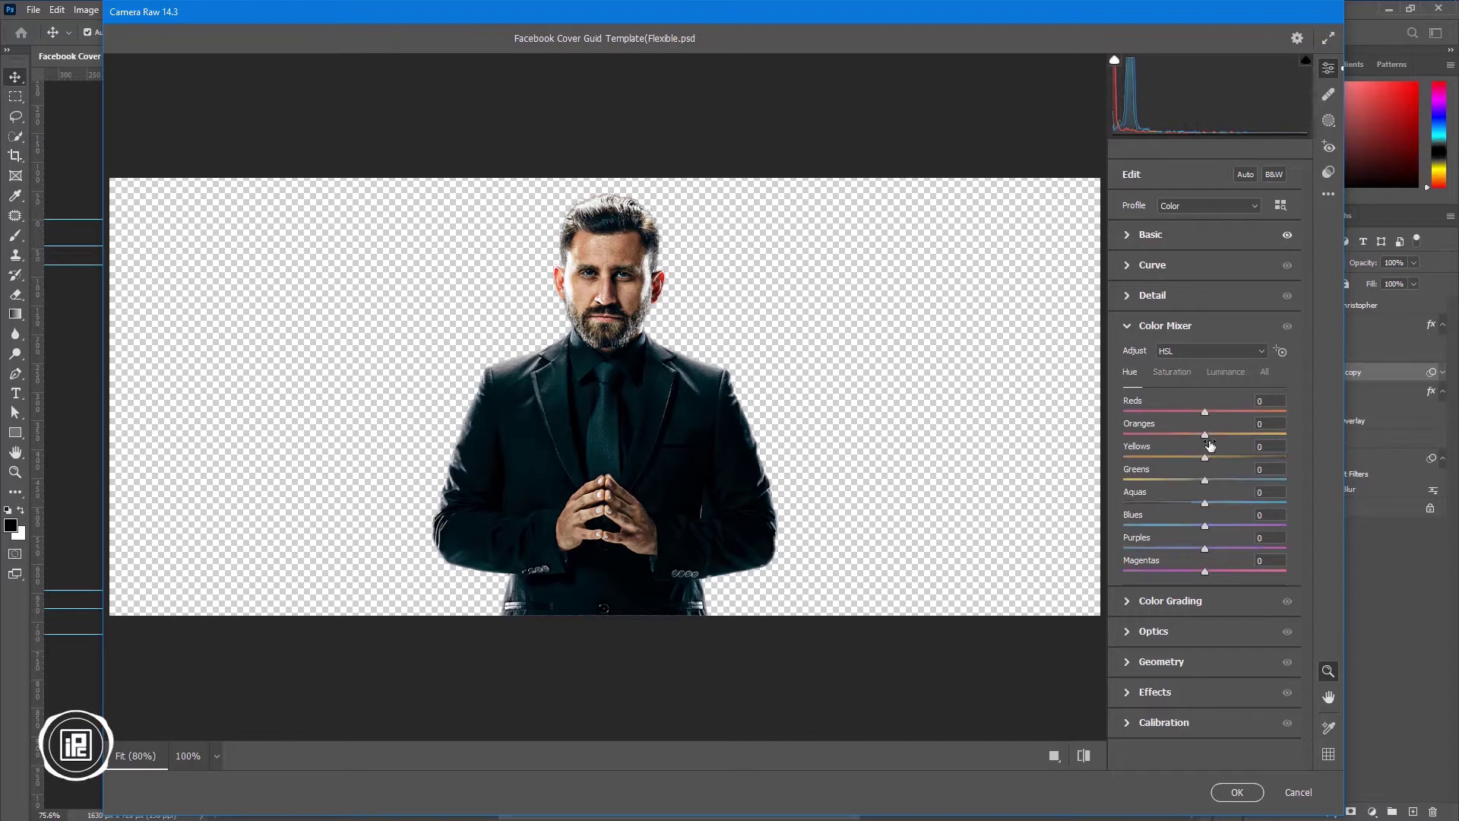
{"action": "left_click", "coordinate": [1172, 371]}
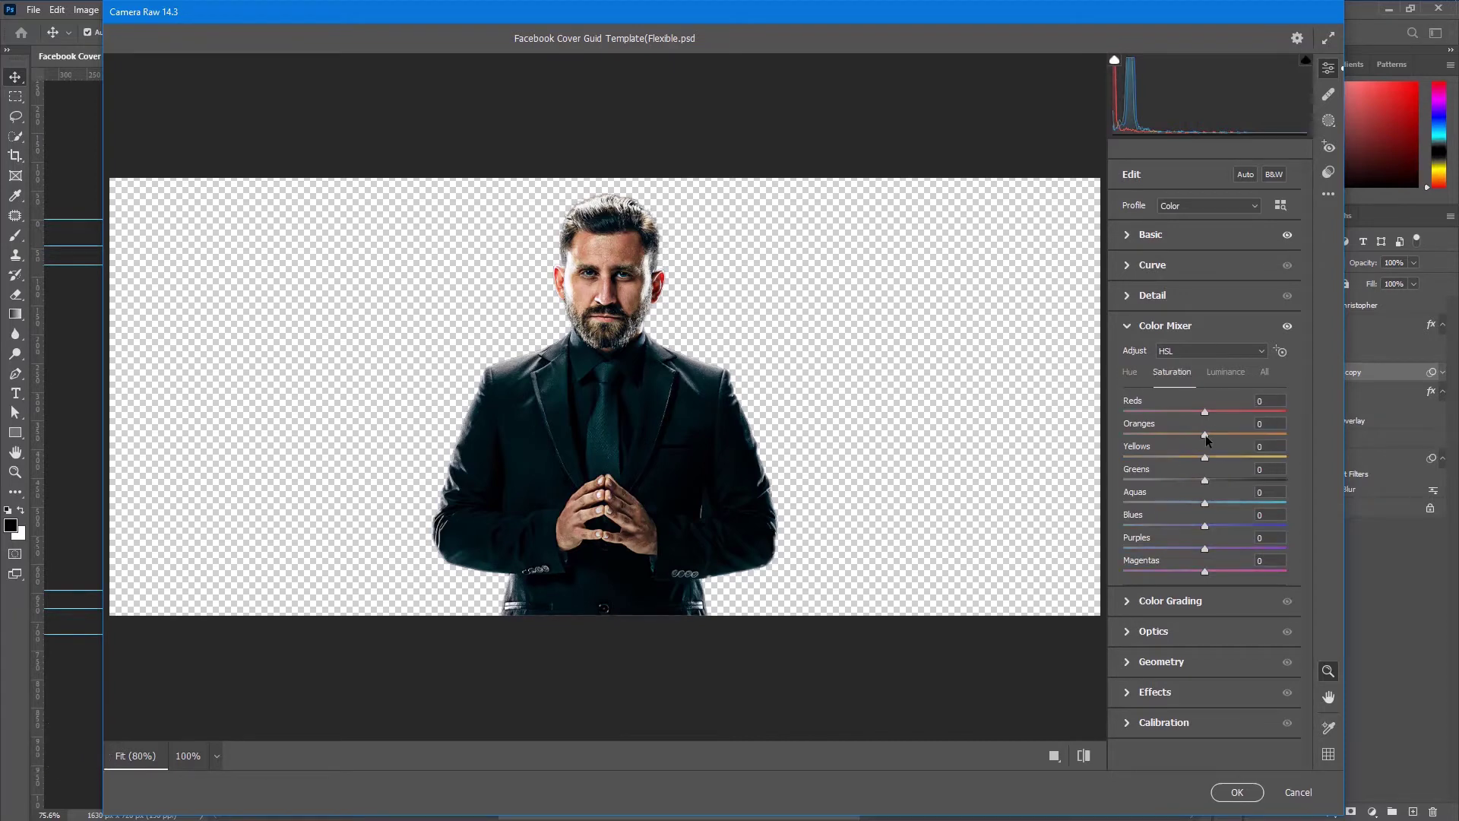
{"action": "left_click", "coordinate": [1223, 374]}
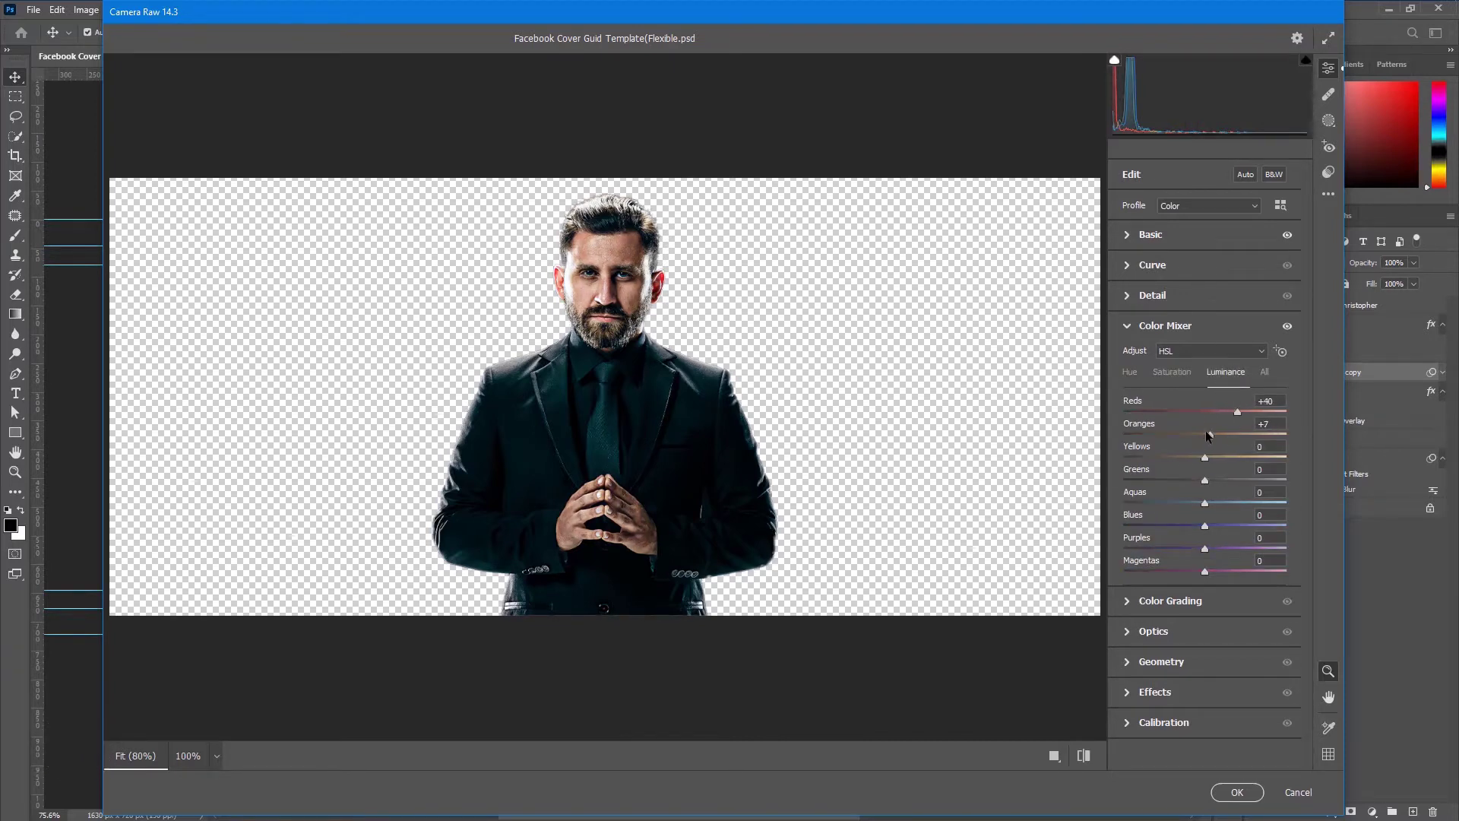
Check colour grading, calibration and vignette, apply the Camera Raw grade, and add a layer above.
{"action": "left_click", "coordinate": [1170, 601]}
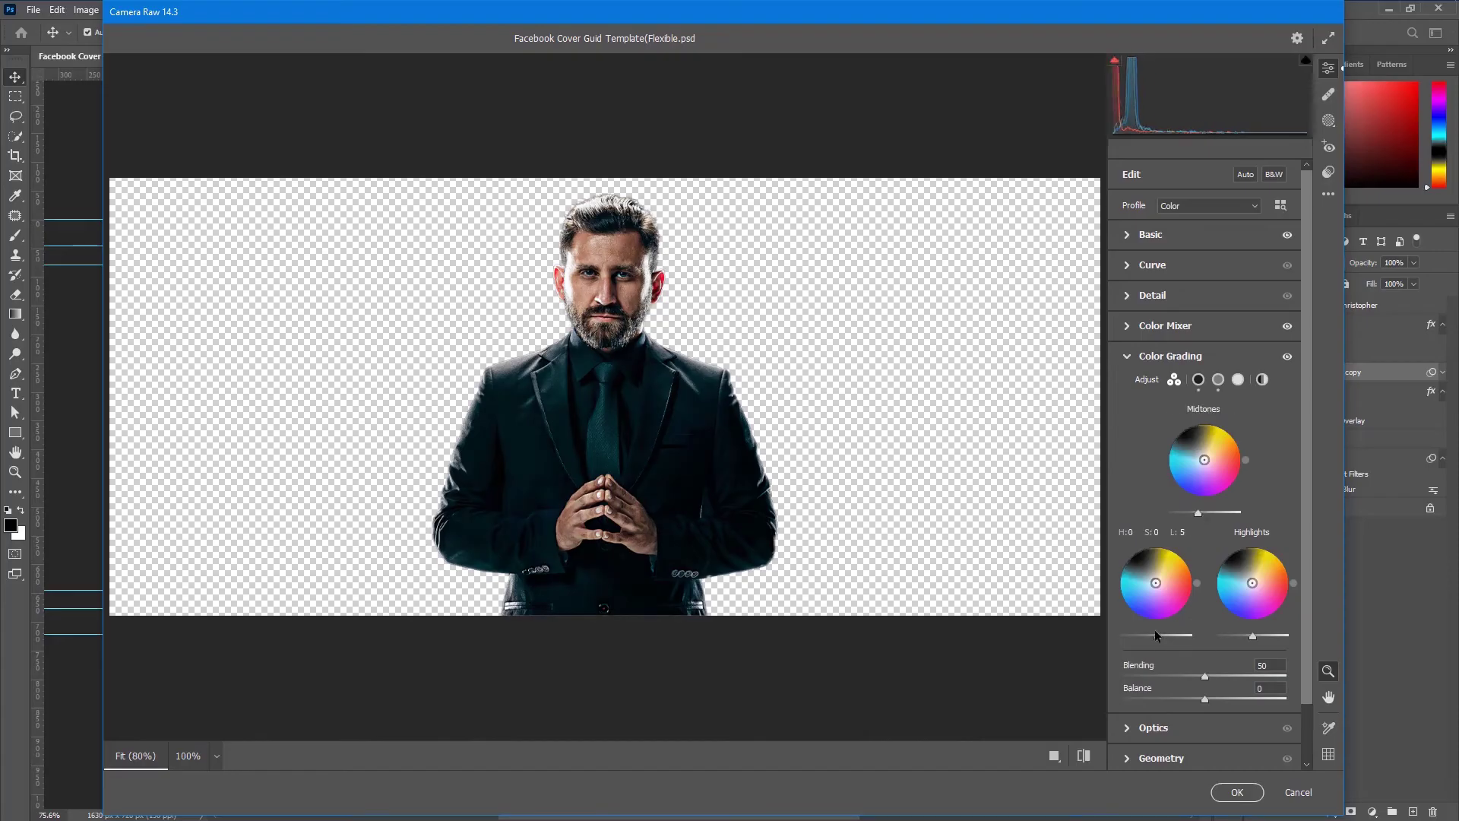
{"action": "scroll", "coordinate": [1158, 638], "scroll_direction": "down", "scroll_amount": 3}
{"action": "left_click", "coordinate": [1161, 652]}
{"action": "left_click", "coordinate": [1185, 442]}
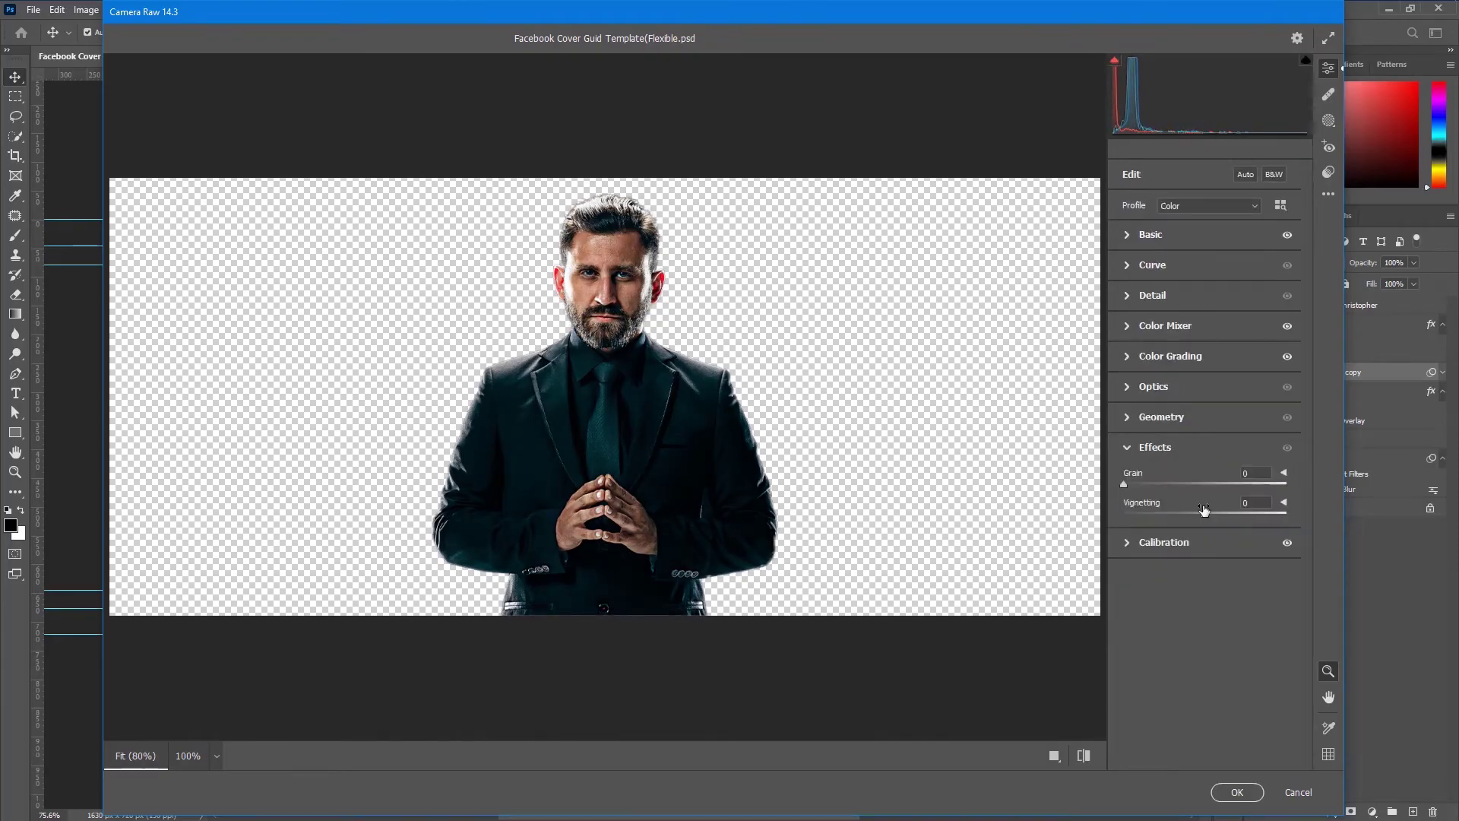
{"action": "left_click_drag", "start_coordinate": [1205, 514], "coordinate": [1185, 504]}
{"action": "left_click", "coordinate": [1150, 234]}
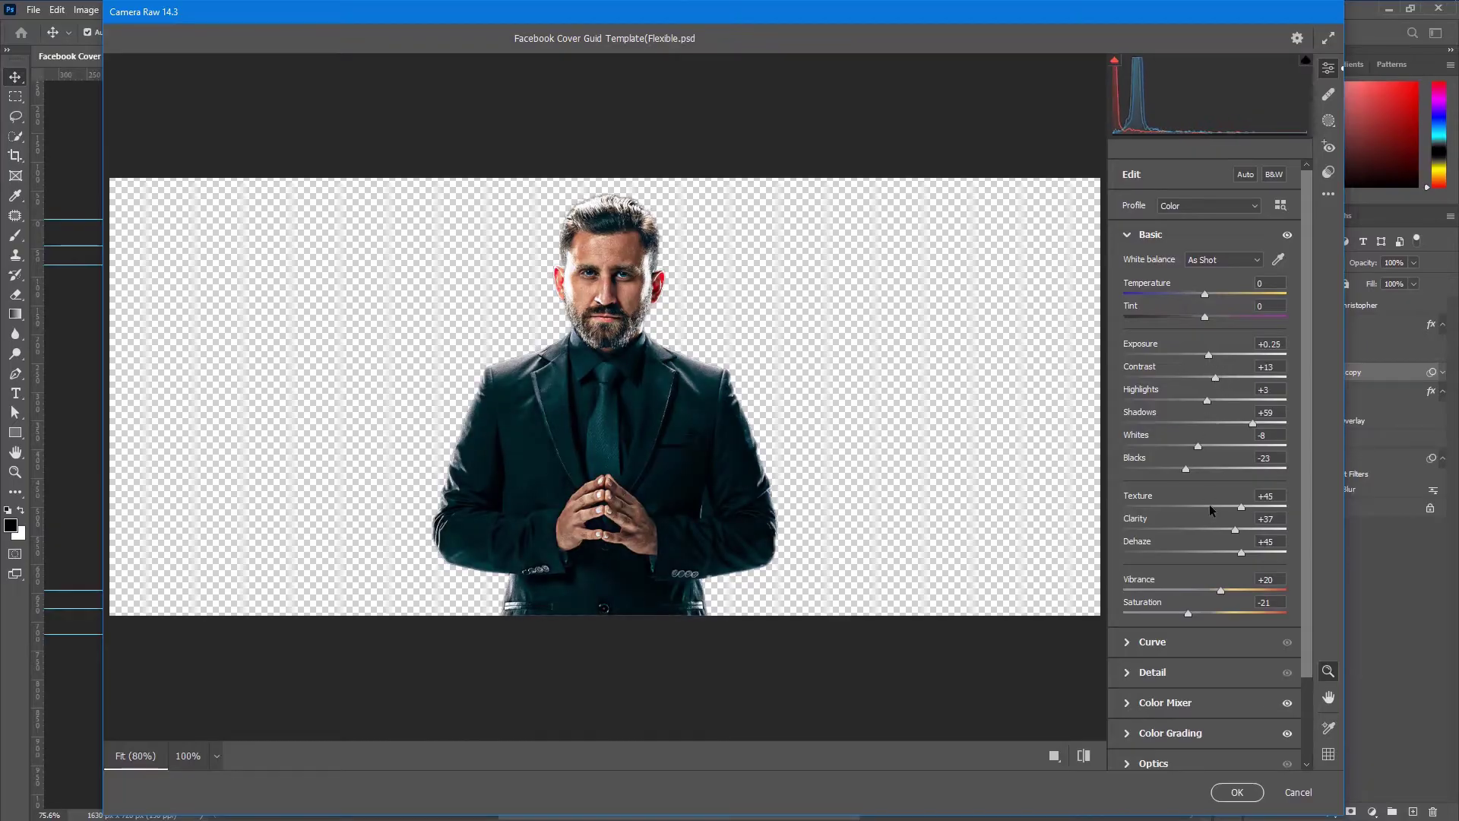
{"action": "left_click", "coordinate": [1237, 792]}
{"action": "left_click", "coordinate": [1413, 812]}
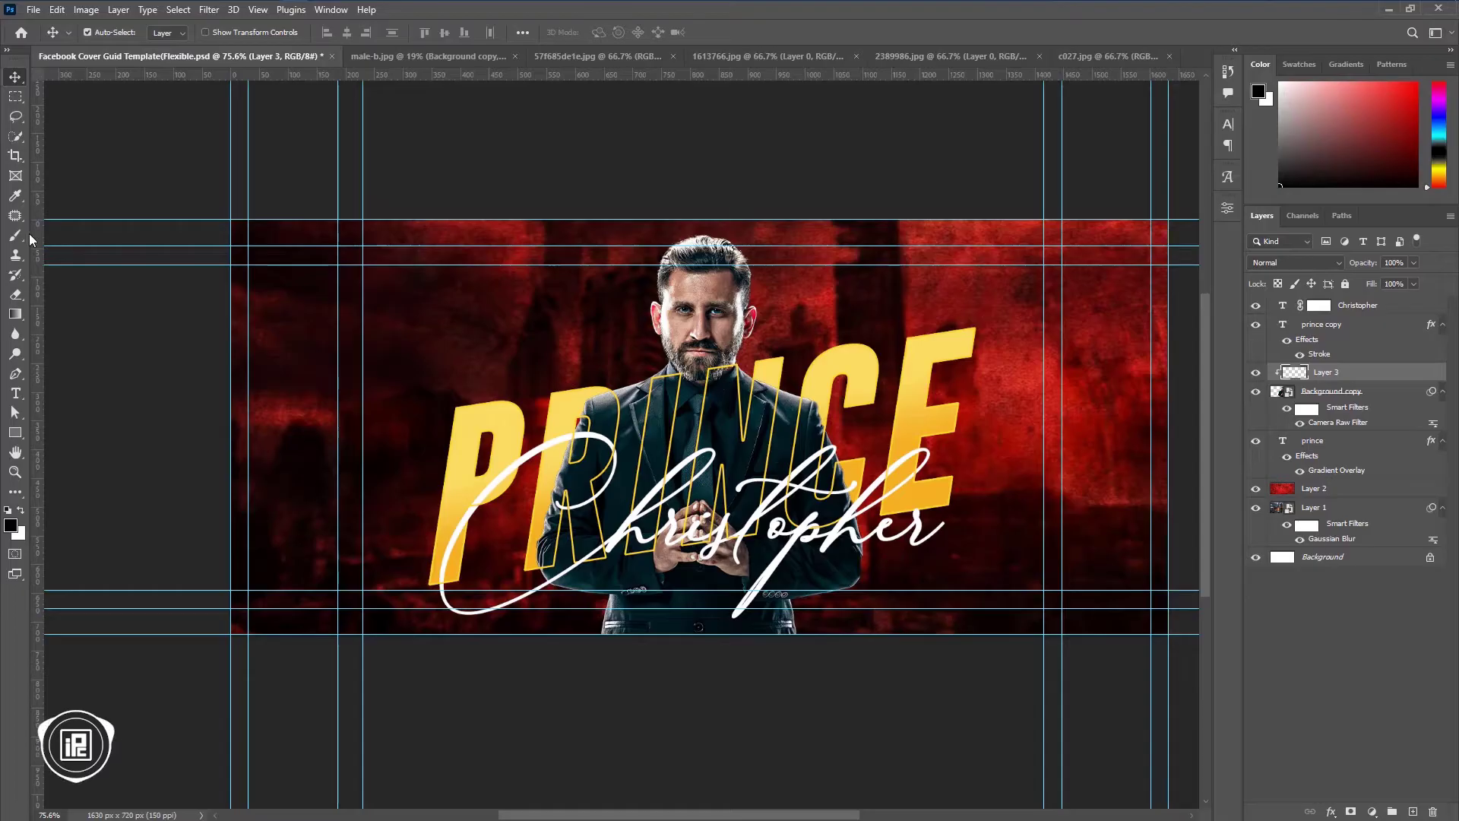
Paint dark red around the man's head with a soft round brush on Layer 3, set to Soft Light.
{"action": "left_click", "coordinate": [15, 236]}
{"action": "scroll", "coordinate": [684, 380], "scroll_direction": "up", "scroll_amount": 3}
{"action": "scroll", "coordinate": [684, 380], "scroll_direction": "down", "scroll_amount": 2}
{"action": "right_click", "coordinate": [713, 344]}
{"action": "left_click", "coordinate": [743, 304], "text": "alt"}
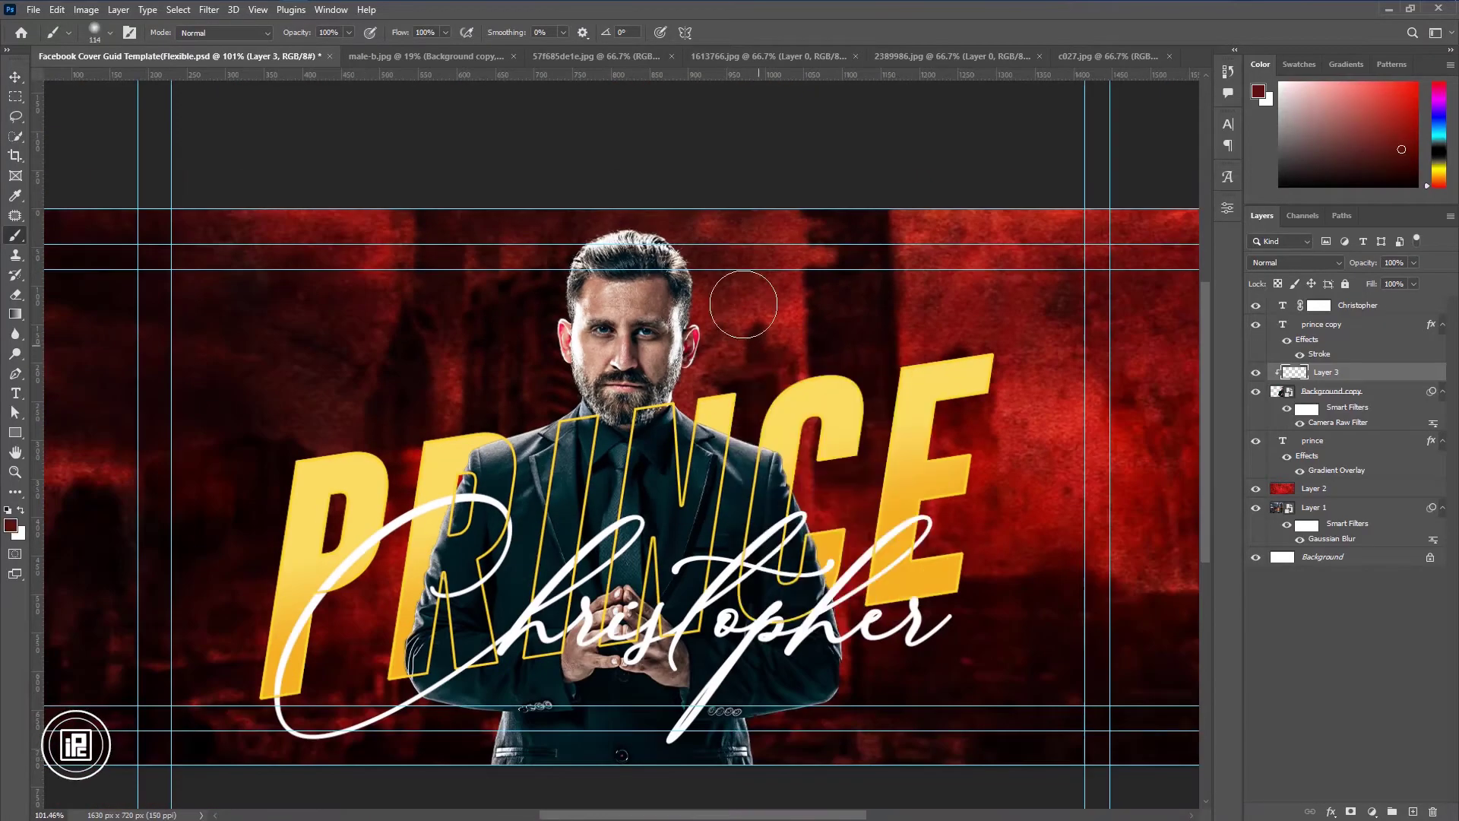
{"action": "left_click_drag", "start_coordinate": [691, 357], "coordinate": [719, 225]}
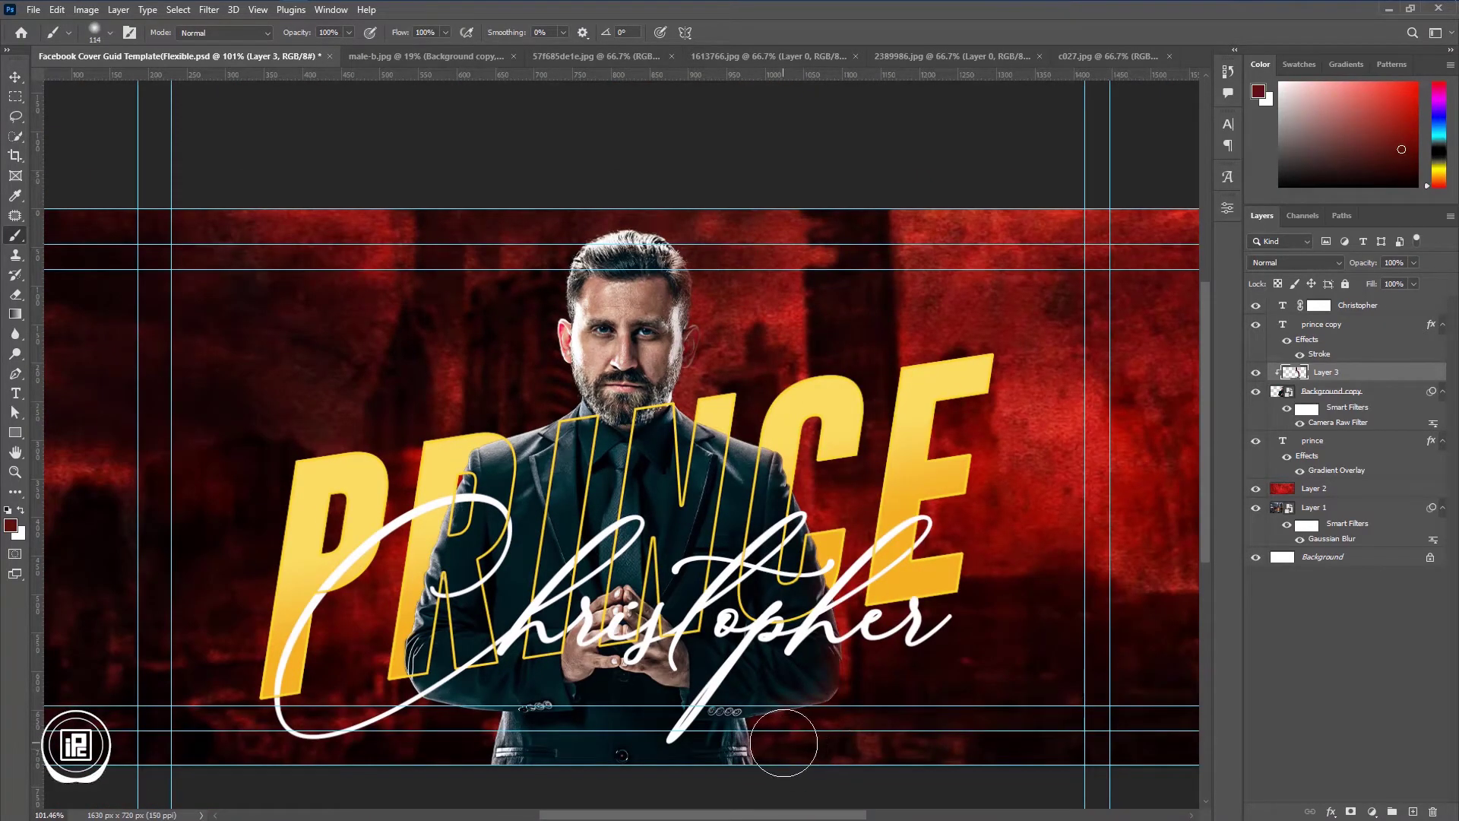
{"action": "right_click", "coordinate": [749, 342], "text": "alt"}
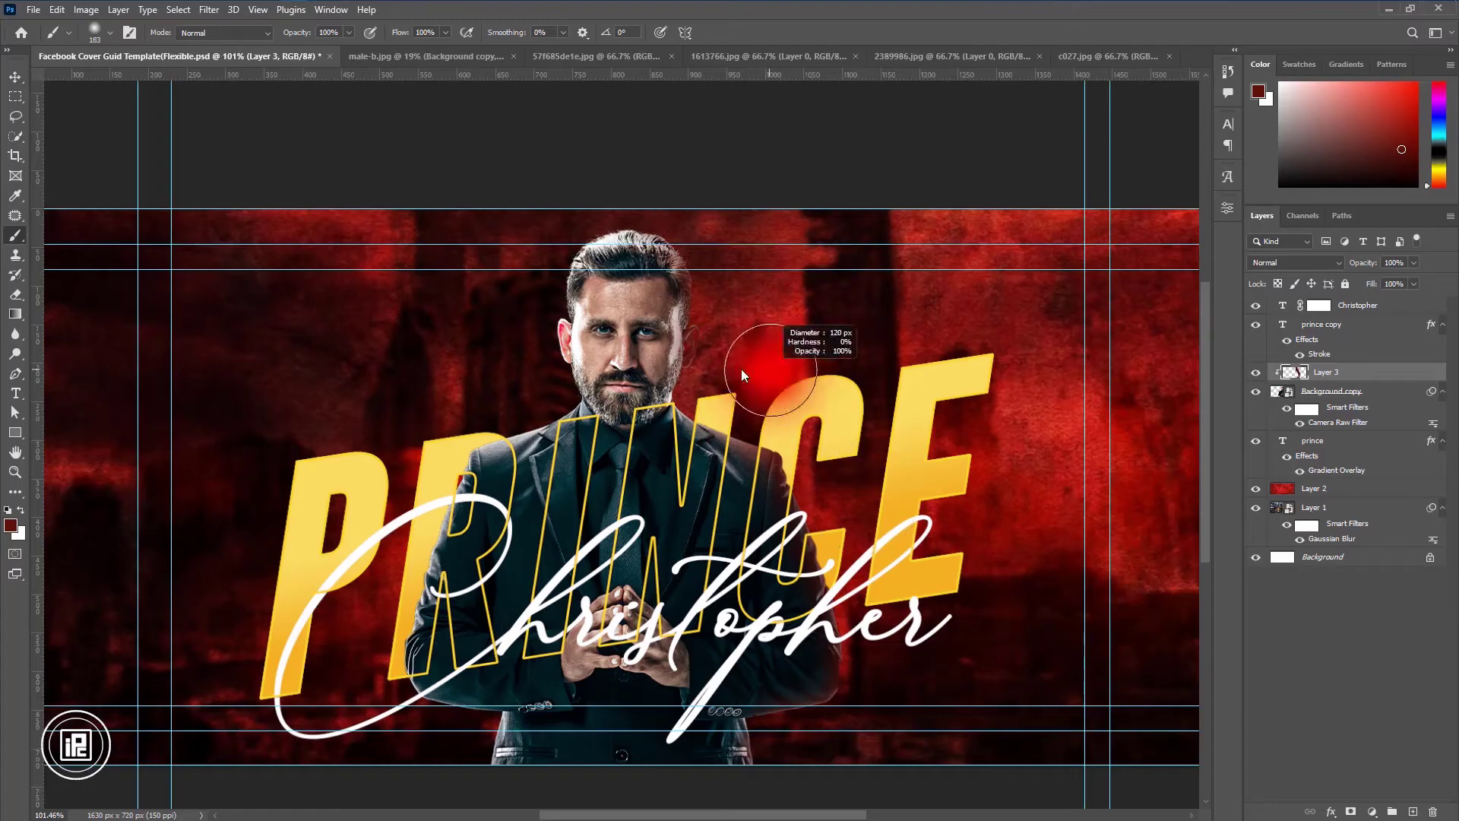
{"action": "left_click", "coordinate": [1285, 264]}
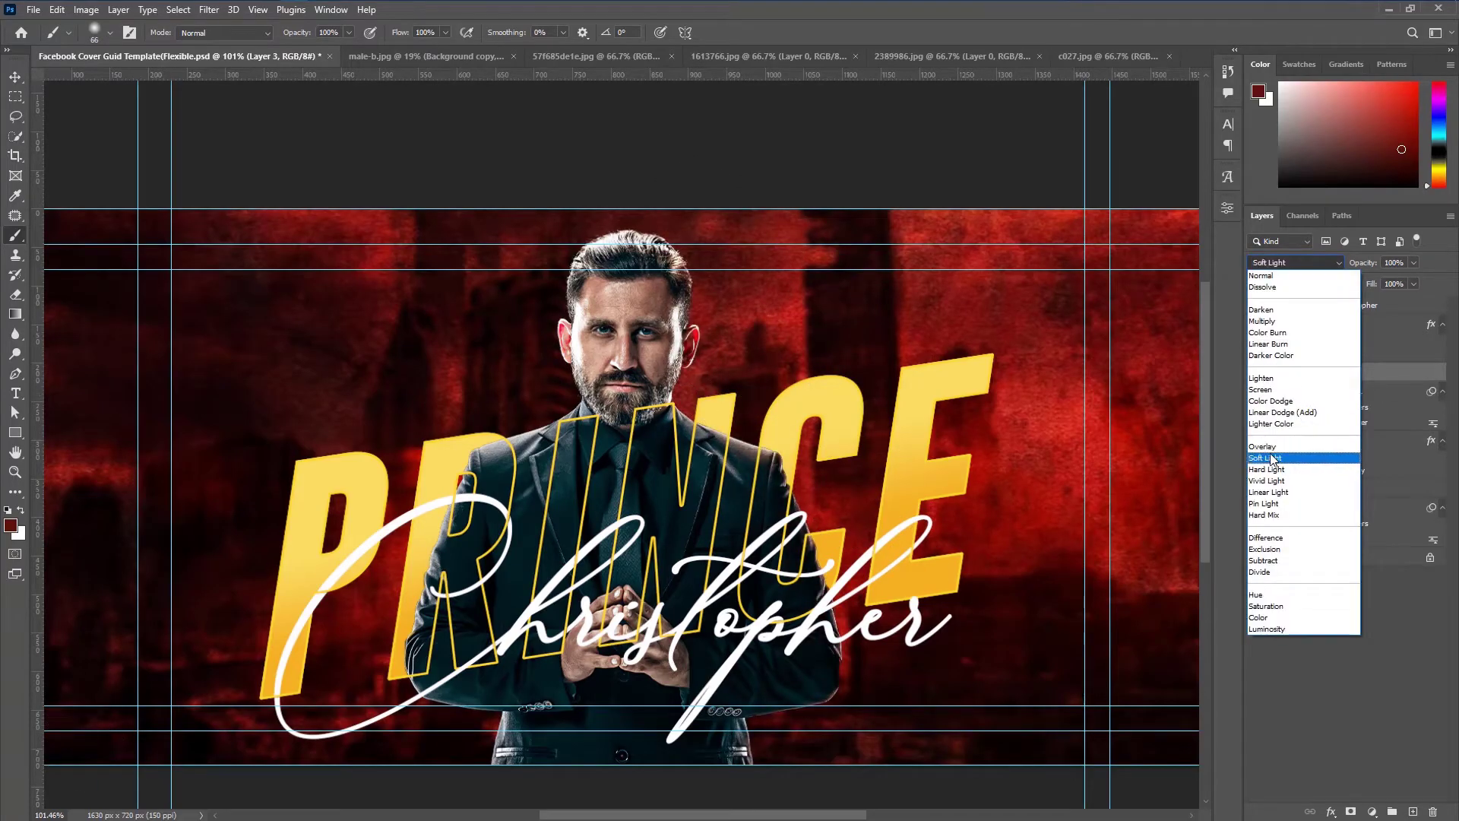
{"action": "left_click", "coordinate": [1275, 459]}
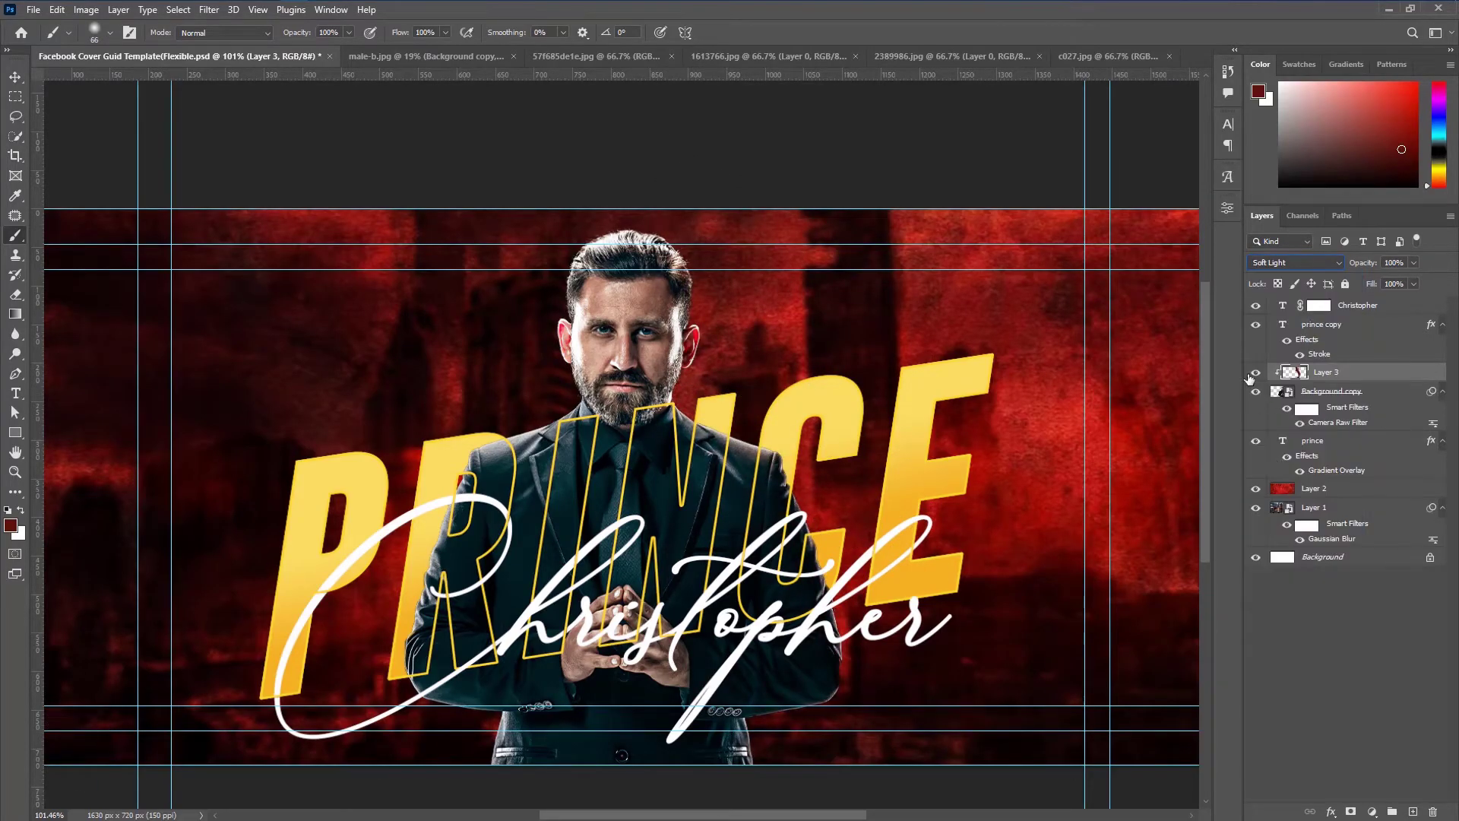
Sample a darker red, add Layer 4 in Soft Light, and load the man's outline selection.
{"action": "left_click", "coordinate": [544, 373], "text": "alt"}
{"action": "key", "text": "ctrl+shift+alt+n"}
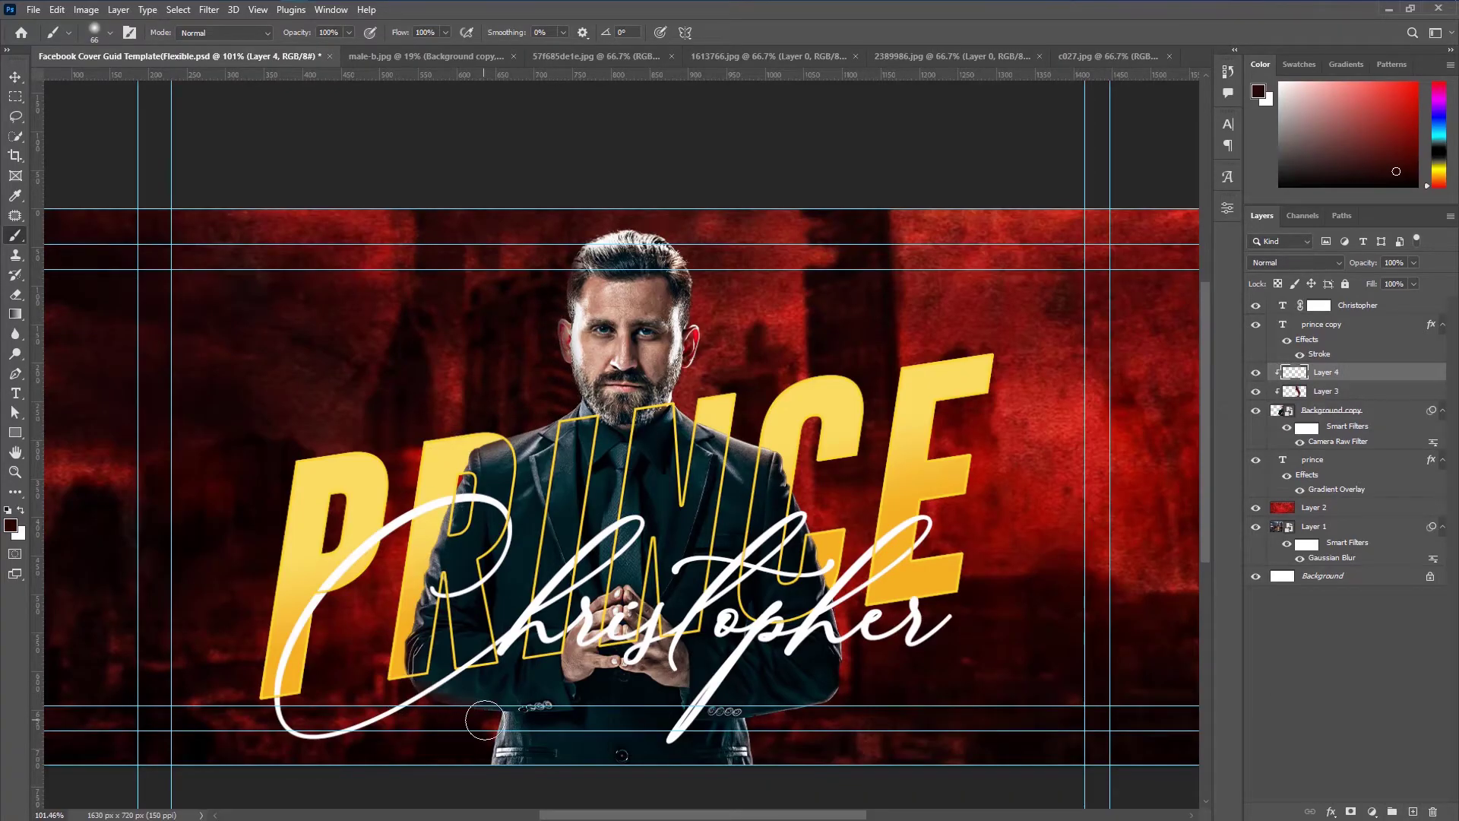
{"action": "left_click", "coordinate": [1296, 263]}
{"action": "left_click", "coordinate": [1284, 454]}
{"action": "left_click", "coordinate": [1278, 411], "text": "ctrl"}
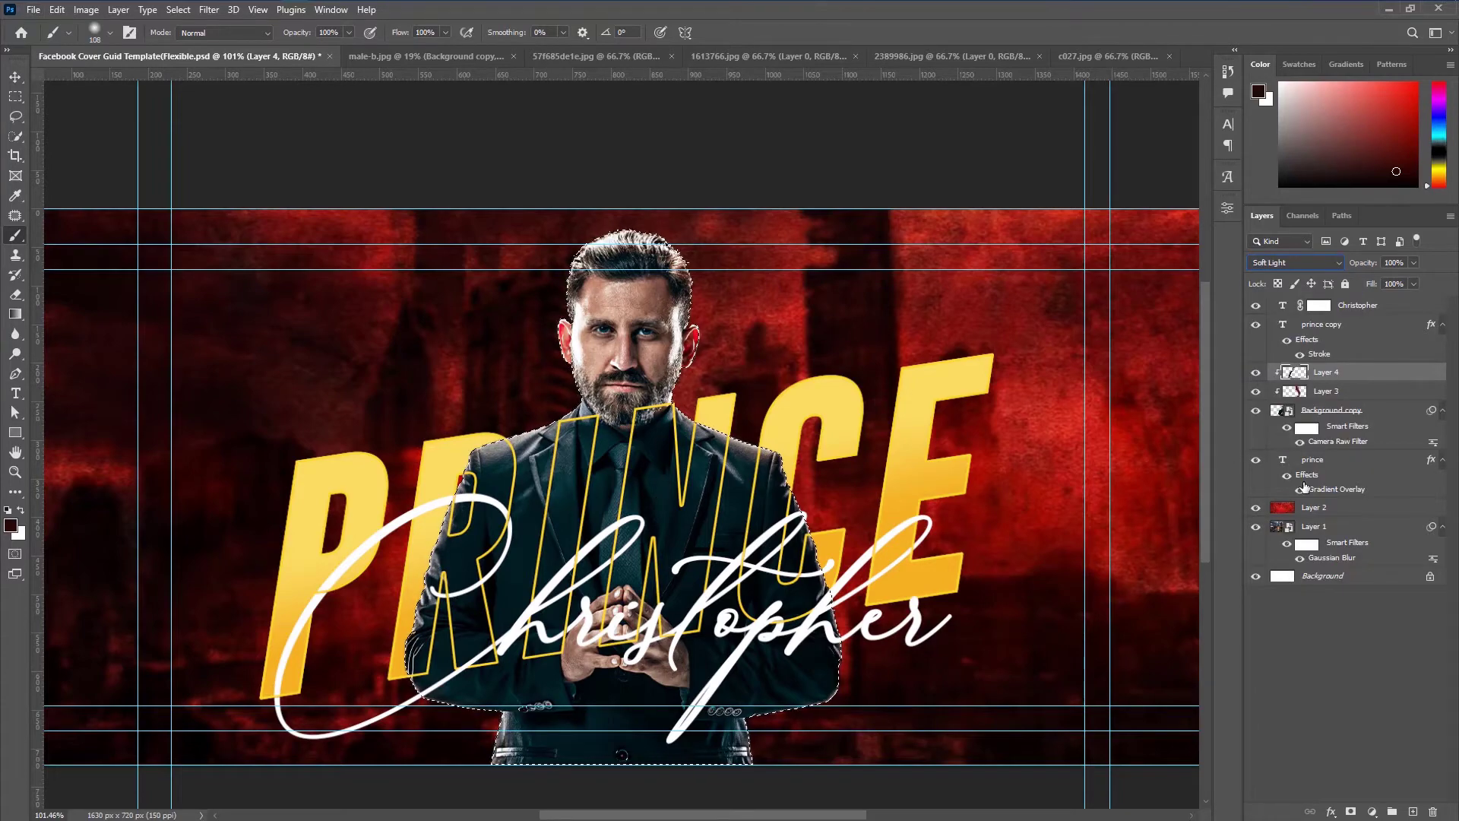
Add Layer 5 and set the paint colour to a darkened yellow sampled from PRINCE.
{"action": "key", "text": "ctrl+shift+alt+n"}
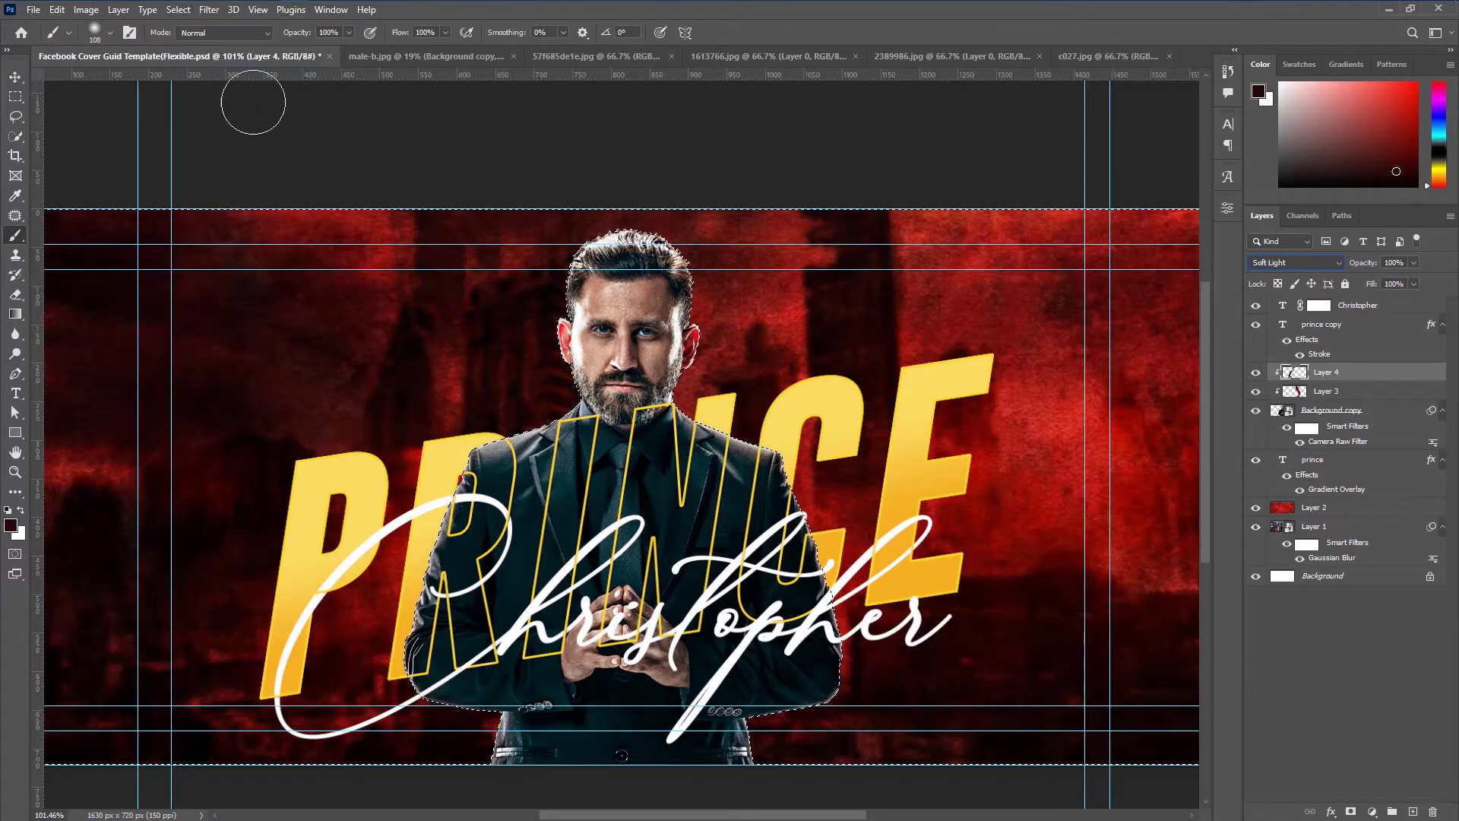
{"action": "scroll", "coordinate": [486, 426], "scroll_direction": "up", "scroll_amount": 6}
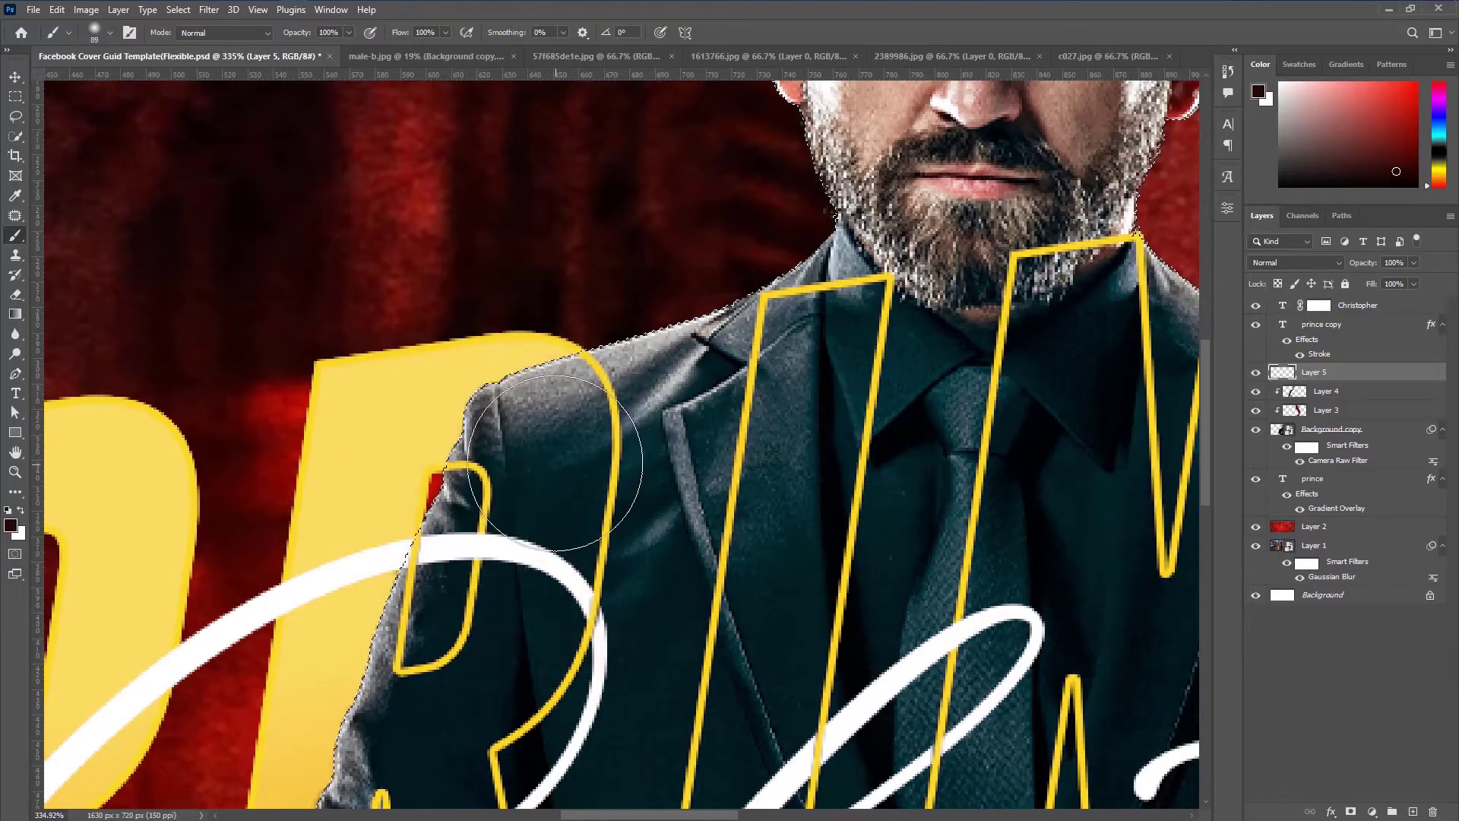
{"action": "left_click", "coordinate": [441, 417], "text": "alt"}
{"action": "left_click", "coordinate": [1083, 358]}
{"action": "left_click", "coordinate": [1342, 204]}
Brush a subtle yellow rim light along the suit edges with a smaller brush at 16% flow.
{"action": "key", "text": "b"}
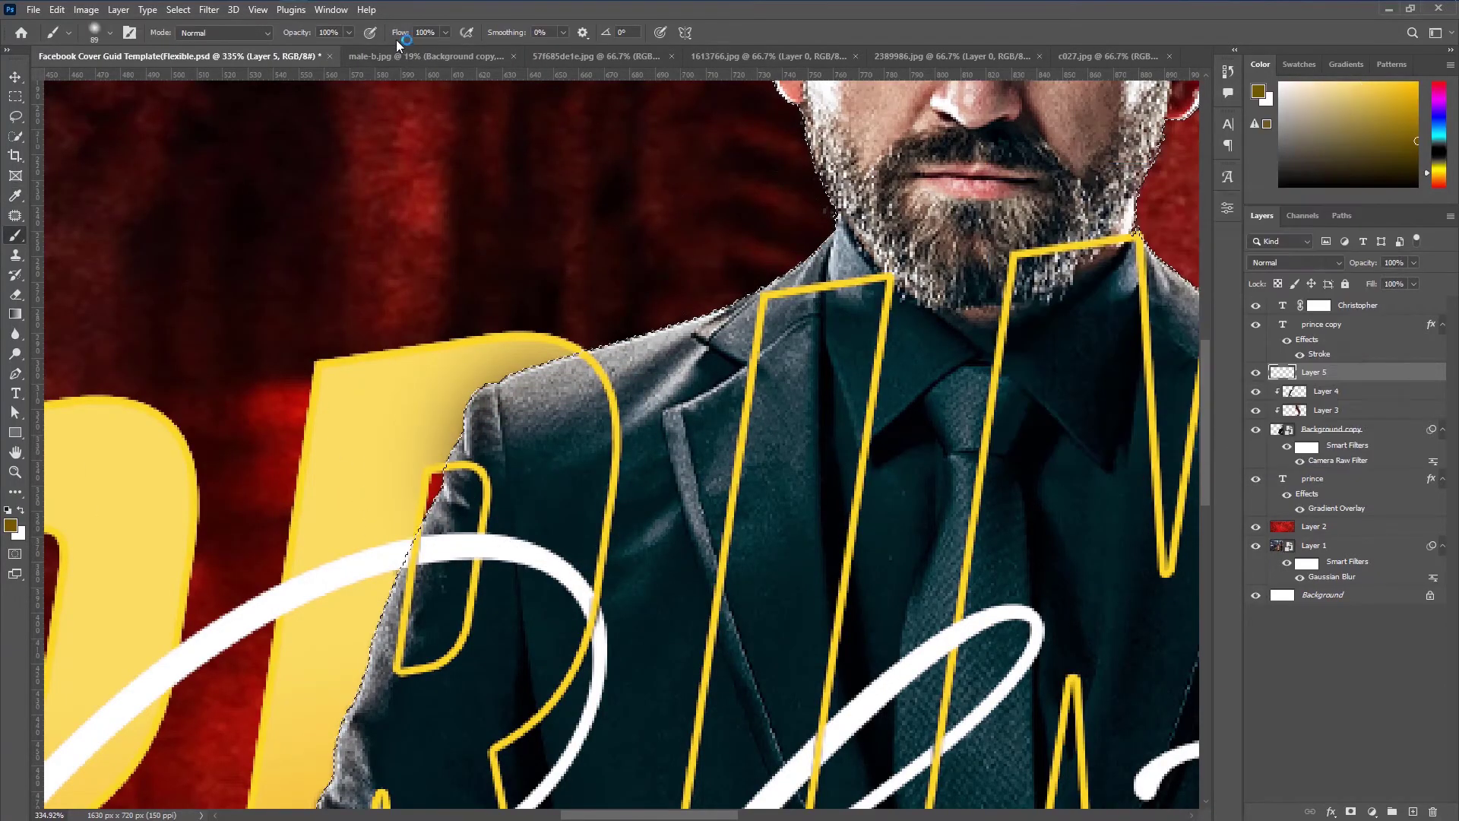
{"action": "scroll", "coordinate": [413, 496], "scroll_direction": "down", "scroll_amount": 5}
{"action": "scroll", "coordinate": [440, 482], "scroll_direction": "up", "scroll_amount": 2}
{"action": "left_click_drag", "start_coordinate": [440, 481], "coordinate": [426, 482]}
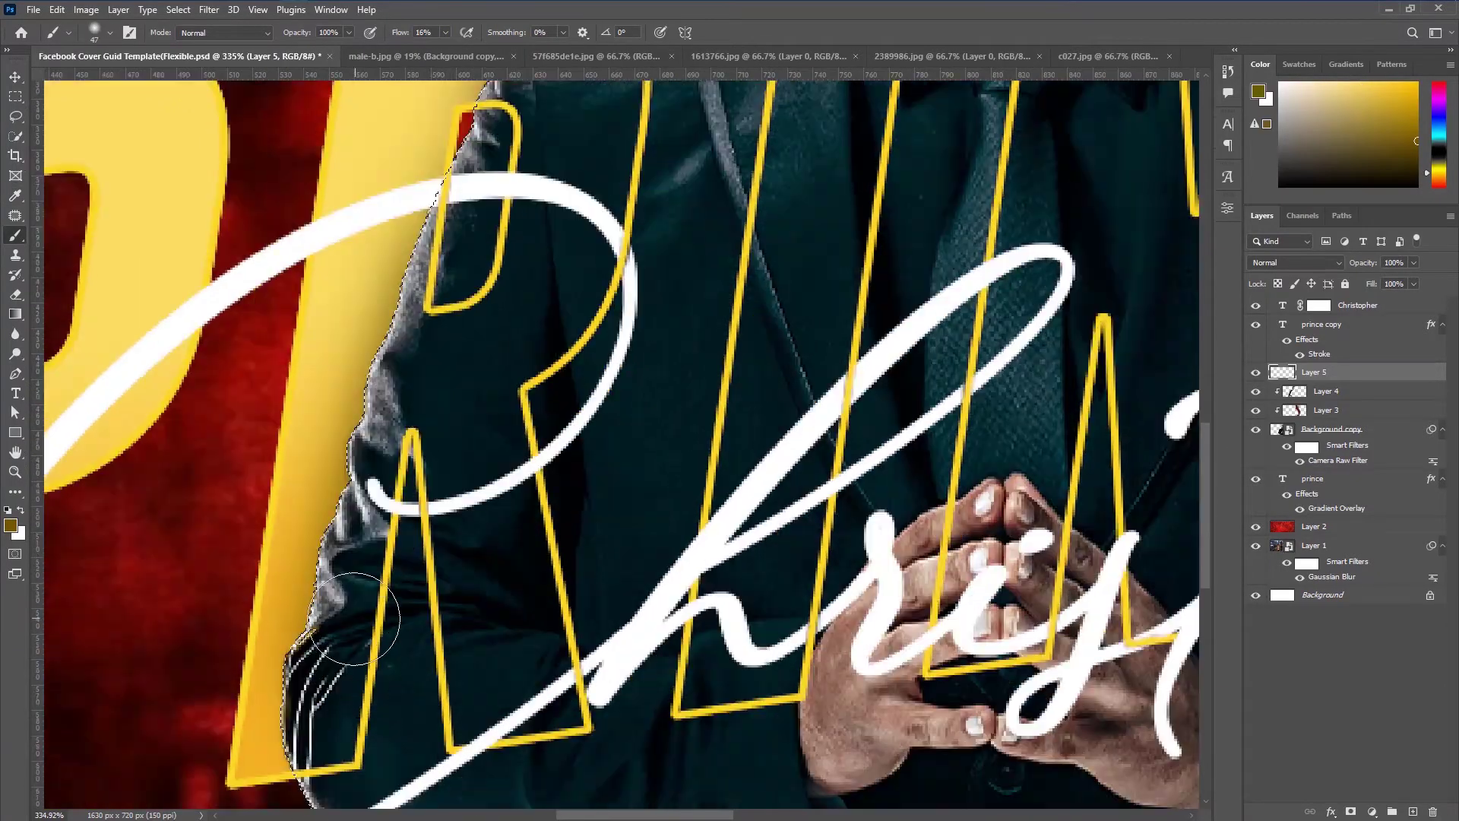
{"action": "scroll", "coordinate": [524, 342], "scroll_direction": "up", "scroll_amount": 3}
{"action": "scroll", "coordinate": [524, 342], "scroll_direction": "down", "scroll_amount": 3}
{"action": "scroll", "coordinate": [857, 295], "scroll_direction": "up", "scroll_amount": 2}
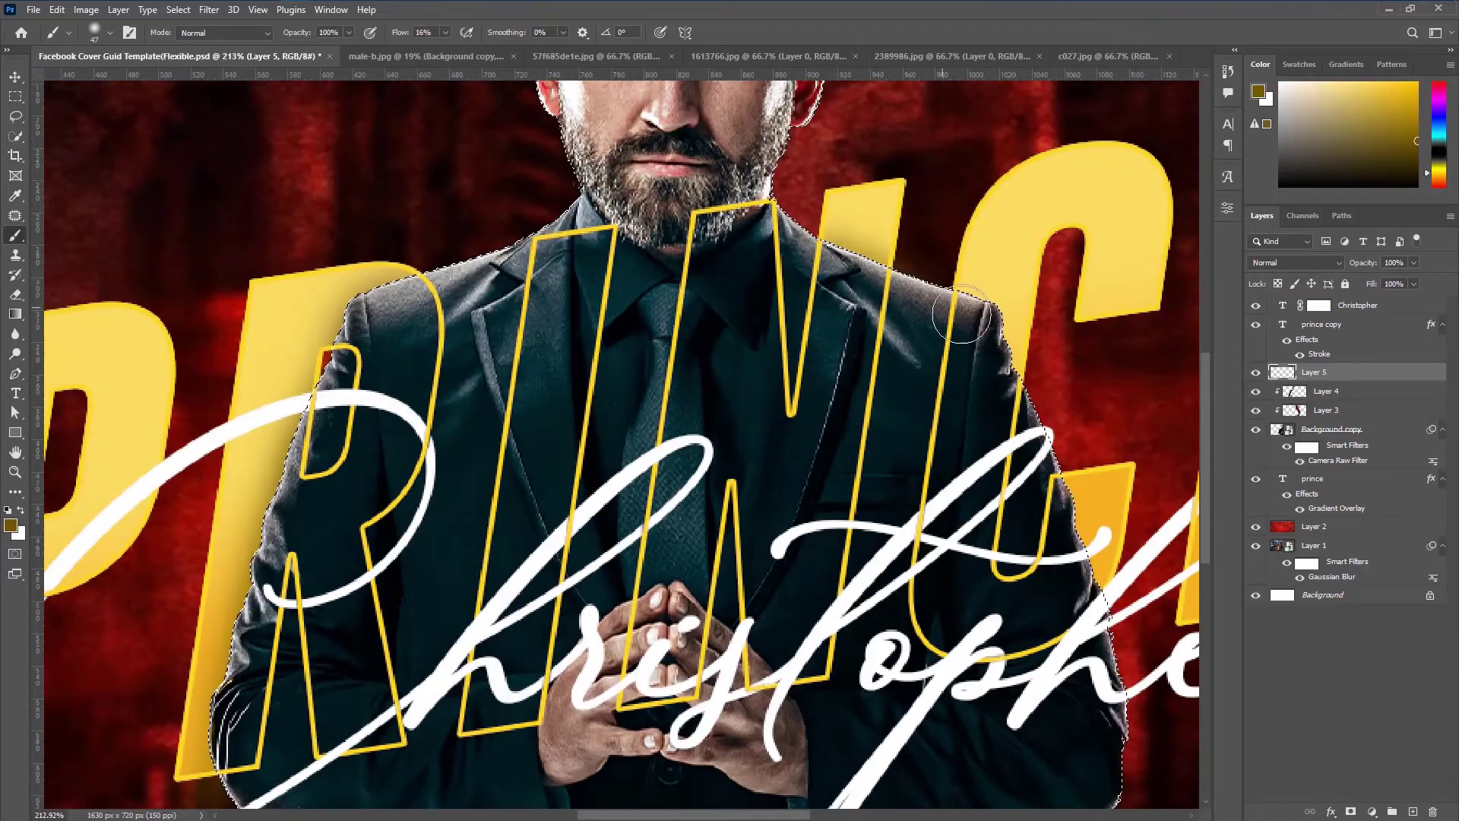
{"action": "scroll", "coordinate": [942, 308], "scroll_direction": "down", "scroll_amount": 3}
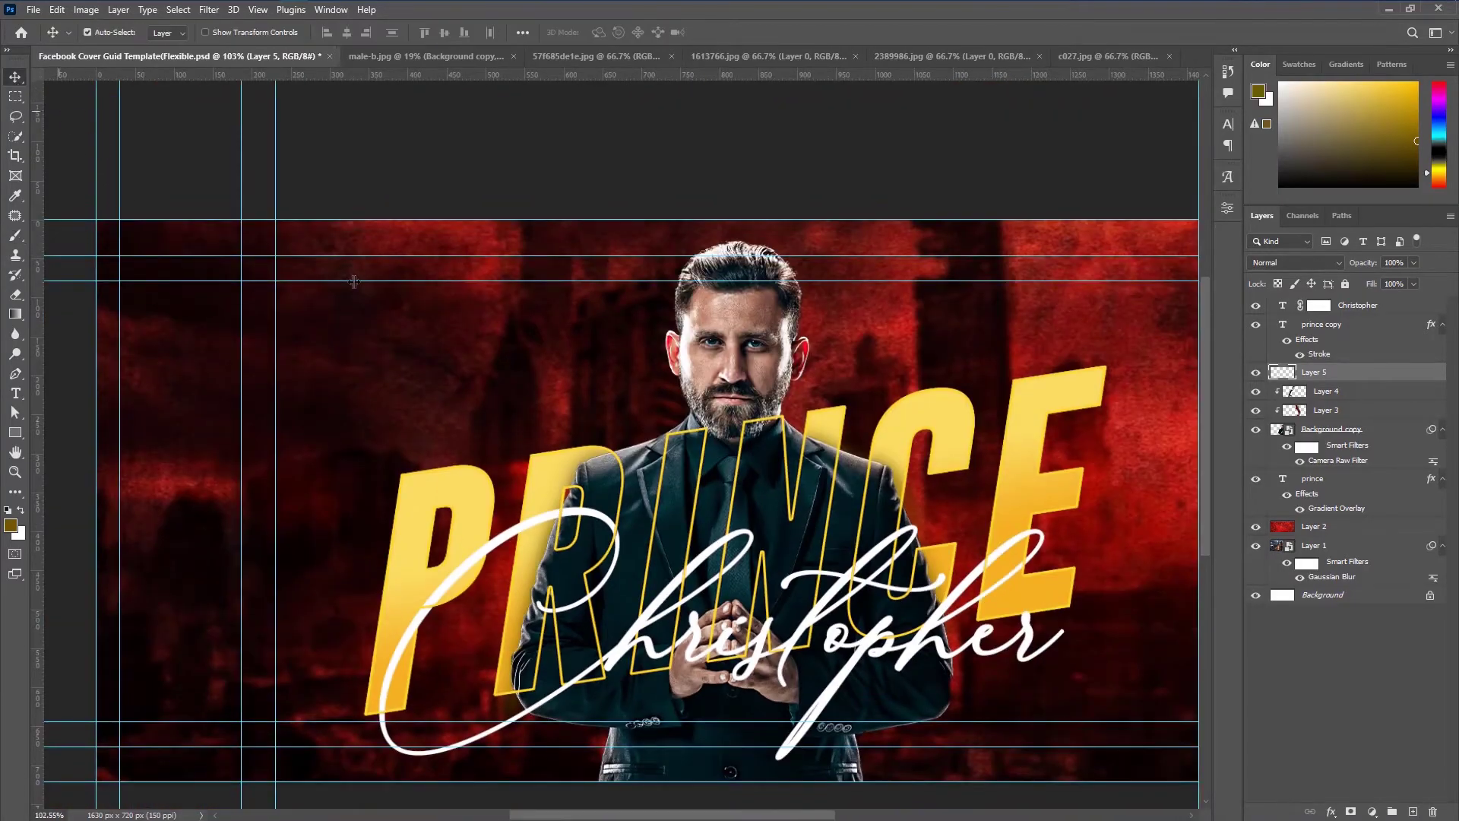
{"action": "scroll", "coordinate": [440, 342], "scroll_direction": "down", "scroll_amount": 2}
Choose the 2500 px brush tip and set the foreground colour to red.
{"action": "right_click", "coordinate": [776, 648]}
{"action": "left_click", "coordinate": [777, 648]}
{"action": "left_click", "coordinate": [752, 674]}
{"action": "left_click", "coordinate": [783, 707]}
{"action": "key", "text": "Return"}
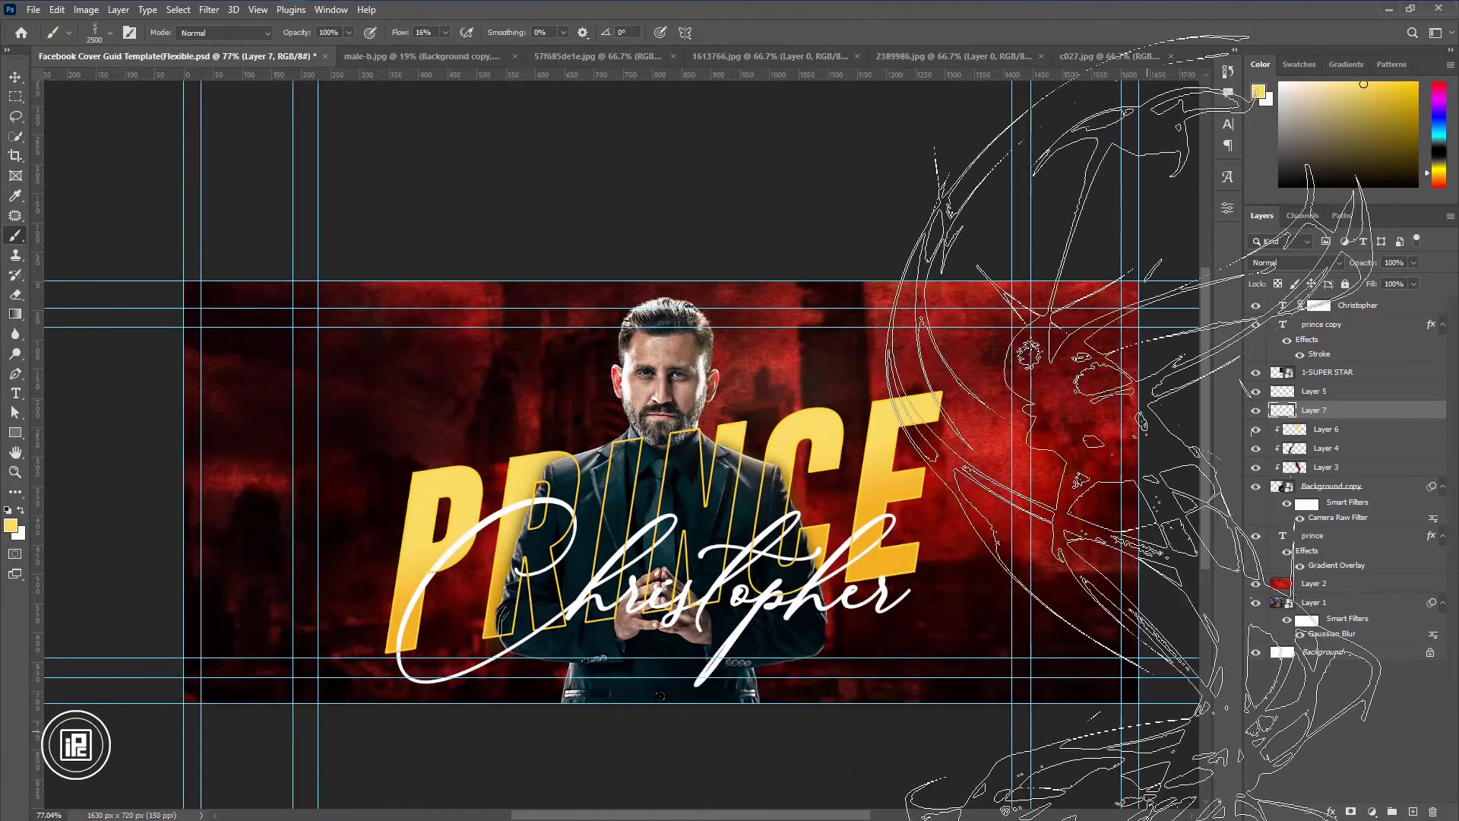
{"action": "left_click", "coordinate": [228, 391], "text": "alt"}
Add Layer 8 above Layer 2 and Layer 9 above Layer 5.
{"action": "scroll", "coordinate": [750, 424], "scroll_direction": "down", "scroll_amount": 2}
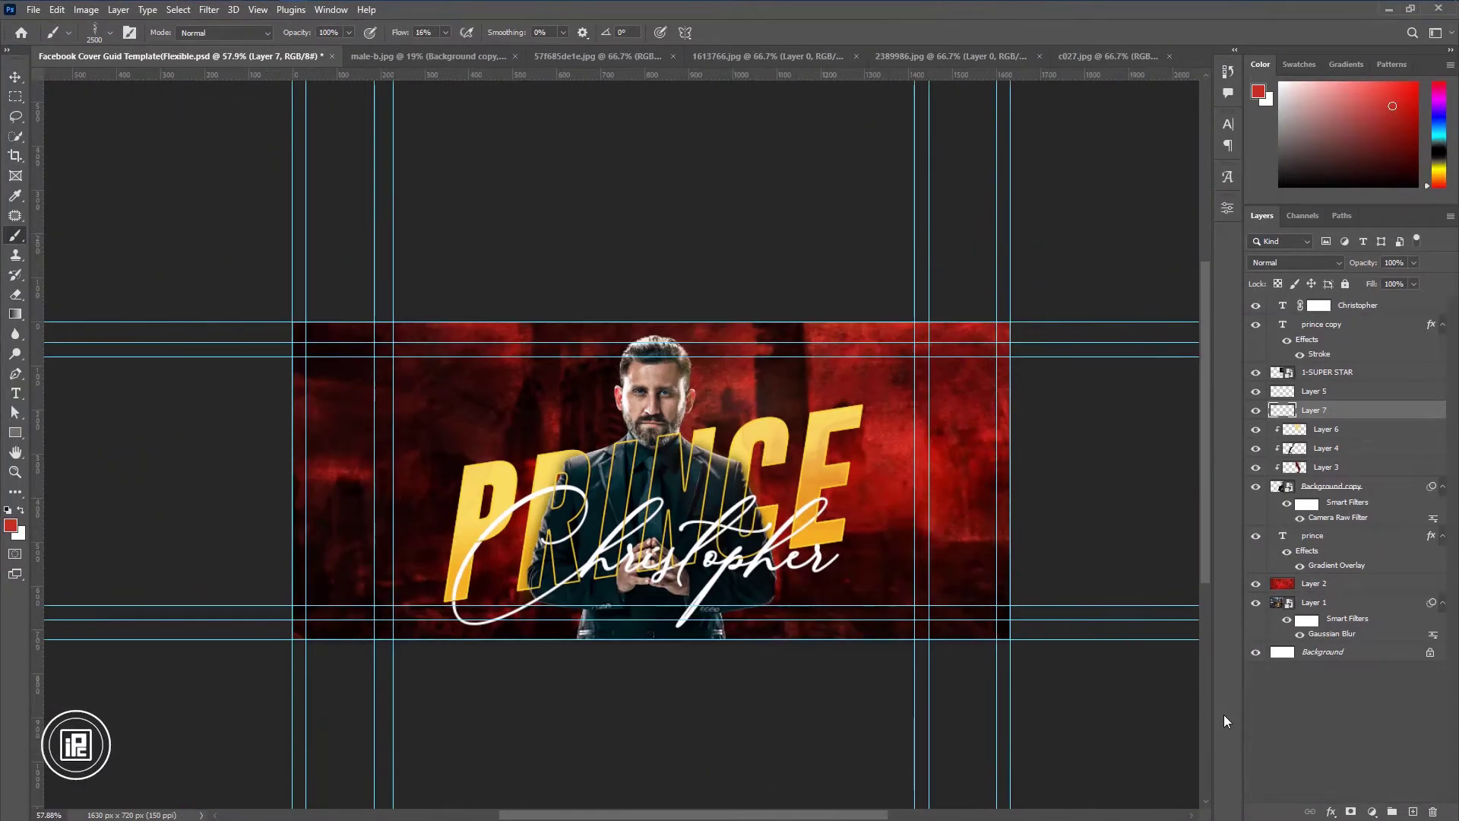
{"action": "left_click", "coordinate": [1315, 583]}
{"action": "key", "text": "ctrl+shift+alt+n"}
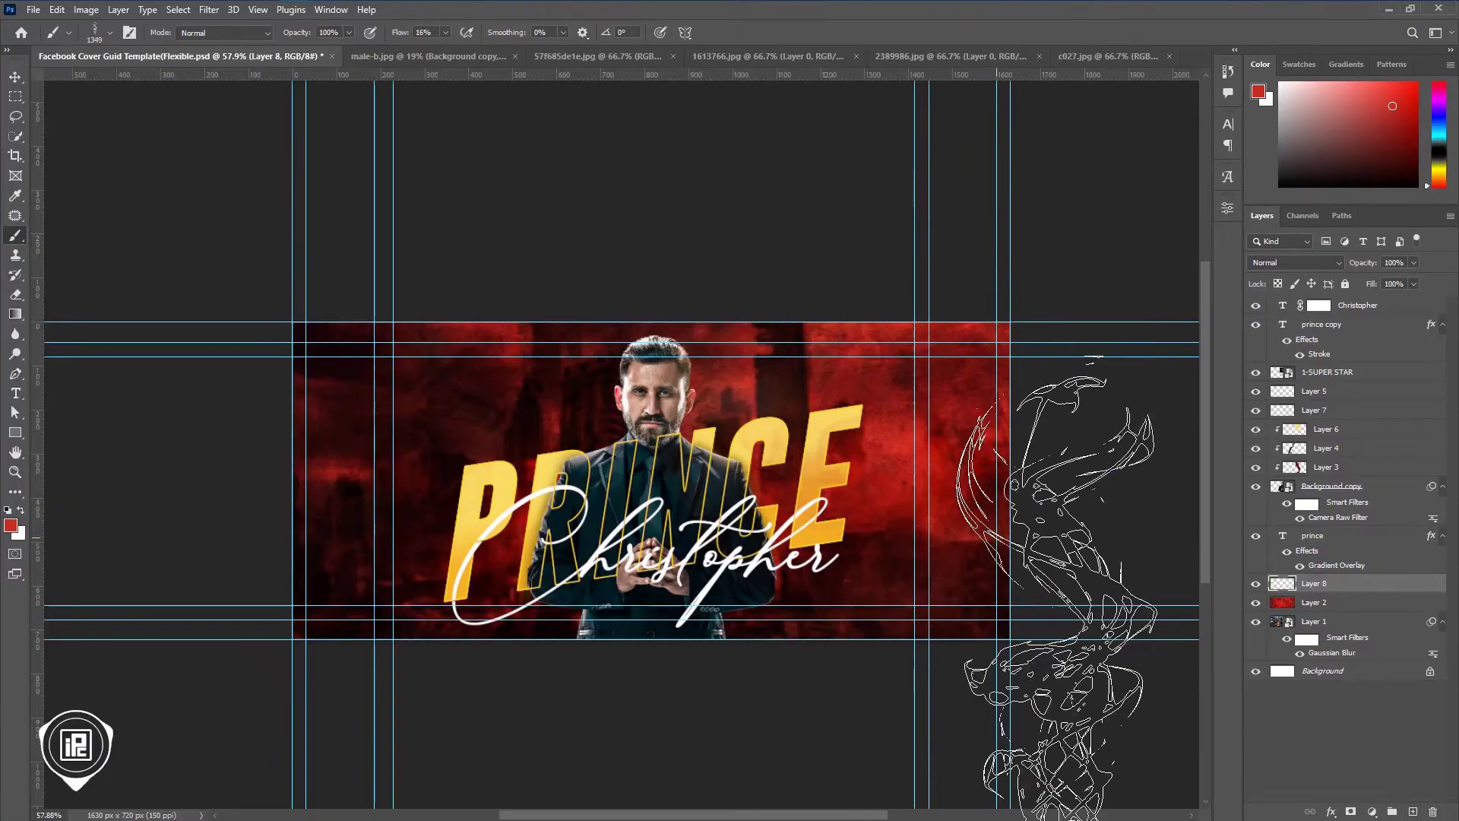
{"action": "scroll", "coordinate": [565, 622], "scroll_direction": "up", "scroll_amount": 2}
{"action": "key", "text": "v"}
{"action": "left_click", "coordinate": [1344, 392]}
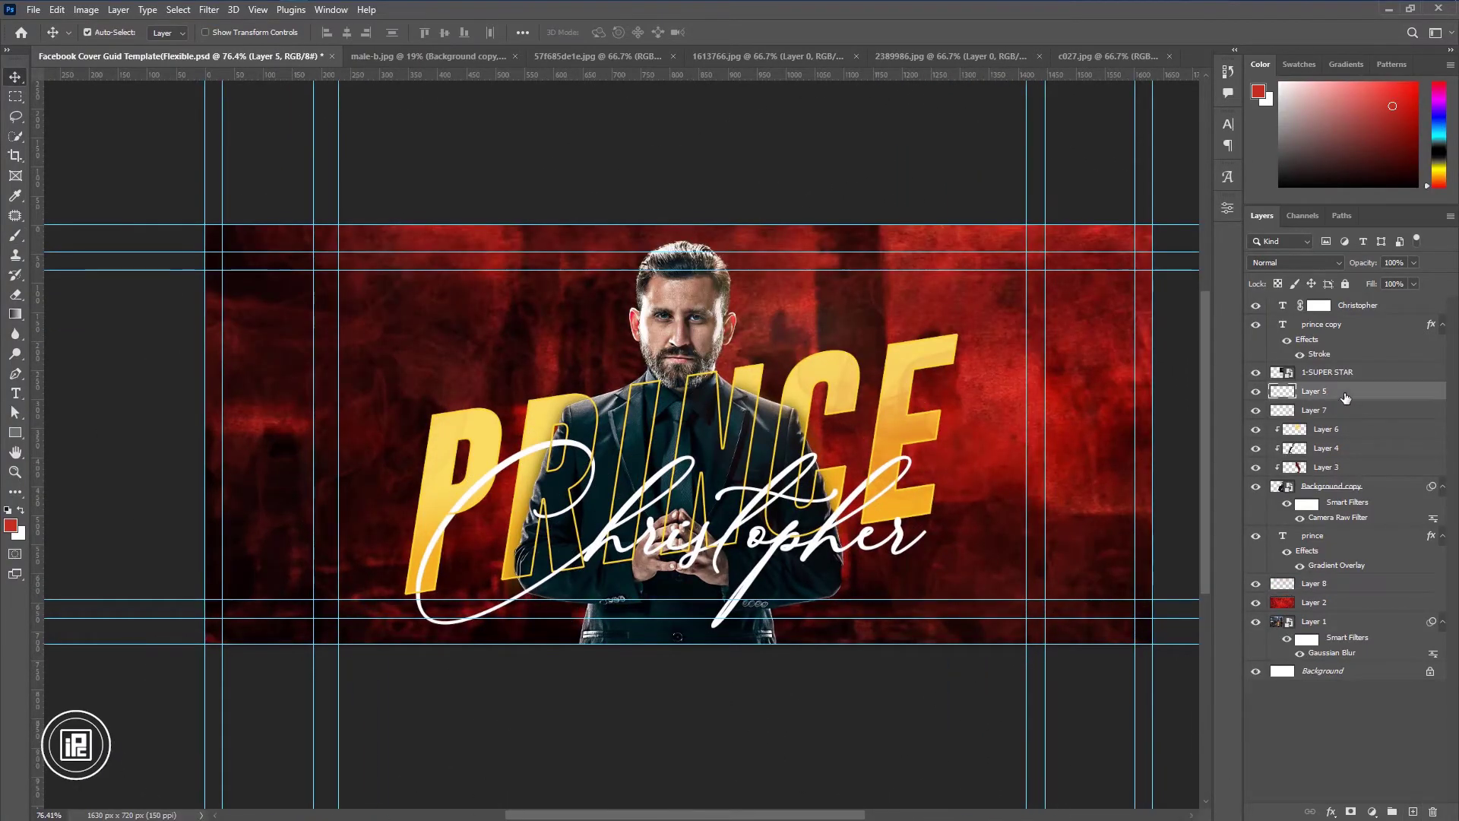
{"action": "left_click", "coordinate": [1412, 812]}
Stamp red smoke with the figure-shaped smoke brush.
{"action": "key", "text": "b"}
{"action": "right_click", "coordinate": [646, 357]}
{"action": "double_click", "coordinate": [741, 566]}
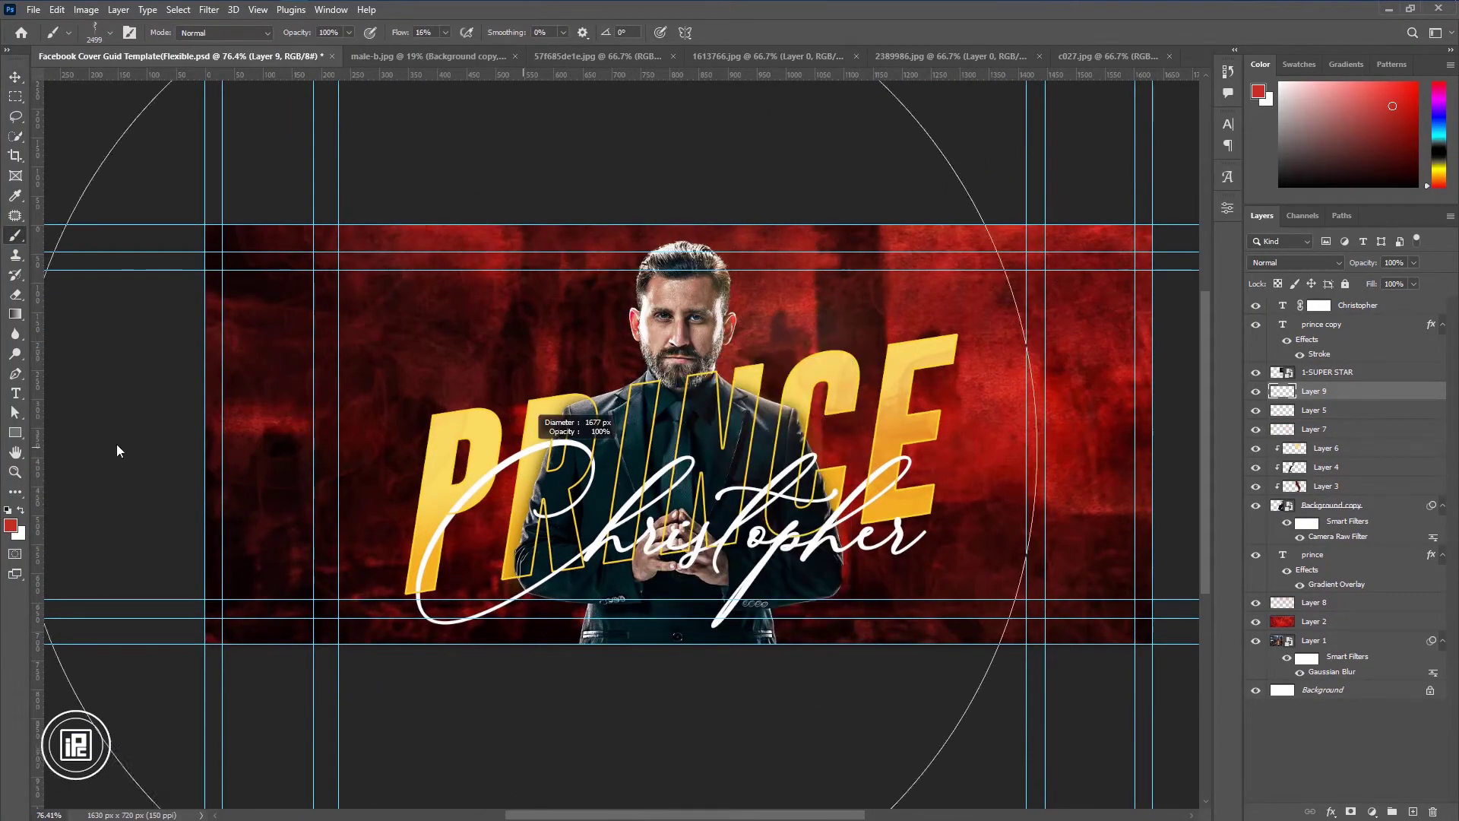
{"action": "scroll", "coordinate": [583, 477], "scroll_direction": "up", "scroll_amount": 2}
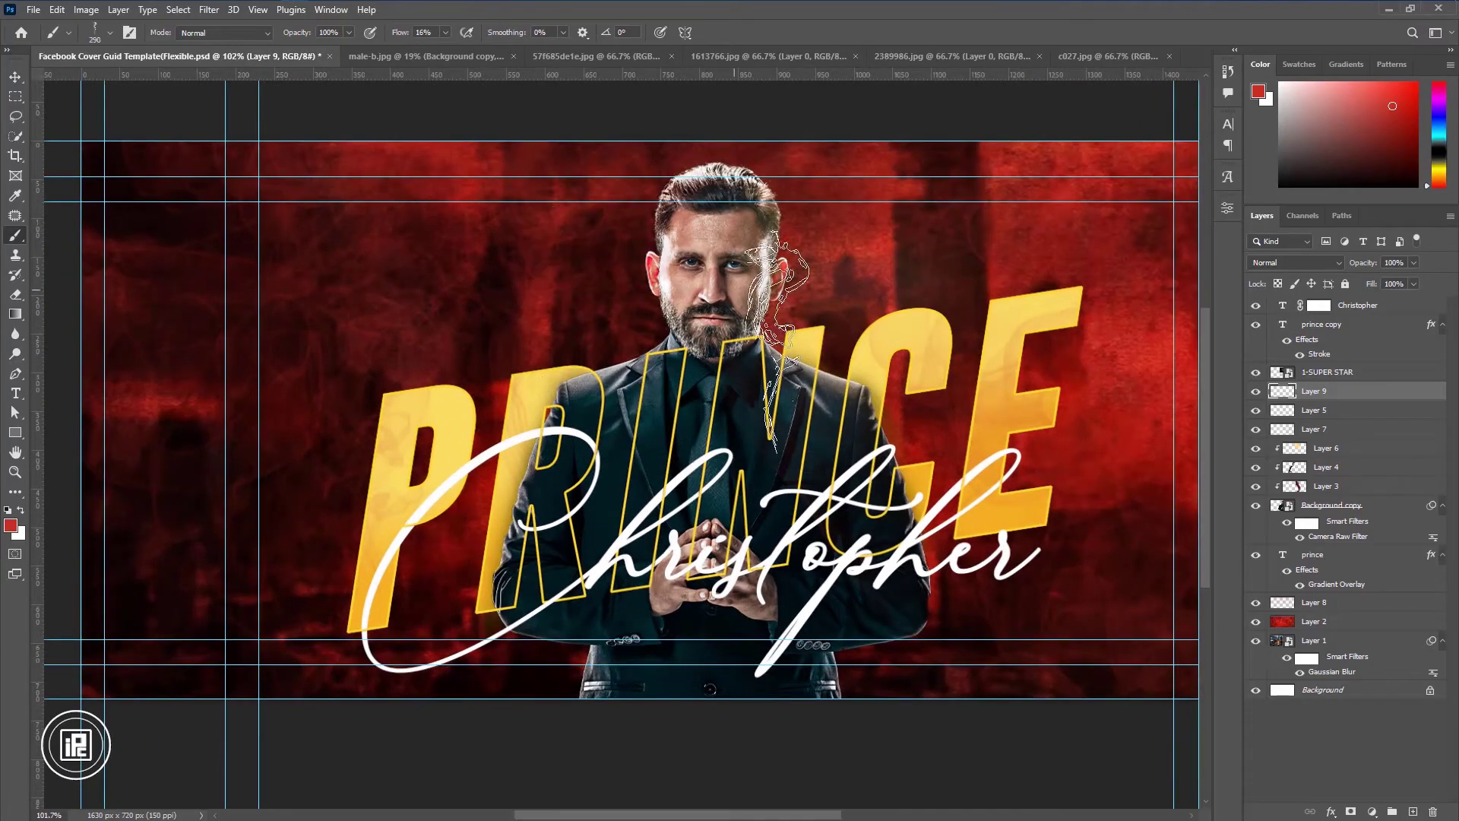
{"action": "scroll", "coordinate": [525, 509], "scroll_direction": "down", "scroll_amount": 2}
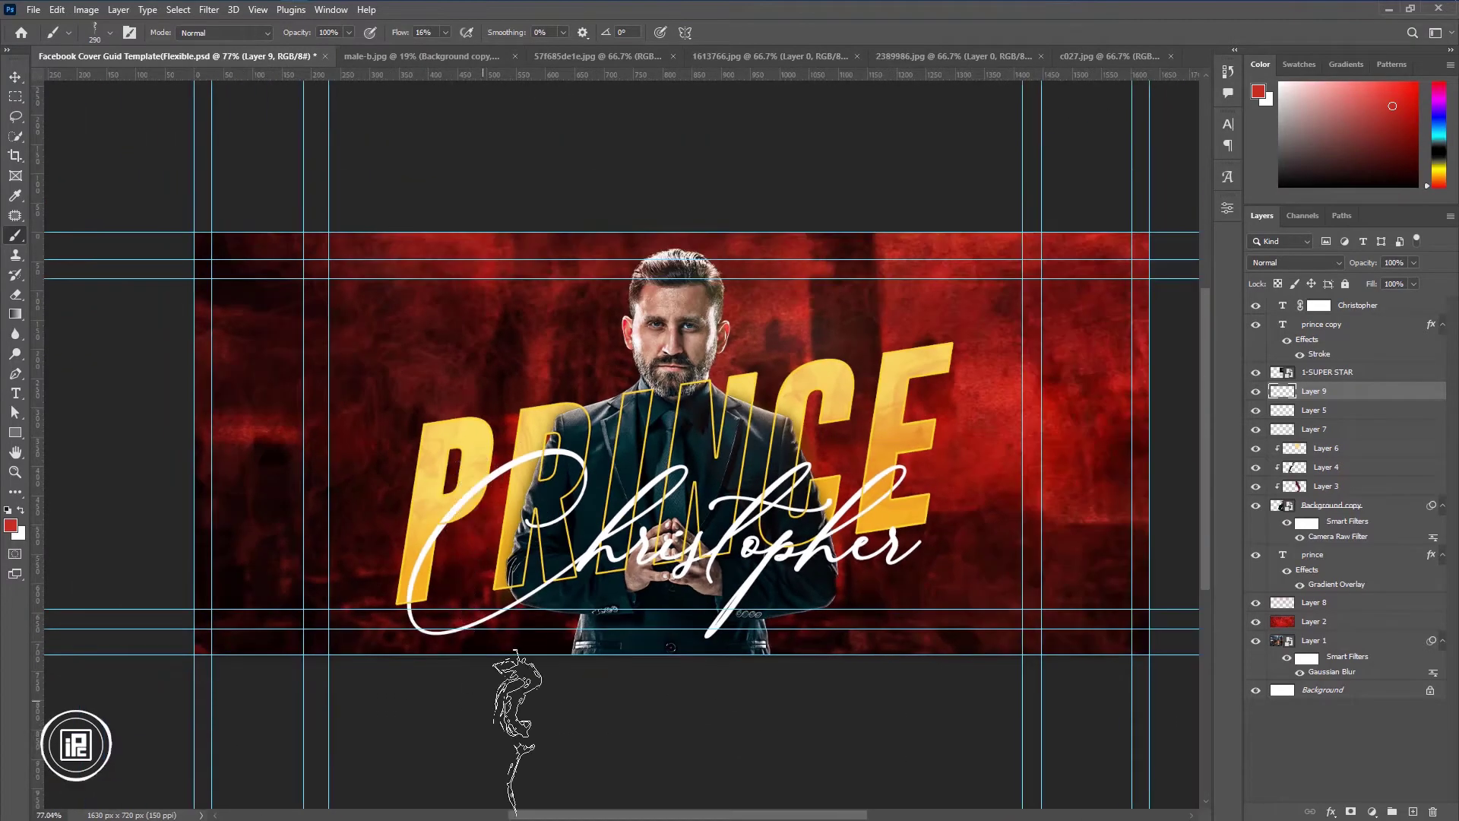
{"action": "key", "text": "v"}
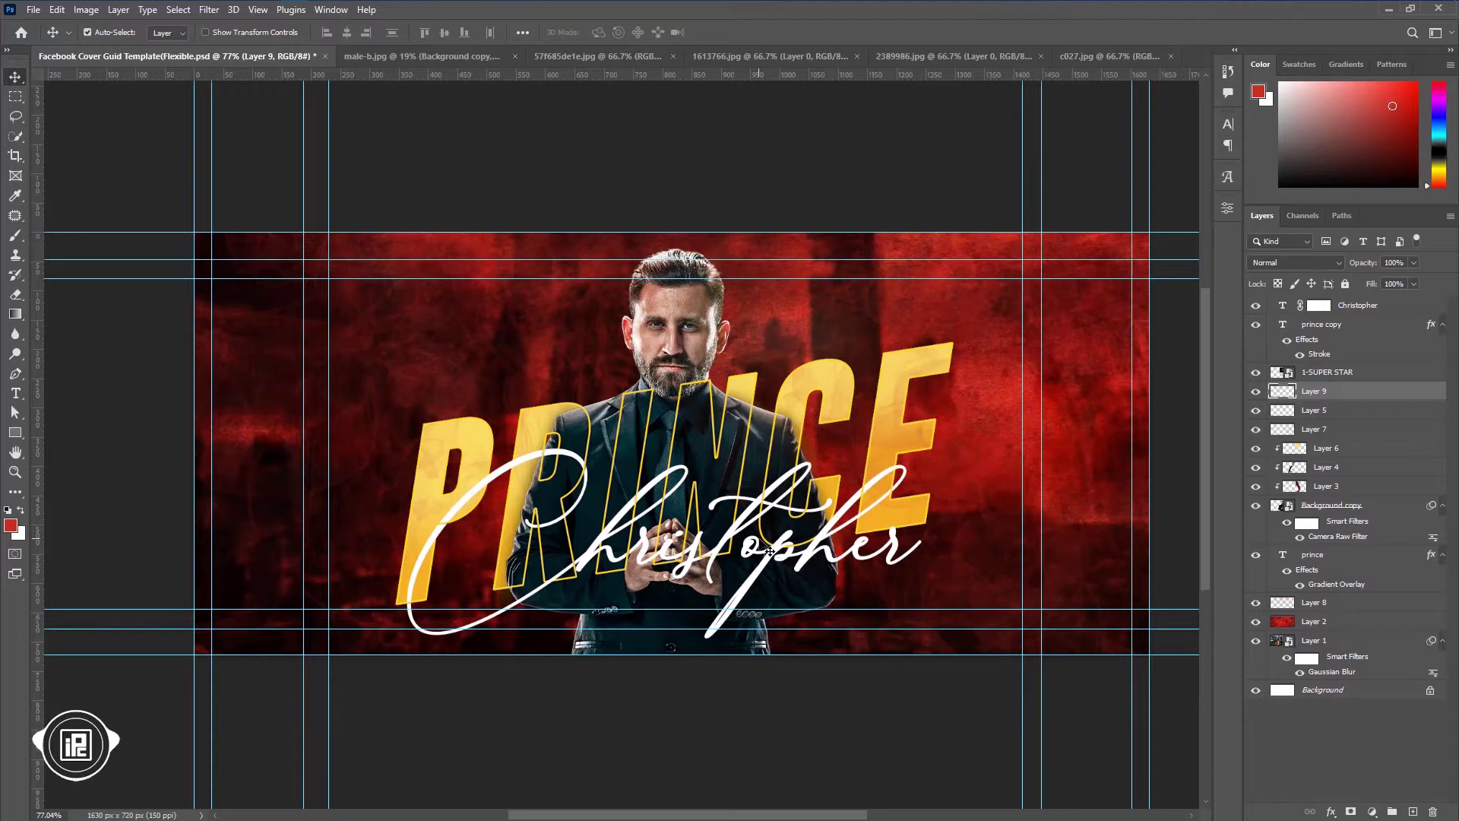
Place the free-lens-flare-effect-photoshop-overlay-thumb40 image at the top of the layers in Lighten mode and begin scaling it.
{"action": "key", "text": "alt+Tab"}
{"action": "left_click_drag", "start_coordinate": [802, 169], "coordinate": [669, 426]}
{"action": "key", "text": "Return"}
{"action": "left_click_drag", "start_coordinate": [1347, 390], "coordinate": [1347, 305]}
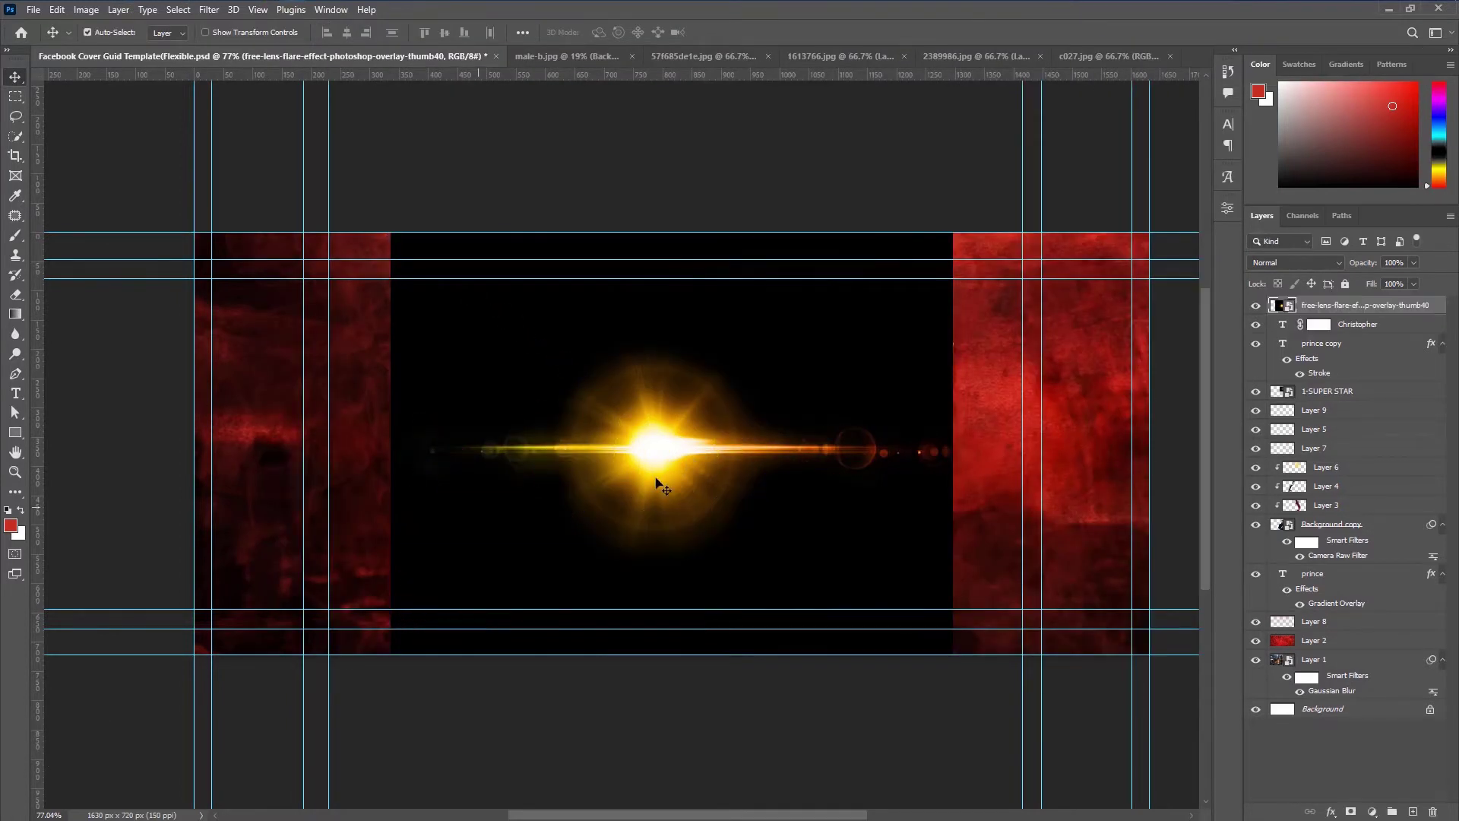
{"action": "left_click", "coordinate": [1296, 262]}
{"action": "left_click", "coordinate": [1291, 377]}
{"action": "key", "text": "ctrl+t"}
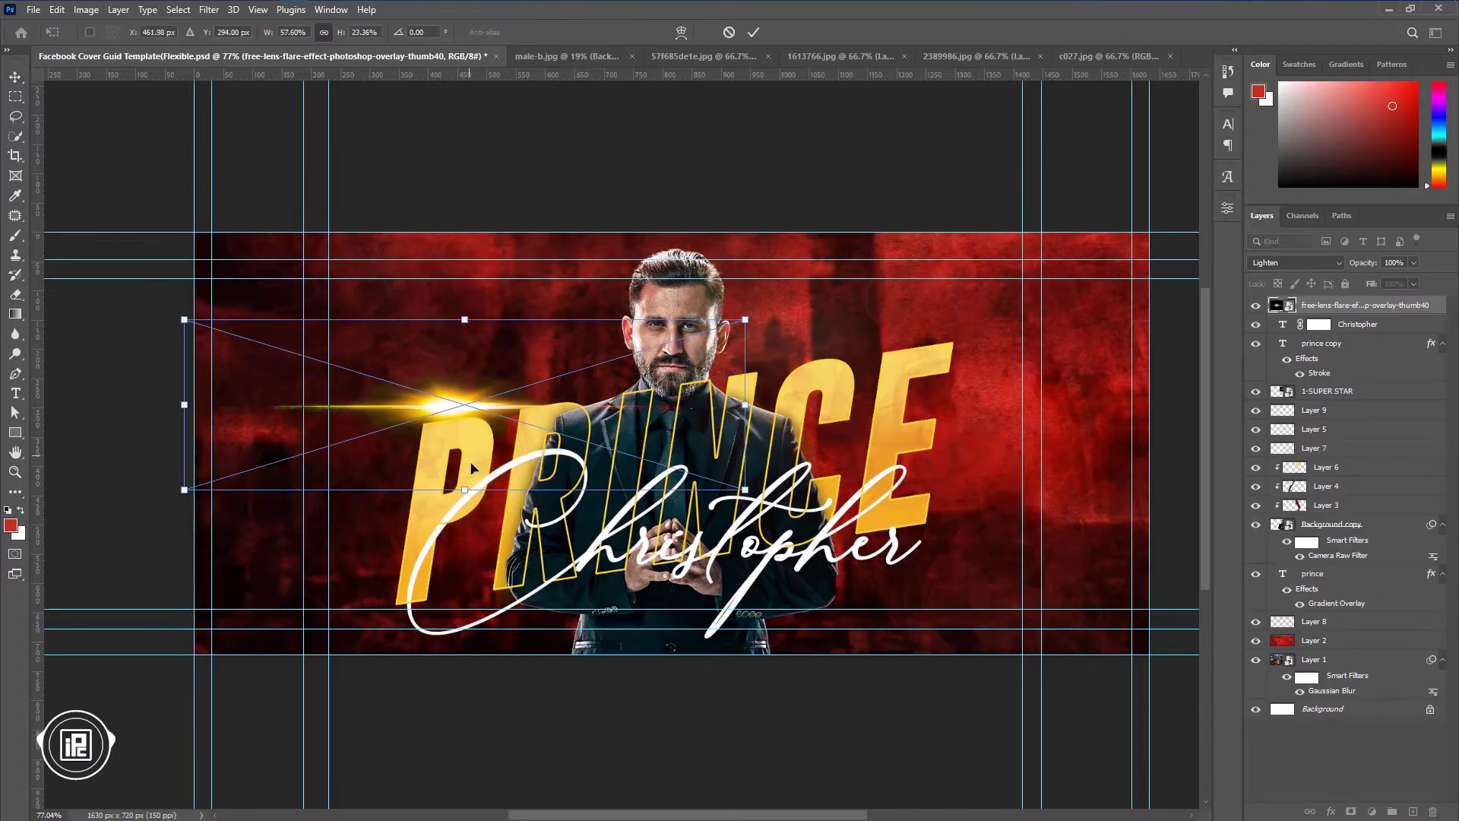
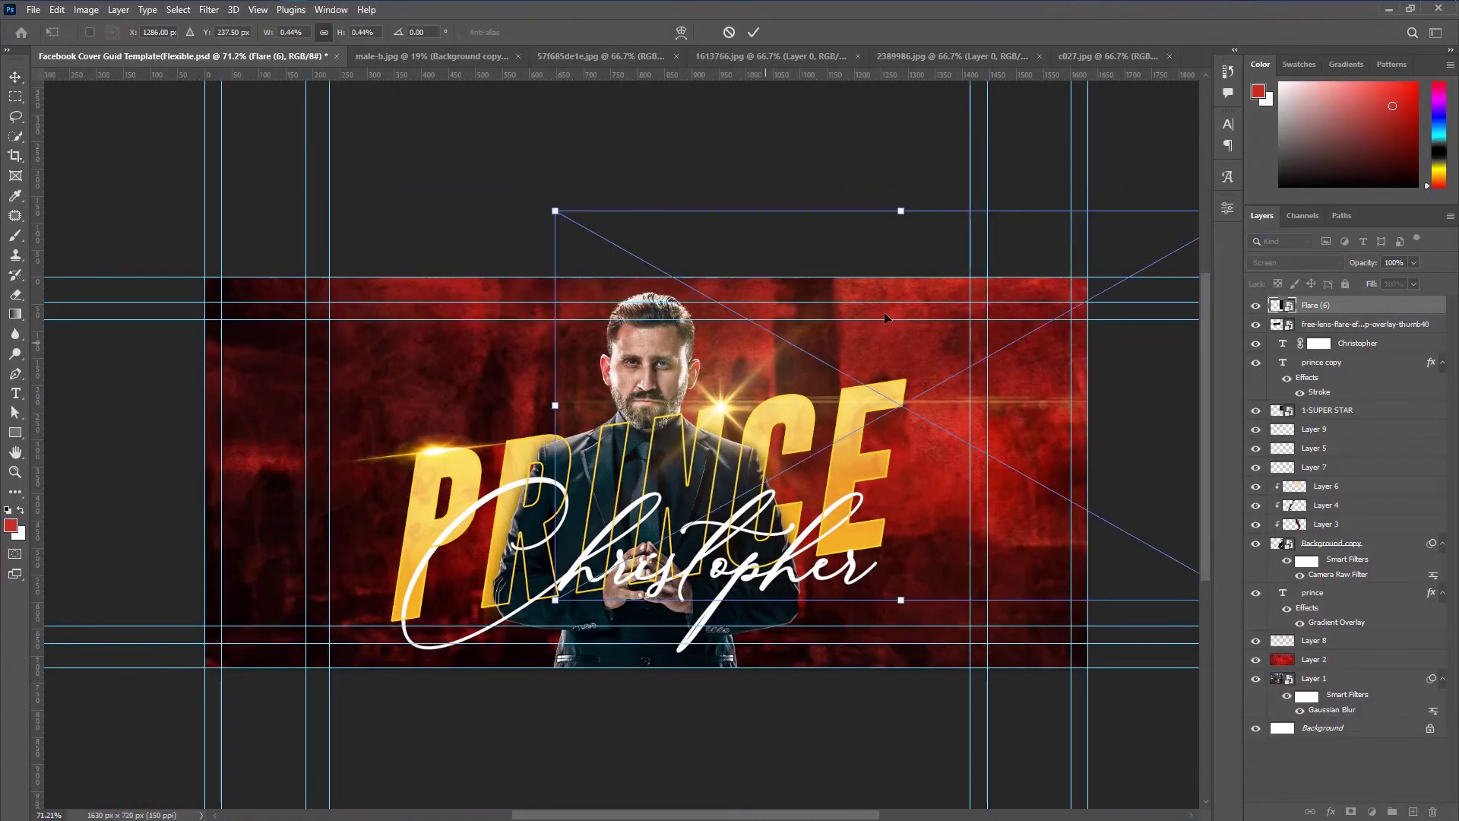
Nudge the Flare (6) glow into place and commit its transform.
{"action": "scroll", "coordinate": [731, 427], "scroll_direction": "up", "scroll_amount": 6}
{"action": "left_click_drag", "start_coordinate": [729, 368], "coordinate": [636, 398]}
{"action": "key", "text": "Return"}
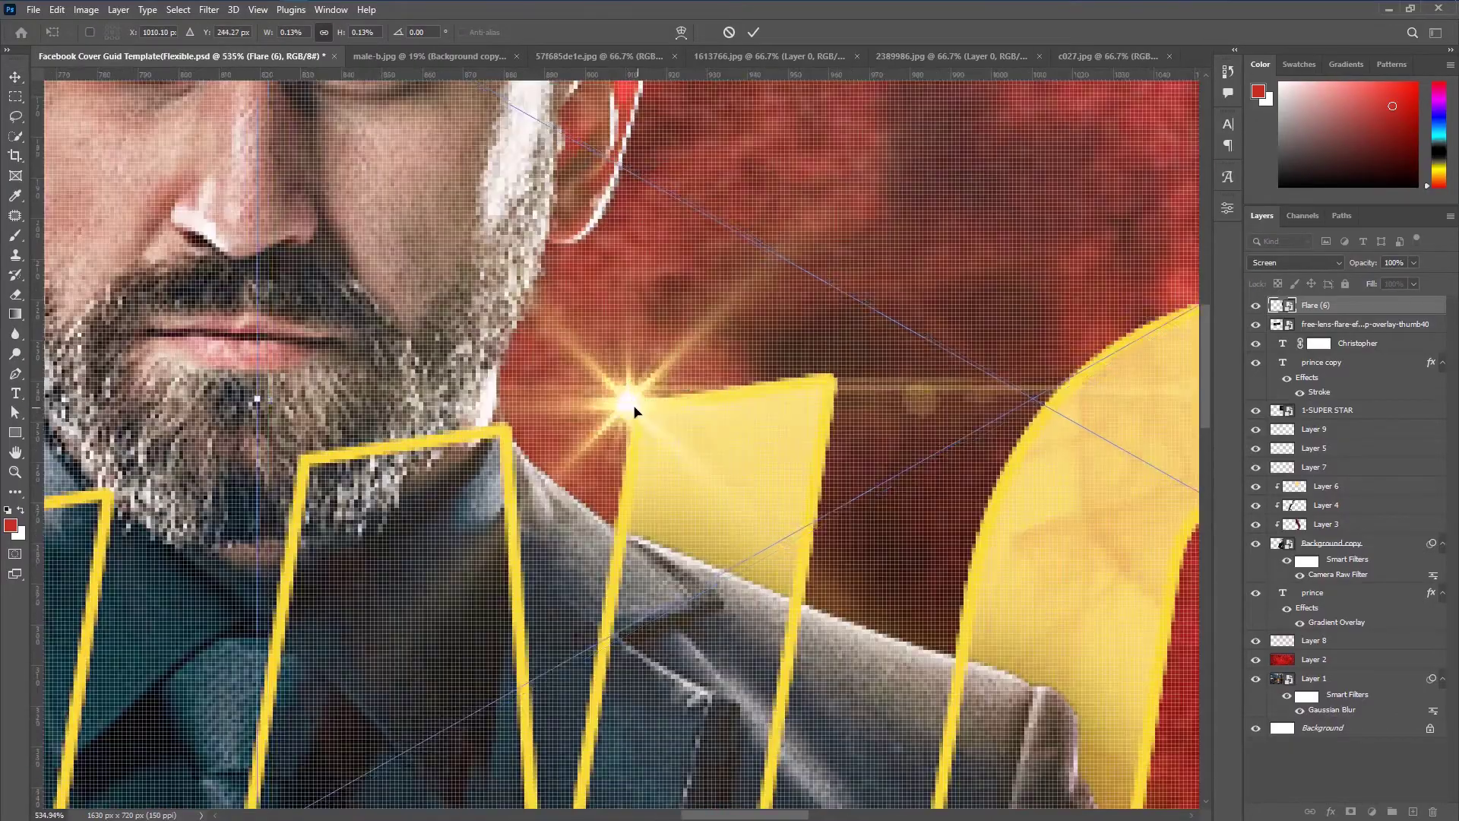
{"action": "key", "text": "ctrl+0"}
Place Flare (46) in Screen mode and move it beside the top of PRINCE.
{"action": "key", "text": "alt+Tab"}
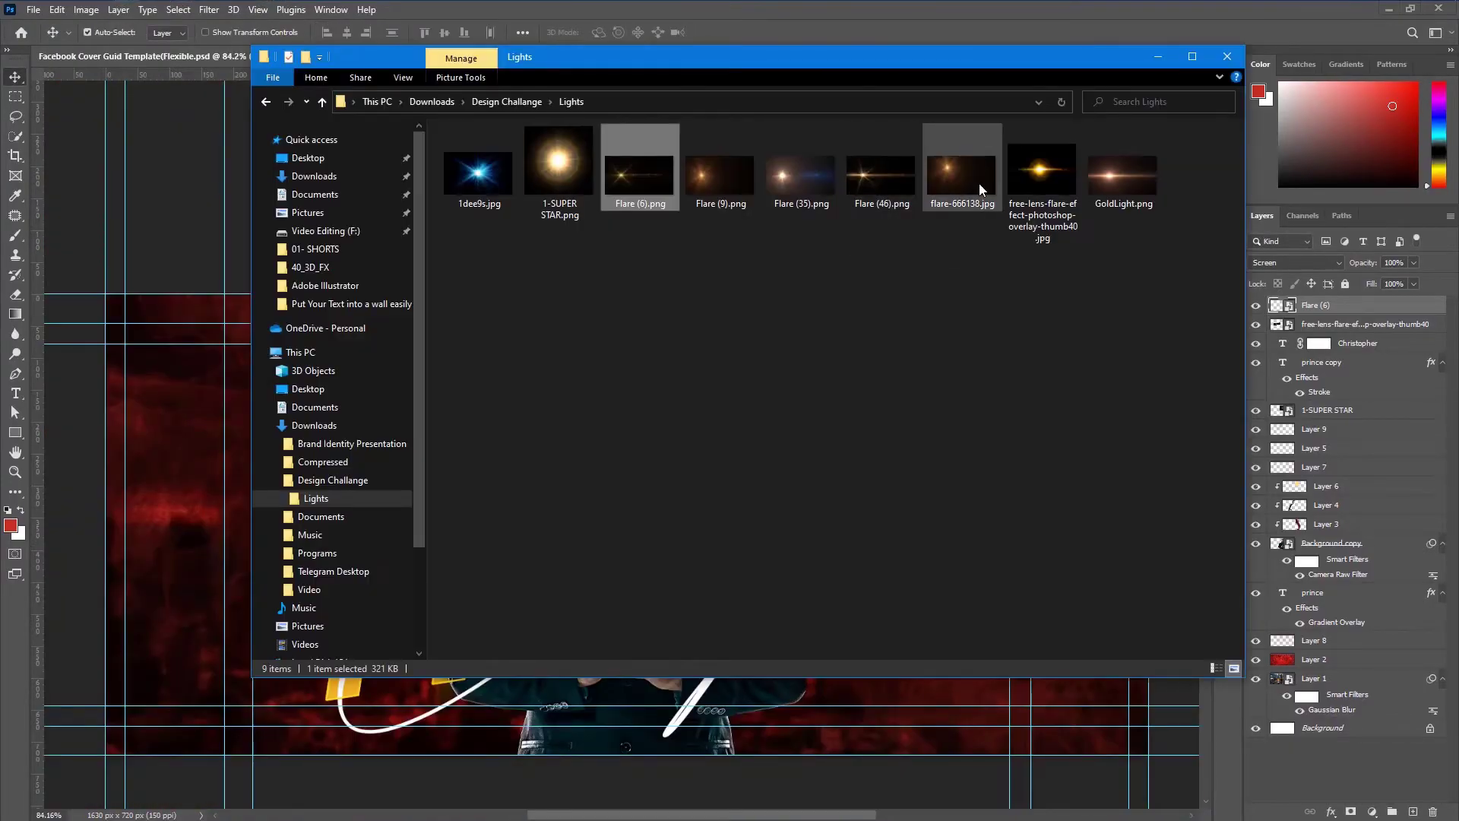
{"action": "left_click_drag", "start_coordinate": [881, 174], "coordinate": [760, 722]}
{"action": "key", "text": "Return"}
{"action": "left_click", "coordinate": [1296, 262]}
{"action": "left_click", "coordinate": [1260, 389]}
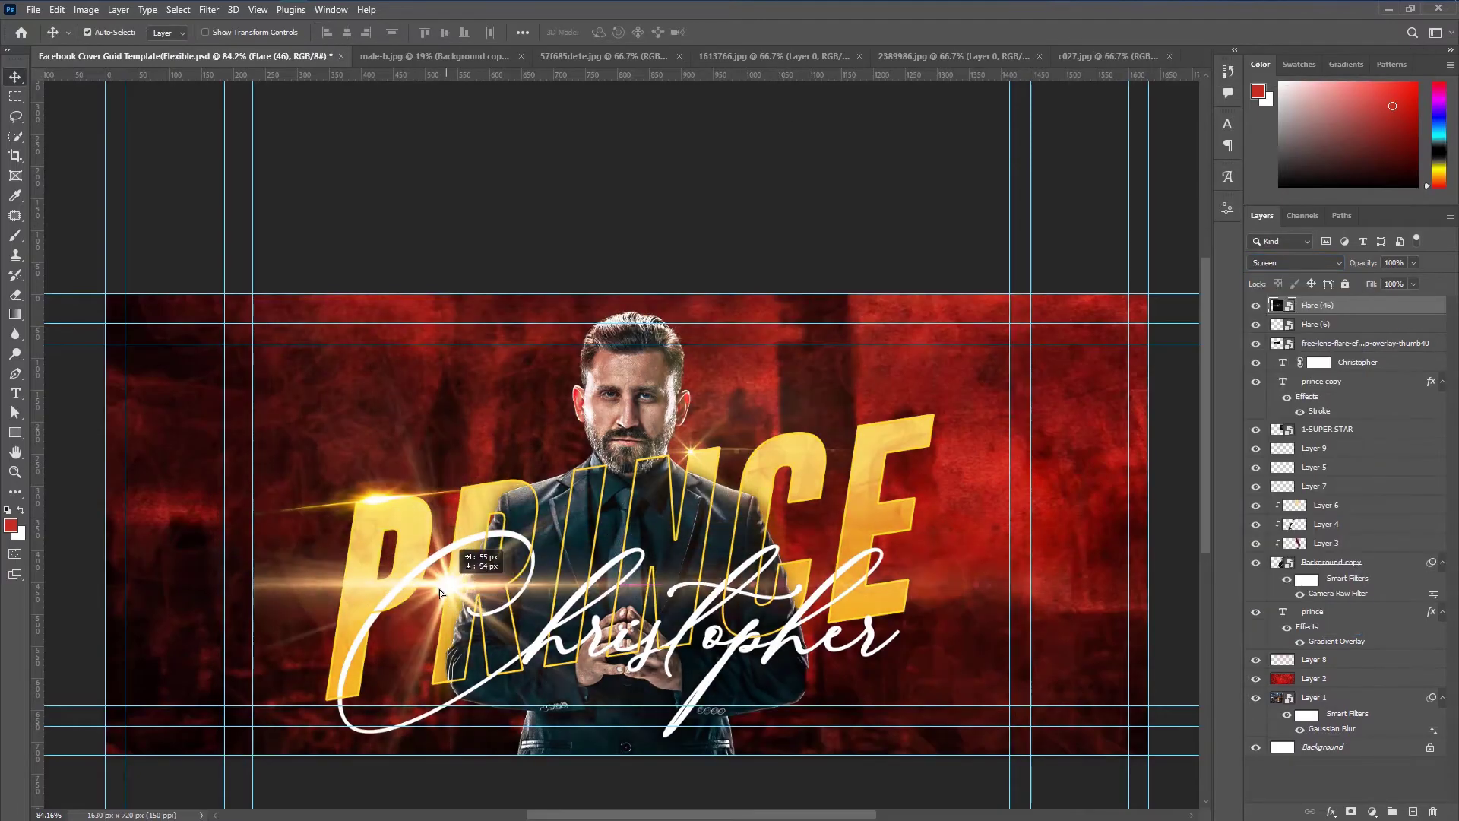
{"action": "key", "text": "ctrl+t"}
{"action": "left_click_drag", "start_coordinate": [561, 406], "coordinate": [731, 501]}
Add a layer mask to Flare (46) and set up a black brush.
{"action": "key", "text": "ctrl+plus"}
{"action": "key", "text": "Return"}
{"action": "key", "text": "ctrl+minus"}
{"action": "left_click", "coordinate": [1350, 811]}
{"action": "key", "text": "b"}
{"action": "right_click", "coordinate": [603, 538]}
{"action": "scroll", "coordinate": [760, 577], "scroll_direction": "up", "scroll_amount": 3}
{"action": "scroll", "coordinate": [974, 648], "scroll_direction": "down", "scroll_amount": 1}
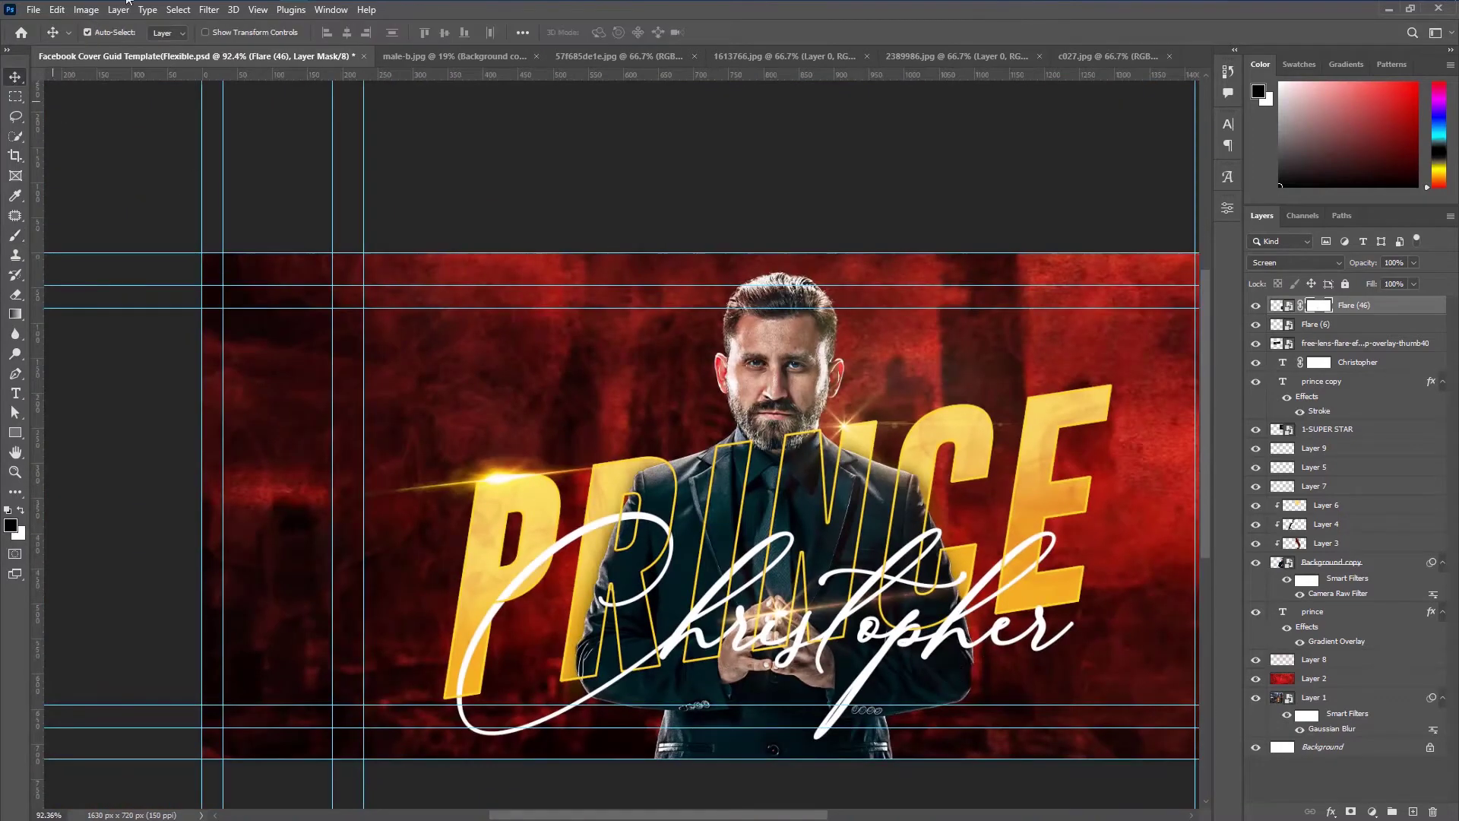
Bring Flare (9) into the banner in Screen mode, then resize and reposition it.
{"action": "key", "text": "alt+Tab"}
{"action": "left_click_drag", "start_coordinate": [882, 182], "coordinate": [209, 396]}
{"action": "left_click", "coordinate": [1296, 263]}
{"action": "left_click", "coordinate": [1295, 384]}
{"action": "scroll", "coordinate": [902, 534], "scroll_direction": "down", "scroll_amount": 3}
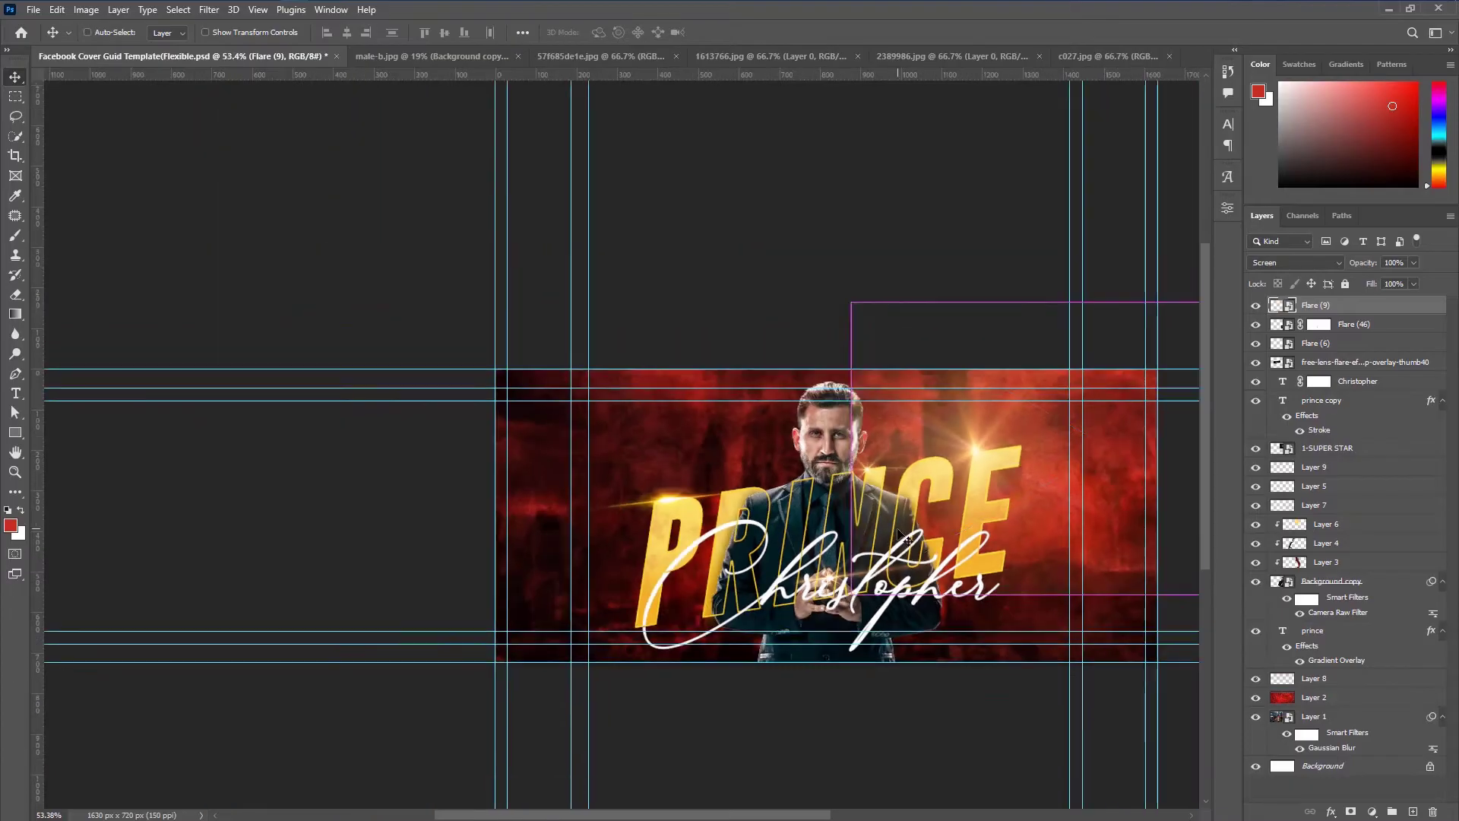
{"action": "key", "text": "ctrl+t"}
{"action": "scroll", "coordinate": [987, 501], "scroll_direction": "up", "scroll_amount": 5}
{"action": "left_click_drag", "start_coordinate": [988, 501], "coordinate": [699, 458]}
{"action": "scroll", "coordinate": [682, 461], "scroll_direction": "up", "scroll_amount": 5}
{"action": "scroll", "coordinate": [699, 457], "scroll_direction": "down", "scroll_amount": 5}
{"action": "key", "text": "Return"}
Set brush flow to full and Alt-drag a Flare (6) copy to the lower right.
{"action": "scroll", "coordinate": [675, 424], "scroll_direction": "up", "scroll_amount": 3}
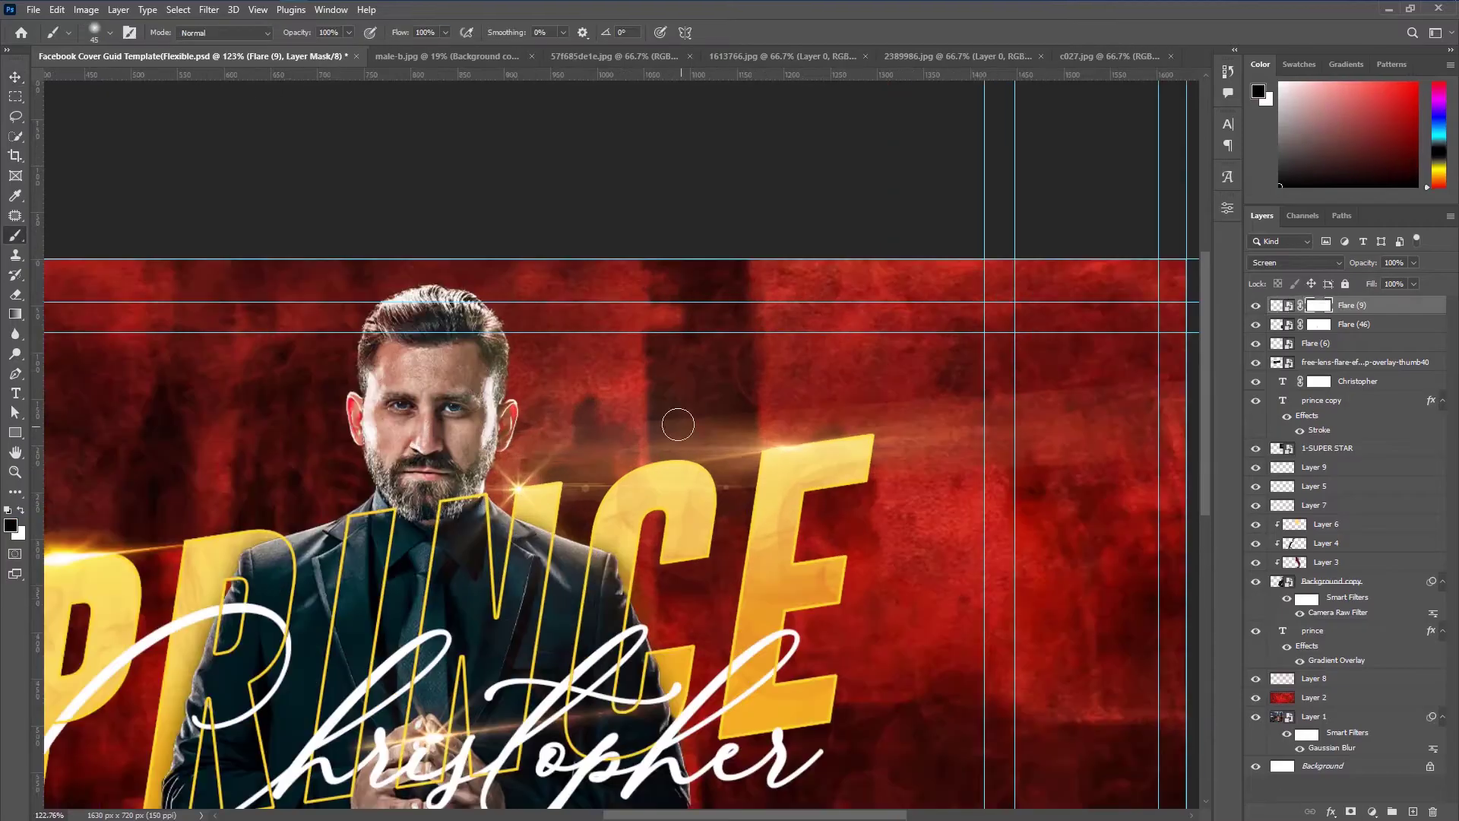
{"action": "key", "text": "shift+0"}
{"action": "scroll", "coordinate": [754, 533], "scroll_direction": "down", "scroll_amount": 3}
{"action": "key", "text": "v"}
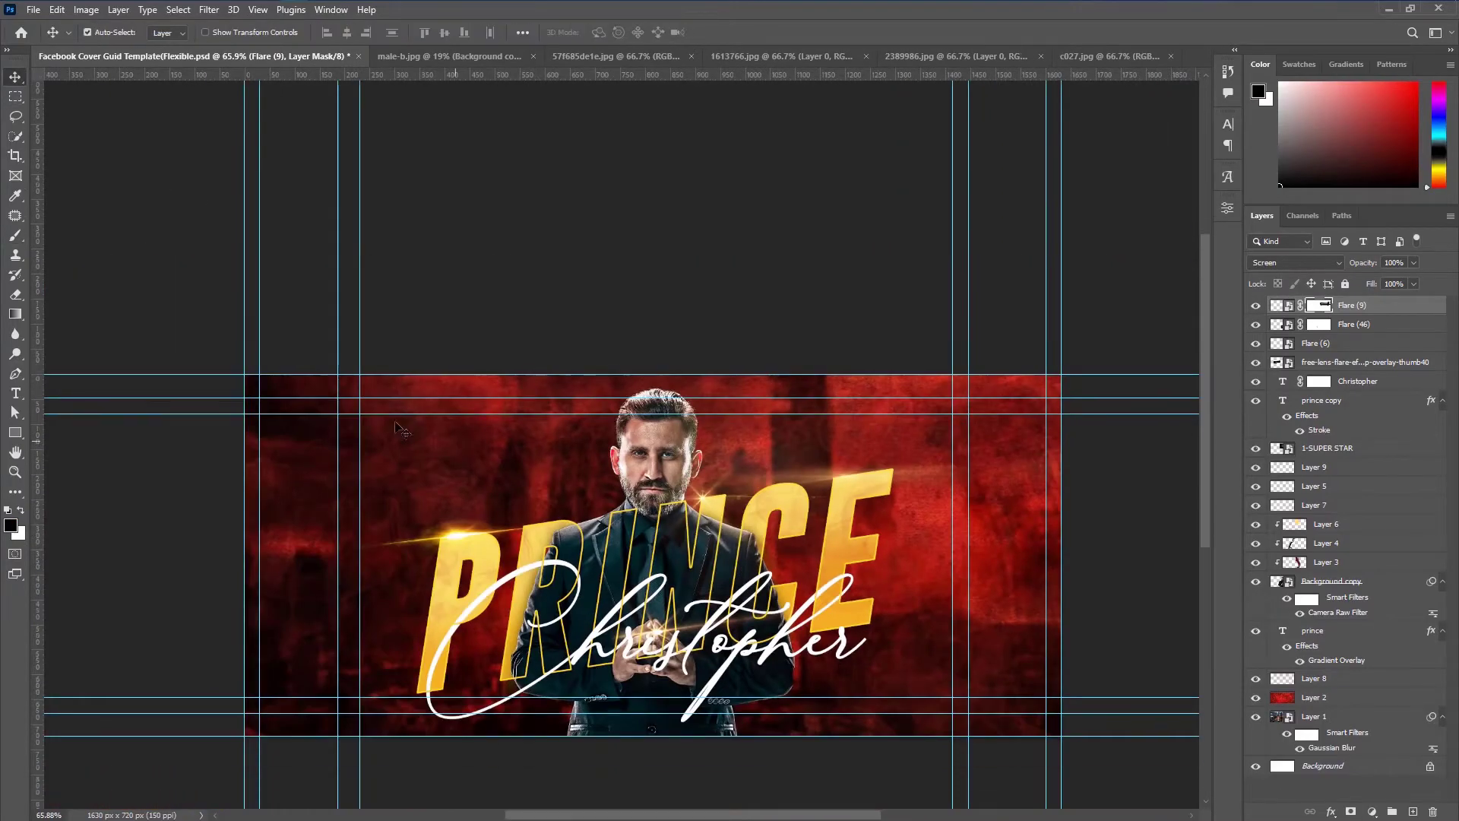
{"action": "left_click_drag", "start_coordinate": [459, 545], "coordinate": [834, 639]}
Transform the duplicated lens-flare overlay copy into position.
{"action": "scroll", "coordinate": [835, 639], "scroll_direction": "up", "scroll_amount": 3}
{"action": "key", "text": "ctrl+t"}
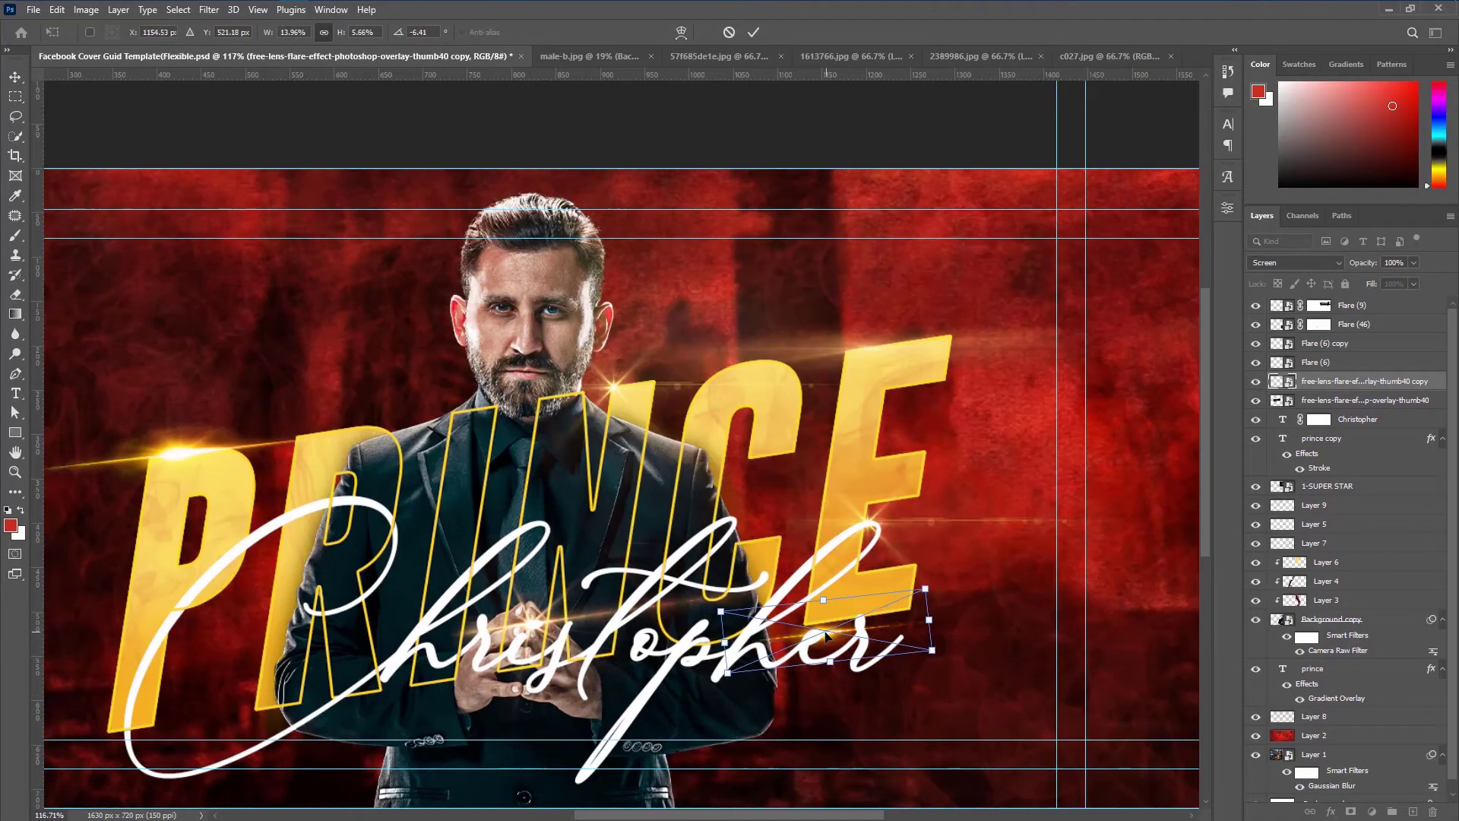
{"action": "key", "text": "Return"}
{"action": "scroll", "coordinate": [823, 637], "scroll_direction": "down", "scroll_amount": 3}
{"action": "scroll", "coordinate": [582, 747], "scroll_direction": "up", "scroll_amount": 1}
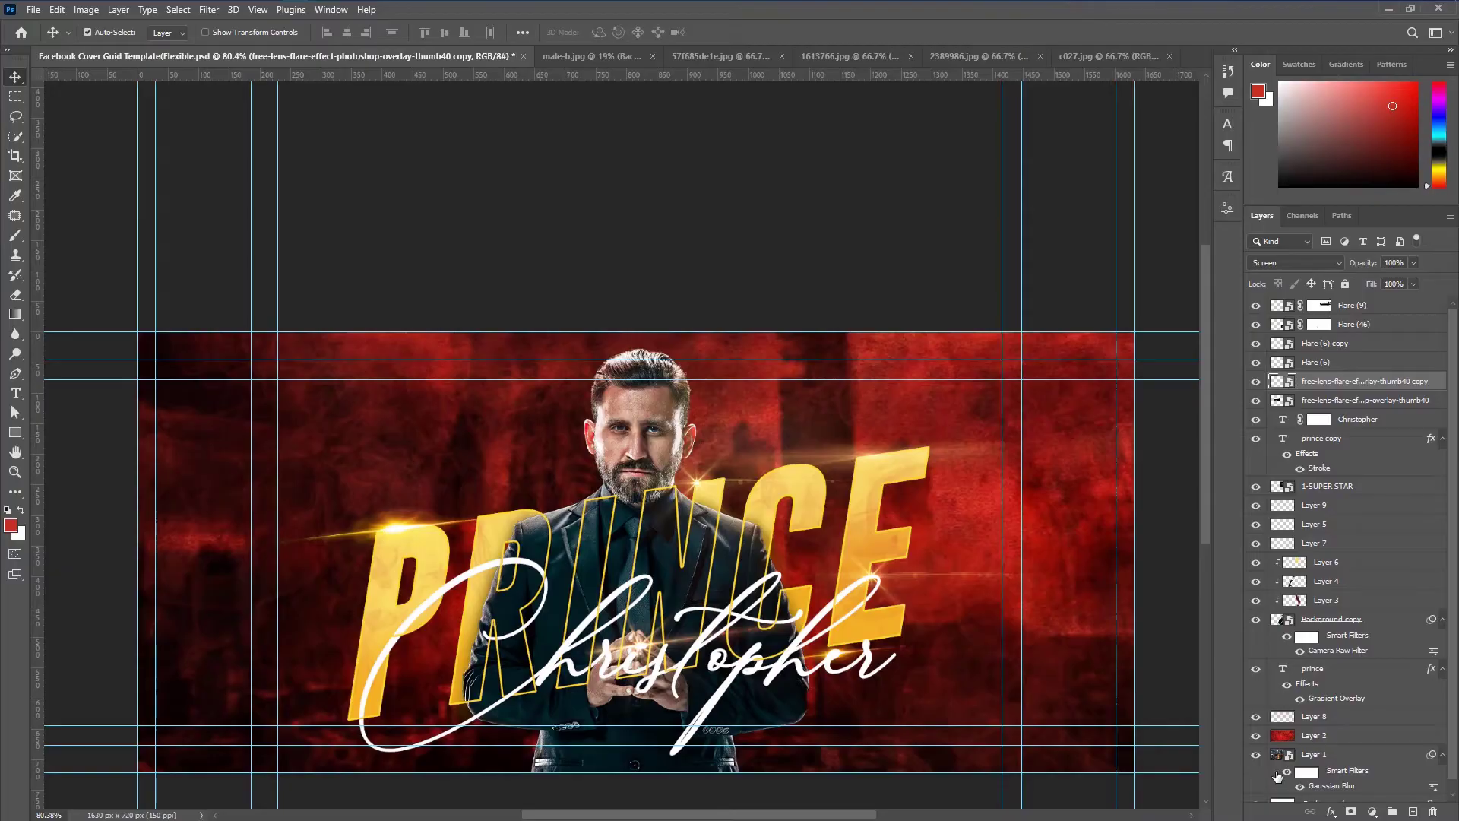
{"action": "scroll", "coordinate": [718, 574], "scroll_direction": "down", "scroll_amount": 3}
{"action": "scroll", "coordinate": [718, 574], "scroll_direction": "up", "scroll_amount": 2}
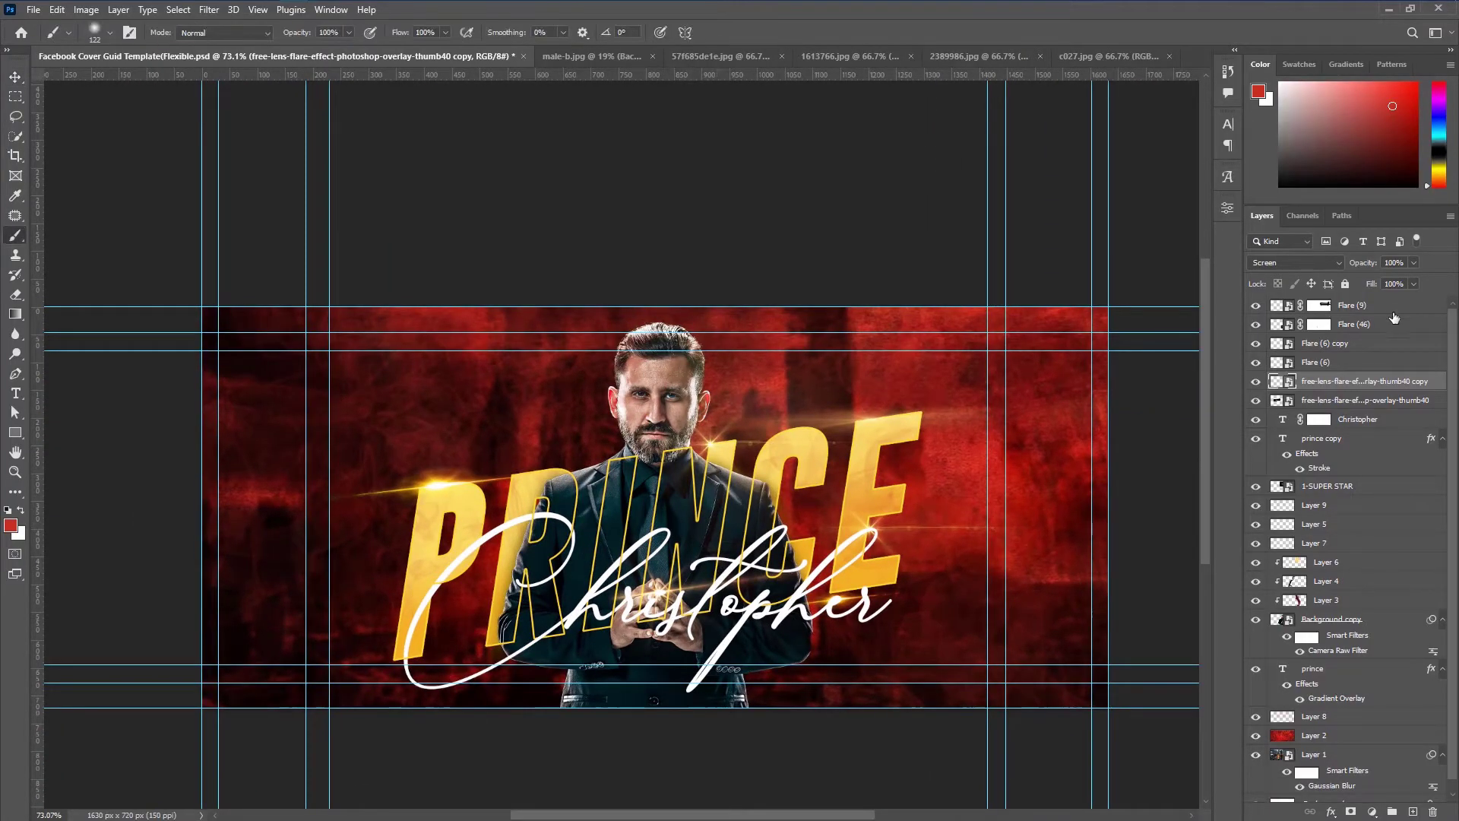
Add a new empty layer and choose a spray splatter brush tip.
{"action": "key", "text": "ctrl+shift+alt+n"}
{"action": "right_click", "coordinate": [775, 465]}
{"action": "left_click", "coordinate": [789, 662]}
{"action": "double_click", "coordinate": [867, 653]}
{"action": "right_click", "coordinate": [926, 496]}
{"action": "left_click", "coordinate": [940, 650]}
{"action": "left_click", "coordinate": [956, 667]}
{"action": "left_click", "coordinate": [988, 673]}
{"action": "right_click", "coordinate": [808, 478]}
{"action": "left_click", "coordinate": [899, 696]}
{"action": "left_click", "coordinate": [898, 696]}
{"action": "double_click", "coordinate": [919, 669]}
{"action": "scroll", "coordinate": [969, 593], "scroll_direction": "up", "scroll_amount": 2}
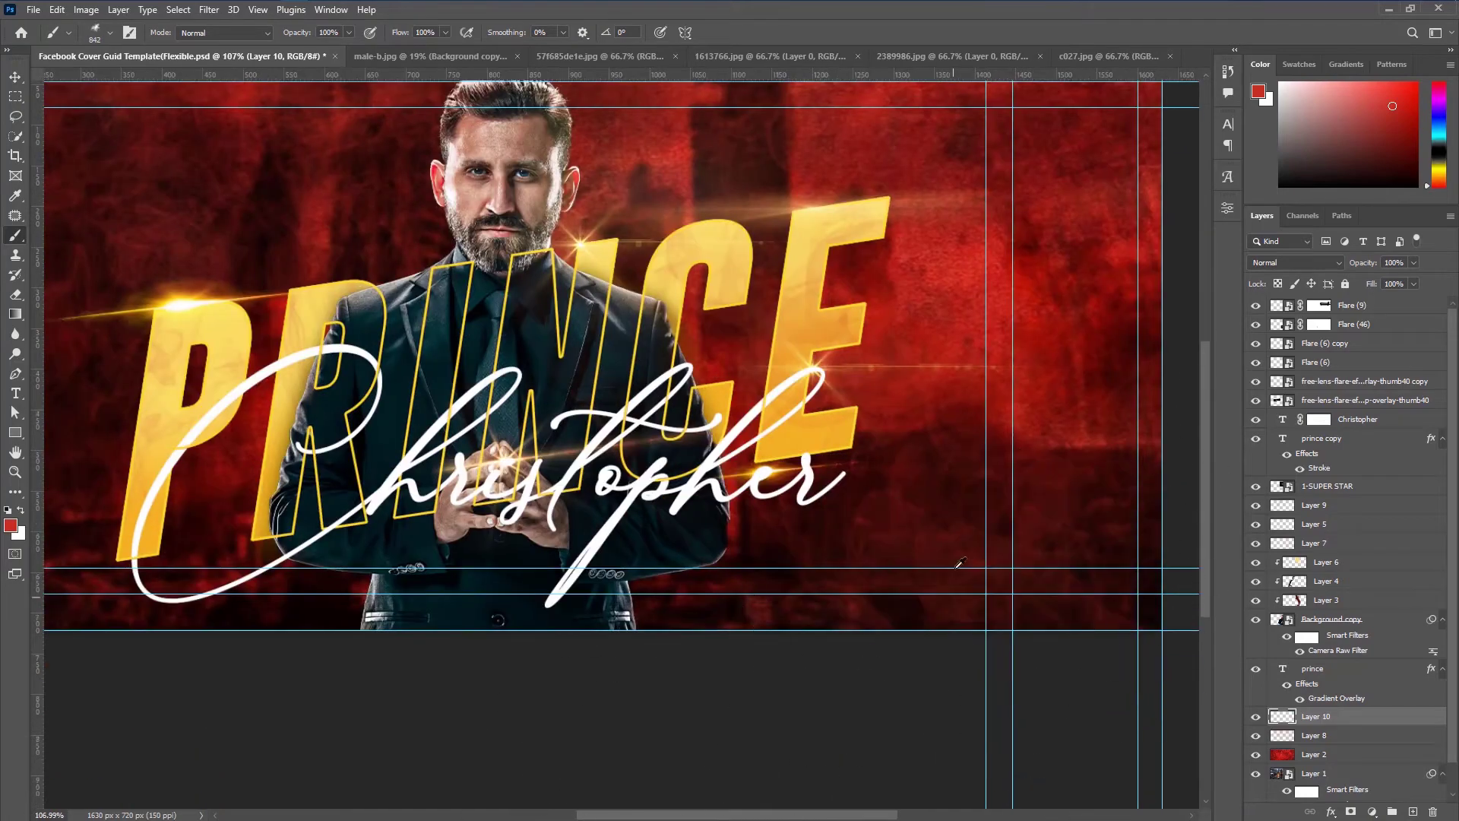
{"action": "scroll", "coordinate": [969, 593], "scroll_direction": "down", "scroll_amount": 3}
Move Layer 10 above 1-SUPER STAR, pick a larger splatter brush, and blend it in Soft Light.
{"action": "left_click_drag", "start_coordinate": [1339, 466], "coordinate": [1339, 481]}
{"action": "right_click", "coordinate": [339, 473]}
{"action": "double_click", "coordinate": [437, 693]}
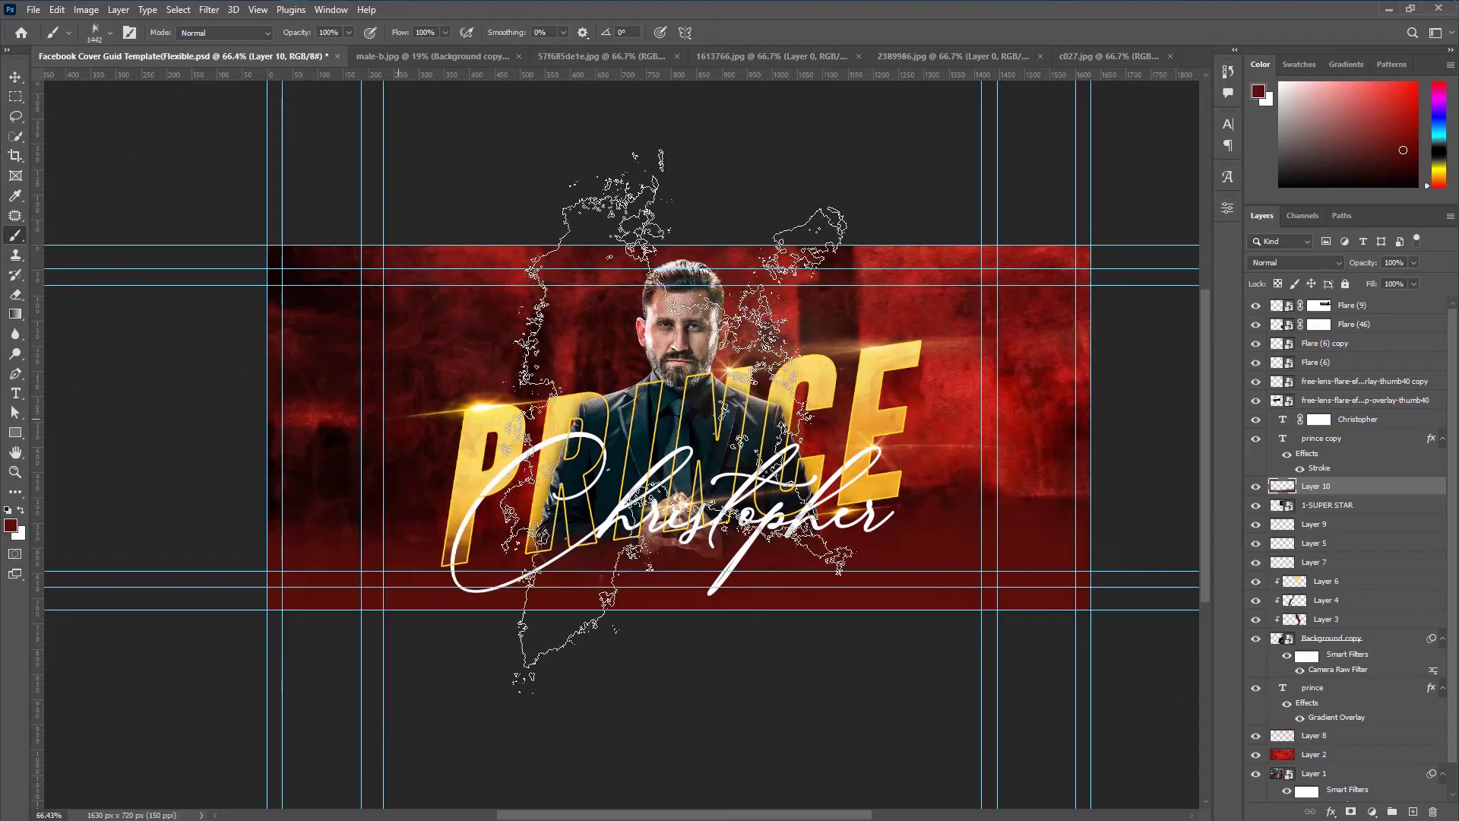
{"action": "left_click", "coordinate": [1296, 262]}
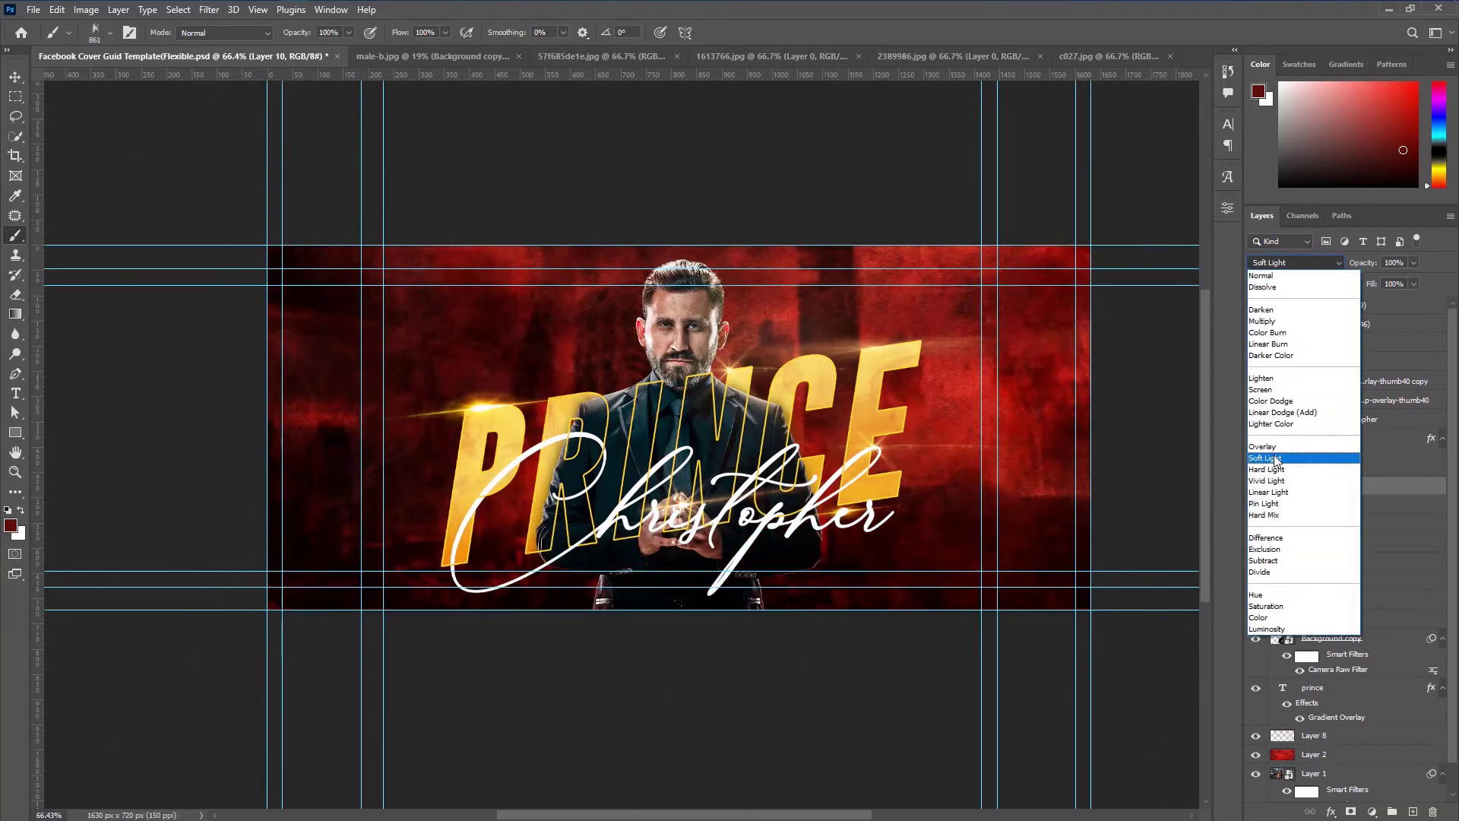
{"action": "left_click", "coordinate": [1279, 459]}
Paint bright red splatter on a new Layer 11 below prince and change its blend mode.
{"action": "left_click", "coordinate": [1368, 687]}
{"action": "left_click", "coordinate": [1412, 811], "text": "ctrl"}
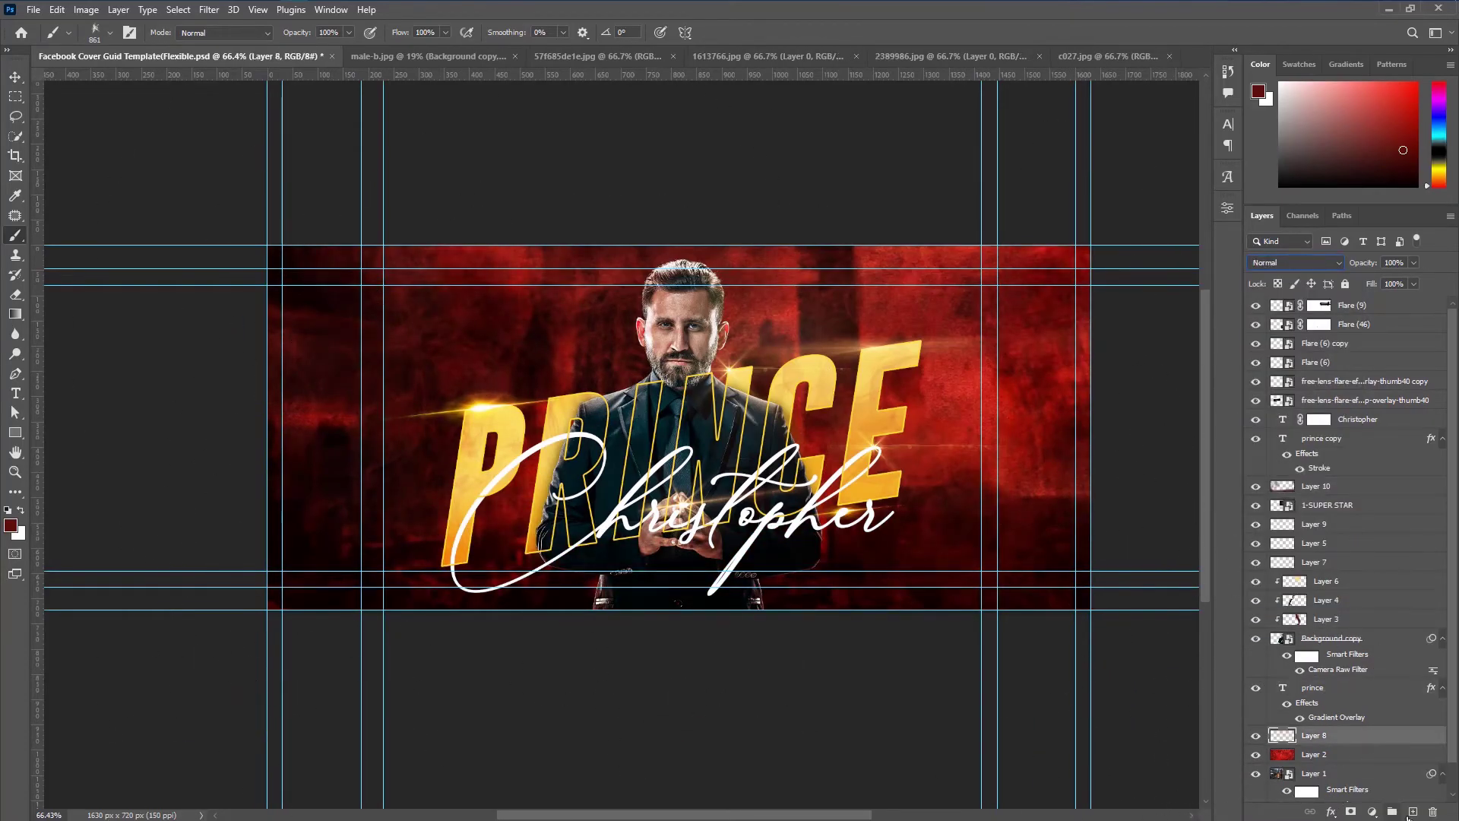
{"action": "left_click", "coordinate": [1415, 82]}
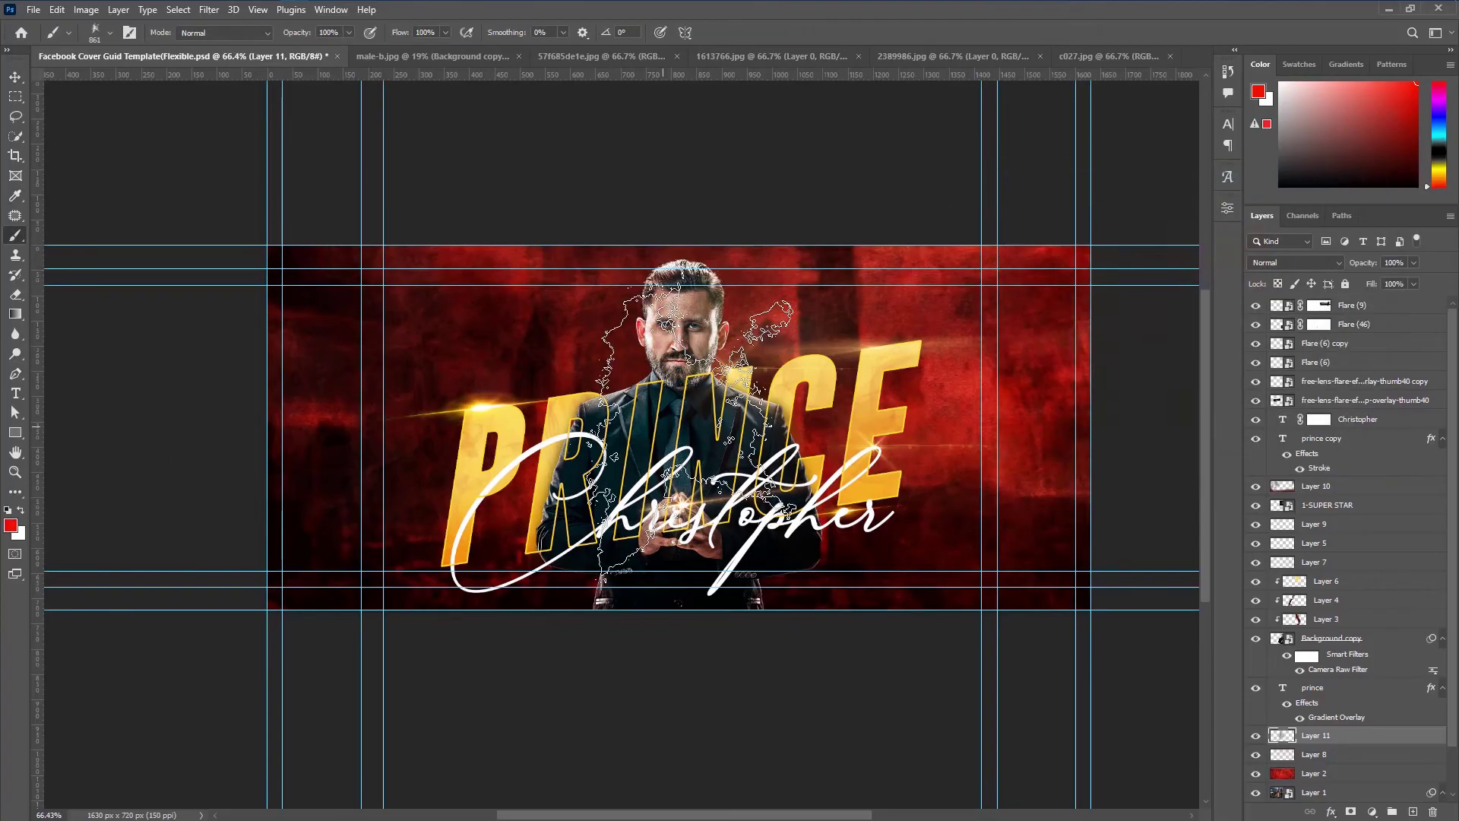
{"action": "left_click", "coordinate": [934, 730]}
{"action": "left_click_drag", "start_coordinate": [730, 469], "coordinate": [650, 470]}
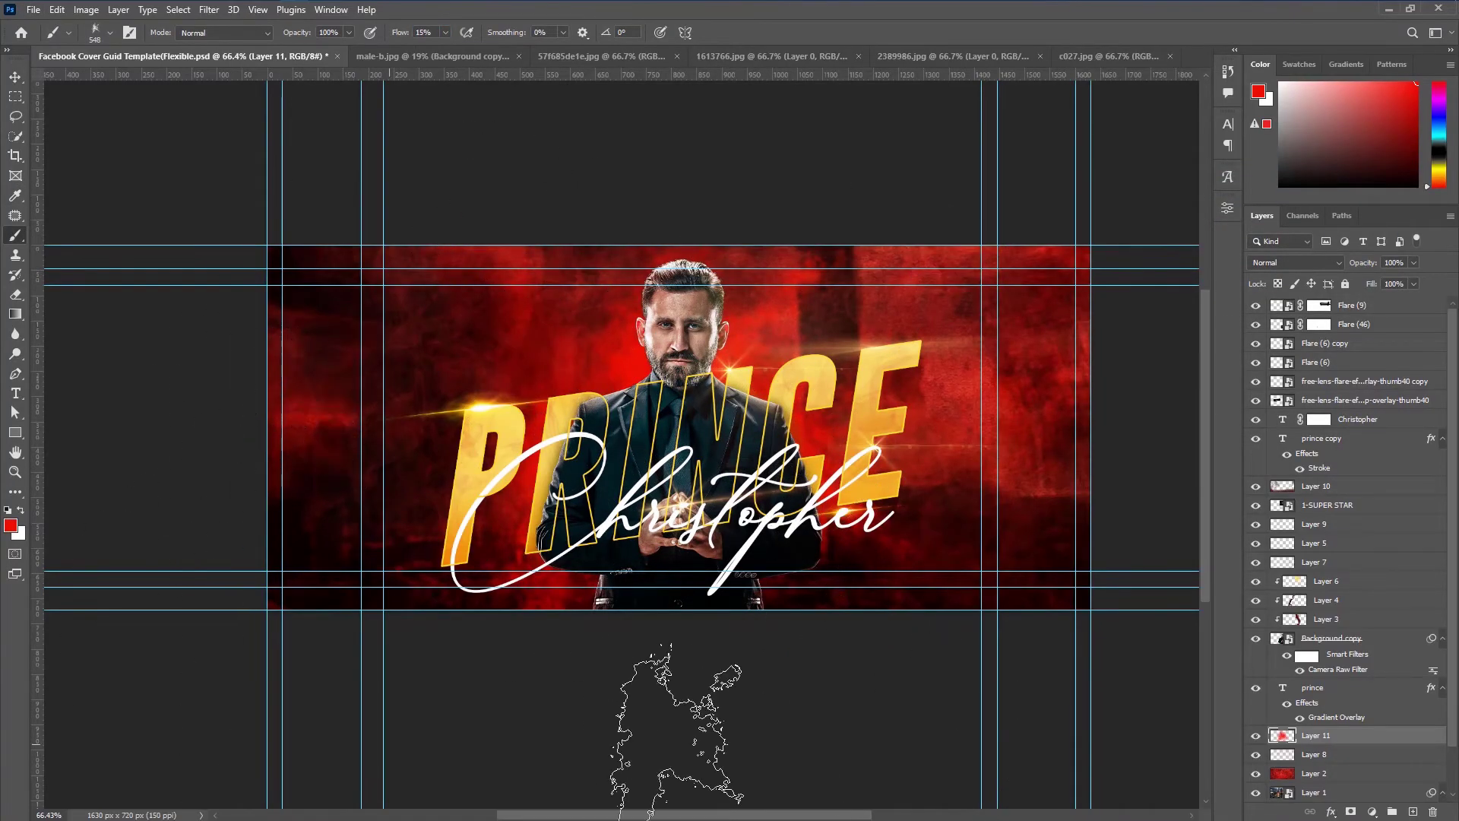
{"action": "left_click", "coordinate": [1296, 262]}
{"action": "left_click", "coordinate": [1264, 457]}
Add another new layer, Layer 12, and select Layer 3.
{"action": "left_click", "coordinate": [1413, 811]}
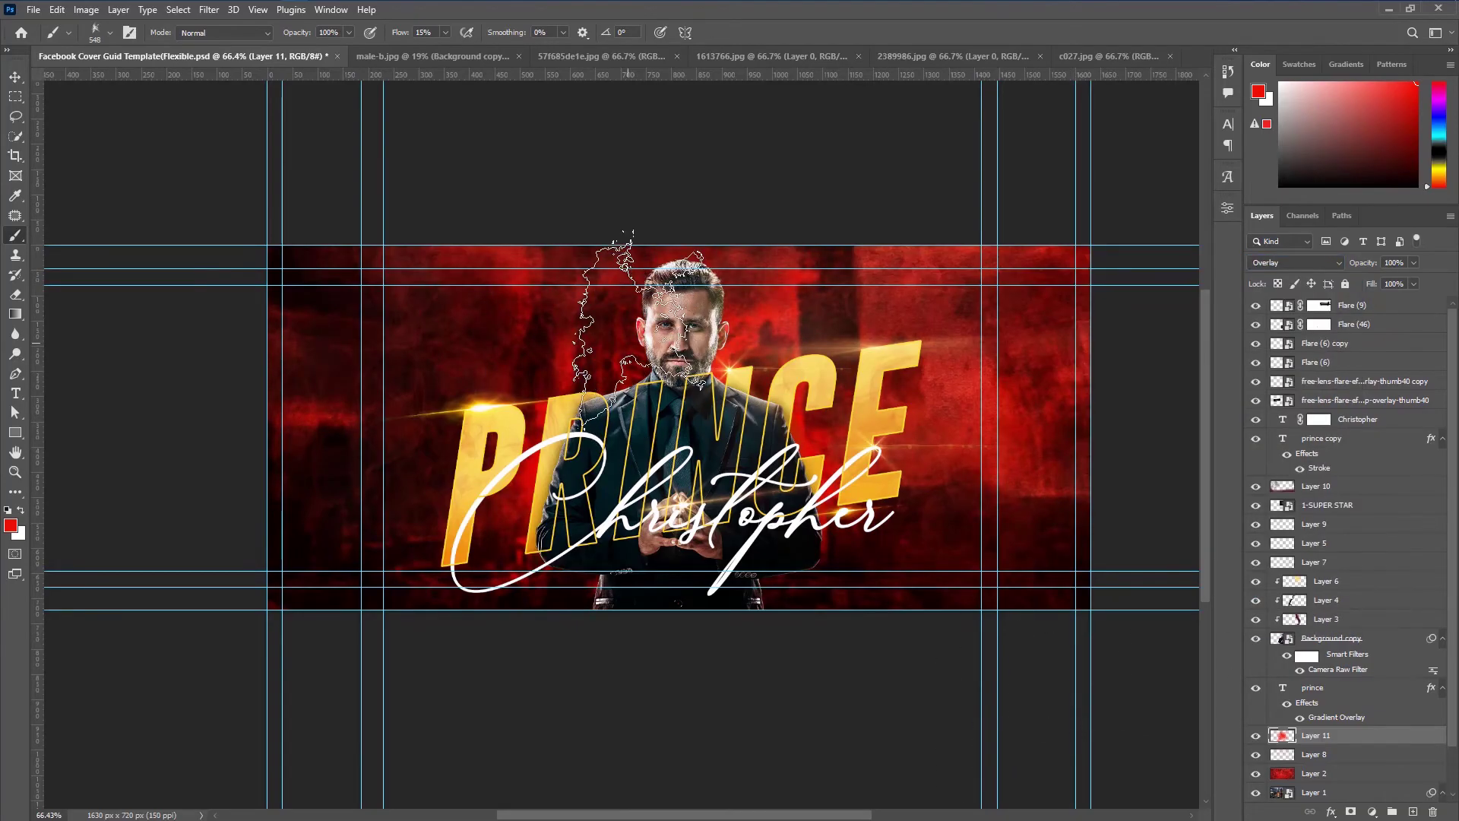
{"action": "left_click", "coordinate": [1326, 619]}
{"action": "scroll", "coordinate": [697, 344], "scroll_direction": "up", "scroll_amount": 3}
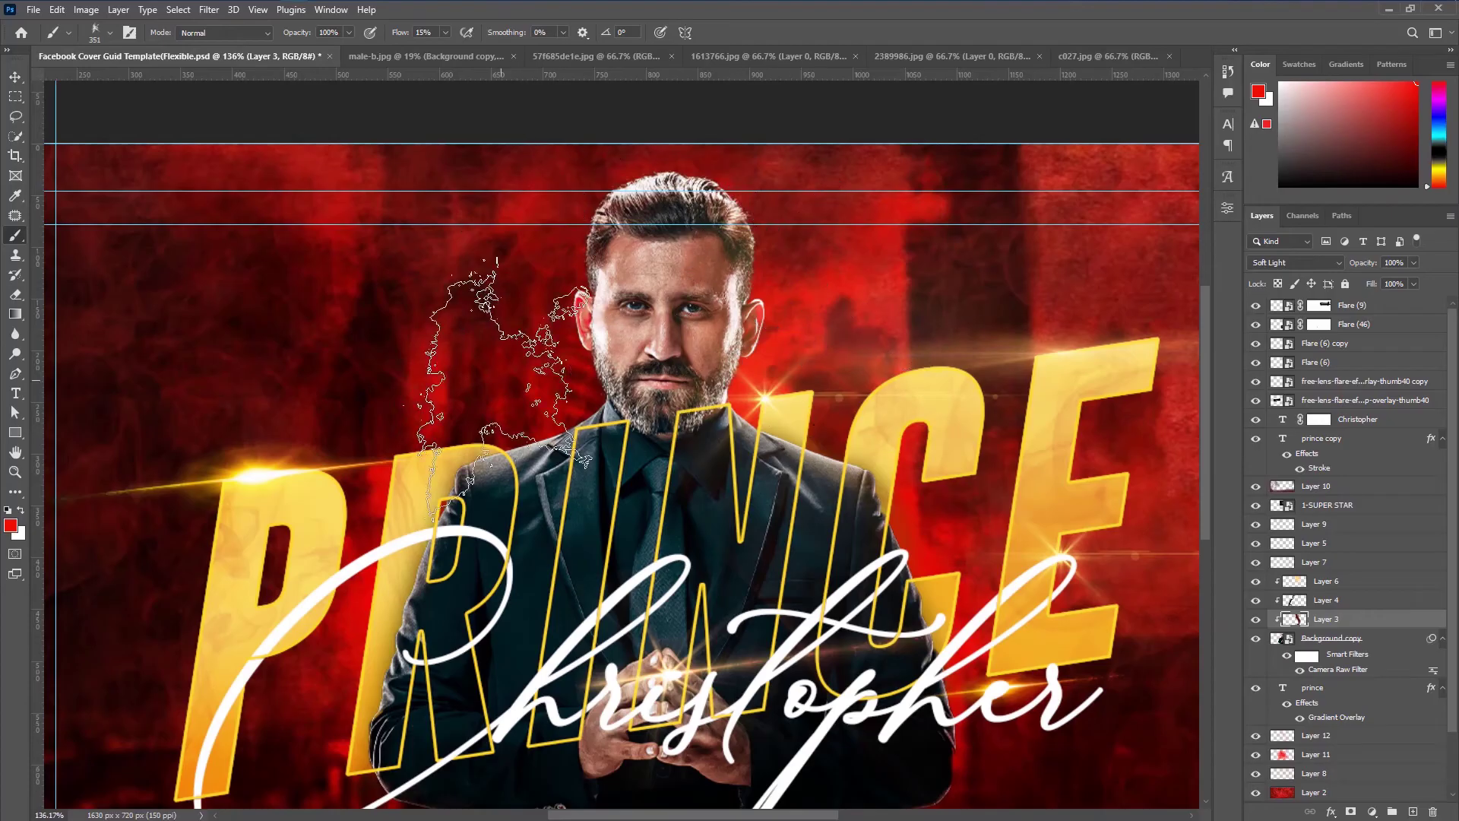
{"action": "scroll", "coordinate": [768, 144], "scroll_direction": "down", "scroll_amount": 5}
{"action": "scroll", "coordinate": [878, 479], "scroll_direction": "up", "scroll_amount": 3}
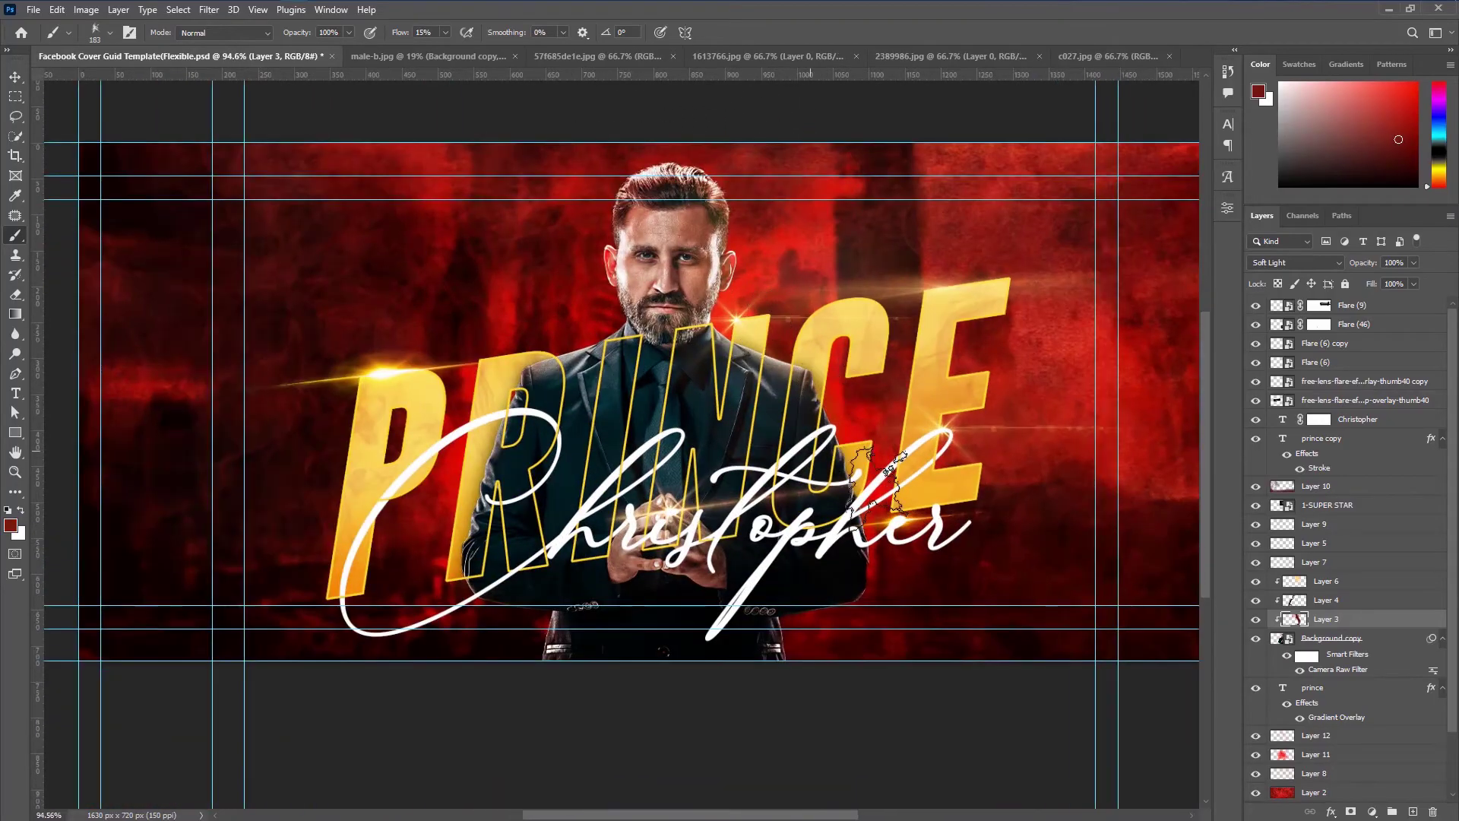
{"action": "scroll", "coordinate": [494, 548], "scroll_direction": "down", "scroll_amount": 3}
{"action": "key", "text": "v"}
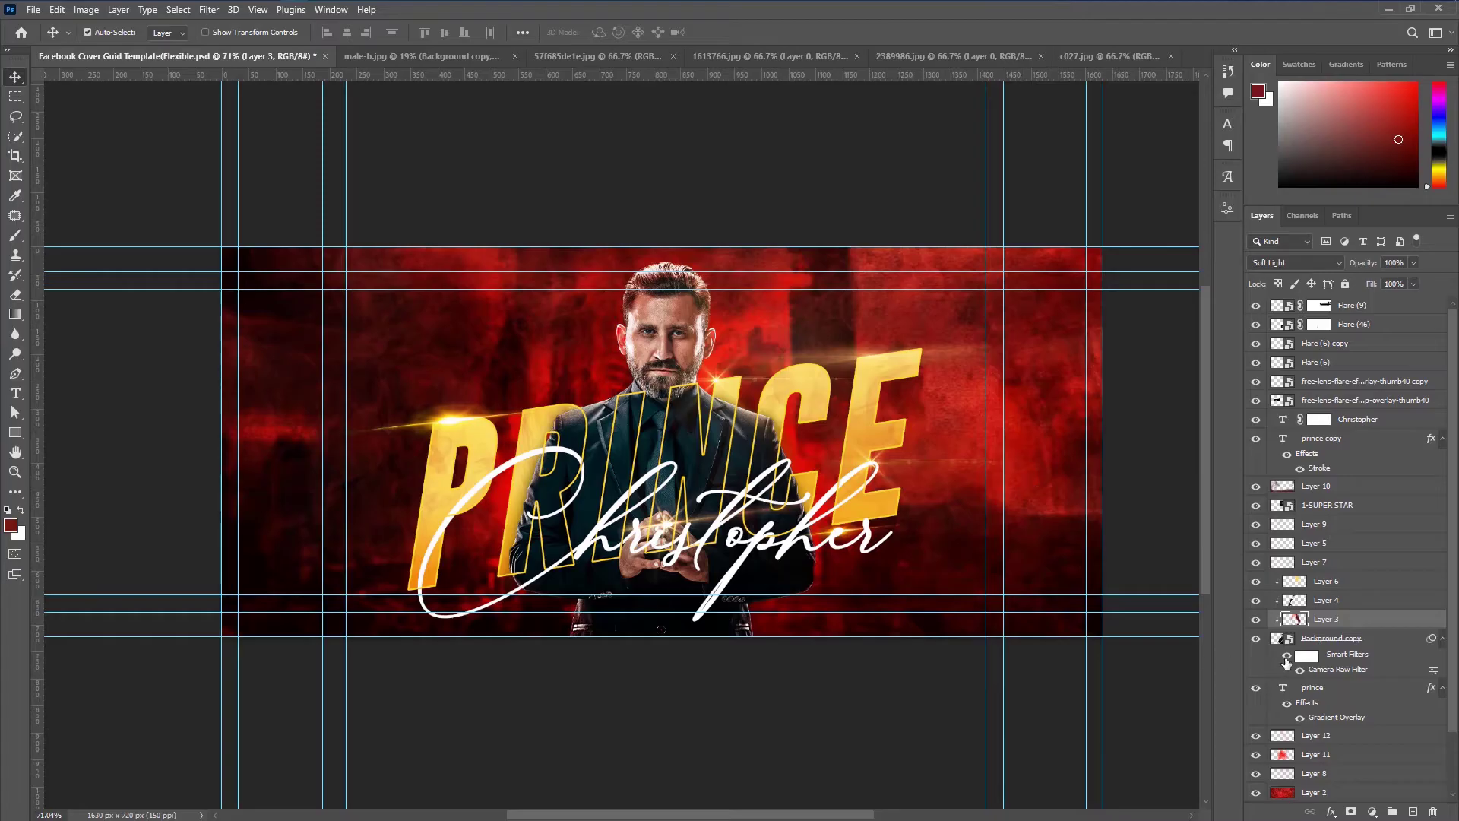
Enlarge prince, prince copy and the flare layers slightly and shift them right and down.
{"action": "left_click", "coordinate": [1339, 688]}
{"action": "left_click", "coordinate": [1365, 435], "text": "ctrl"}
{"action": "left_click", "coordinate": [1353, 305], "text": "shift"}
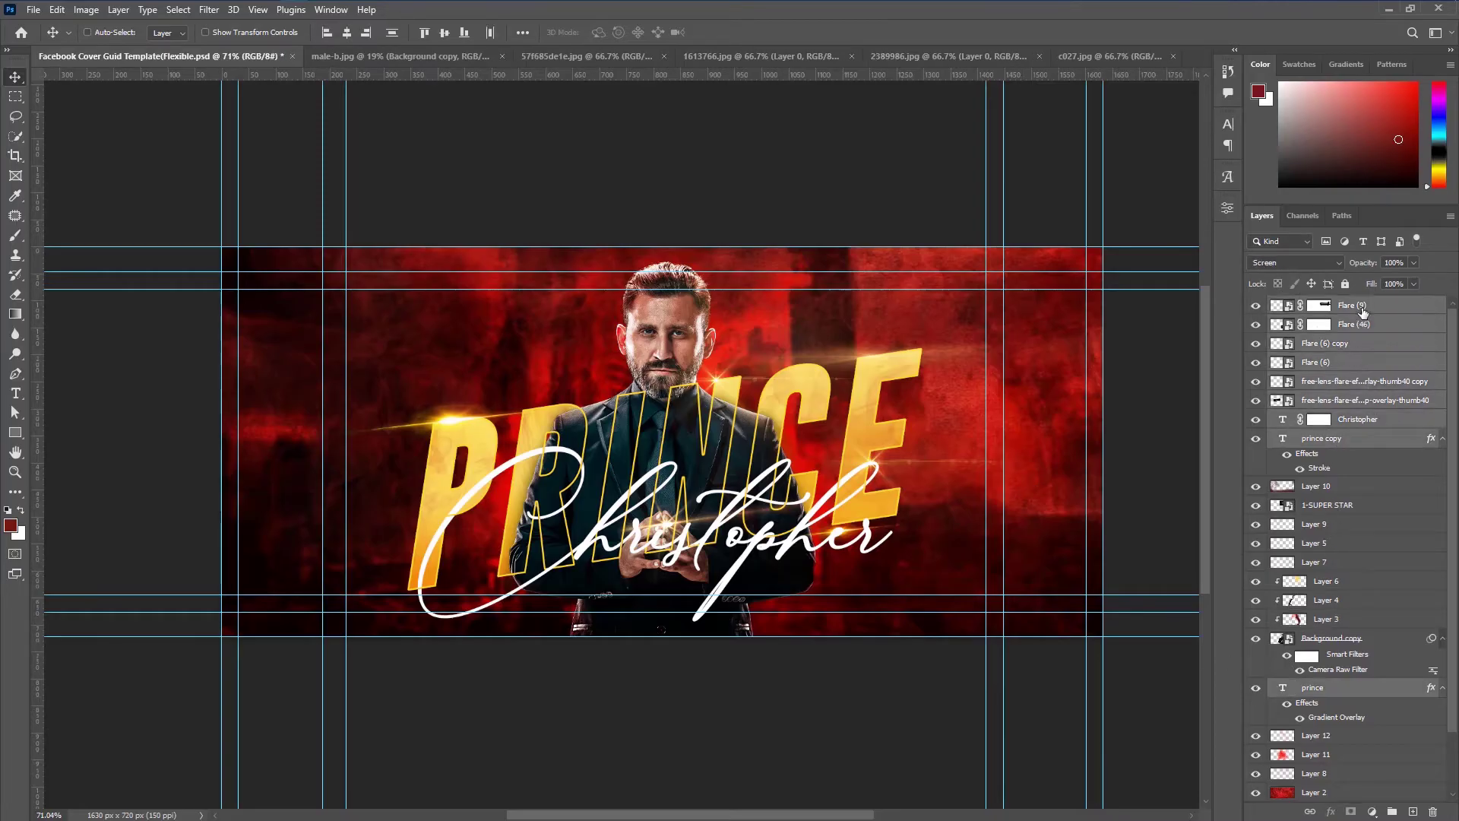
{"action": "key", "text": "ctrl+t"}
{"action": "left_click_drag", "start_coordinate": [851, 304], "coordinate": [860, 284]}
{"action": "left_click_drag", "start_coordinate": [851, 494], "coordinate": [853, 512]}
{"action": "key", "text": "Return"}
Hide the guides to preview the banner, show them again, and select the prince layer.
{"action": "left_click", "coordinate": [775, 556]}
{"action": "scroll", "coordinate": [791, 638], "scroll_direction": "down", "scroll_amount": 2}
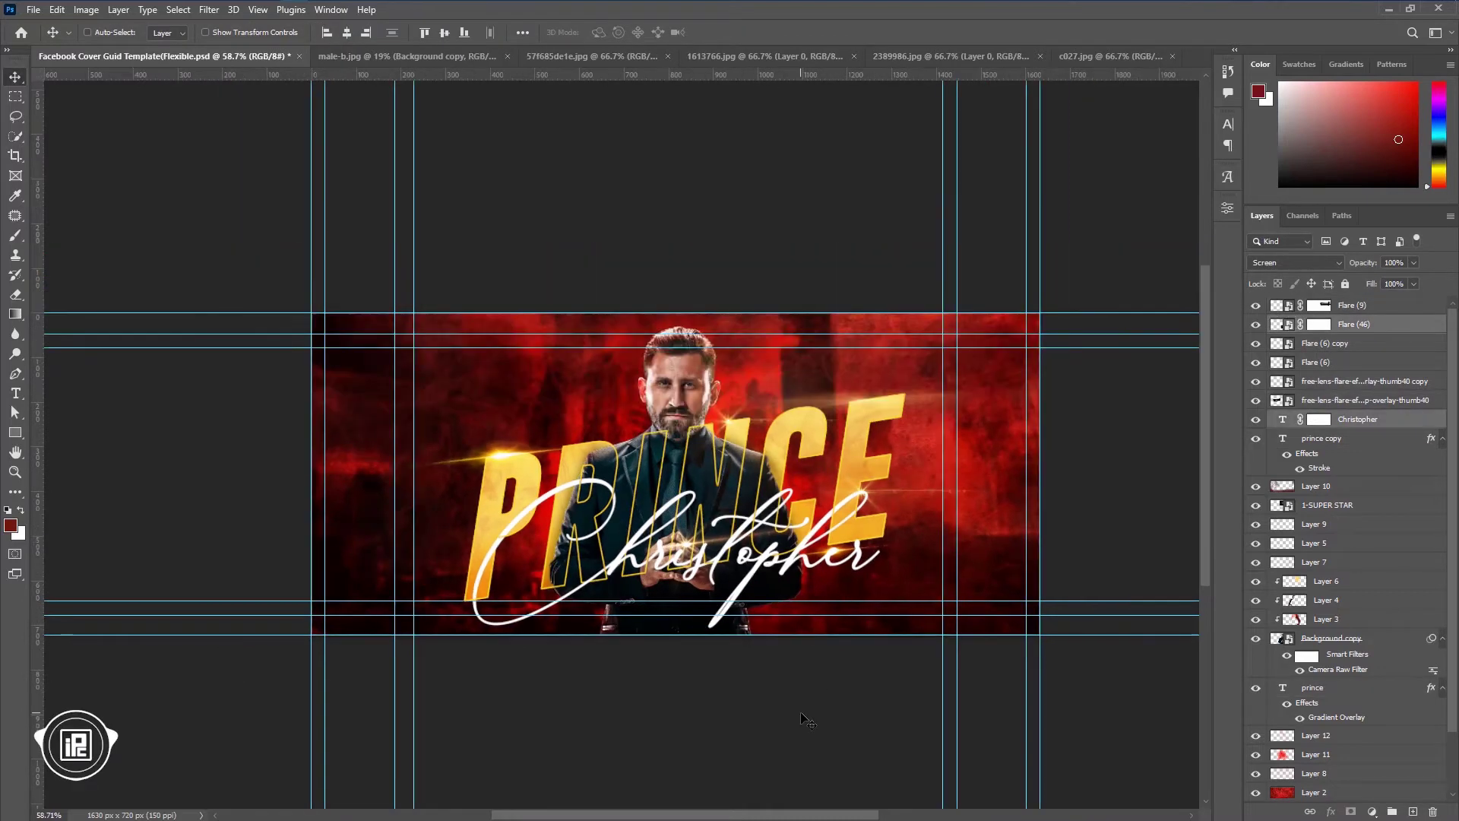
{"action": "key", "text": "ctrl+semicolon"}
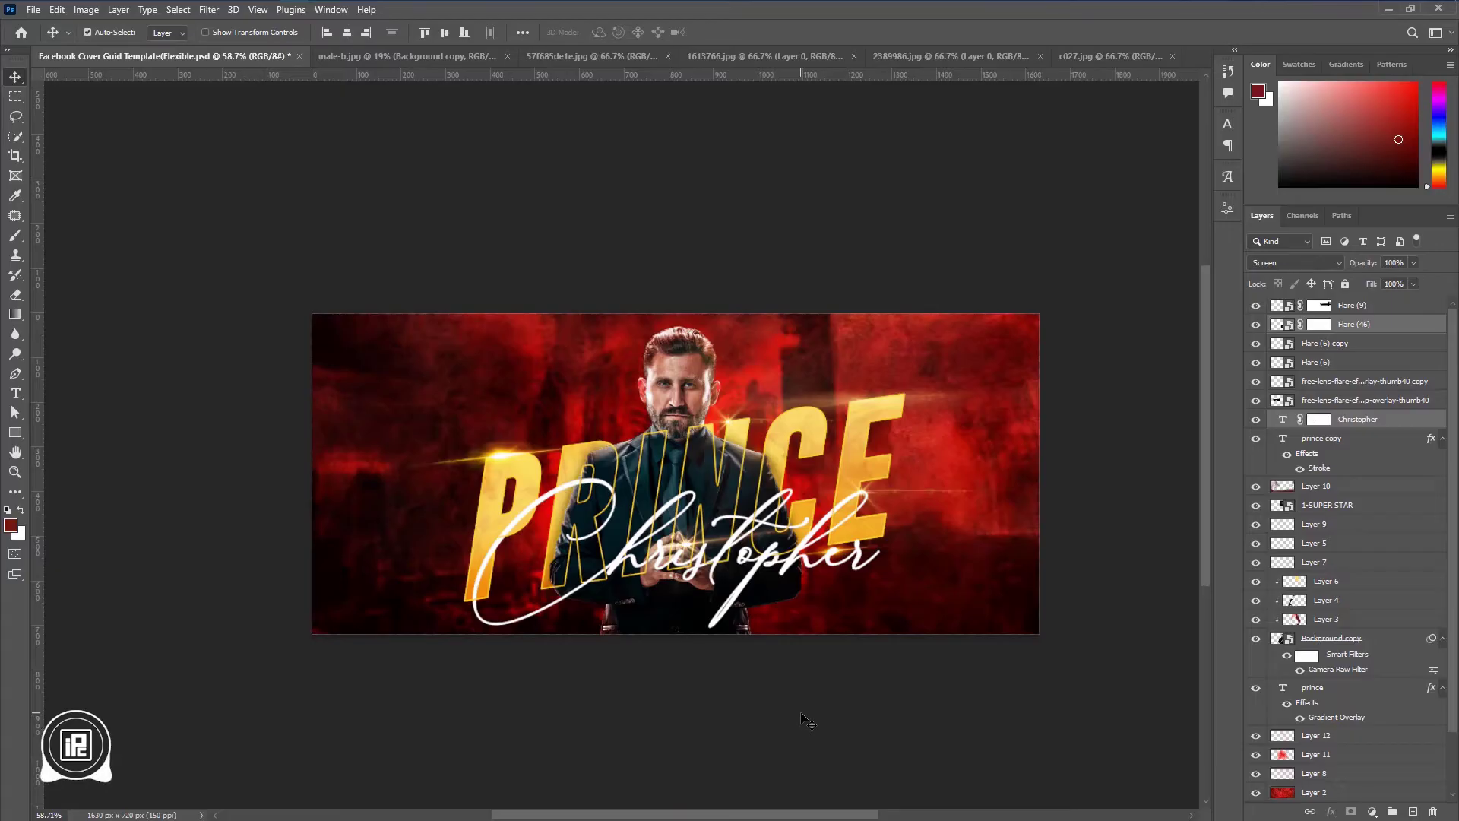
{"action": "key", "text": "ctrl+semicolon"}
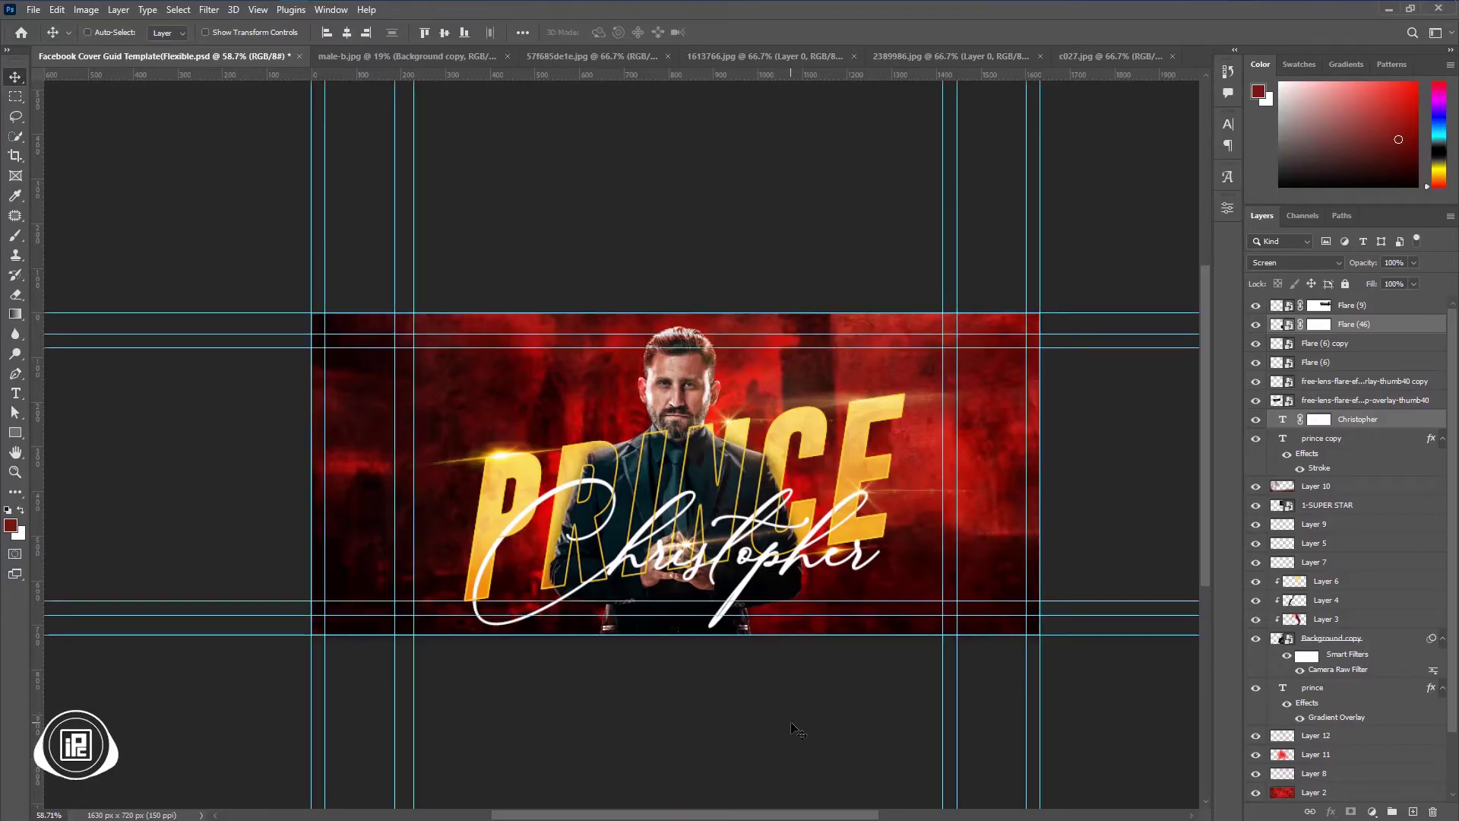
{"action": "scroll", "coordinate": [601, 519], "scroll_direction": "up", "scroll_amount": 4}
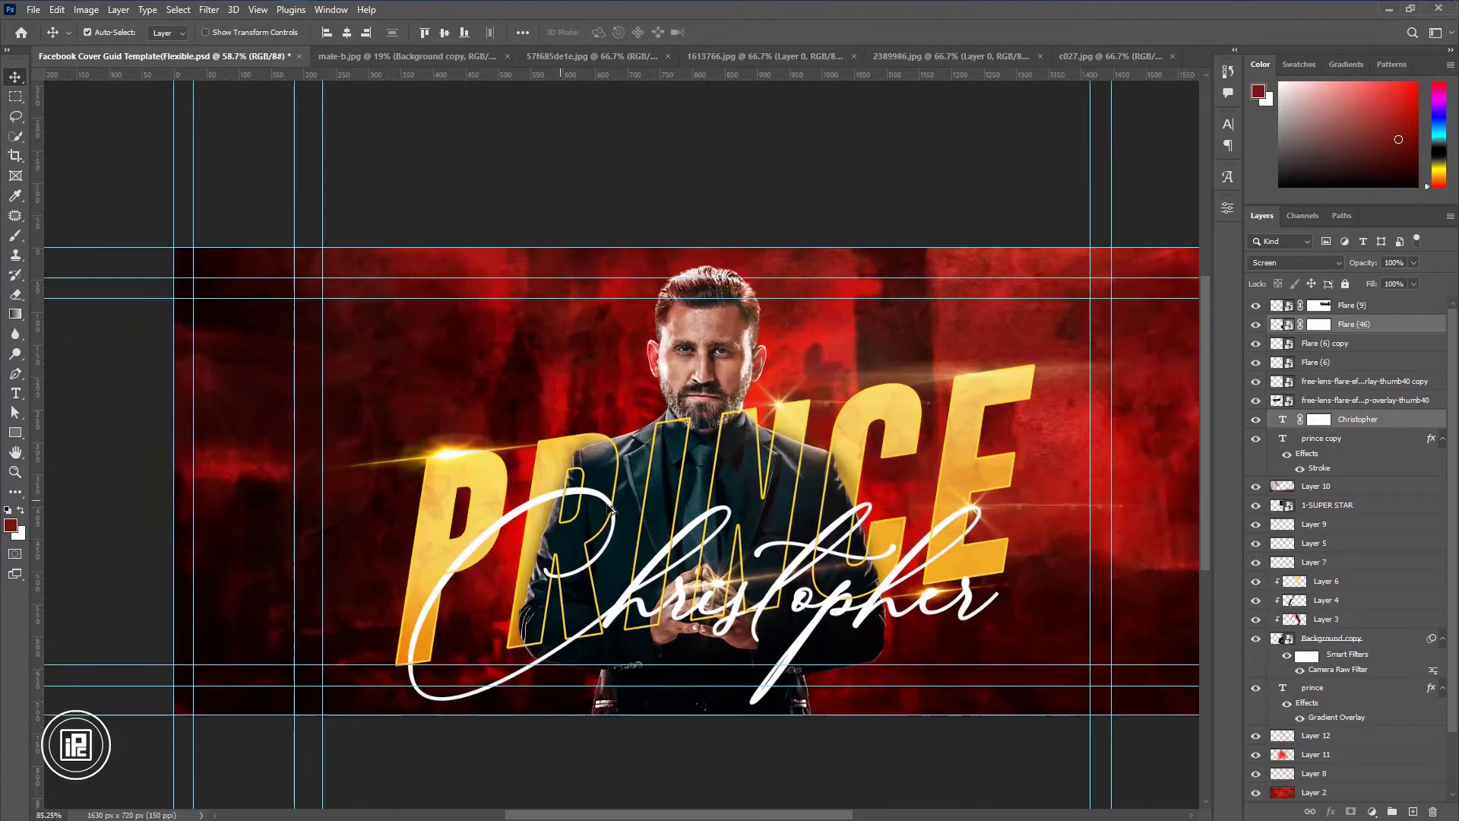
{"action": "scroll", "coordinate": [600, 519], "scroll_direction": "down", "scroll_amount": 2}
{"action": "left_click", "coordinate": [1324, 343]}
{"action": "left_click", "coordinate": [1312, 687]}
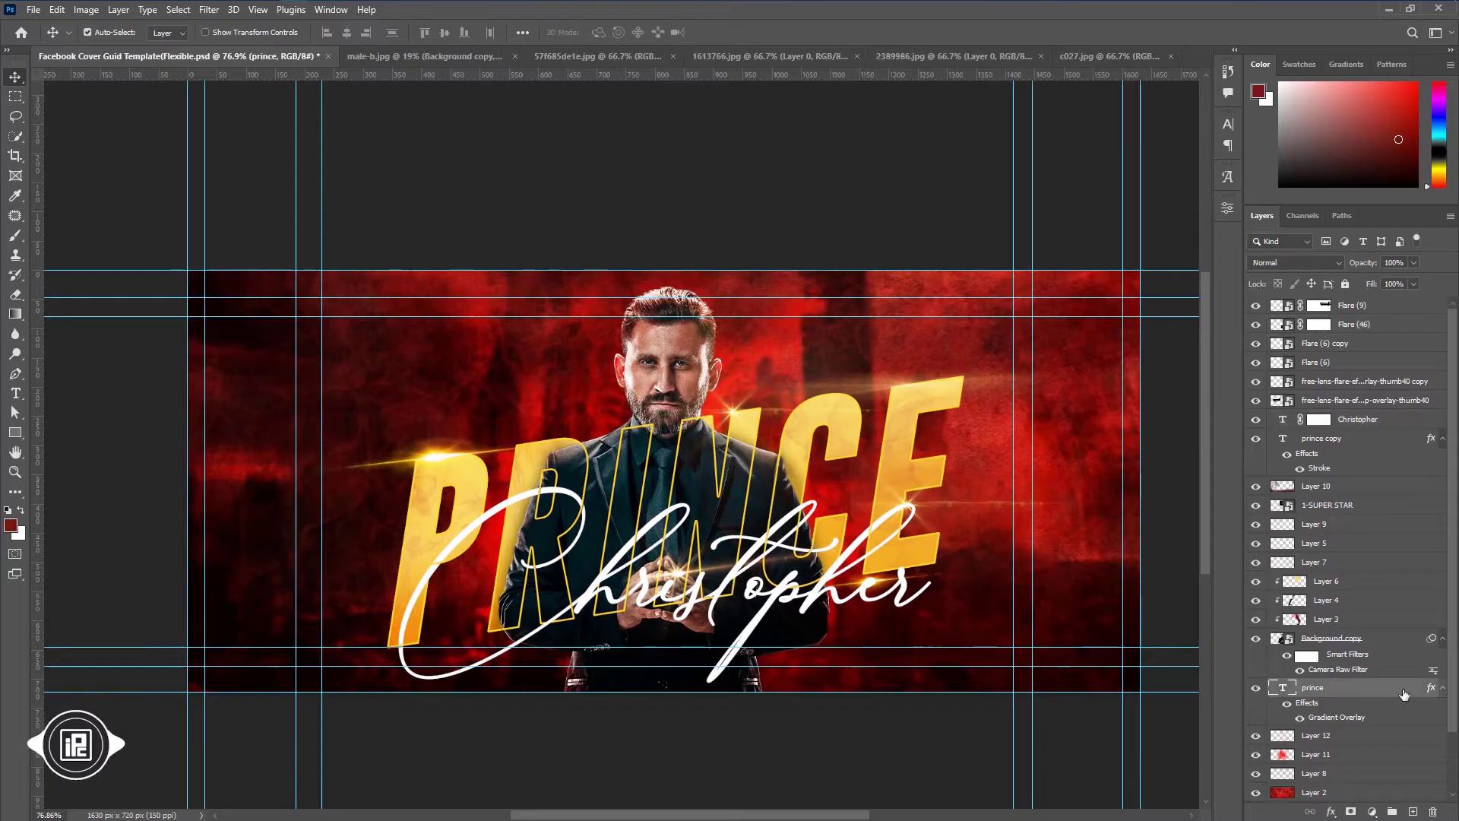
Duplicate prince copy and set the new copy's stroke to Outside at 13 px.
{"action": "left_click_drag", "start_coordinate": [1337, 687], "coordinate": [1368, 725]}
{"action": "key", "text": "z"}
{"action": "key", "text": "ctrl+minus"}
{"action": "key", "text": "ctrl+z"}
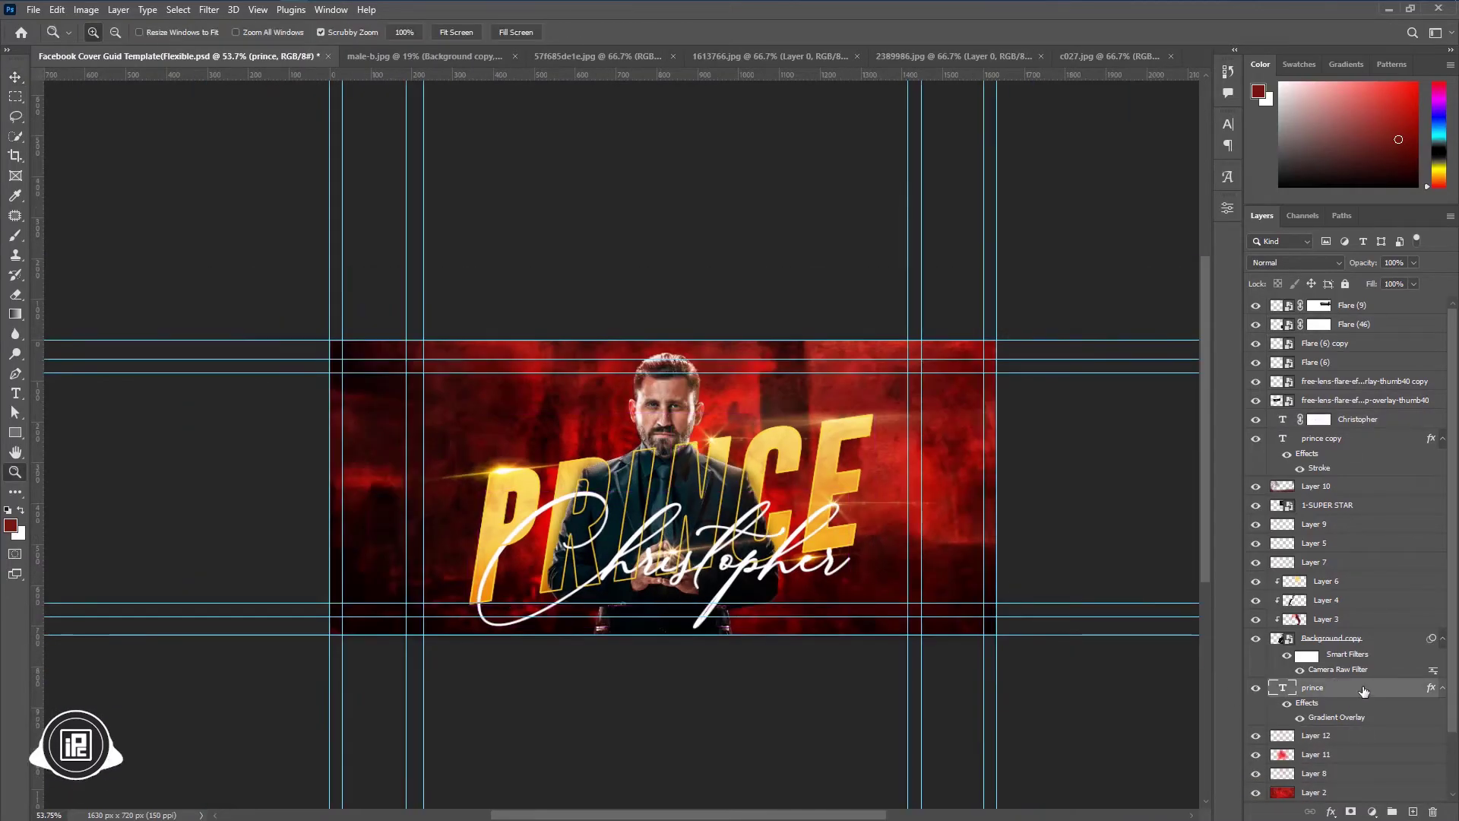
{"action": "left_click", "coordinate": [1364, 439]}
{"action": "key", "text": "ctrl+j"}
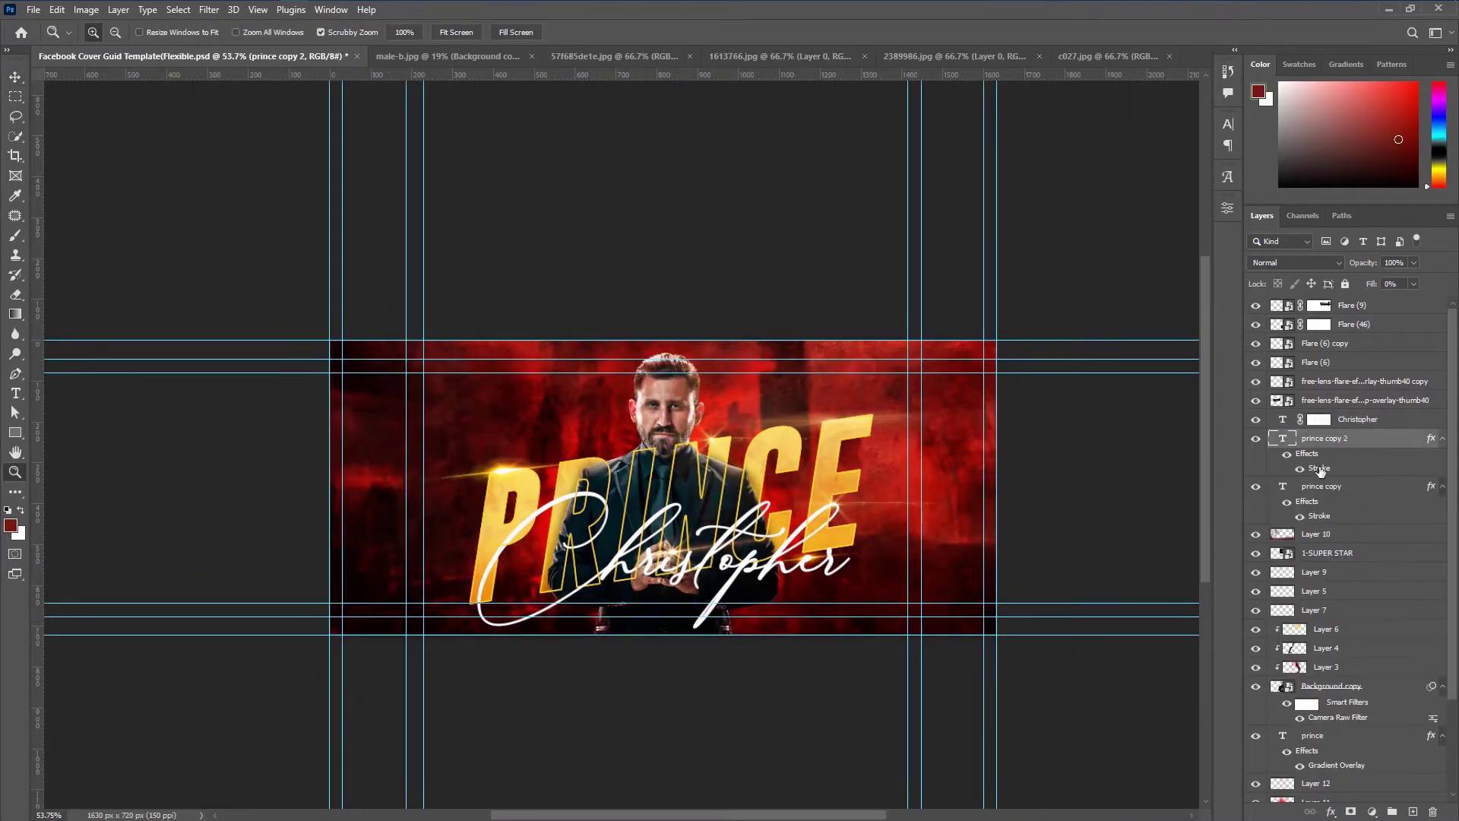
{"action": "double_click", "coordinate": [1320, 469]}
{"action": "left_click", "coordinate": [1143, 323]}
{"action": "left_click", "coordinate": [1140, 336]}
{"action": "left_click_drag", "start_coordinate": [1130, 307], "coordinate": [1134, 309]}
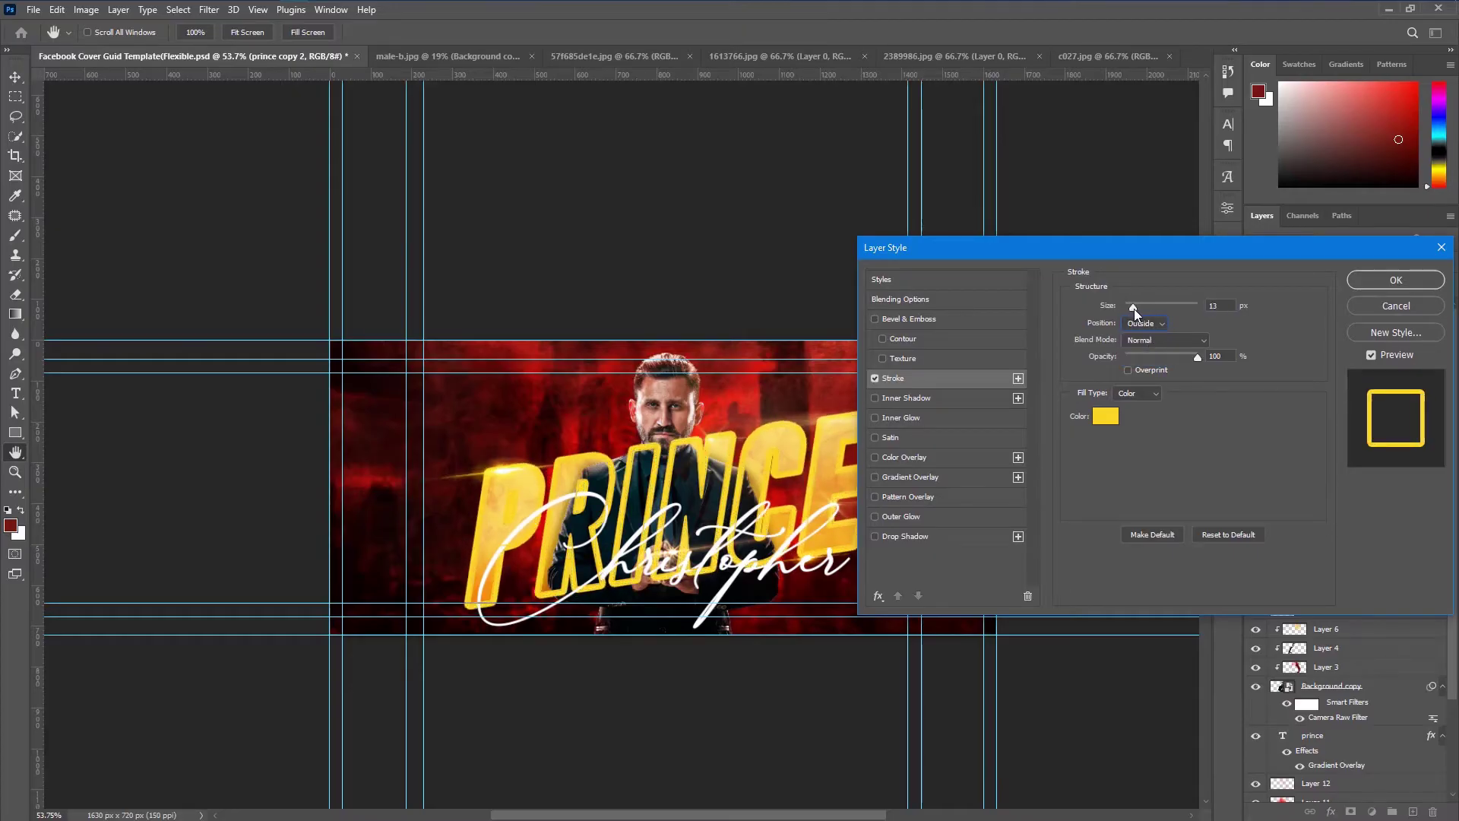
{"action": "left_click", "coordinate": [1395, 280]}
Convert prince copy 2 to a Smart Object, add a 2 px white stroke, and move it below prince.
{"action": "right_click", "coordinate": [1393, 440]}
{"action": "left_click", "coordinate": [1231, 317]}
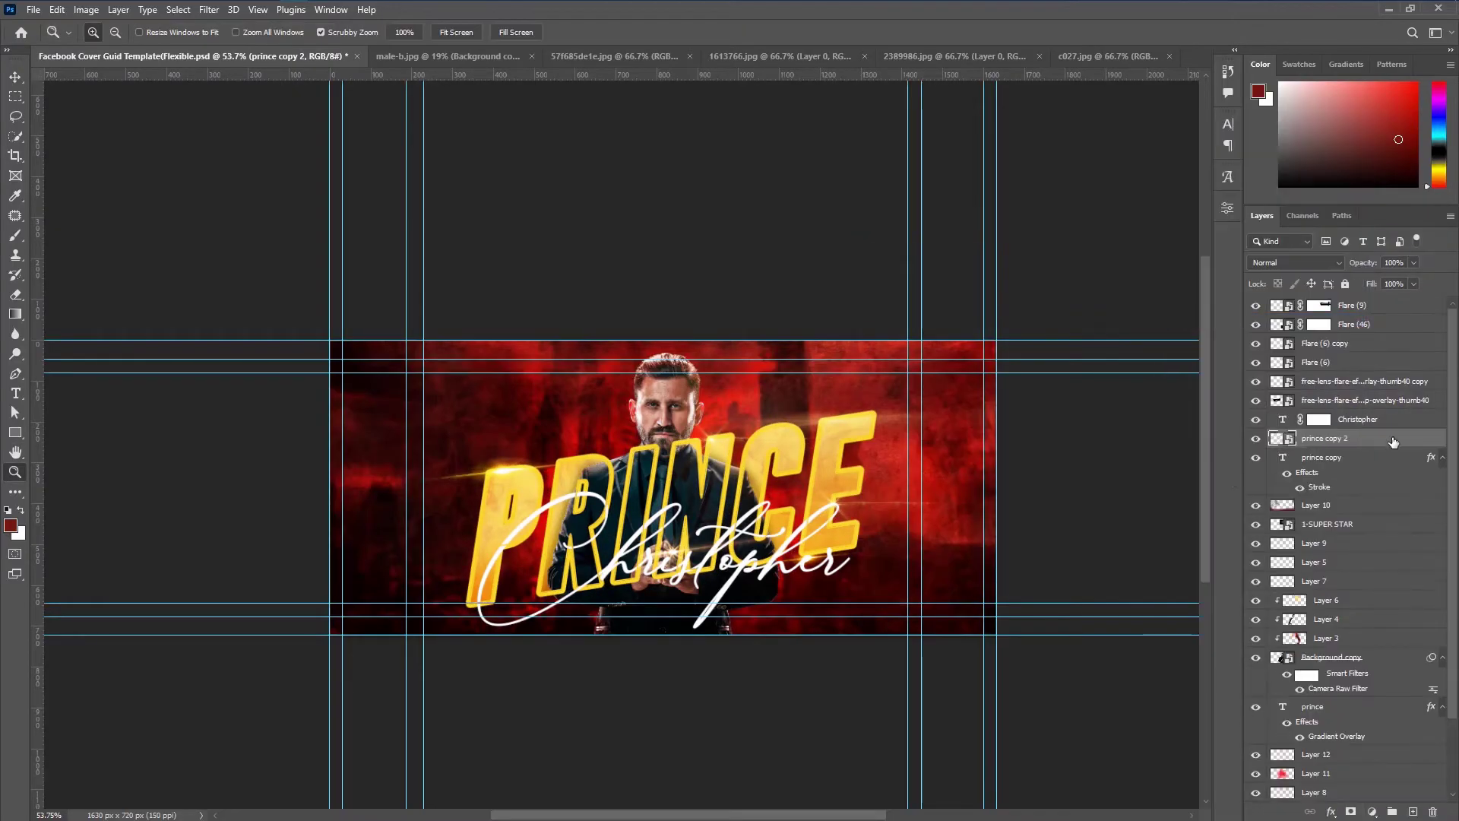
{"action": "double_click", "coordinate": [1393, 442]}
{"action": "left_click", "coordinate": [895, 377]}
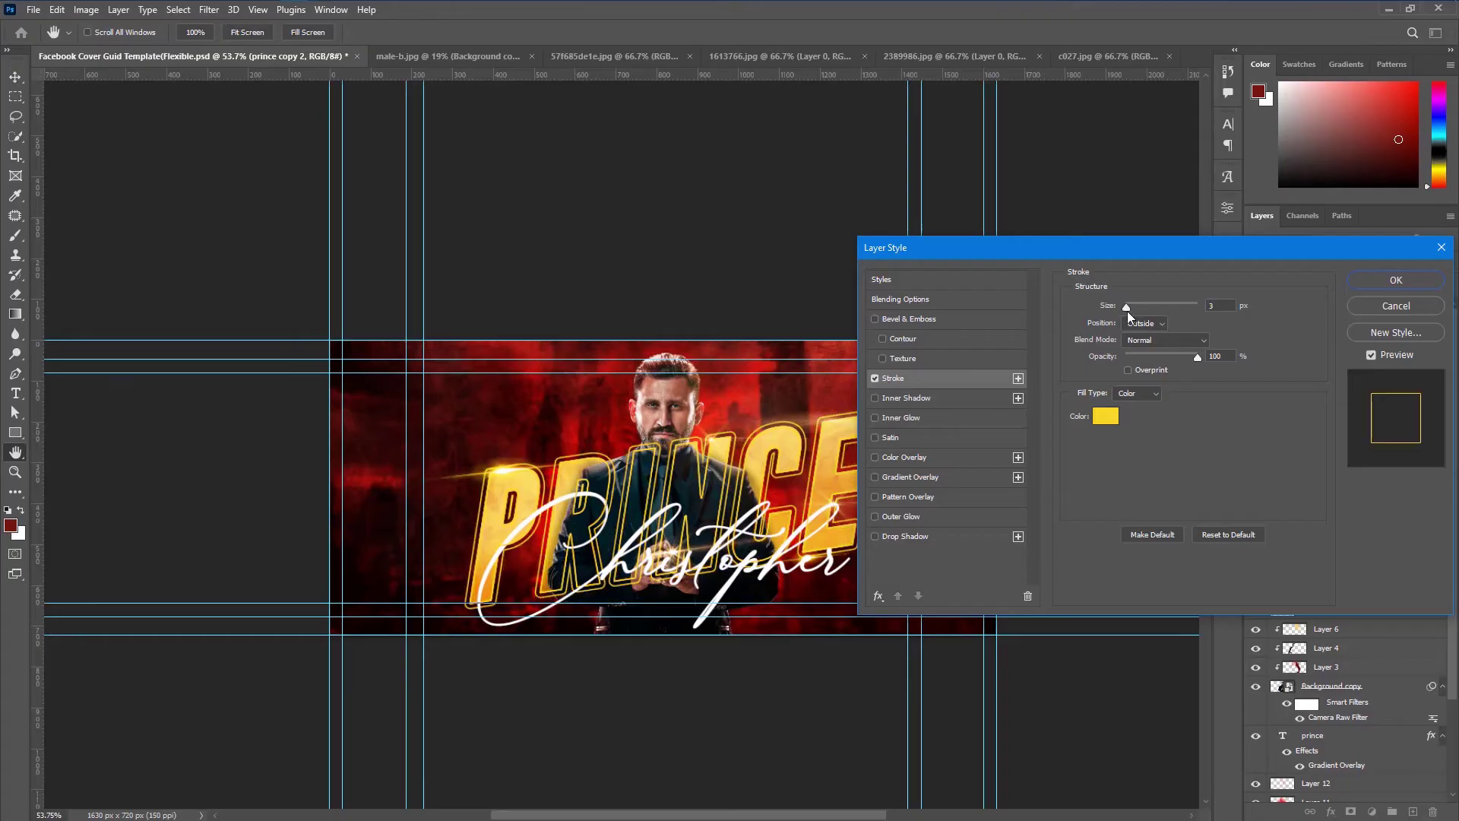
{"action": "left_click", "coordinate": [1105, 416]}
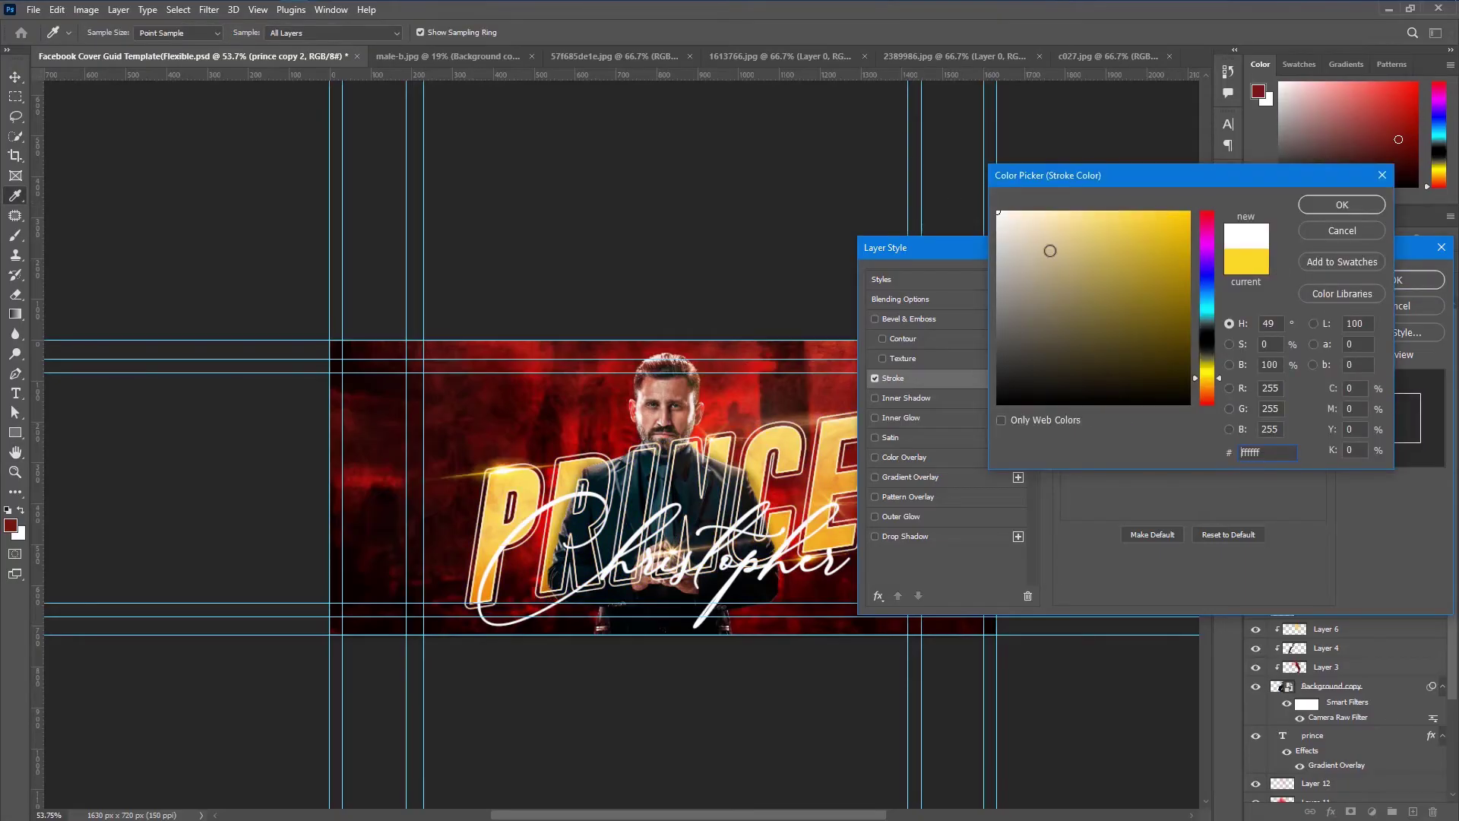
{"action": "left_click", "coordinate": [1342, 204]}
{"action": "left_click", "coordinate": [1202, 307]}
{"action": "left_click", "coordinate": [1406, 279]}
{"action": "left_click_drag", "start_coordinate": [1345, 441], "coordinate": [1348, 730]}
Recheck the white stroke settings on prince copy 2, keeping the changes.
{"action": "scroll", "coordinate": [687, 481], "scroll_direction": "up", "scroll_amount": 2}
{"action": "key", "text": "h"}
{"action": "double_click", "coordinate": [1317, 766]}
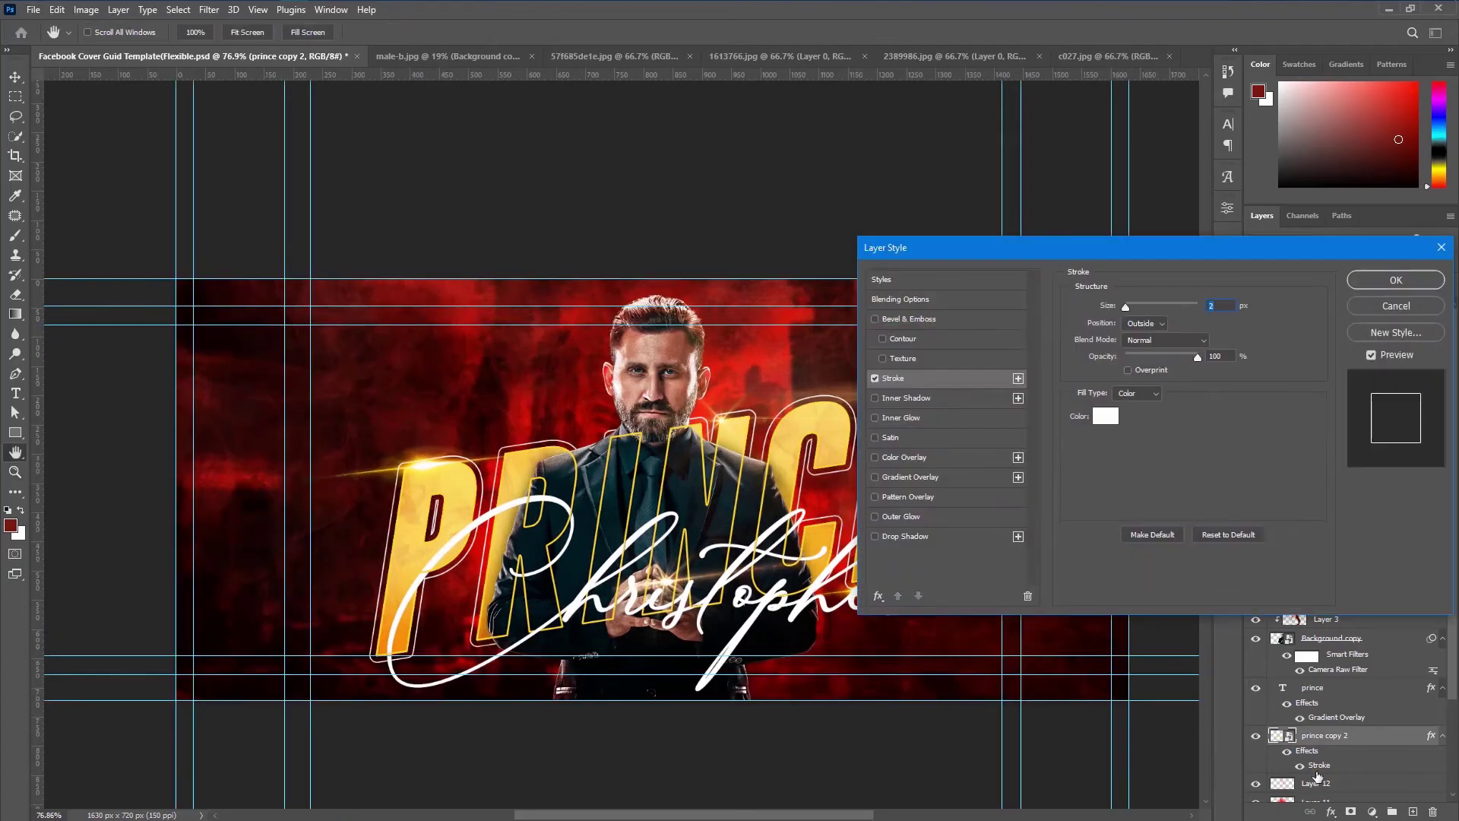
{"action": "key", "text": "Return"}
{"action": "key", "text": "z"}
{"action": "scroll", "coordinate": [789, 629], "scroll_direction": "down", "scroll_amount": 2}
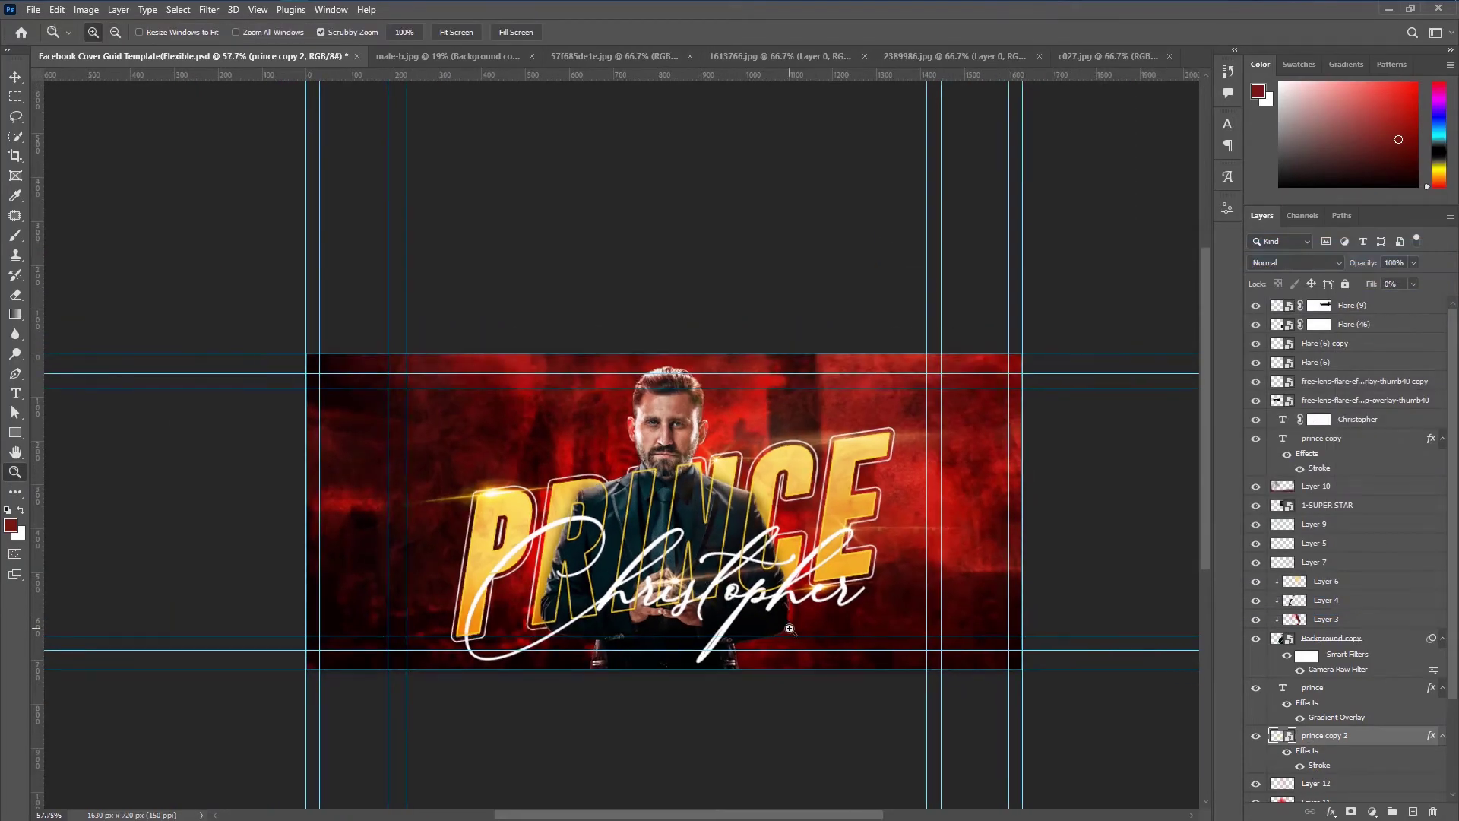
{"action": "scroll", "coordinate": [654, 655], "scroll_direction": "up", "scroll_amount": 1}
Offset the white-outlined PRINCE copy behind the gold title and place a flare copy along the letters.
{"action": "scroll", "coordinate": [541, 547], "scroll_direction": "up", "scroll_amount": 2}
{"action": "key", "text": "b"}
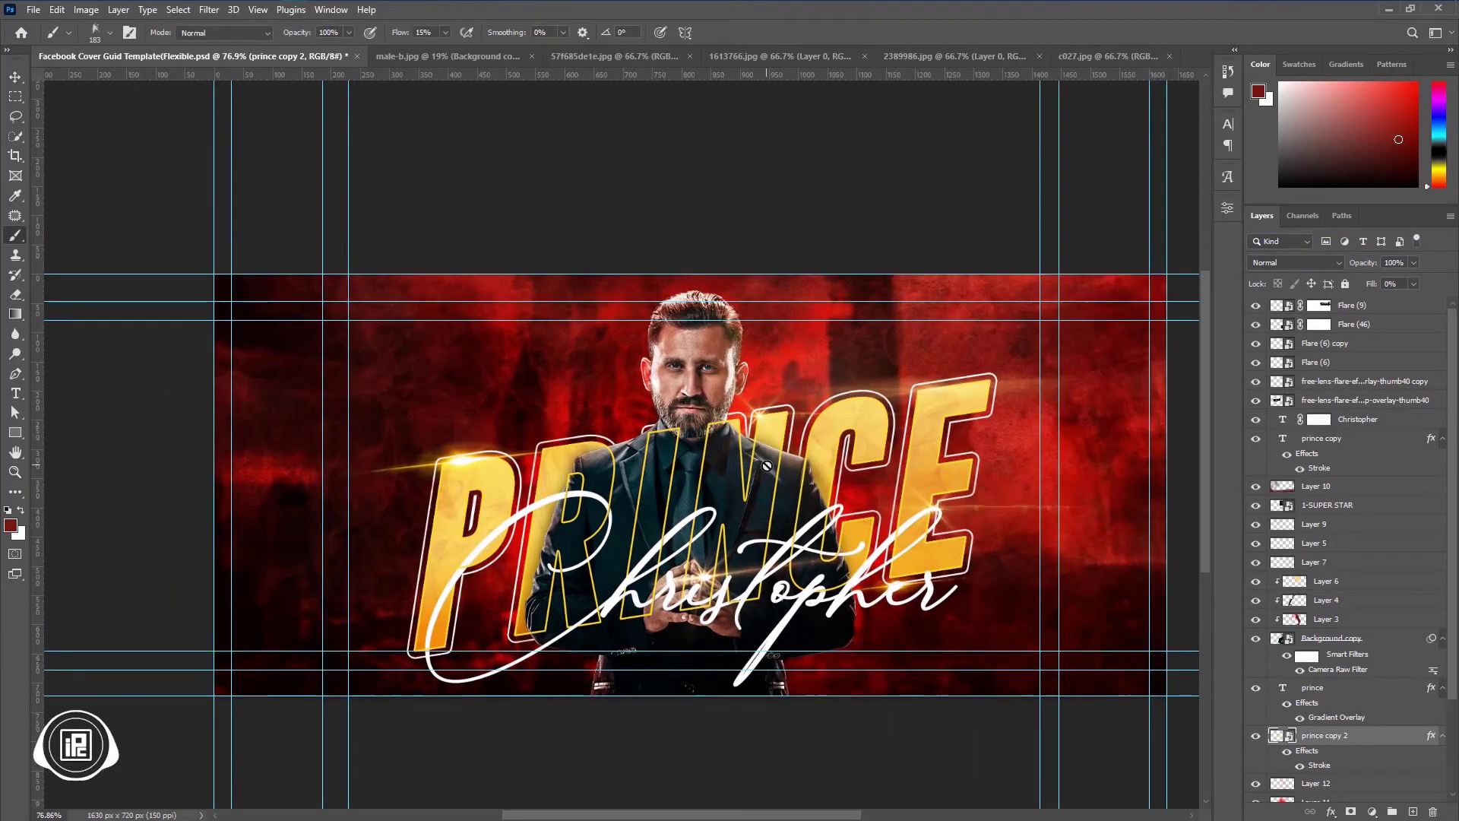
{"action": "left_click_drag", "start_coordinate": [759, 420], "coordinate": [410, 654]}
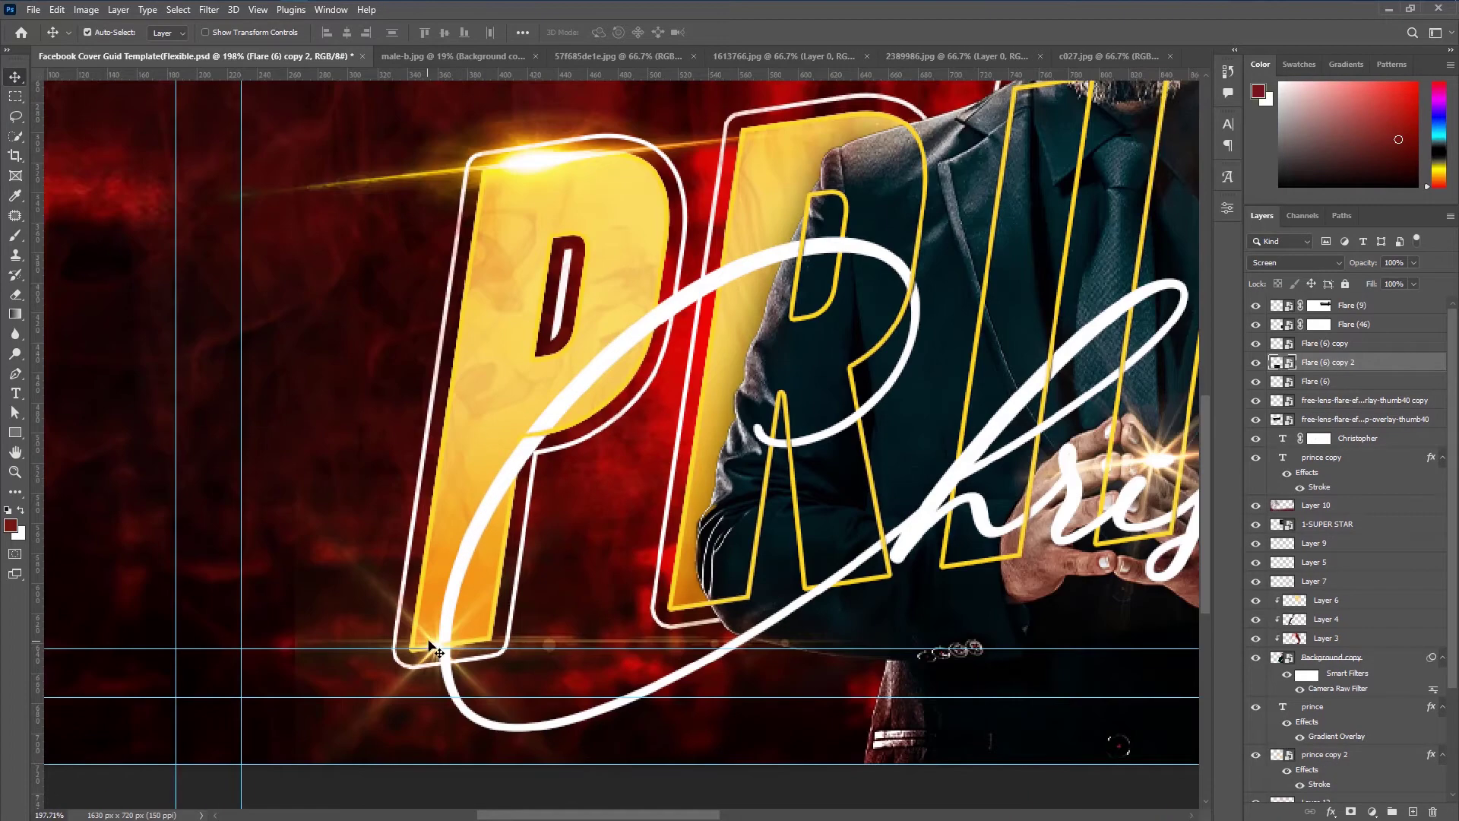
{"action": "left_click_drag", "start_coordinate": [471, 532], "coordinate": [893, 542]}
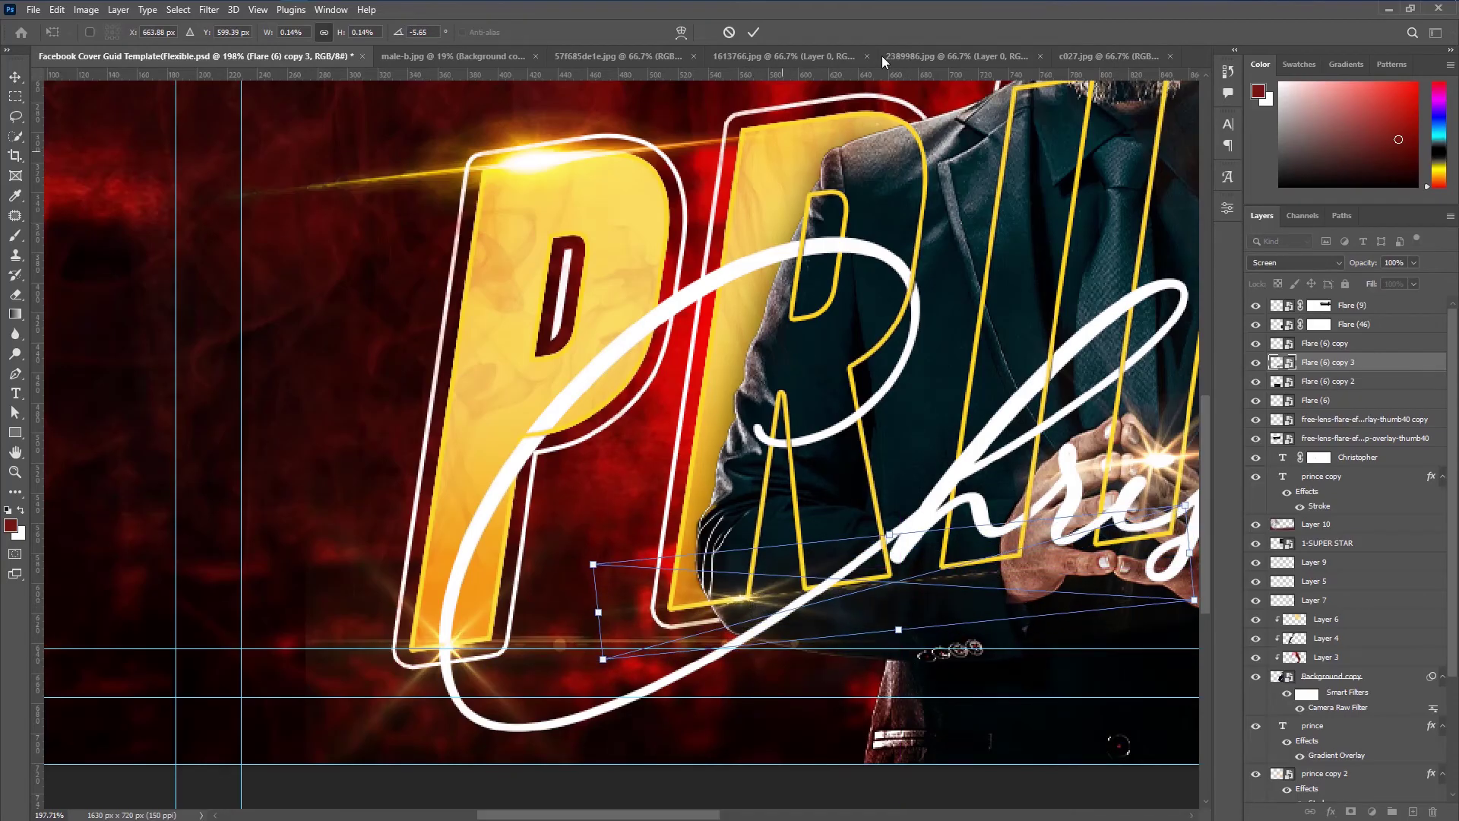
{"action": "key", "text": "Return"}
Add another Flare (6) copy, rotated upright and placed near the P.
{"action": "key", "text": "ctrl+0"}
{"action": "scroll", "coordinate": [679, 577], "scroll_direction": "up", "scroll_amount": 3}
{"action": "left_click_drag", "start_coordinate": [661, 527], "coordinate": [662, 532], "text": "alt"}
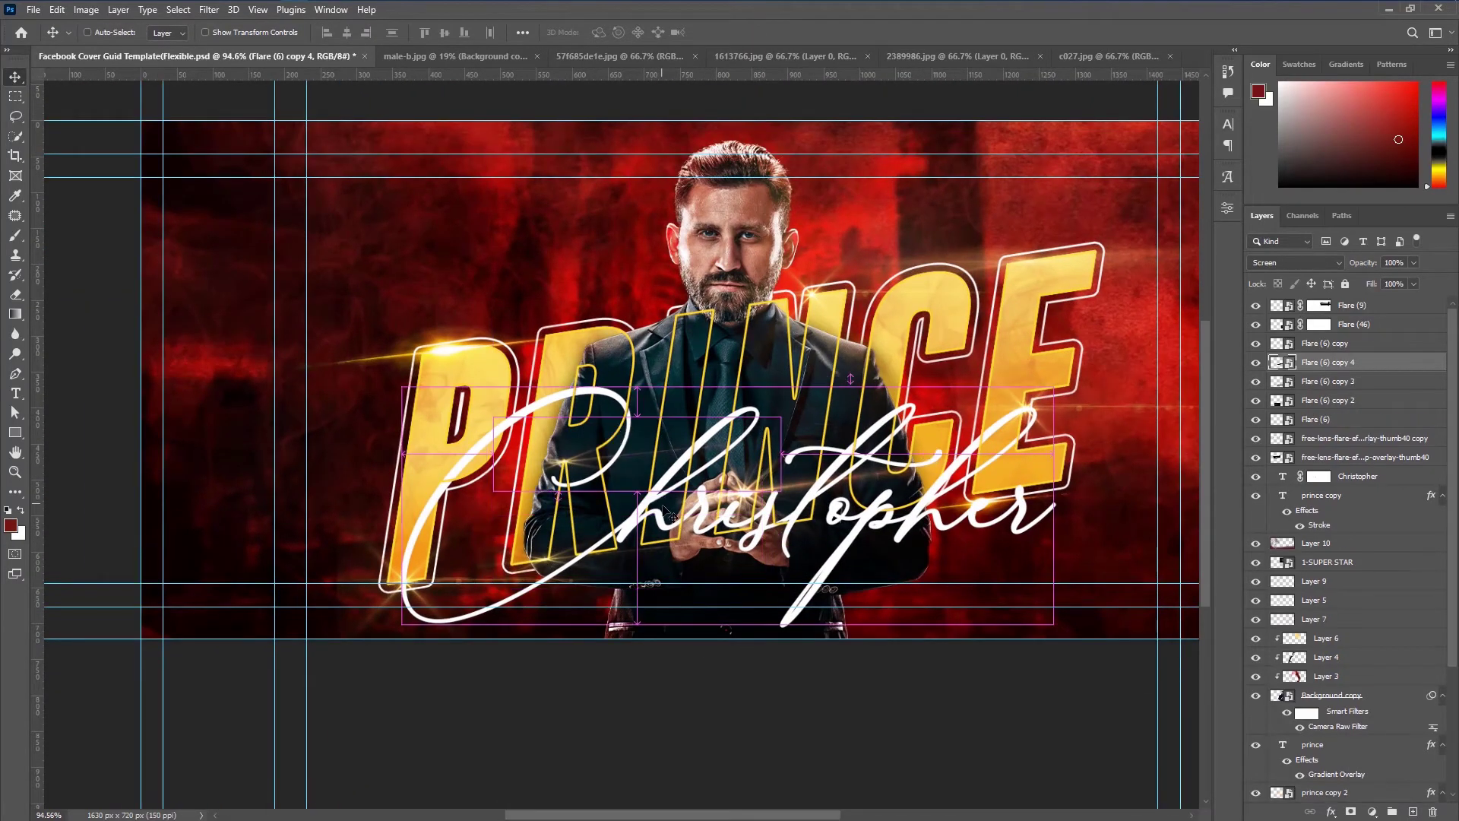
{"action": "key", "text": "ctrl+t"}
{"action": "left_click_drag", "start_coordinate": [798, 551], "coordinate": [609, 647]}
{"action": "left_click_drag", "start_coordinate": [671, 450], "coordinate": [604, 657]}
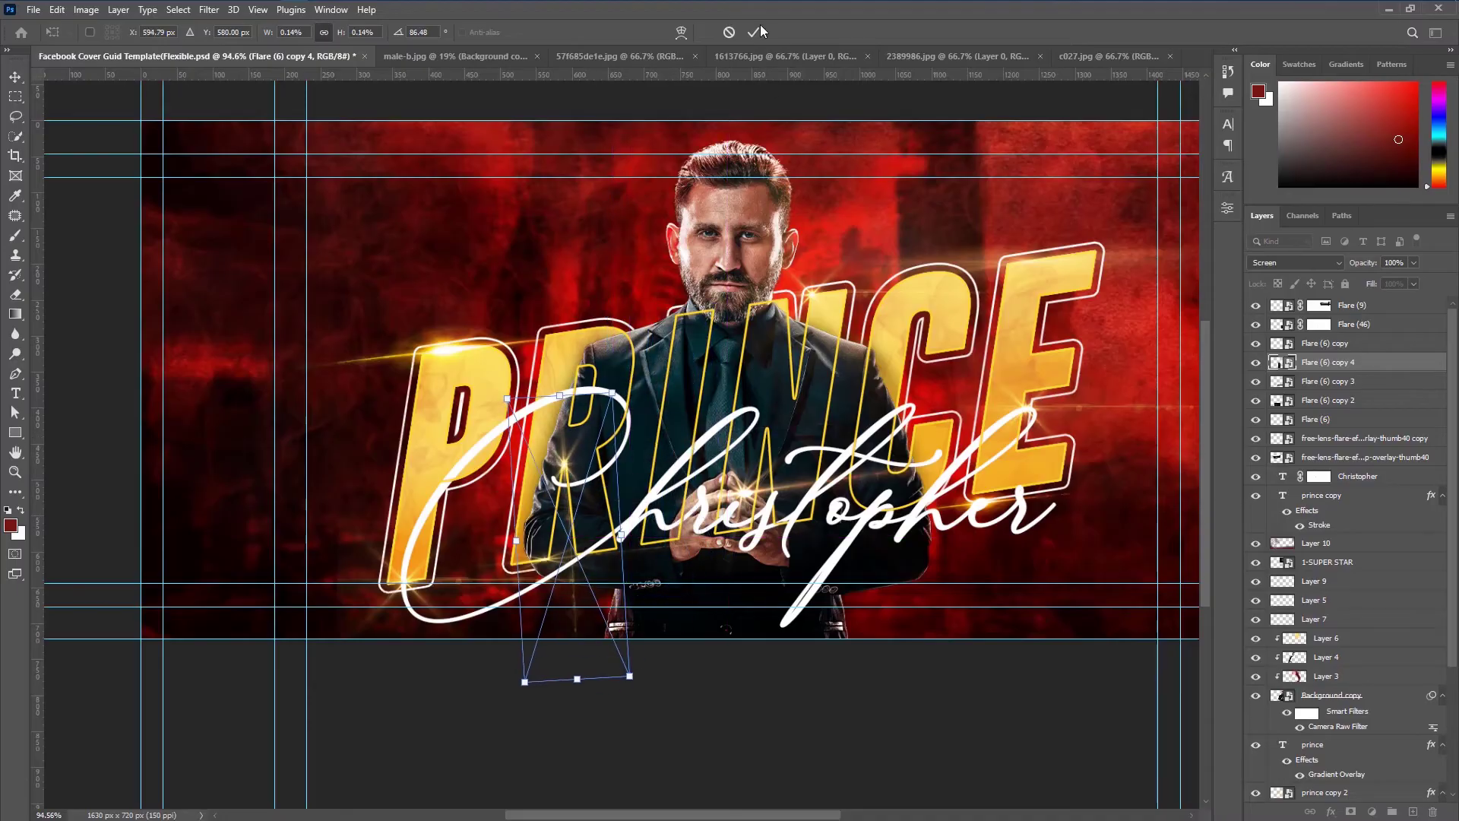
{"action": "key", "text": "Return"}
{"action": "scroll", "coordinate": [605, 657], "scroll_direction": "down", "scroll_amount": 2}
Give the Christopher layer a Gradient Overlay running from white to pale cream e4e3d6.
{"action": "double_click", "coordinate": [1402, 476]}
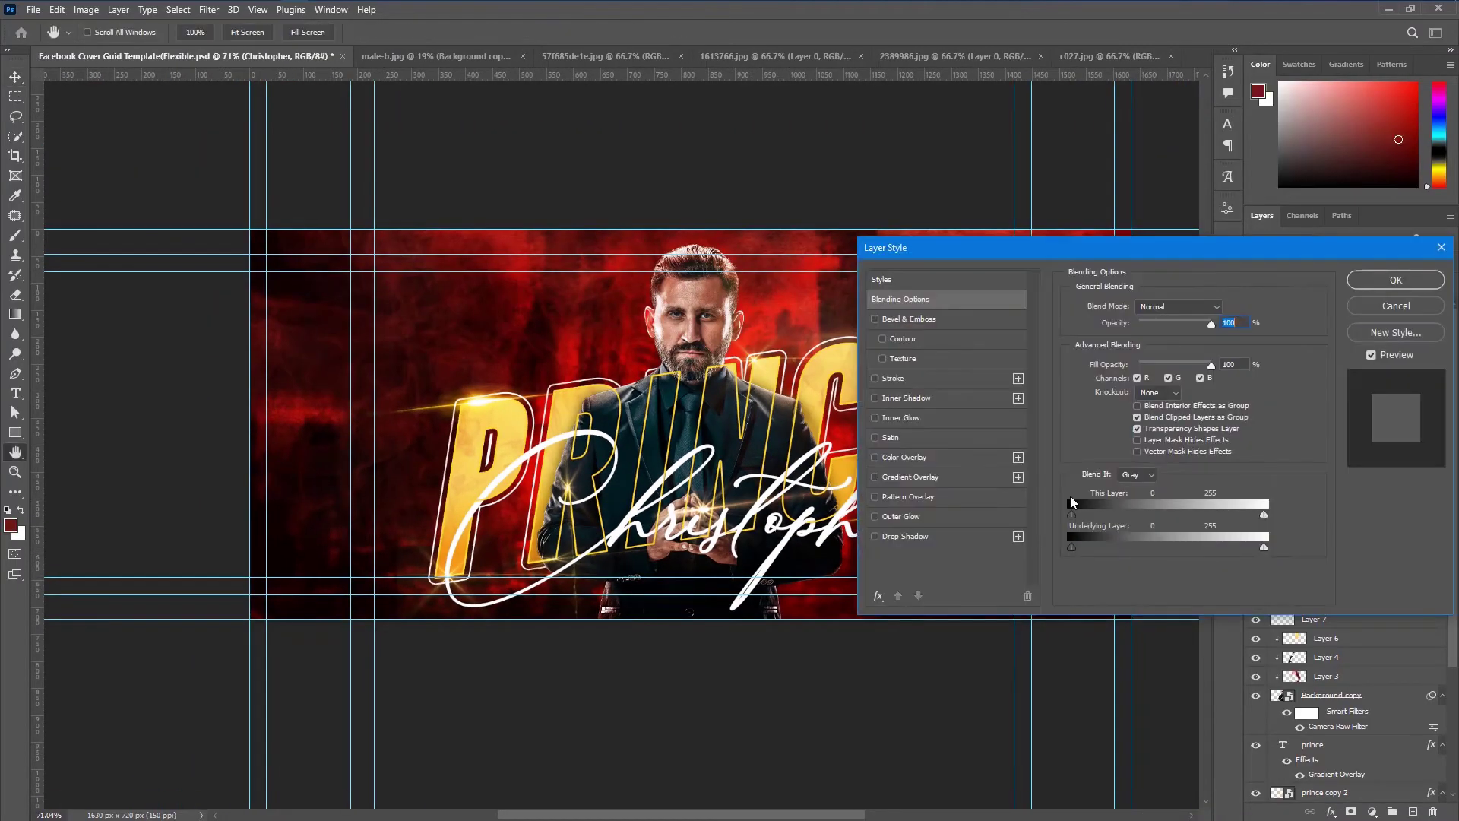
{"action": "left_click", "coordinate": [921, 477]}
{"action": "left_click", "coordinate": [1173, 345]}
{"action": "double_click", "coordinate": [1300, 392]}
{"action": "left_click", "coordinate": [1001, 214]}
{"action": "key", "text": "Return"}
{"action": "double_click", "coordinate": [993, 393]}
{"action": "left_click", "coordinate": [1010, 207]}
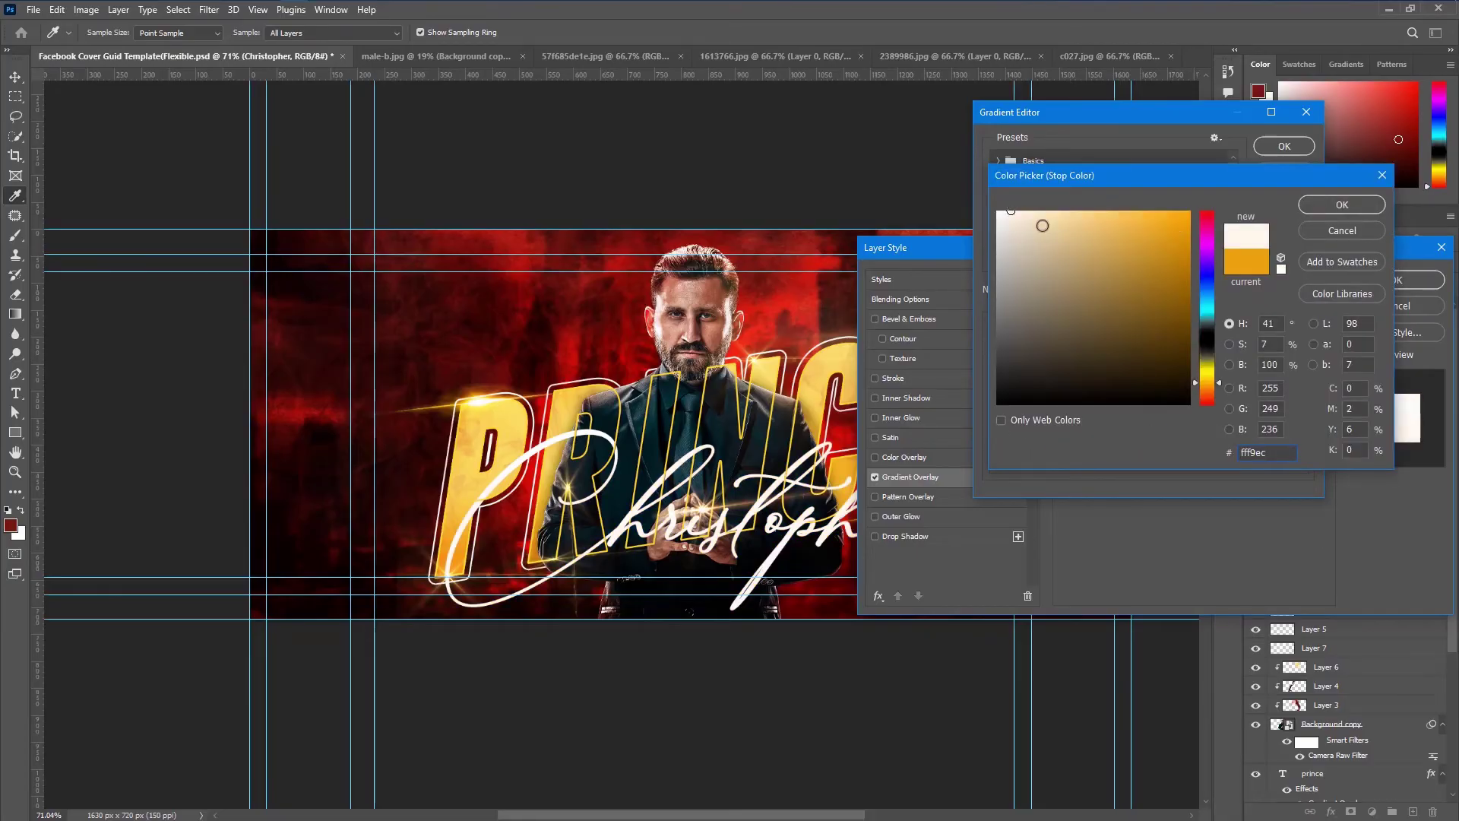
{"action": "left_click", "coordinate": [1206, 374]}
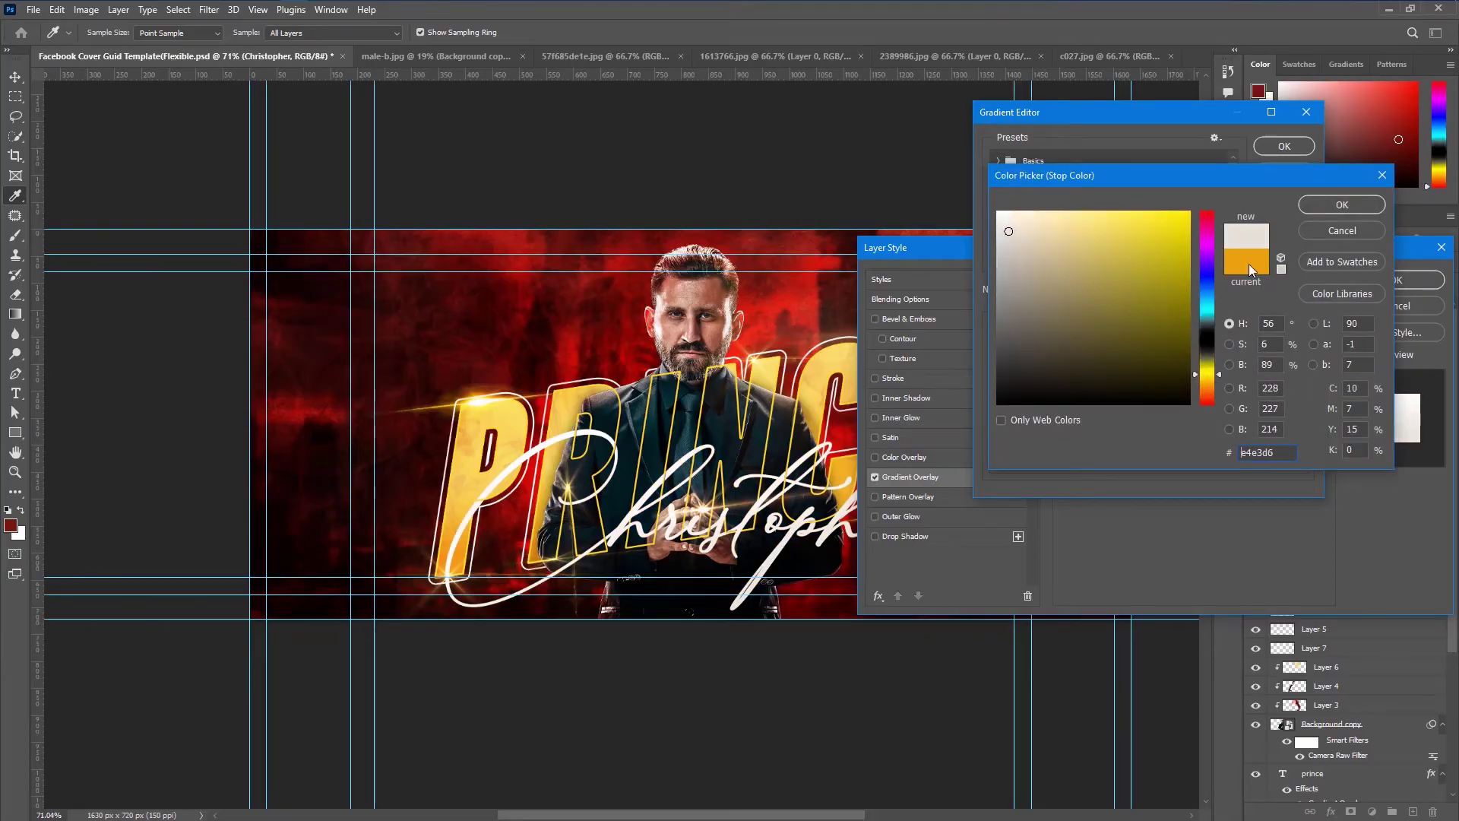
{"action": "left_click", "coordinate": [1380, 204]}
{"action": "key", "text": "Return"}
{"action": "left_click", "coordinate": [1395, 277]}
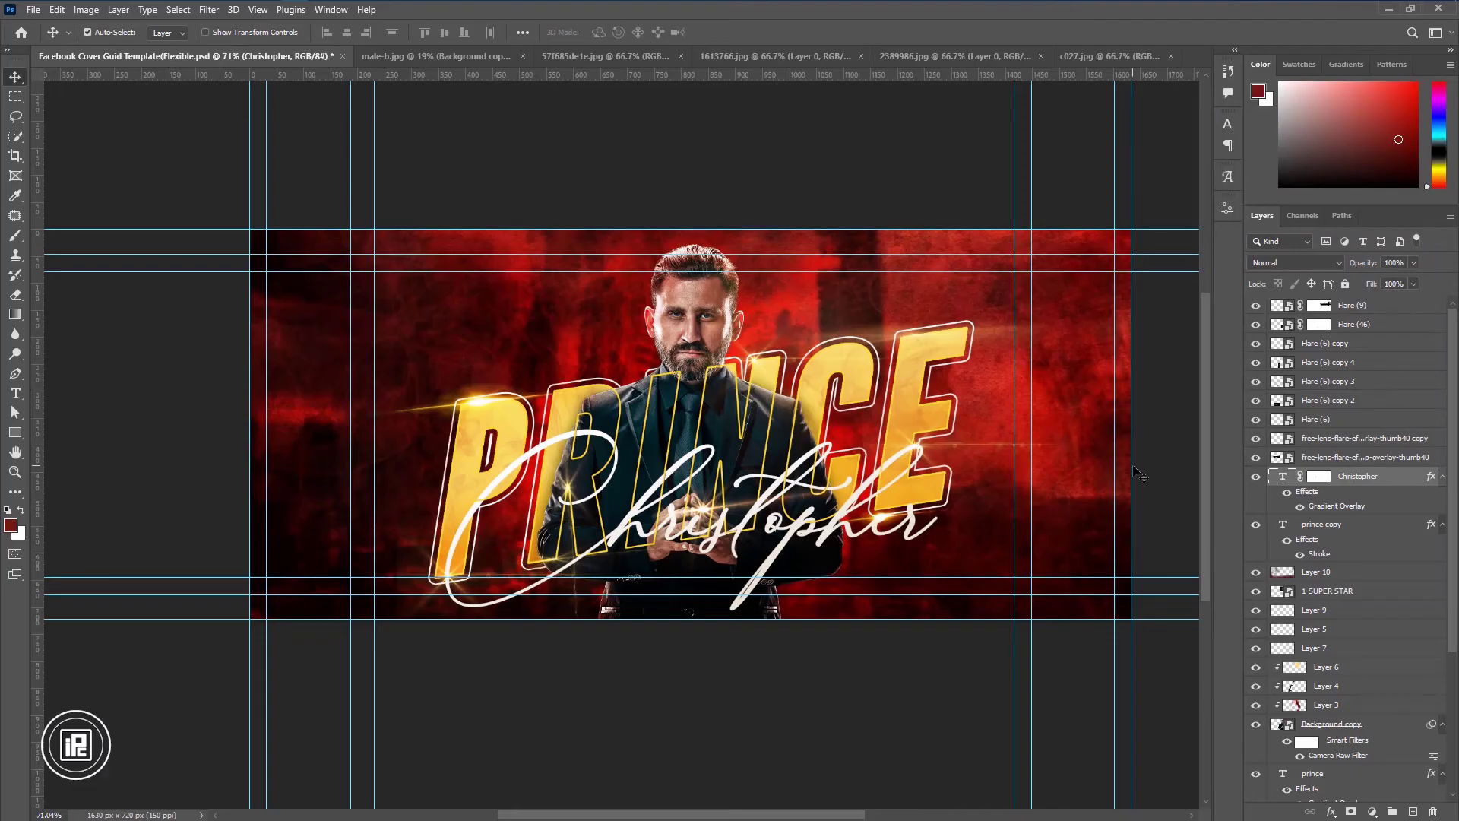
Add a 'Follow My' text line at the banner's upper left.
{"action": "key", "text": "t"}
{"action": "left_click", "coordinate": [326, 304]}
{"action": "type", "text": "Follow us"}
{"action": "key", "text": "ctrl+Return"}
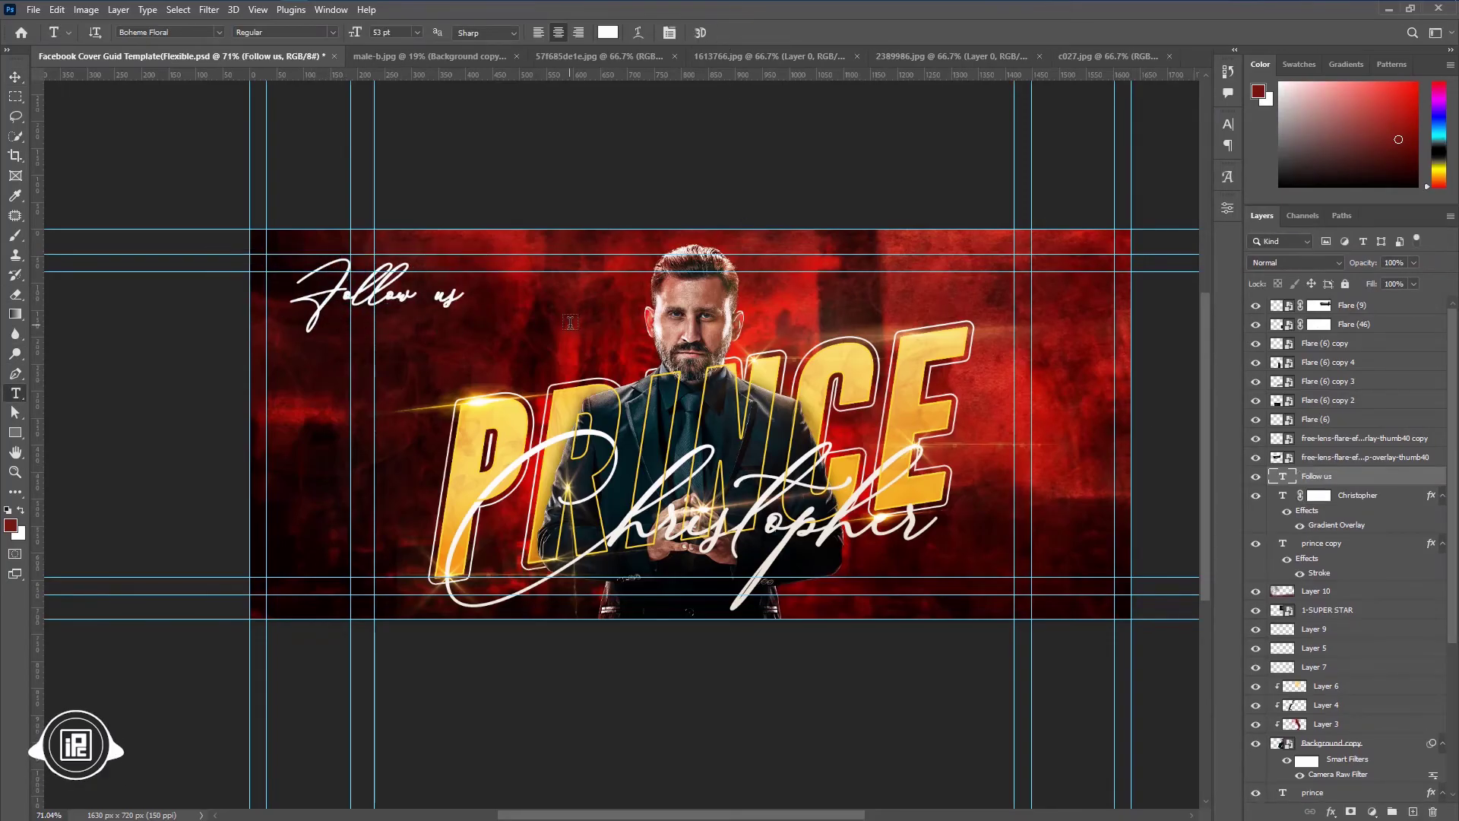
{"action": "triple_click", "coordinate": [390, 285]}
{"action": "type", "text": "foll"}
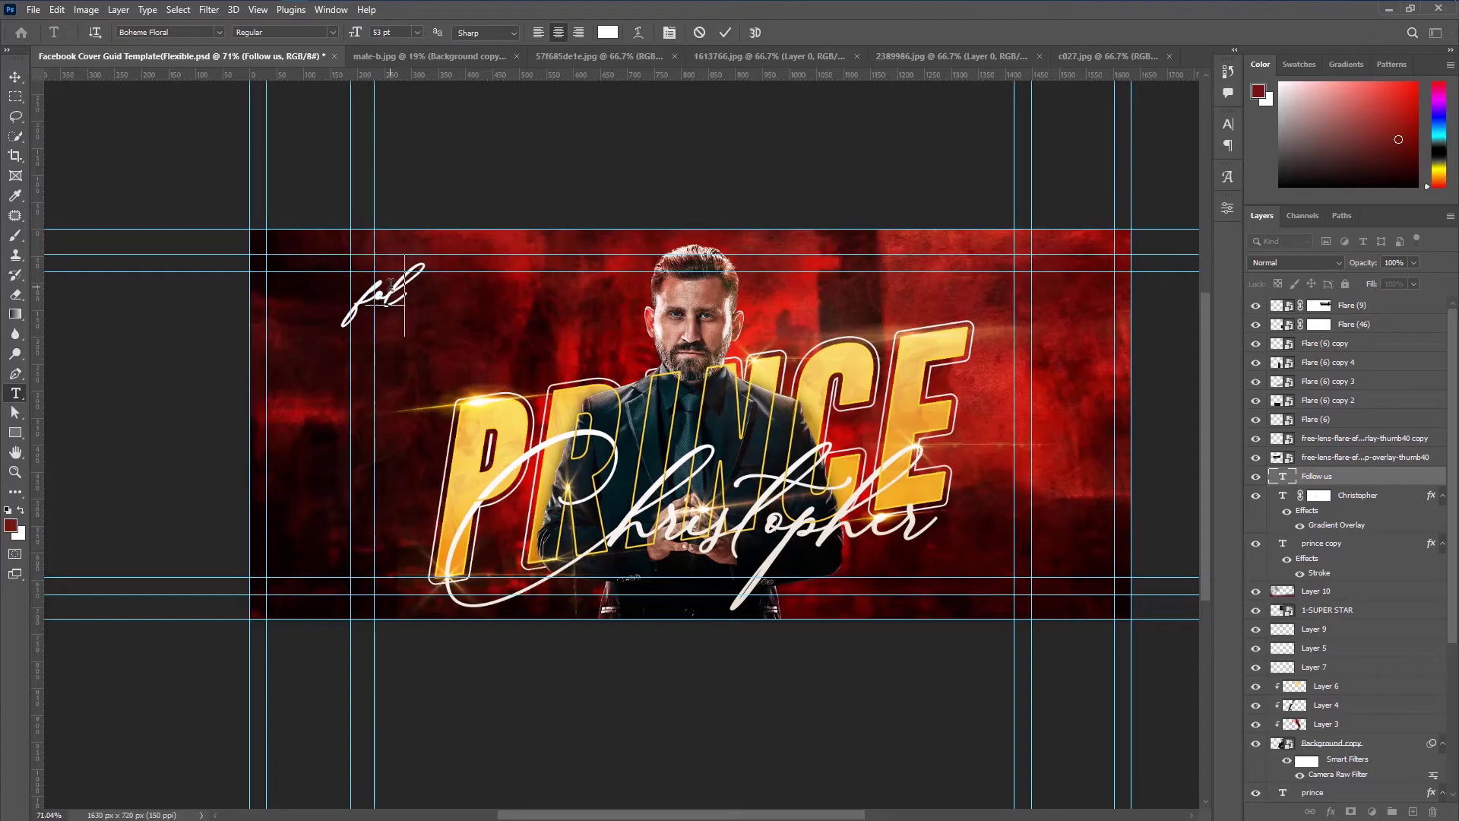
{"action": "type", "text": "ow My"}
{"action": "key", "text": "ctrl+Return"}
Copy the line to the upper right and change it to 'Success Tips'.
{"action": "left_click_drag", "start_coordinate": [487, 285], "coordinate": [1095, 285]}
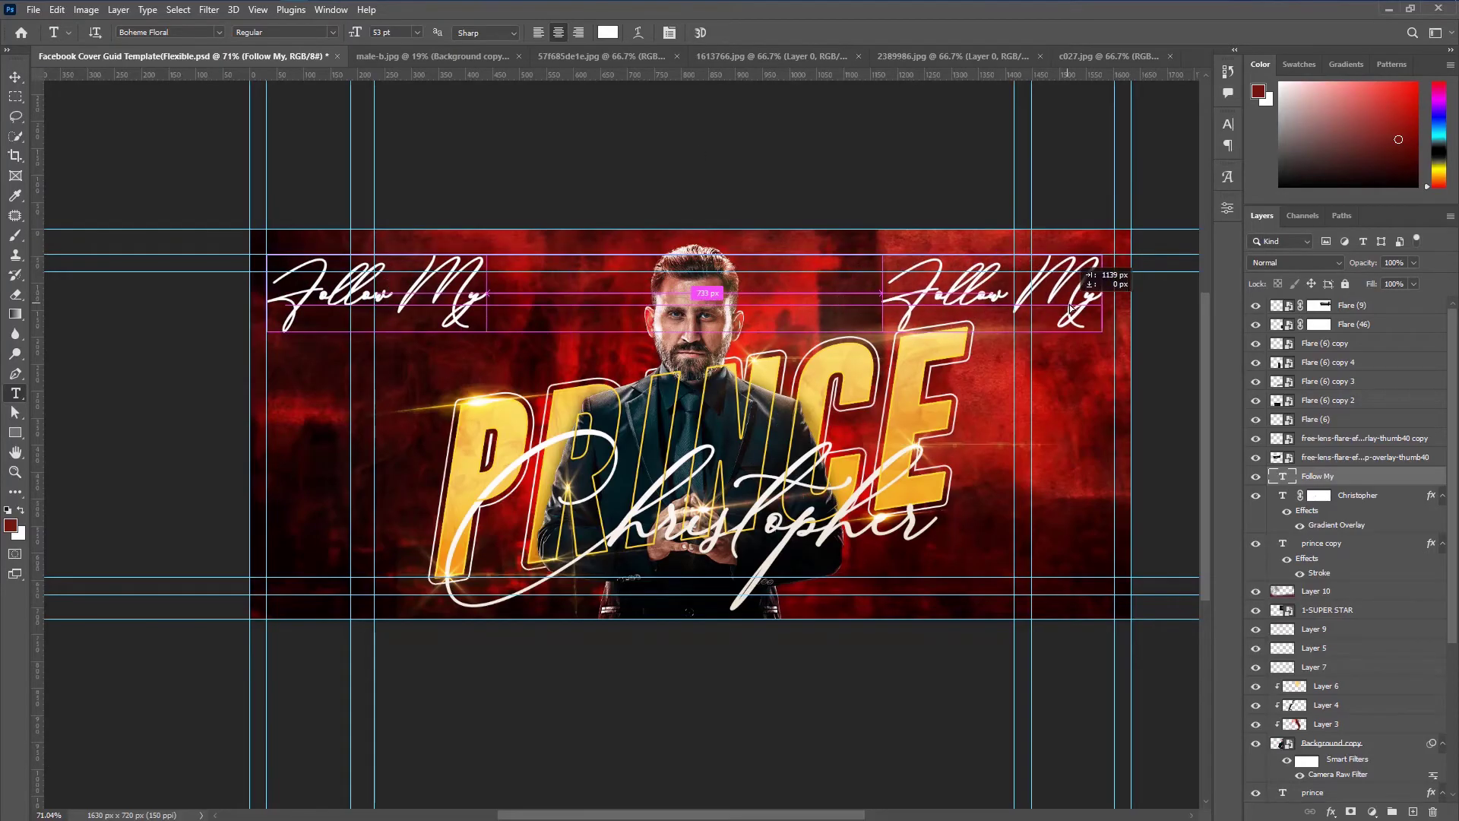
{"action": "triple_click", "coordinate": [1010, 292]}
{"action": "type", "text": "Success"}
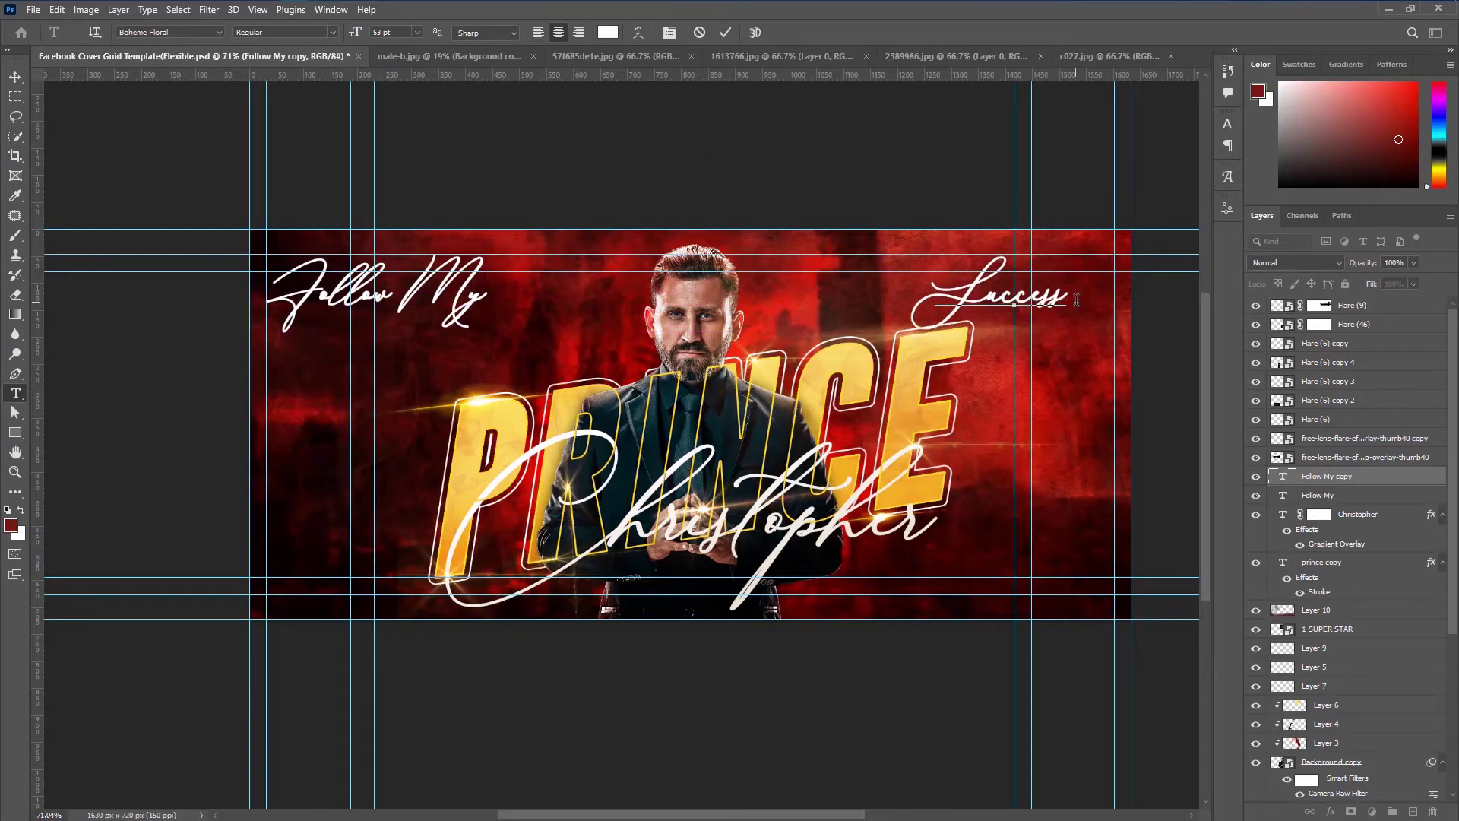
{"action": "left_click", "coordinate": [726, 32]}
Set both texts in the Arsilon Regular font.
{"action": "left_click", "coordinate": [1228, 124]}
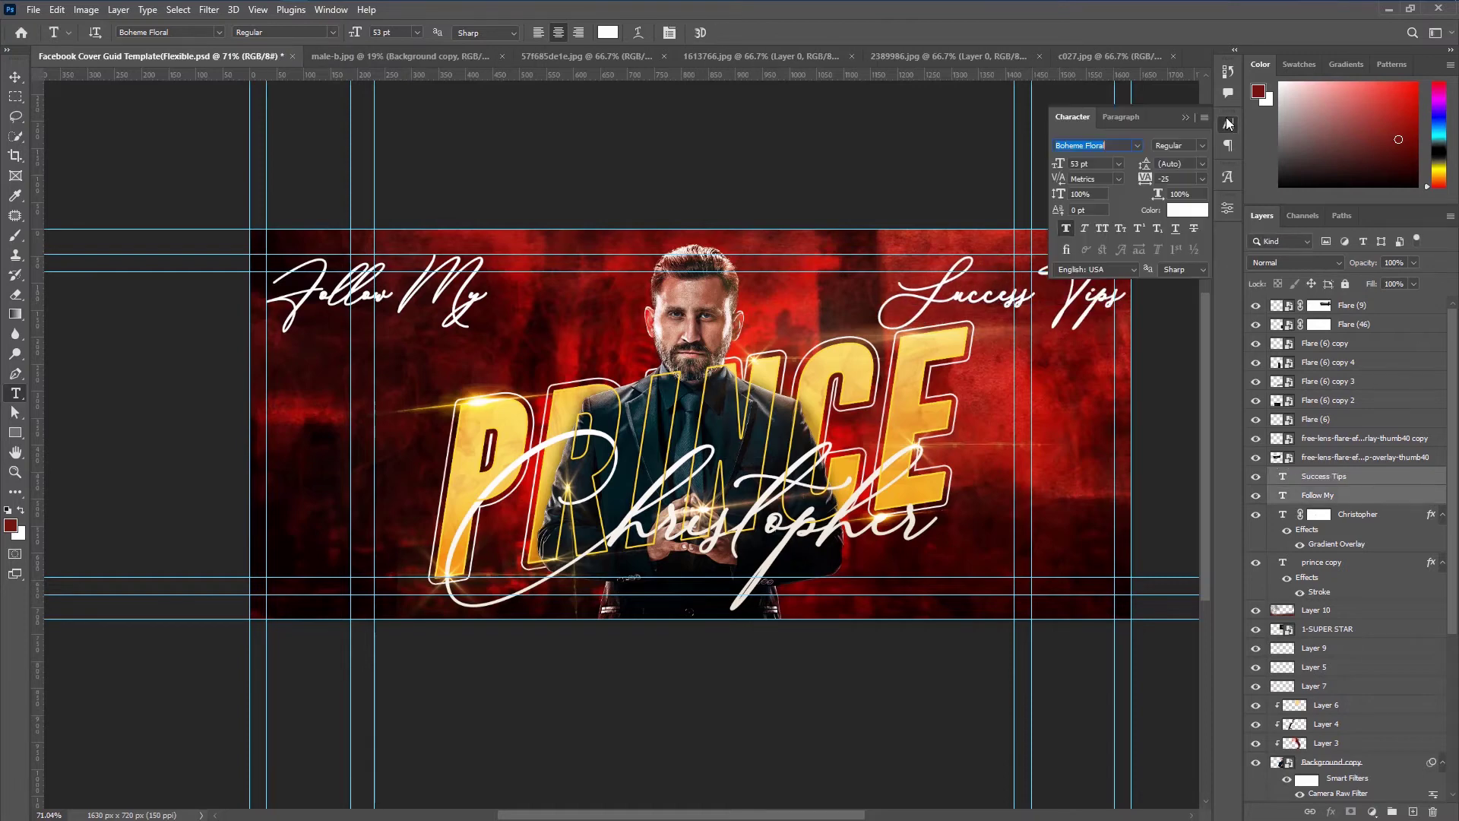
{"action": "left_click", "coordinate": [1138, 146]}
{"action": "type", "text": "ars"}
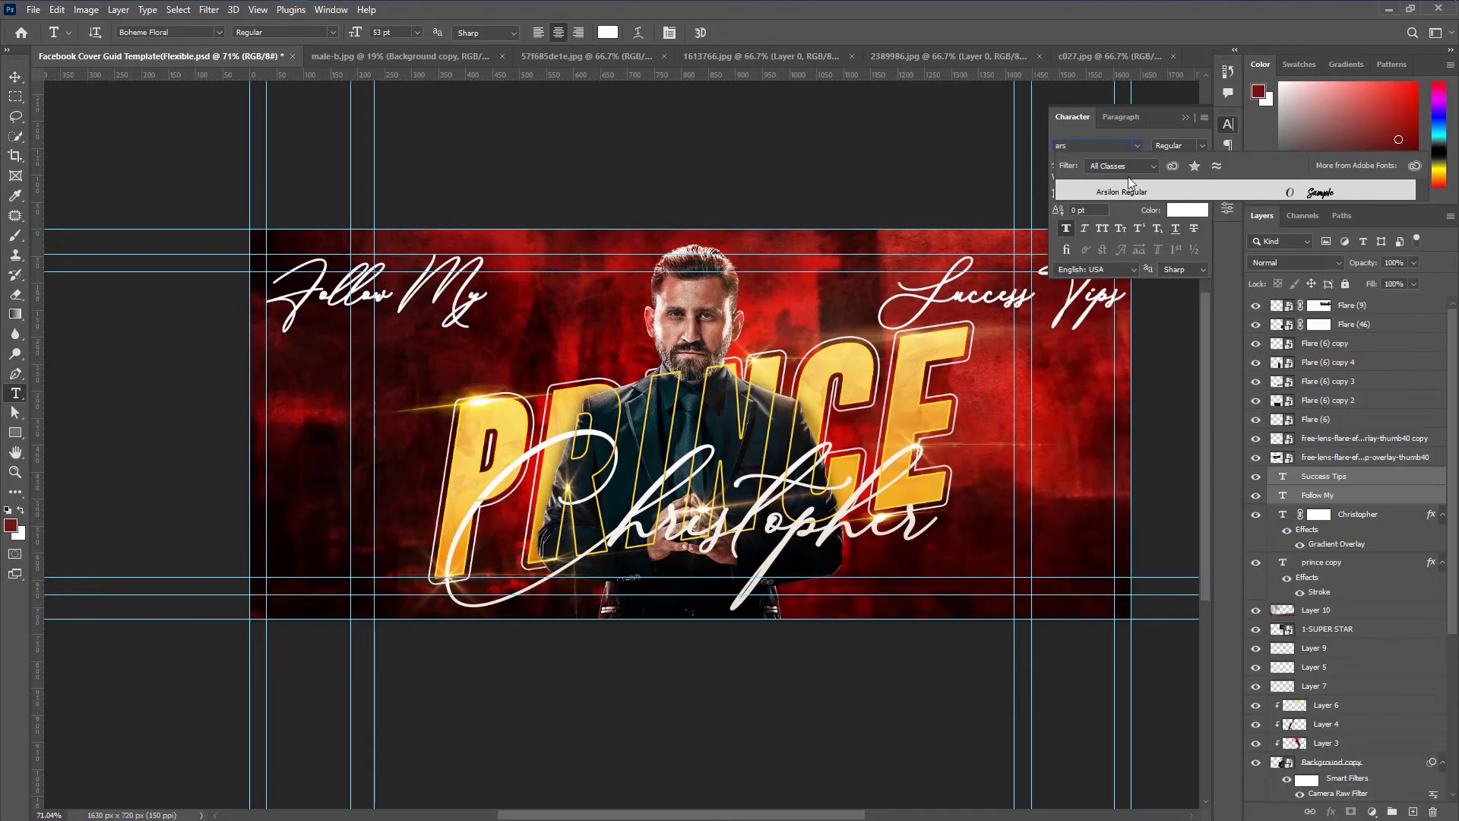
{"action": "left_click", "coordinate": [1131, 190]}
{"action": "key", "text": "v"}
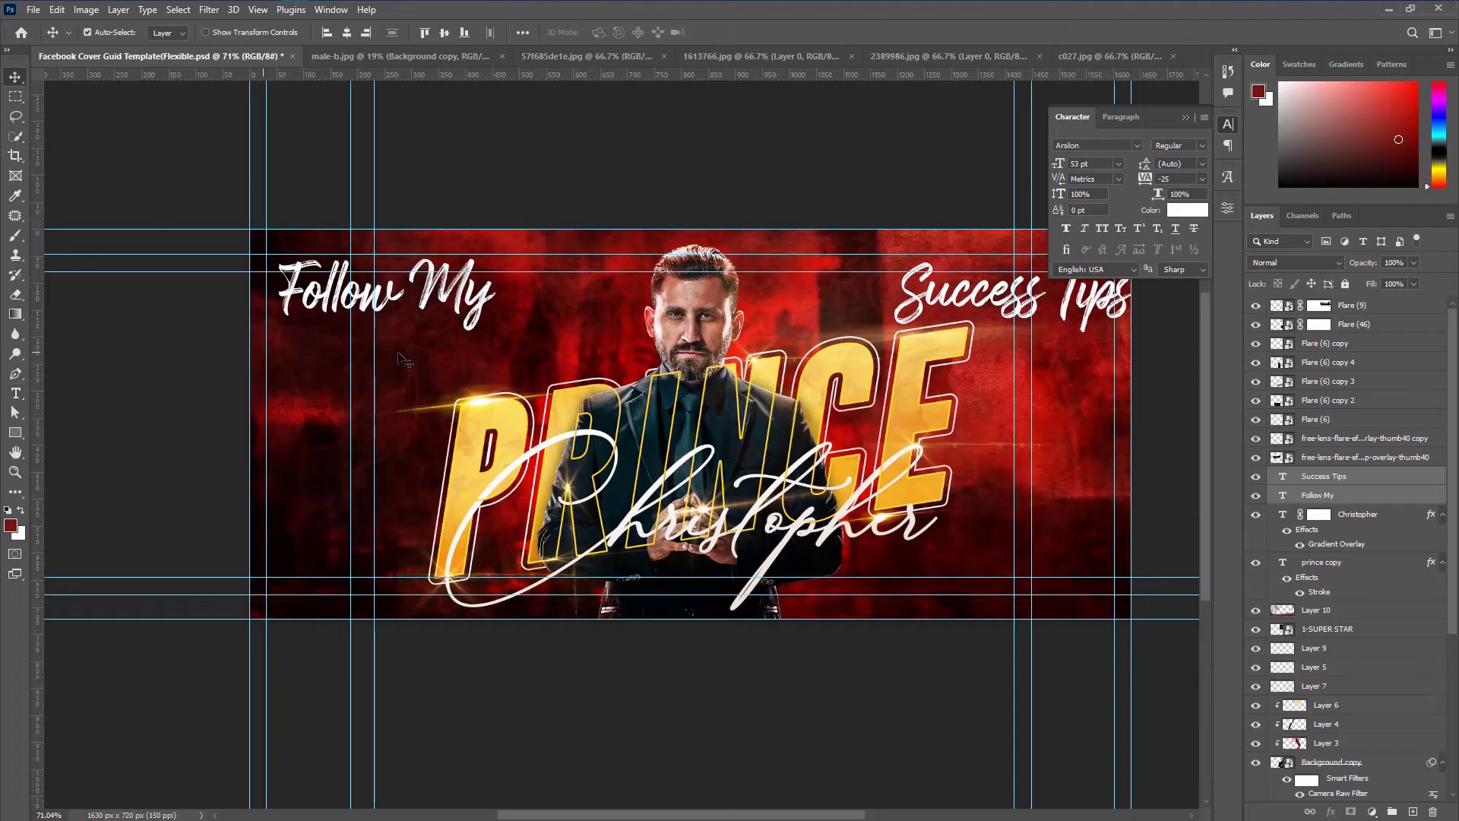
Shrink Follow My to about 43%, then undo back to before these texts.
{"action": "left_click", "coordinate": [484, 303], "text": "ctrl"}
{"action": "key", "text": "ctrl+t"}
{"action": "left_click_drag", "start_coordinate": [495, 329], "coordinate": [373, 292]}
{"action": "left_click", "coordinate": [752, 32]}
{"action": "key", "text": "ctrl+z"}
{"action": "key", "text": "ctrl+z"}
{"action": "key", "text": "ctrl+z"}
{"action": "key", "text": "ctrl+z"}
{"action": "key", "text": "ctrl+z"}
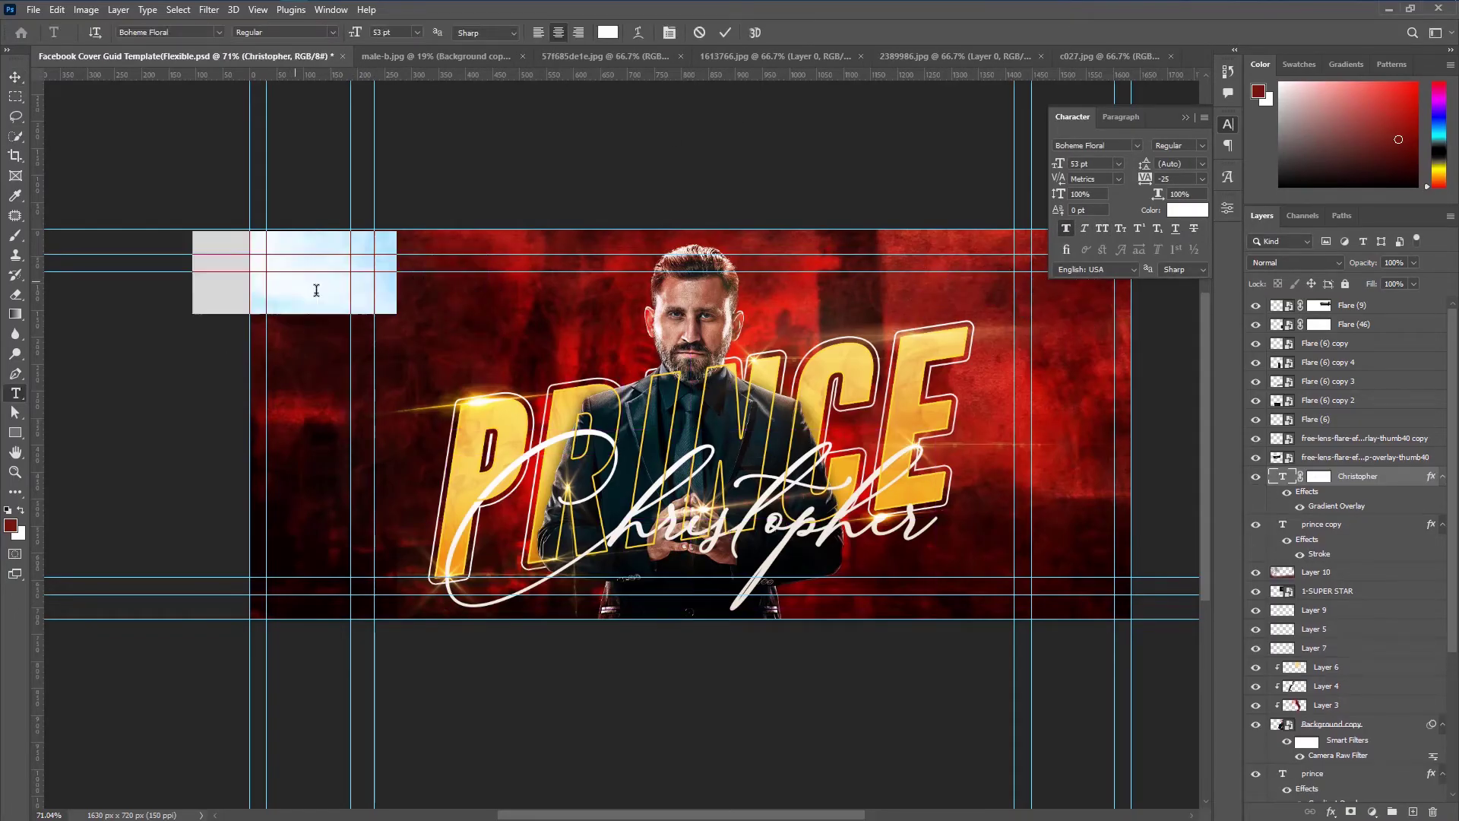
Type 'Follow you Passion' at upper left and copy it right as 'And Money will follow You'.
{"action": "left_click", "coordinate": [374, 291]}
{"action": "type", "text": "Follow you Passion"}
{"action": "key", "text": "ctrl+Return"}
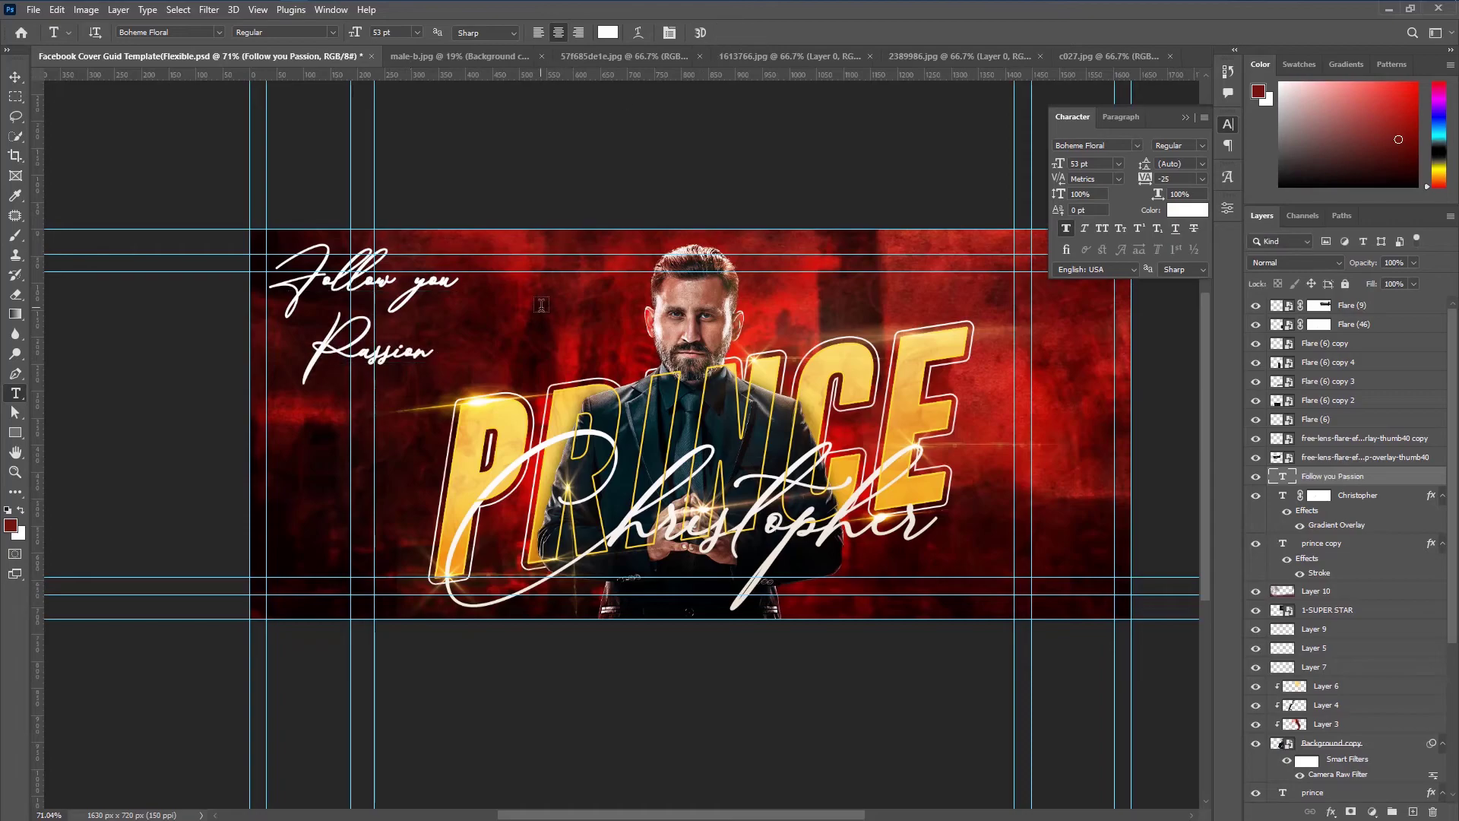
{"action": "left_click_drag", "start_coordinate": [411, 304], "coordinate": [1064, 315]}
{"action": "left_click", "coordinate": [1072, 298]}
{"action": "key", "text": "ctrl+a"}
{"action": "type", "text": "a"}
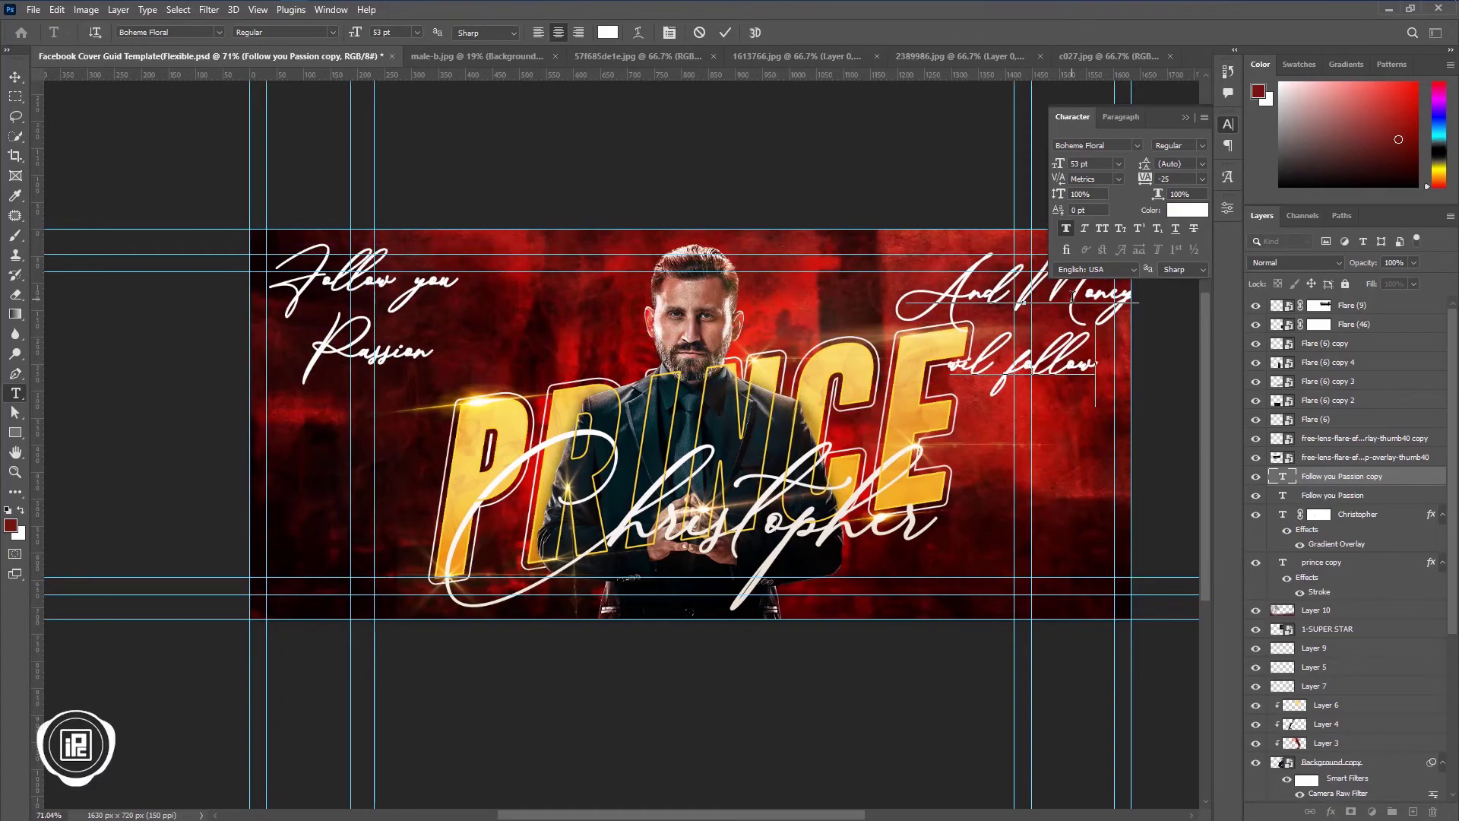
{"action": "type", "text": " You"}
{"action": "key", "text": "ctrl+Return"}
Switch both quotes to Raleway and shift the left quote further left.
{"action": "key", "text": "v"}
{"action": "left_click", "coordinate": [1137, 145]}
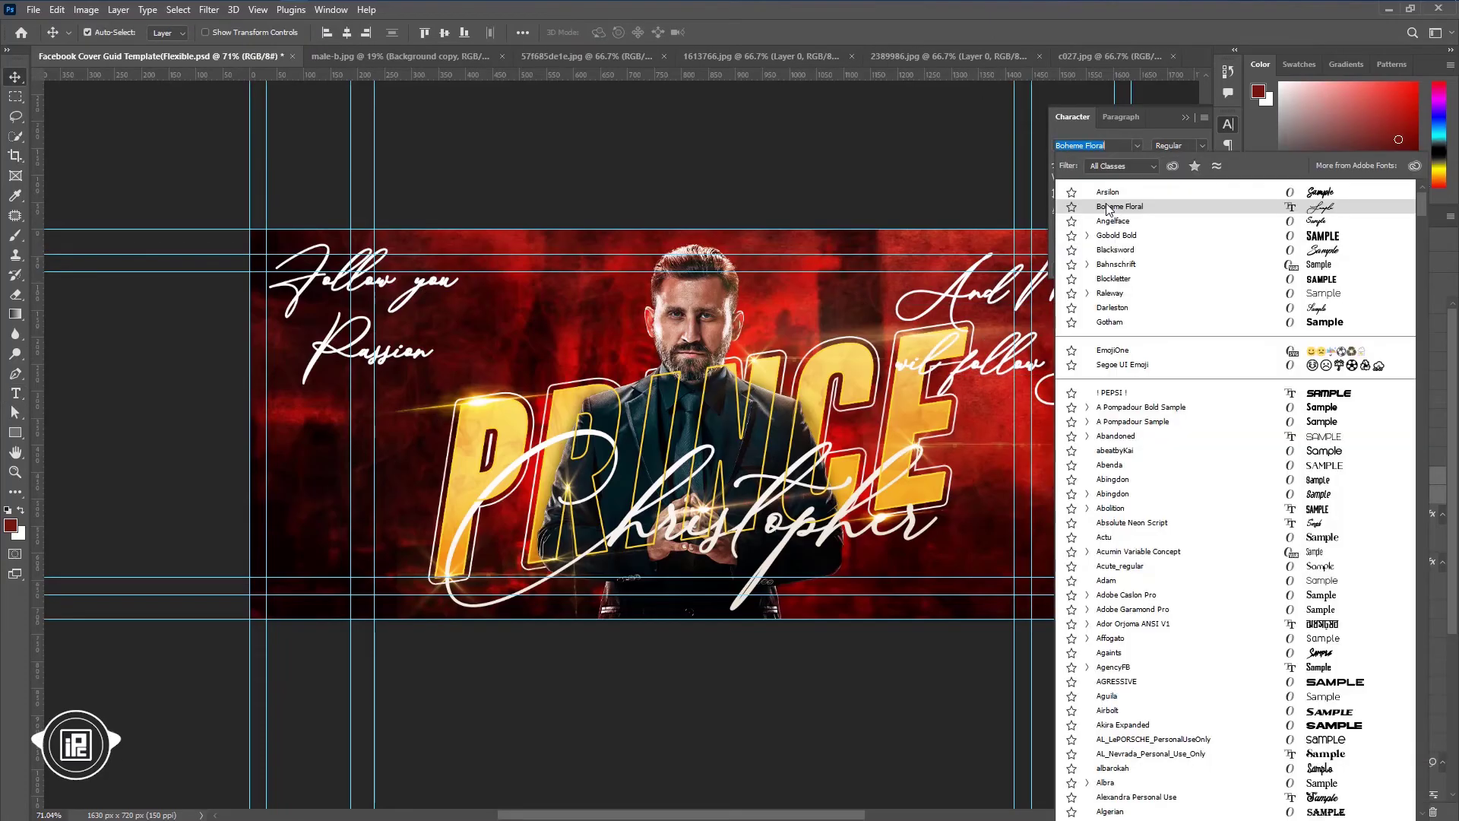
{"action": "left_click", "coordinate": [1109, 293]}
{"action": "left_click_drag", "start_coordinate": [407, 302], "coordinate": [400, 325]}
{"action": "key", "text": "ctrl+t"}
{"action": "key", "text": "Escape"}
Give Follow you Passion a script font and enlarge it to about 174%.
{"action": "left_click", "coordinate": [1137, 145]}
{"action": "left_click", "coordinate": [1142, 207]}
{"action": "key", "text": "ctrl+t"}
{"action": "left_click_drag", "start_coordinate": [385, 378], "coordinate": [433, 437]}
{"action": "left_click", "coordinate": [753, 32]}
Correct 'wil' to 'will' in the right quote and move it up and left.
{"action": "left_click", "coordinate": [1092, 318]}
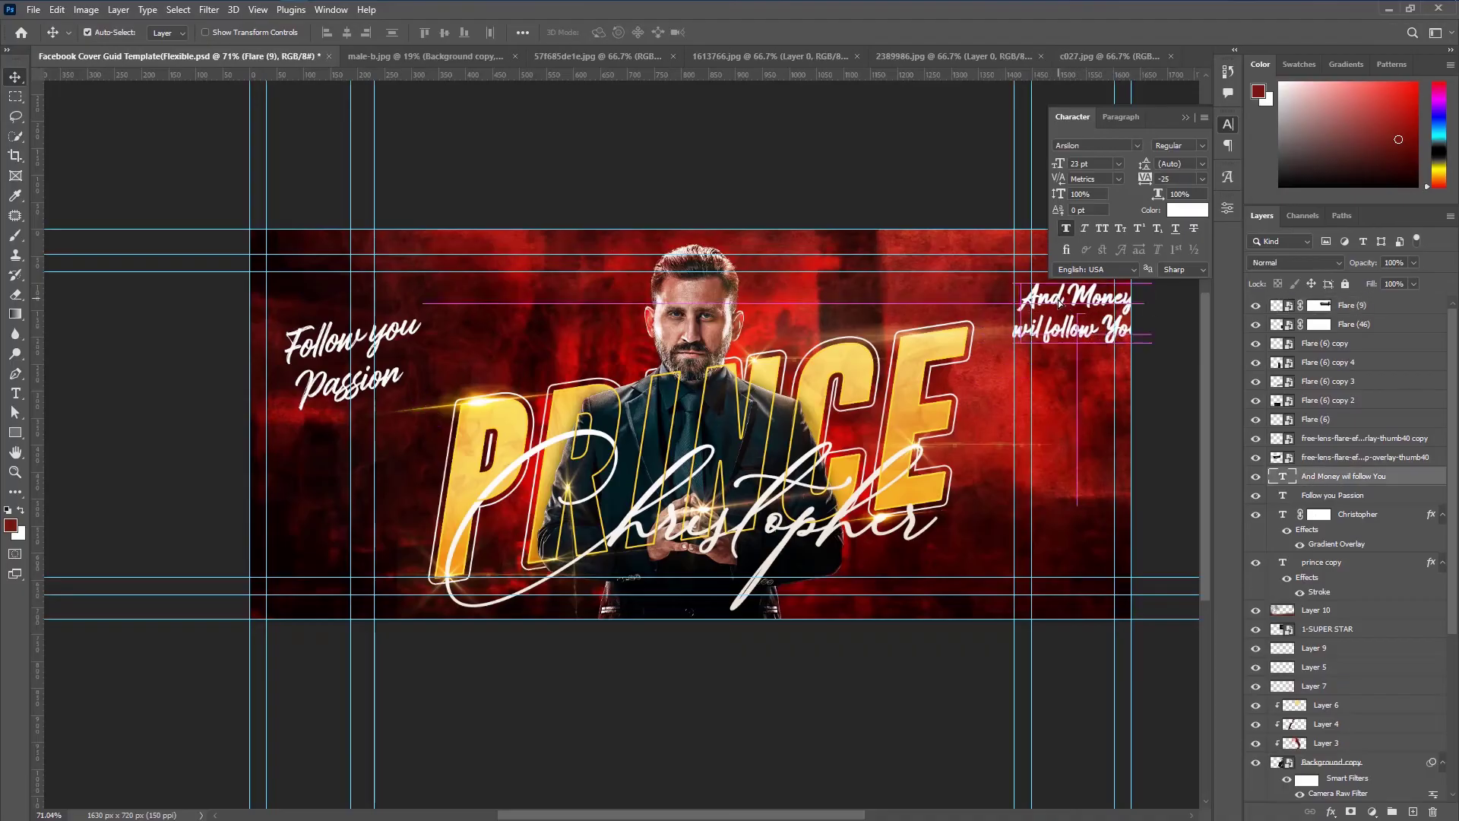
{"action": "double_click", "coordinate": [956, 285]}
{"action": "left_click_drag", "start_coordinate": [1059, 334], "coordinate": [1039, 330]}
{"action": "left_click", "coordinate": [956, 285]}
{"action": "type", "text": "l"}
{"action": "left_click", "coordinate": [725, 32]}
{"action": "key", "text": "v"}
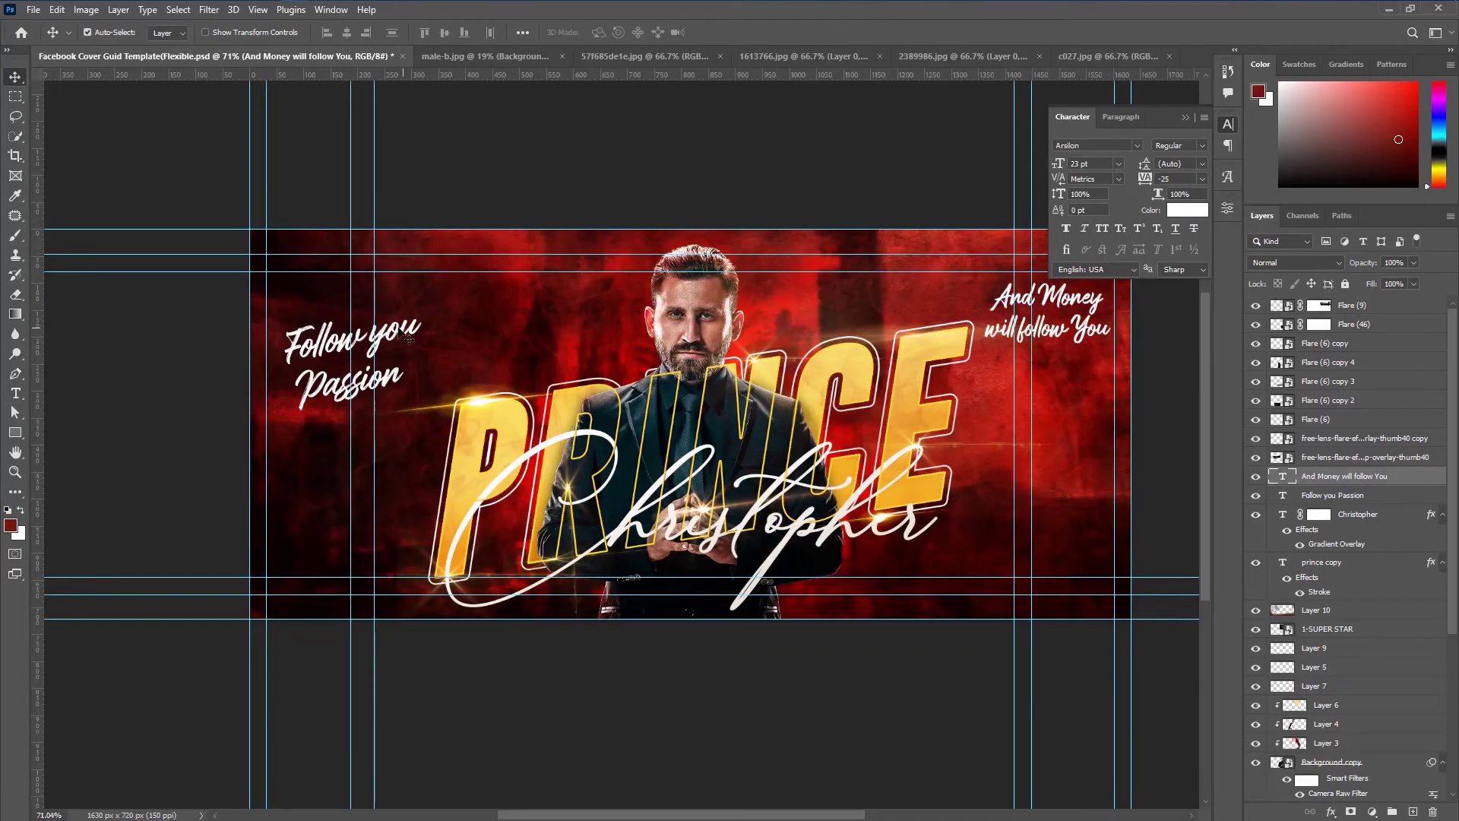
Position both quotes, tilting And Money will follow You about 14 degrees.
{"action": "left_click_drag", "start_coordinate": [357, 357], "coordinate": [344, 329]}
{"action": "key", "text": "ctrl+t"}
{"action": "left_click", "coordinate": [752, 32]}
{"action": "left_click", "coordinate": [1047, 313]}
{"action": "key", "text": "ctrl+t"}
{"action": "left_click_drag", "start_coordinate": [1111, 310], "coordinate": [1076, 324]}
{"action": "key", "text": "Return"}
{"action": "scroll", "coordinate": [1076, 323], "scroll_direction": "up", "scroll_amount": 2}
{"action": "scroll", "coordinate": [1076, 327], "scroll_direction": "down", "scroll_amount": 1}
{"action": "scroll", "coordinate": [1094, 335], "scroll_direction": "up", "scroll_amount": 3}
{"action": "scroll", "coordinate": [1124, 456], "scroll_direction": "down", "scroll_amount": 3}
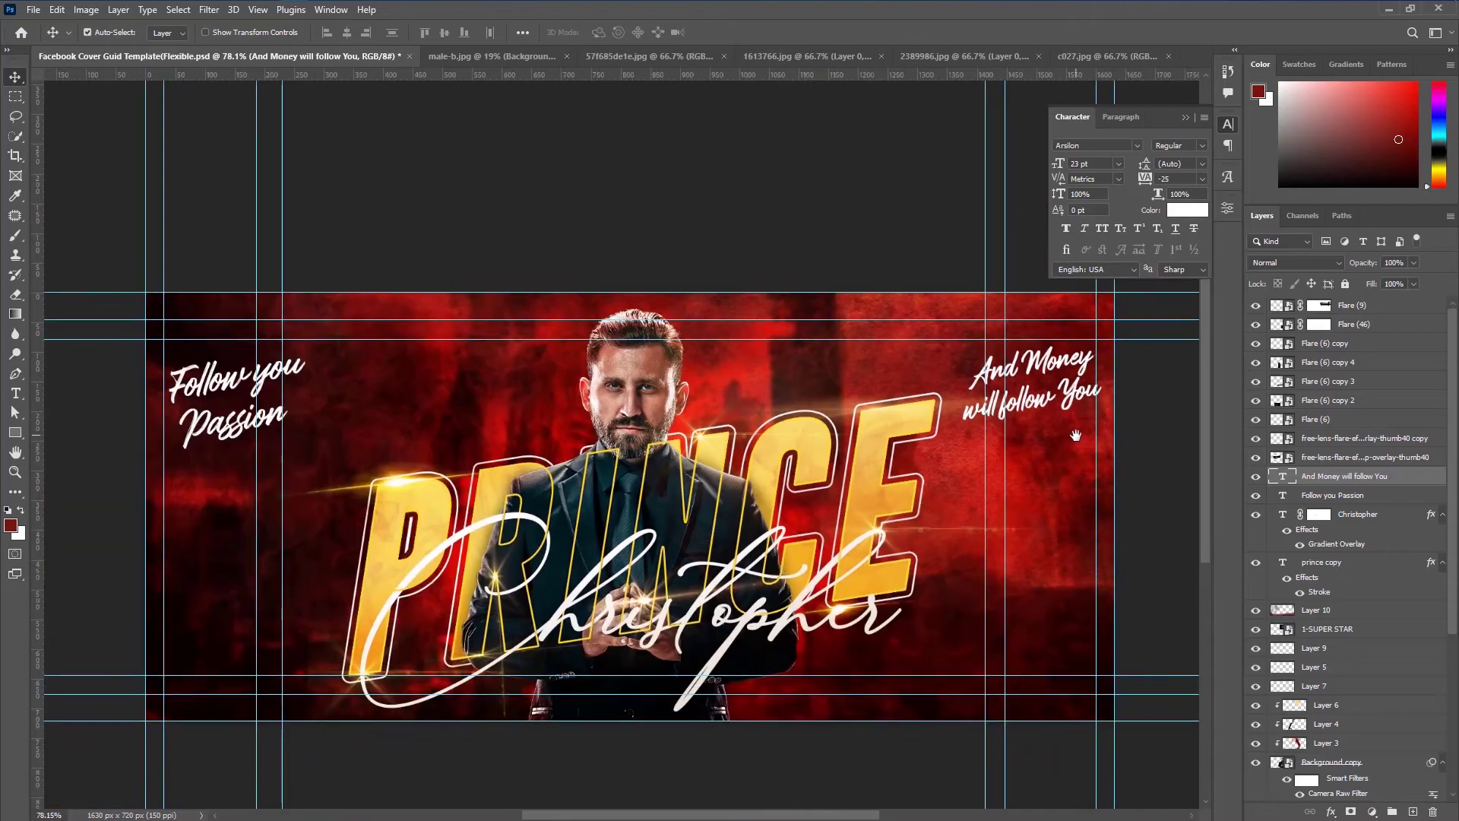
Add a 'Contact' text at the lower left in Poppins Medium.
{"action": "left_click", "coordinate": [1134, 475]}
{"action": "left_click", "coordinate": [195, 617]}
{"action": "type", "text": "Co"}
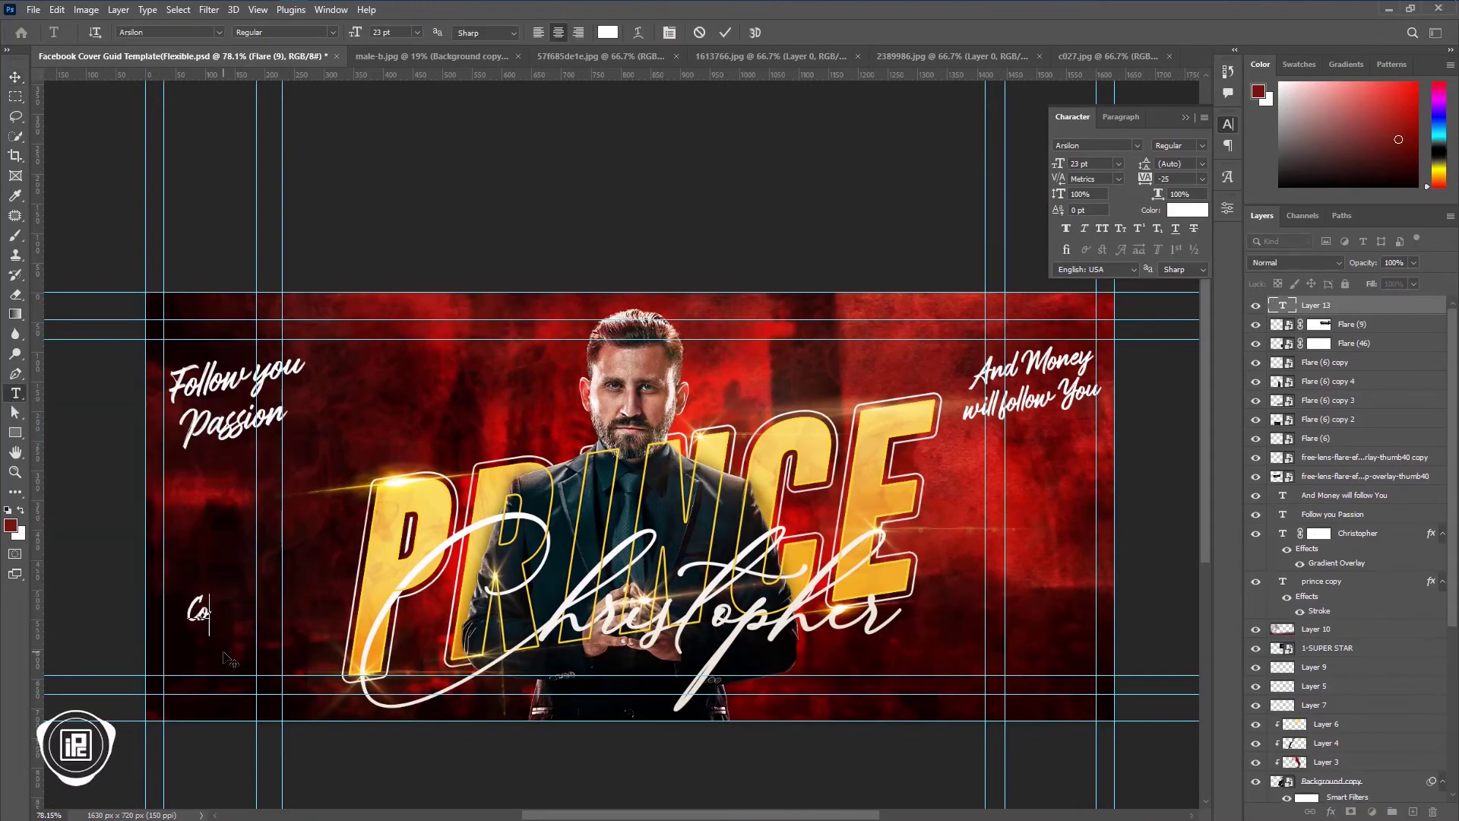
{"action": "type", "text": "v"}
{"action": "left_click_drag", "start_coordinate": [214, 615], "coordinate": [226, 619]}
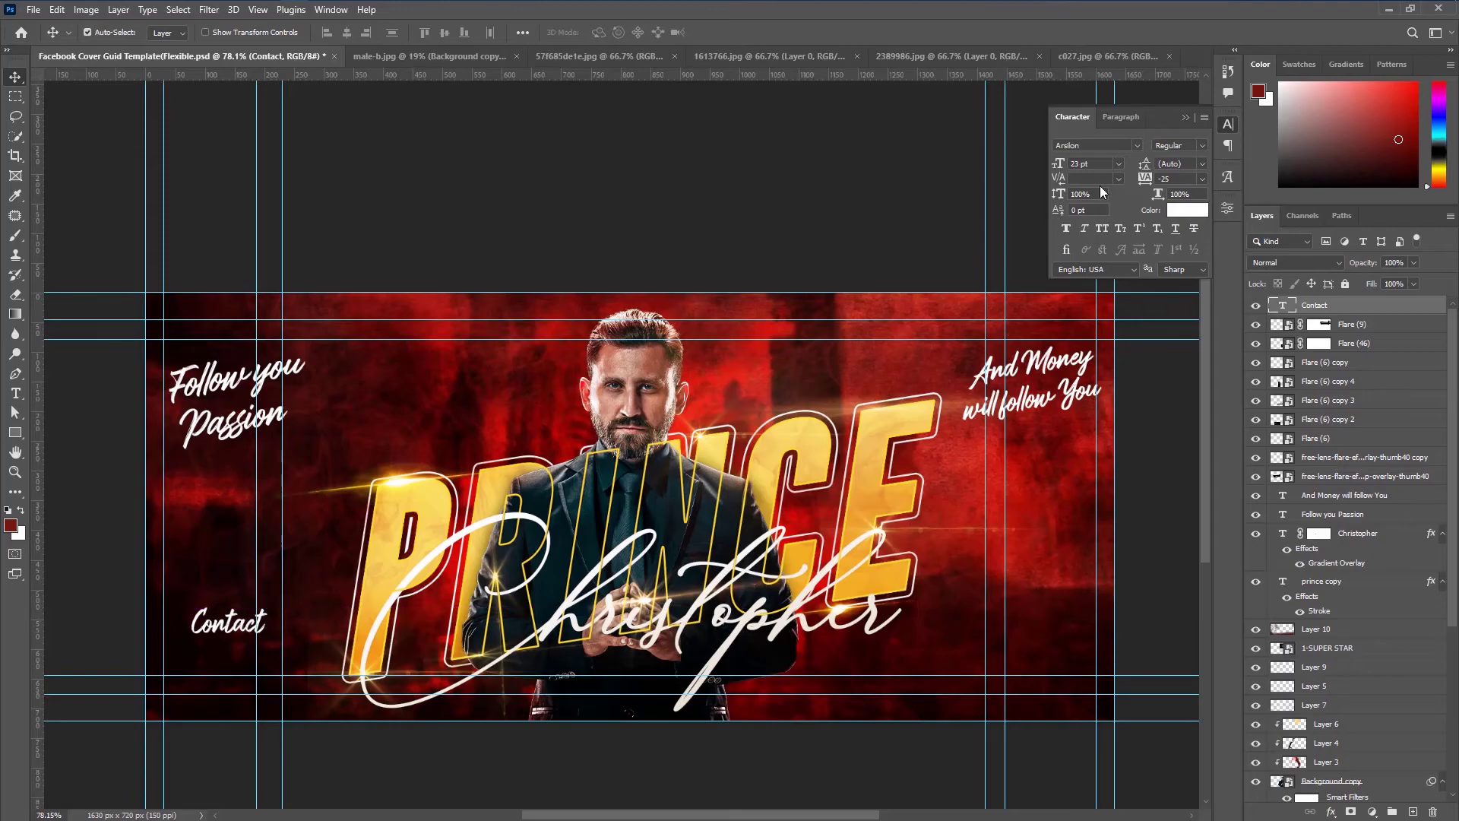
{"action": "left_click", "coordinate": [1094, 145]}
{"action": "type", "text": "Poppins"}
{"action": "left_click", "coordinate": [1102, 353]}
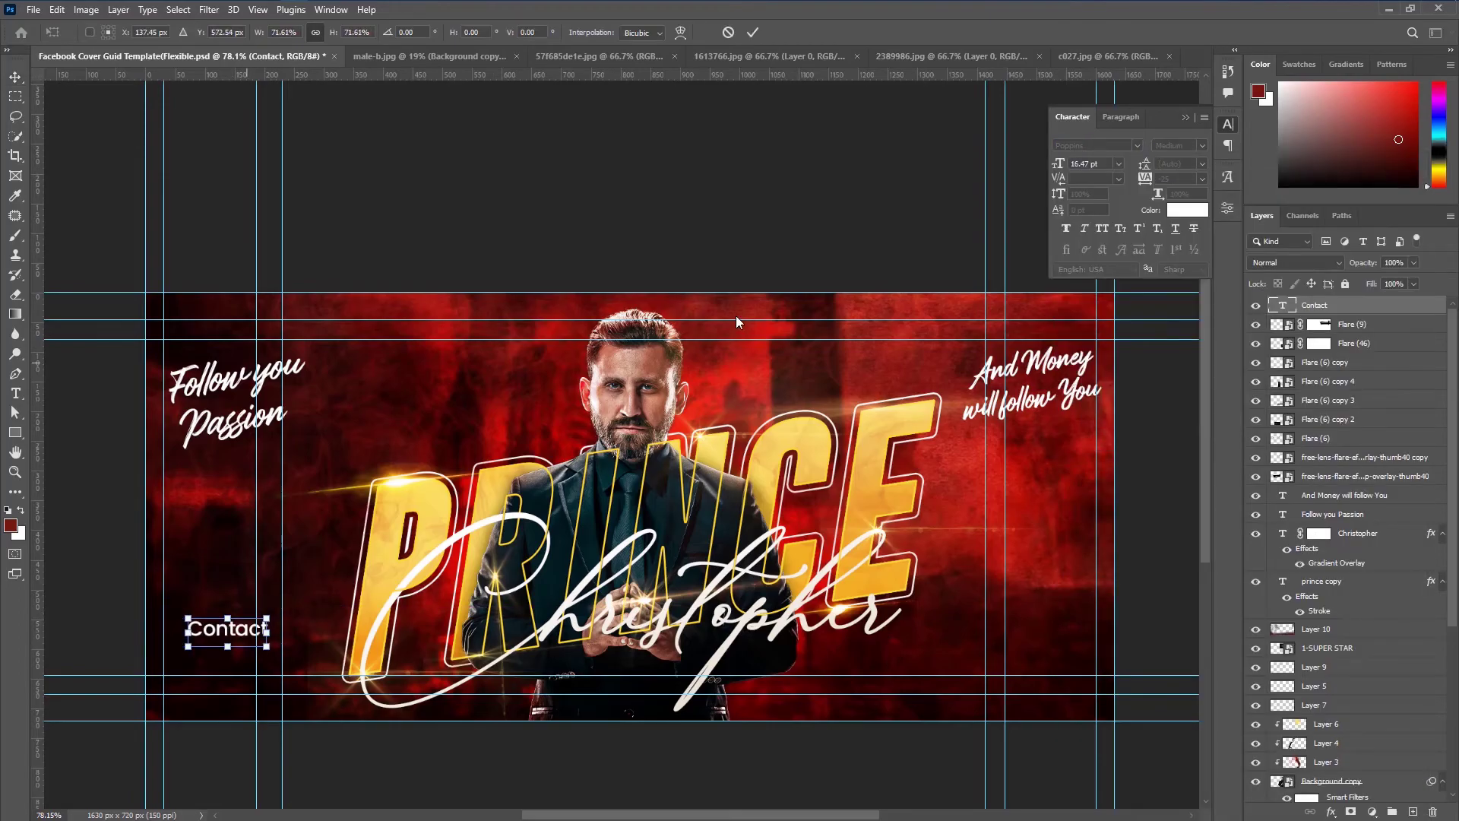
{"action": "key", "text": "Return"}
{"action": "scroll", "coordinate": [215, 628], "scroll_direction": "up", "scroll_amount": 5}
Duplicate Contact below itself and change the copy to a placeholder phone number.
{"action": "left_click_drag", "start_coordinate": [244, 619], "coordinate": [303, 687]}
{"action": "double_click", "coordinate": [303, 687]}
{"action": "type", "text": "+0"}
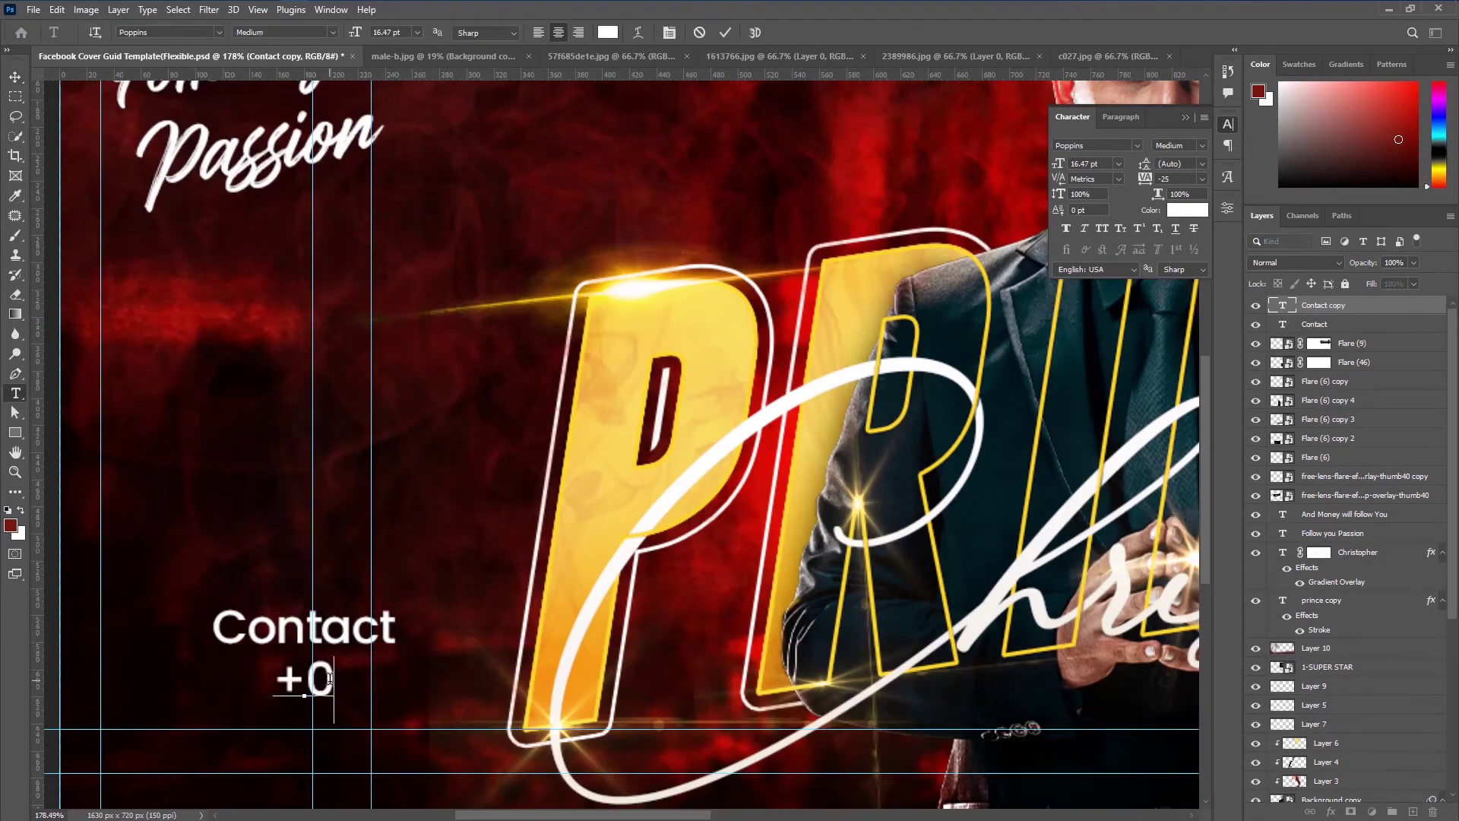
{"action": "key", "text": "ctrl+Return"}
{"action": "key", "text": "v"}
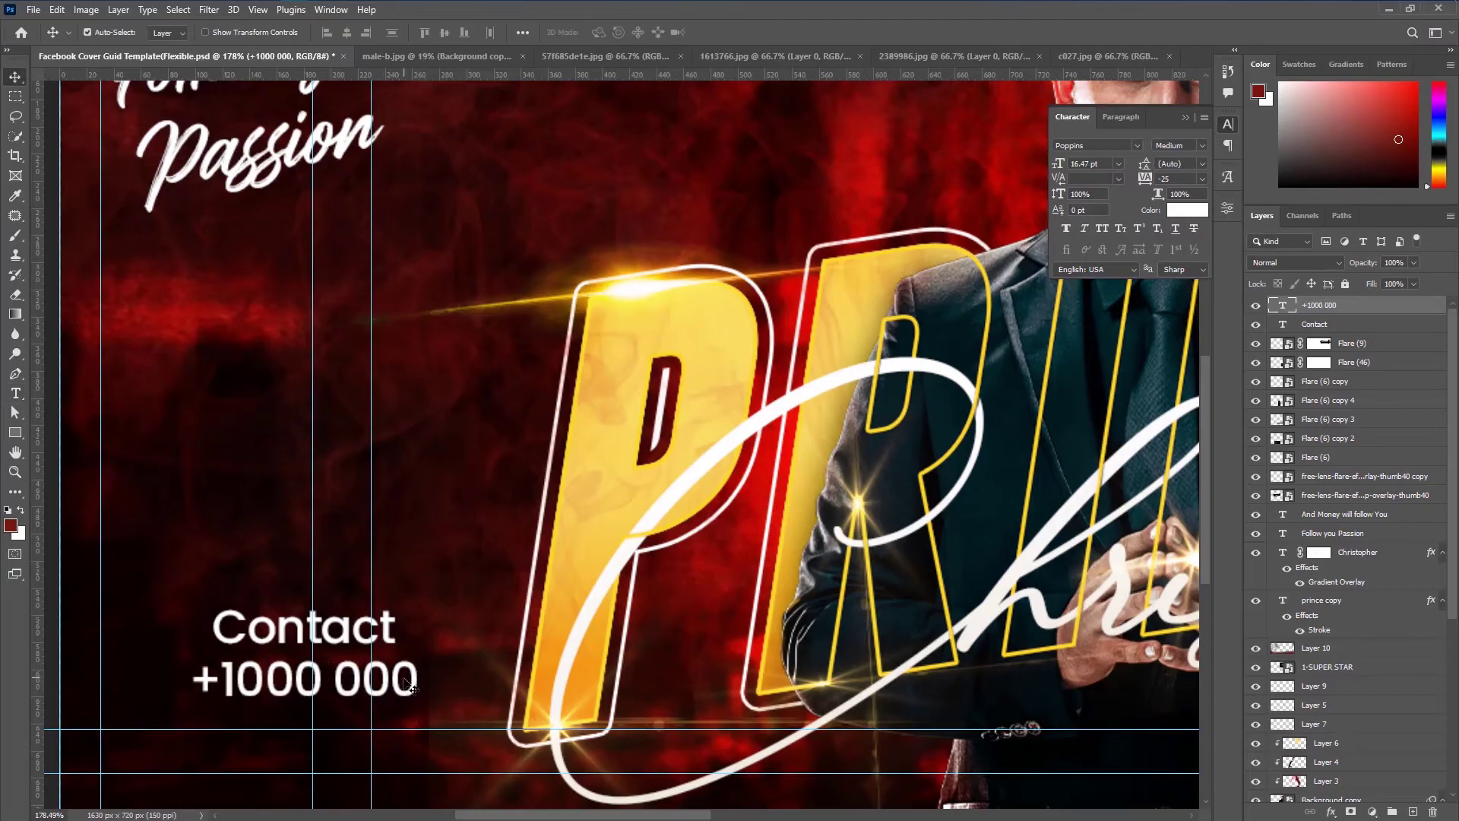
{"action": "scroll", "coordinate": [403, 684], "scroll_direction": "down", "scroll_amount": 3}
{"action": "scroll", "coordinate": [373, 662], "scroll_direction": "down", "scroll_amount": 3}
Copy Contact to the lower right corner and change it to 'Follow'.
{"action": "left_click_drag", "start_coordinate": [373, 660], "coordinate": [1079, 653]}
{"action": "double_click", "coordinate": [1079, 651]}
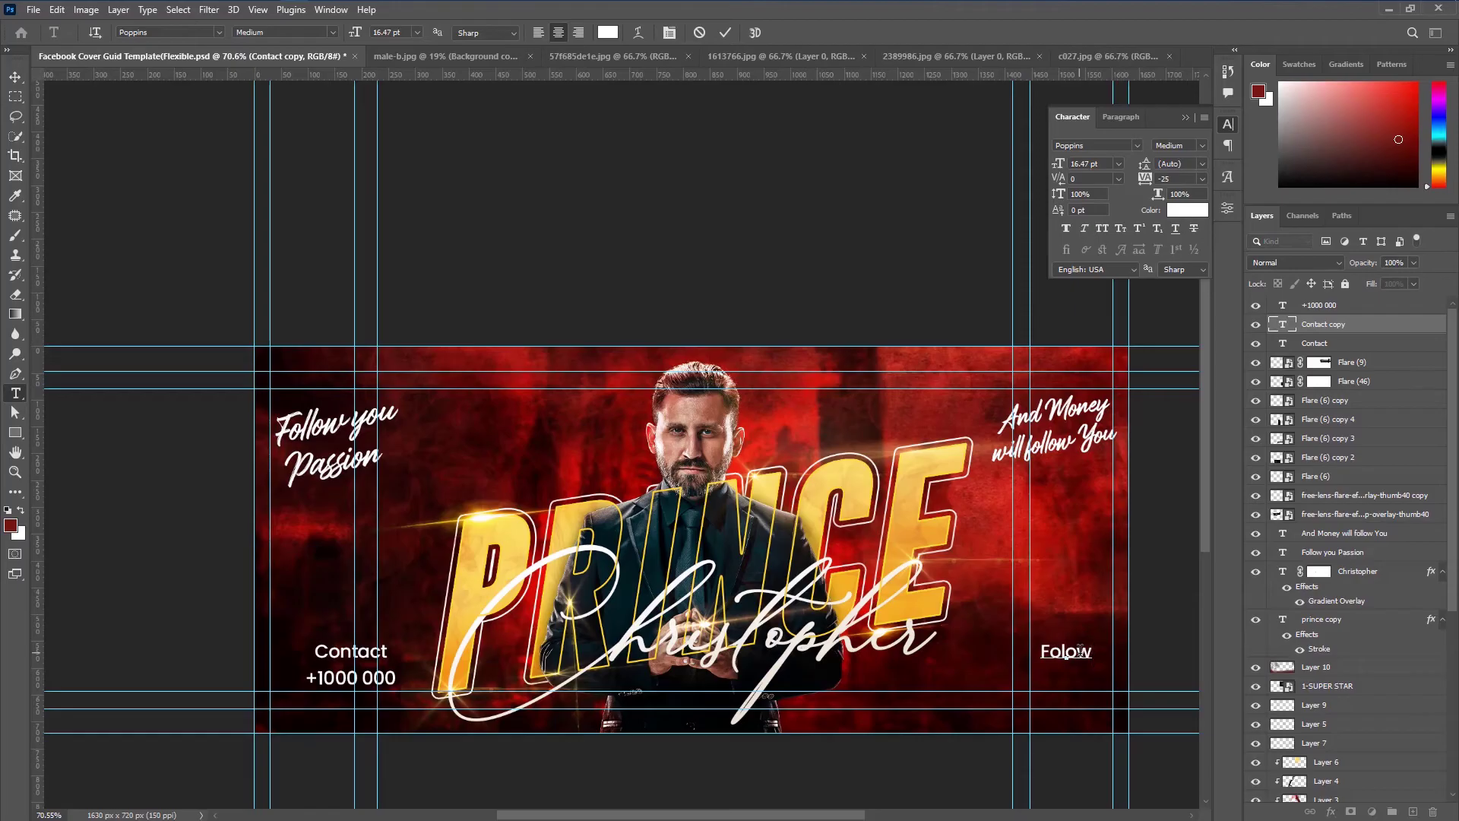
{"action": "key", "text": "ctrl+Return"}
{"action": "key", "text": "v"}
{"action": "scroll", "coordinate": [1084, 671], "scroll_direction": "up", "scroll_amount": 3}
{"action": "left_click_drag", "start_coordinate": [1074, 652], "coordinate": [1074, 676]}
{"action": "double_click", "coordinate": [1073, 676]}
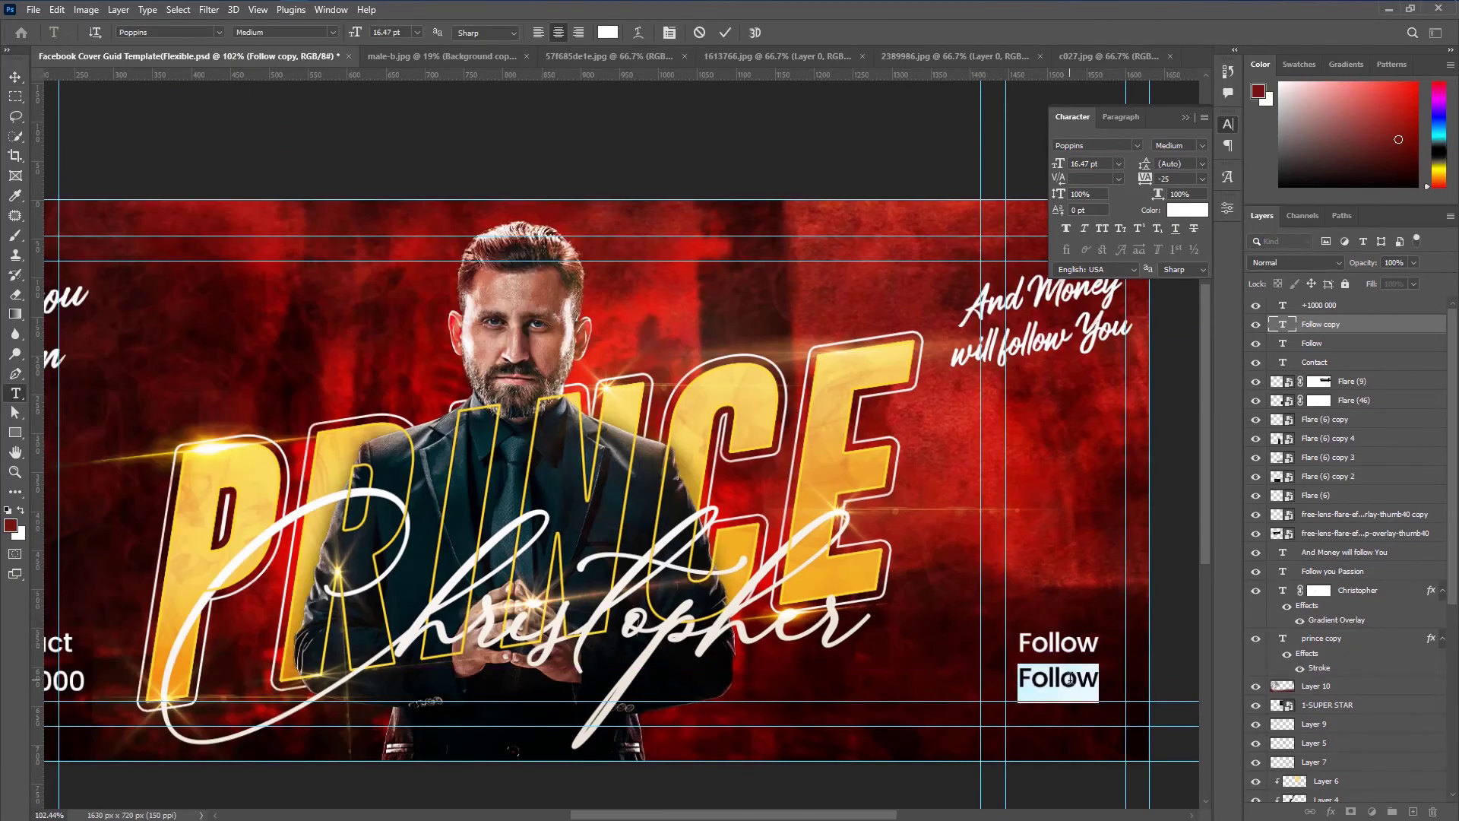
{"action": "type", "text": "@username"}
{"action": "key", "text": "ctrl+Return"}
{"action": "key", "text": "v"}
{"action": "scroll", "coordinate": [1070, 678], "scroll_direction": "down", "scroll_amount": 2}
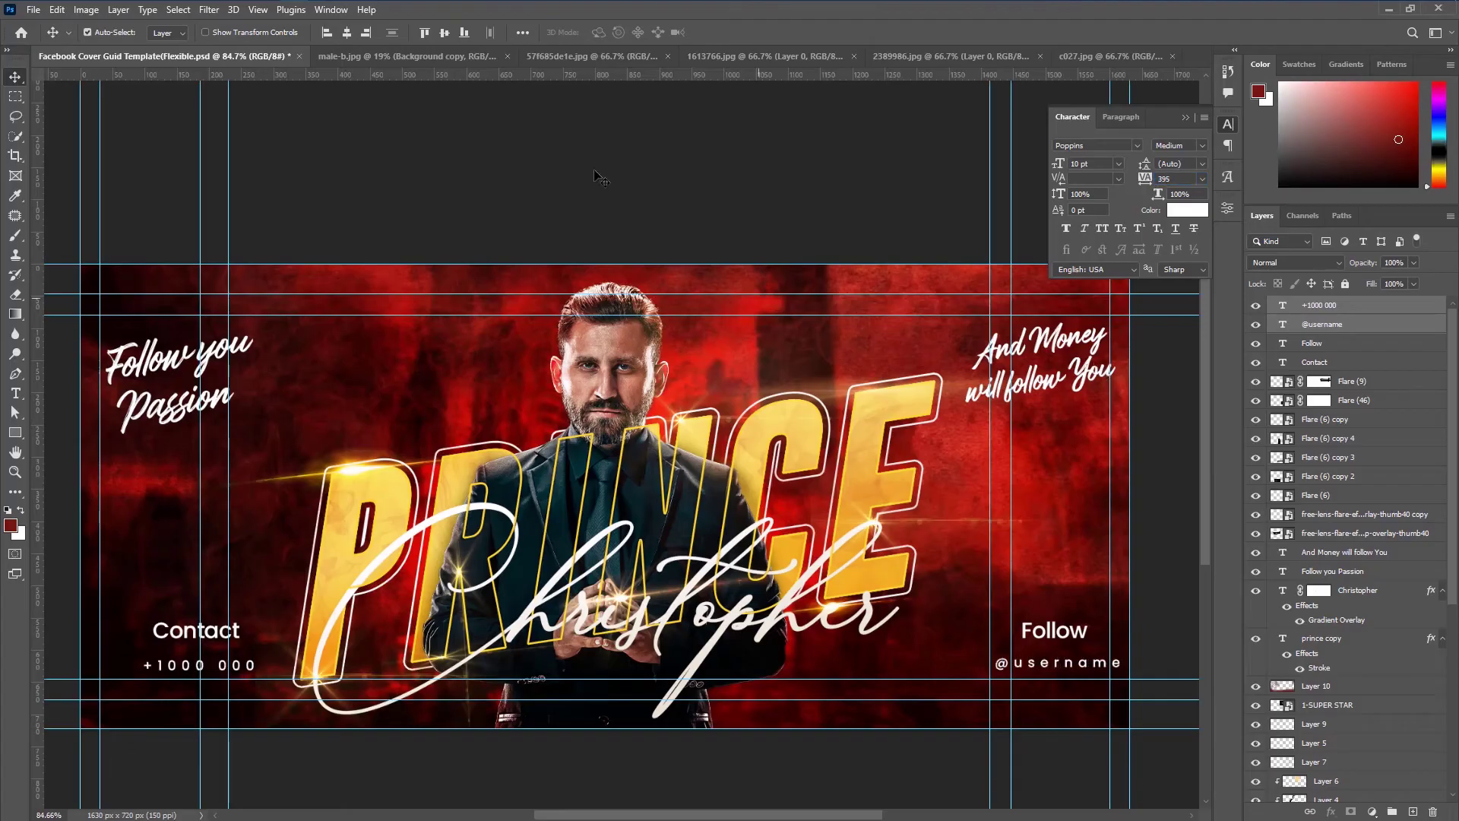
Nudge the Contact and Follow headings down slightly.
{"action": "left_click", "coordinate": [196, 630]}
{"action": "left_click", "coordinate": [193, 667], "text": "shift"}
{"action": "left_click", "coordinate": [163, 629]}
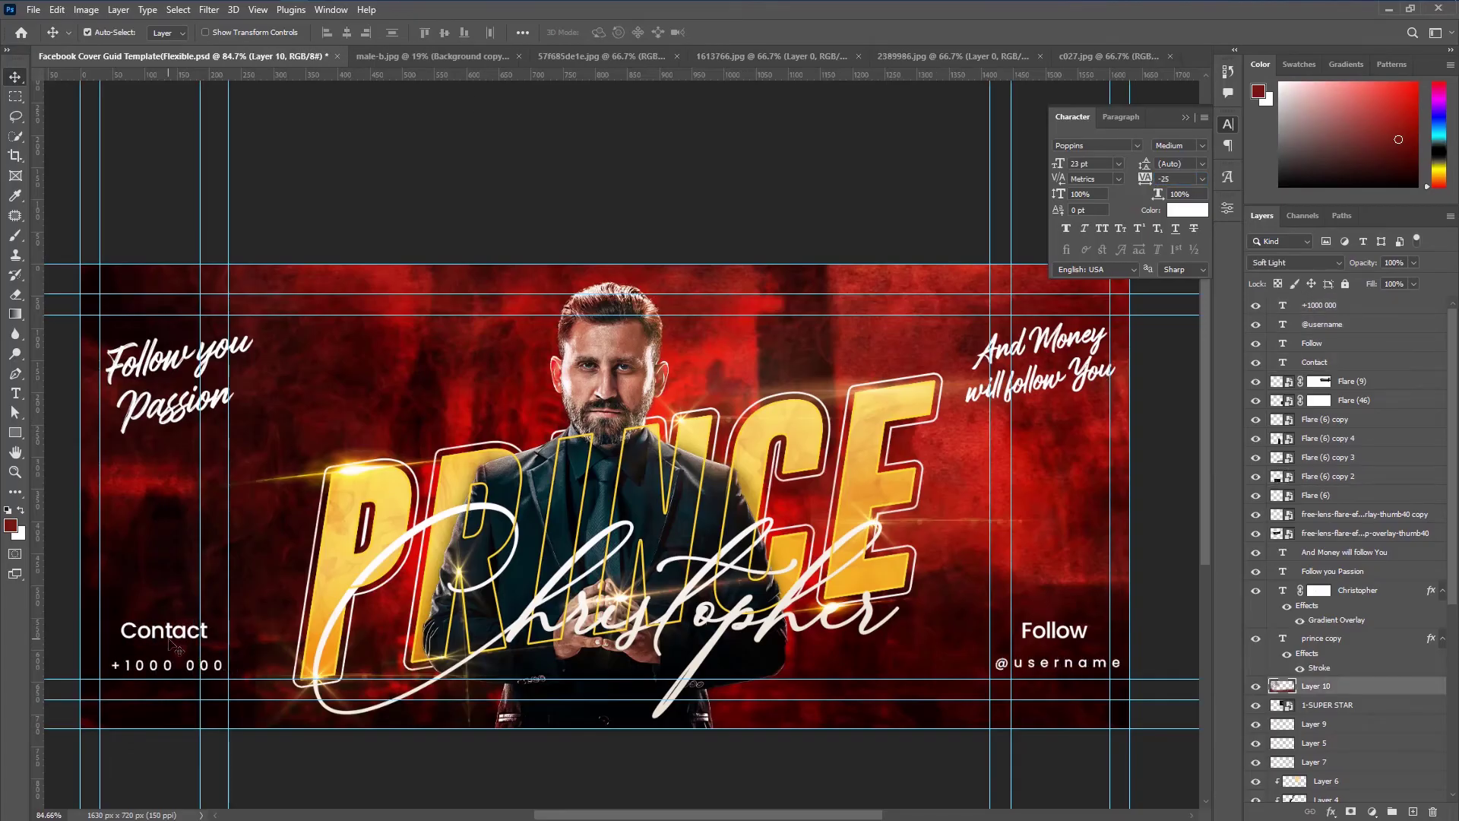
{"action": "left_click", "coordinate": [1054, 630], "text": "shift"}
{"action": "key", "text": "shift+Down"}
Close the Character panel, hide guides, and preview the banner full screen.
{"action": "left_click", "coordinate": [1056, 662]}
{"action": "left_click", "coordinate": [1189, 117]}
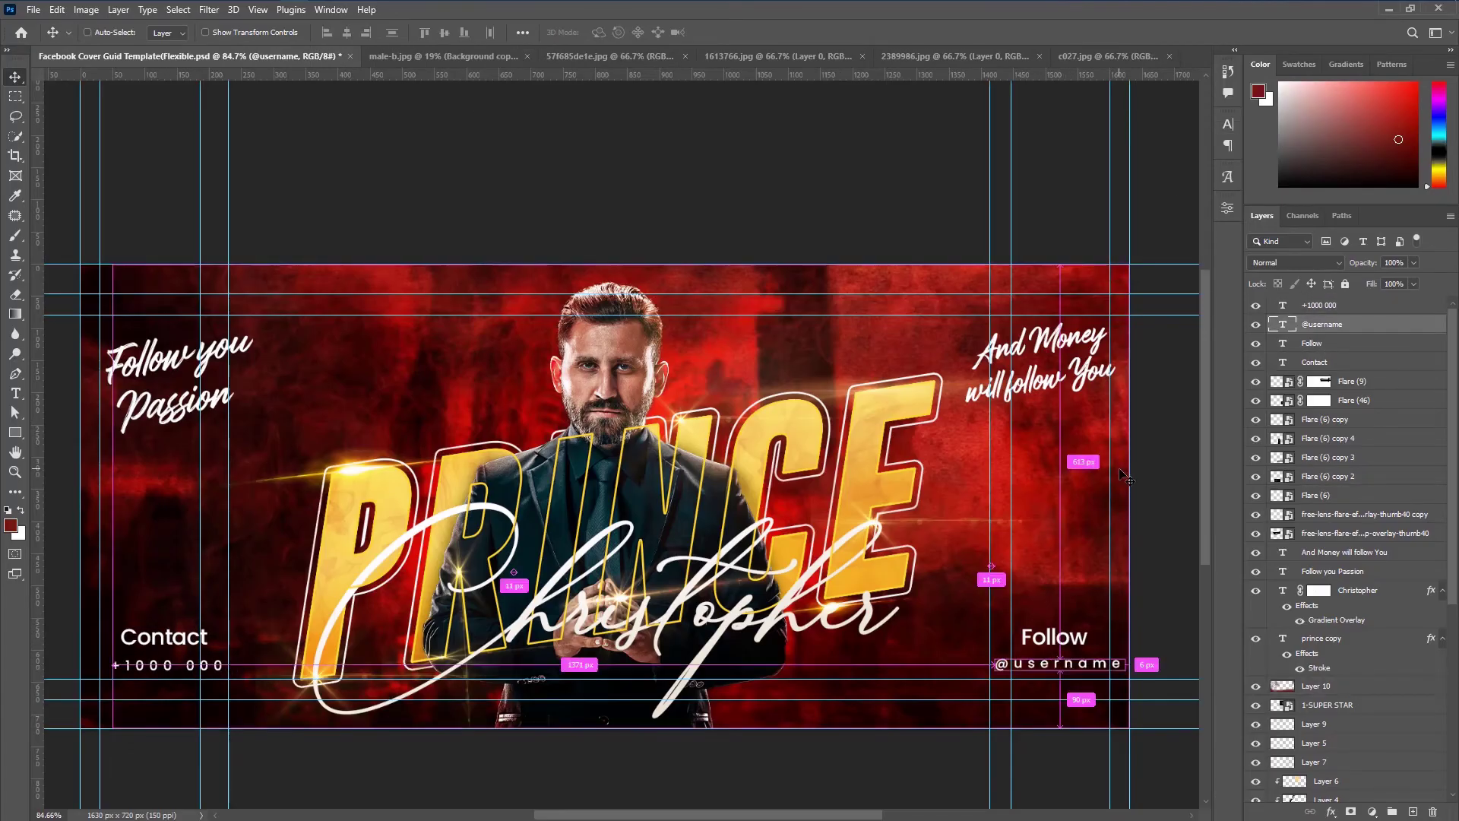
{"action": "key", "text": "ctrl+semicolon"}
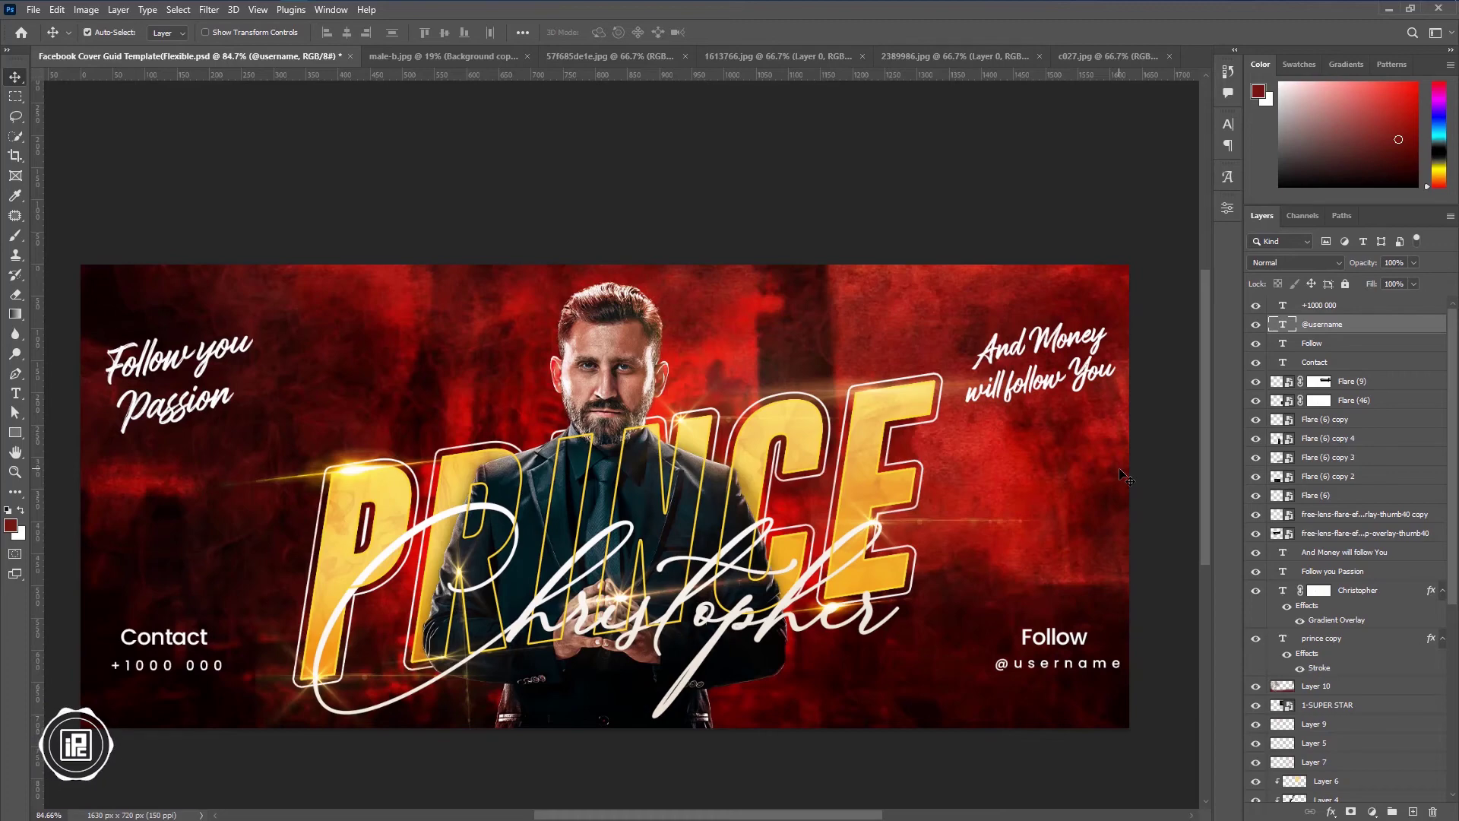
{"action": "key", "text": "f"}
{"action": "key", "text": "f"}
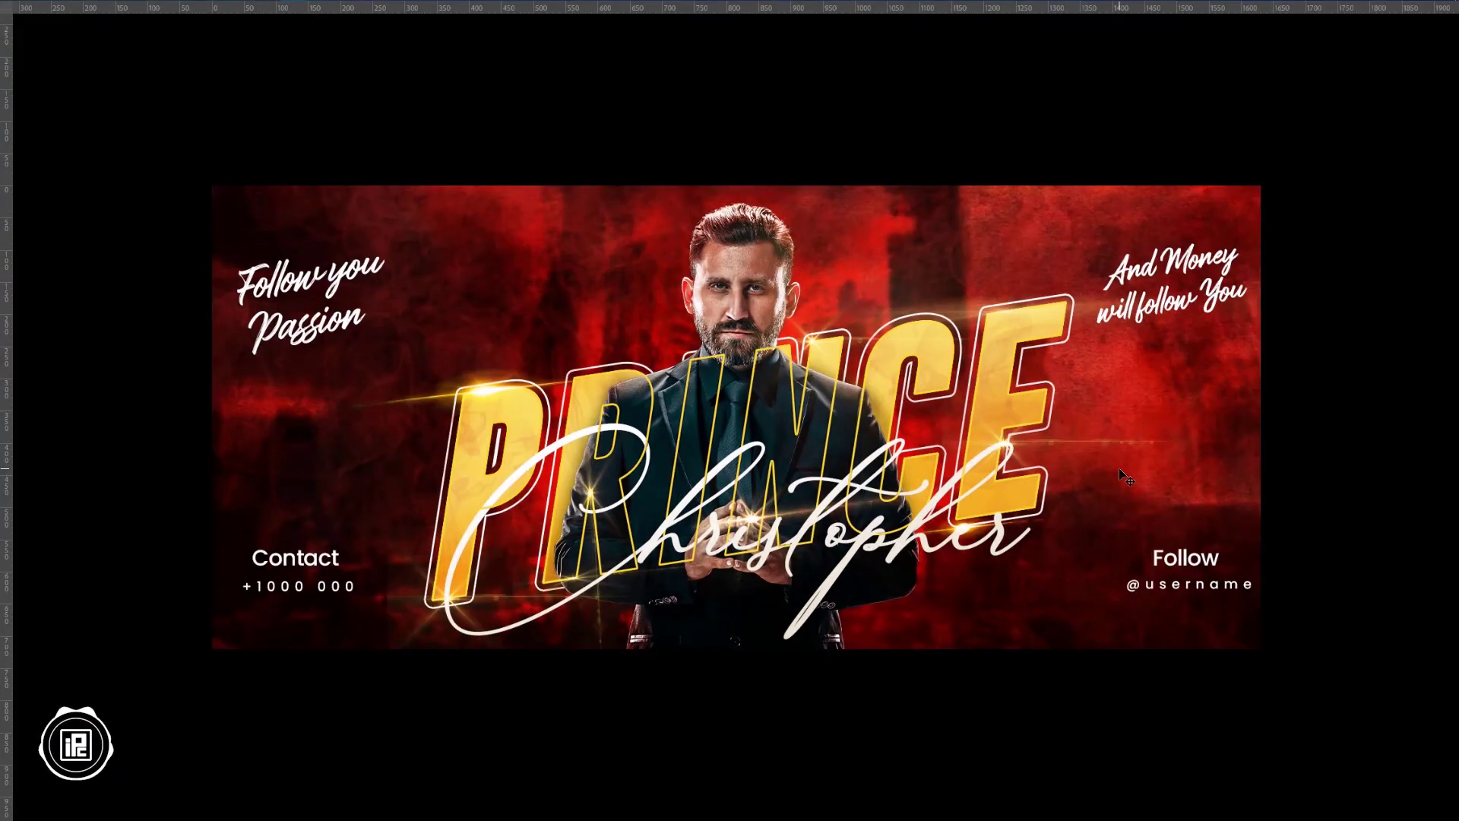
{"action": "scroll", "coordinate": [1196, 542], "scroll_direction": "up", "scroll_amount": 1}
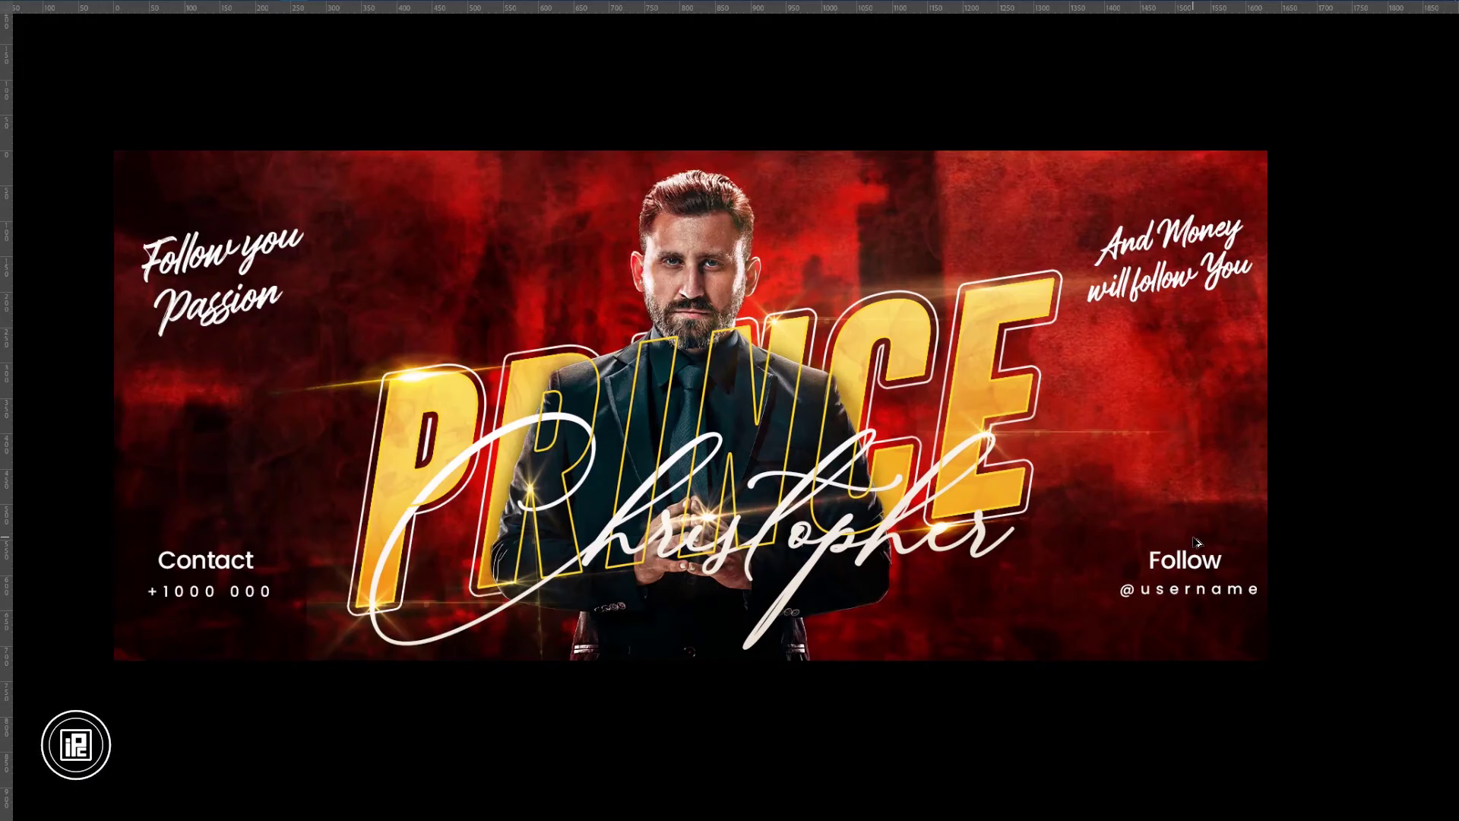